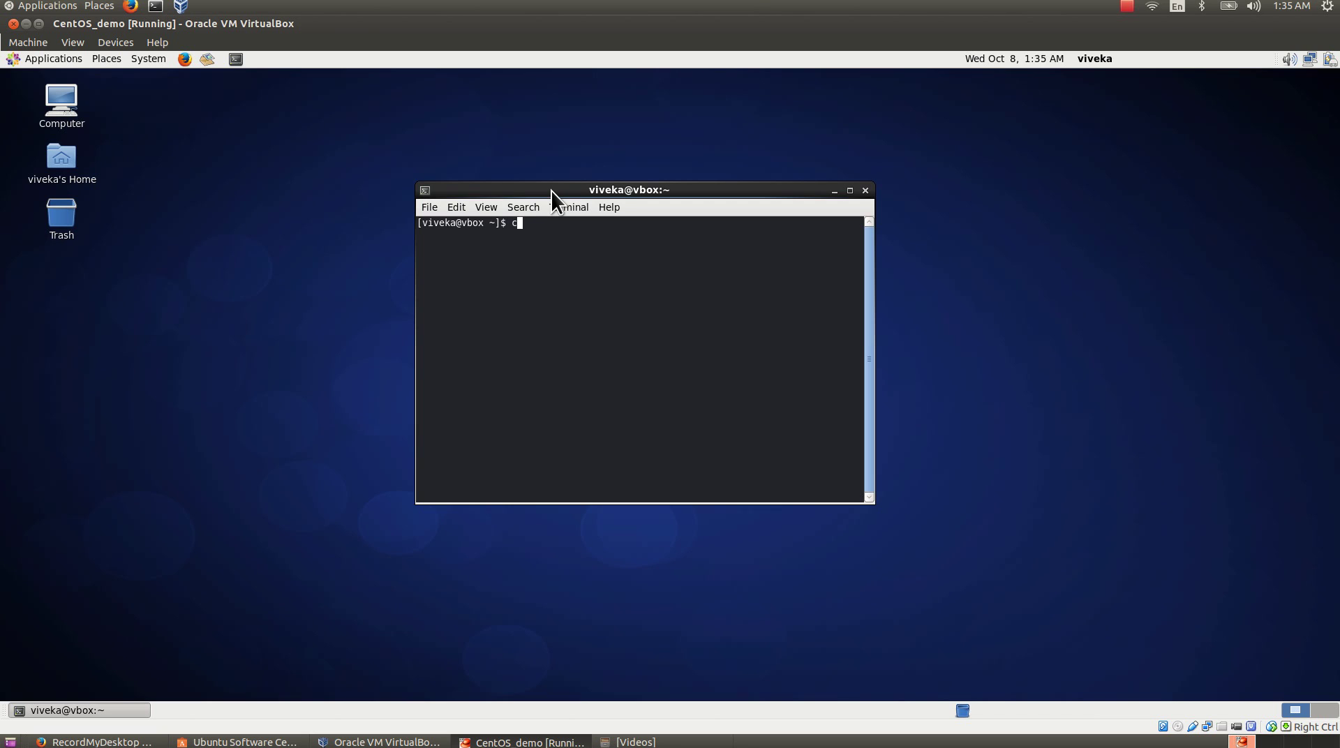
- Change to the work_cad_65nm directory in the terminal and start a csh shell
{"action": "type", "text": "d work_cad_65nm/"}
{"action": "key", "text": "Return"}
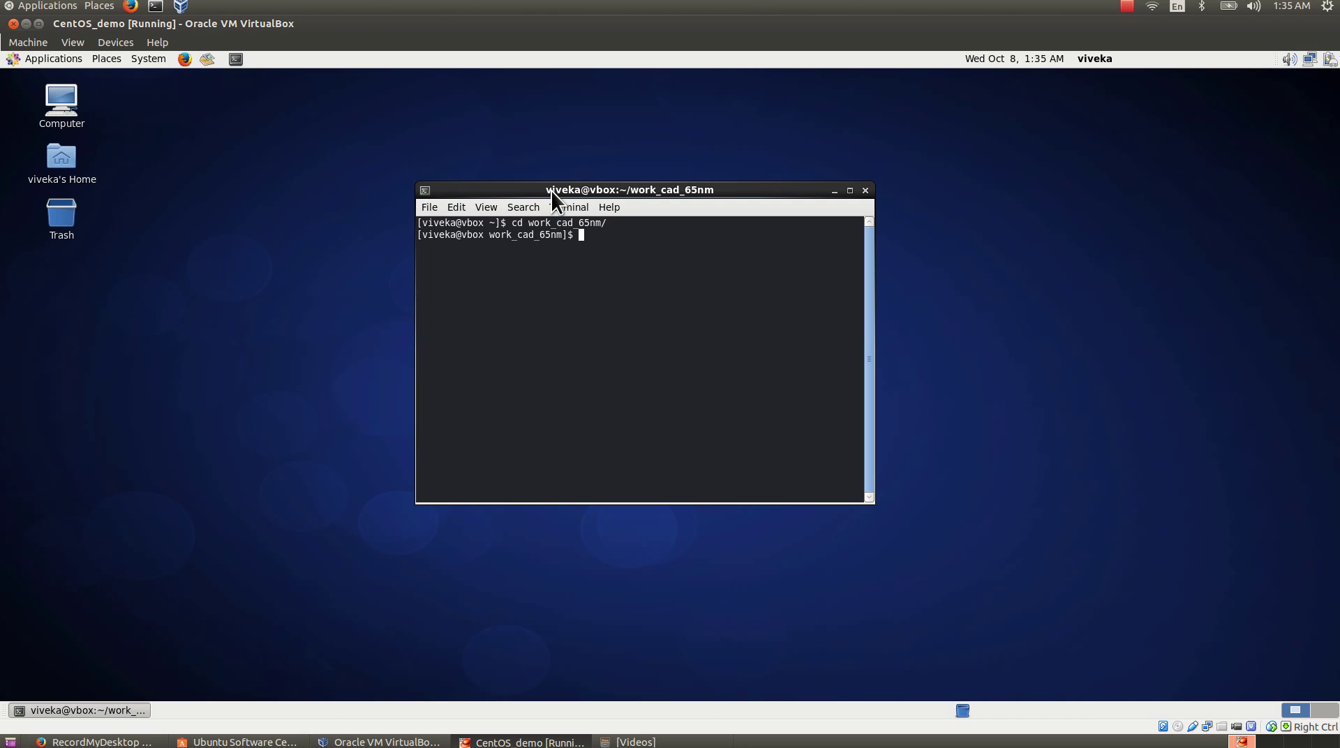
{"action": "type", "text": "csh"}
{"action": "key", "text": "Return"}
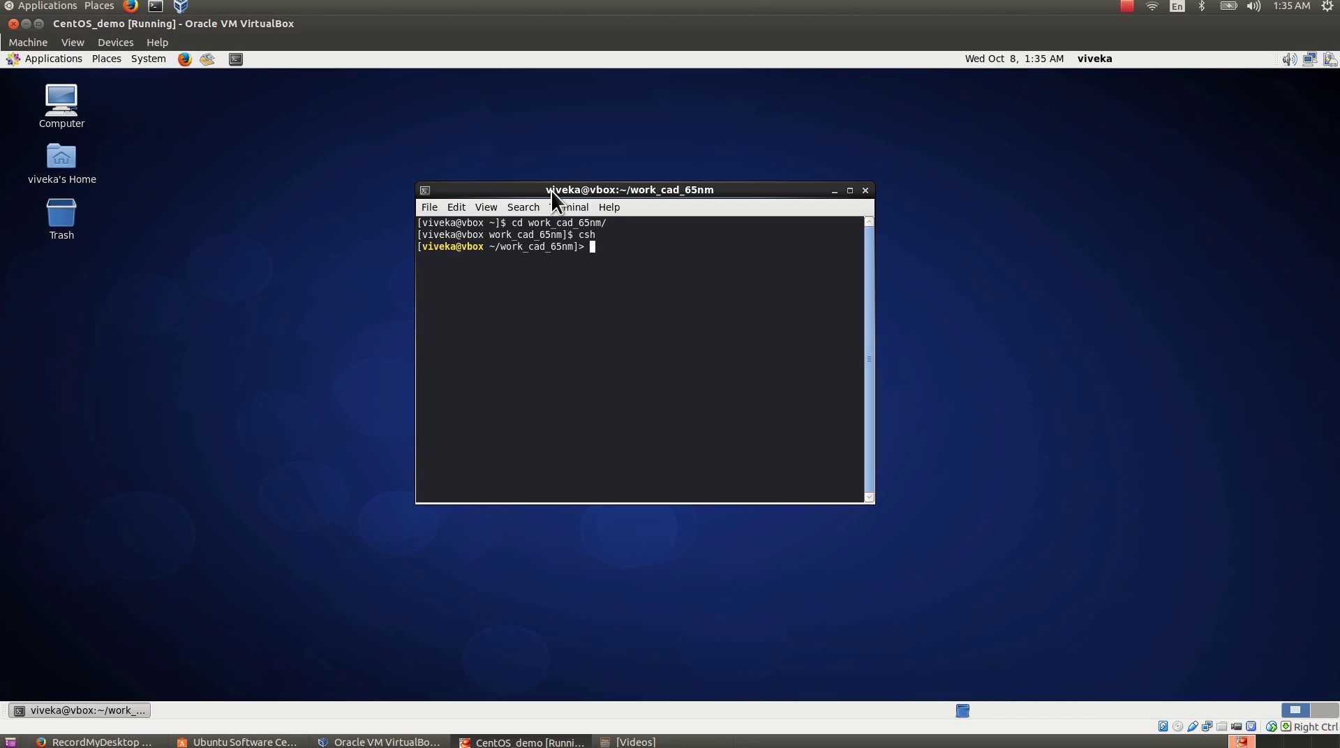
- Source cadence.cshrc and start Virtuoso from the csh shell
{"action": "type", "text": "source cadence.cshrc"}
{"action": "key", "text": "Return"}
{"action": "type", "text": "ic"}
{"action": "key", "text": "Return"}
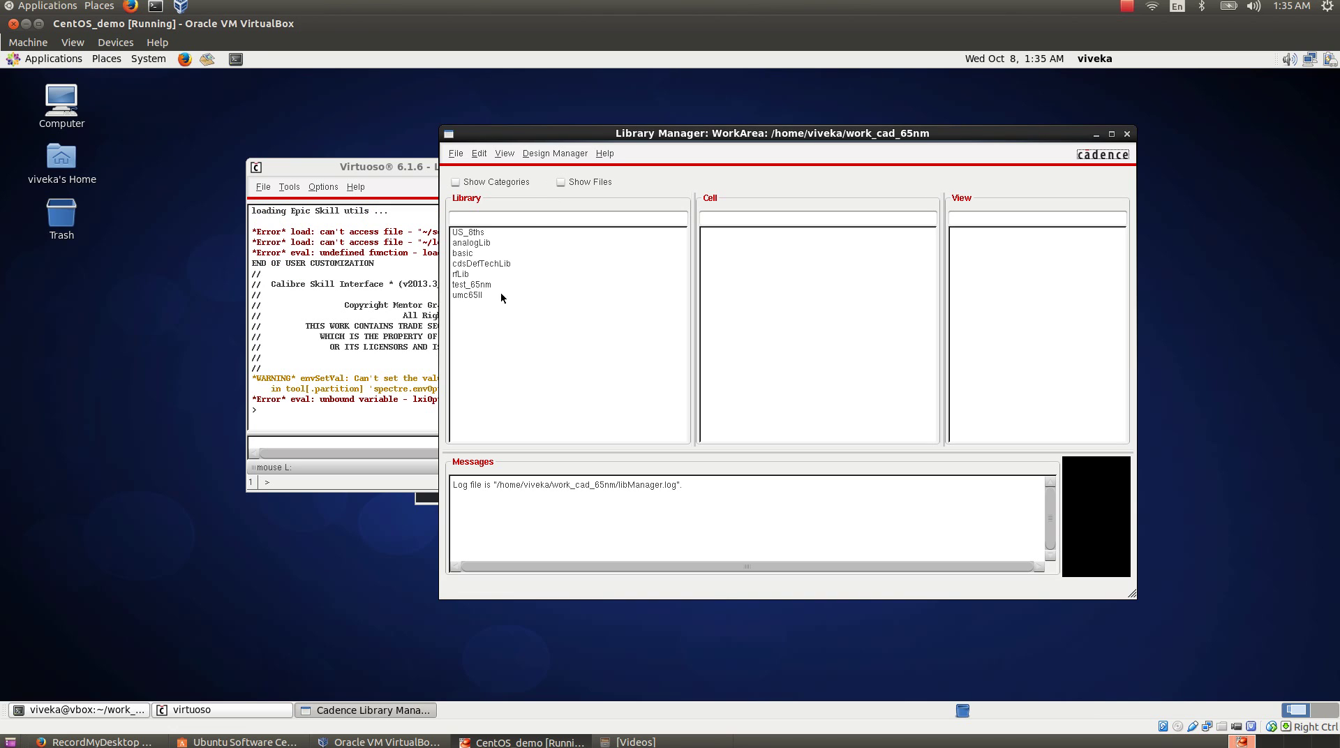
- Open the schematic view of cell inverter_65nm_layout from the test_65nm library
{"action": "left_click", "coordinate": [477, 285]}
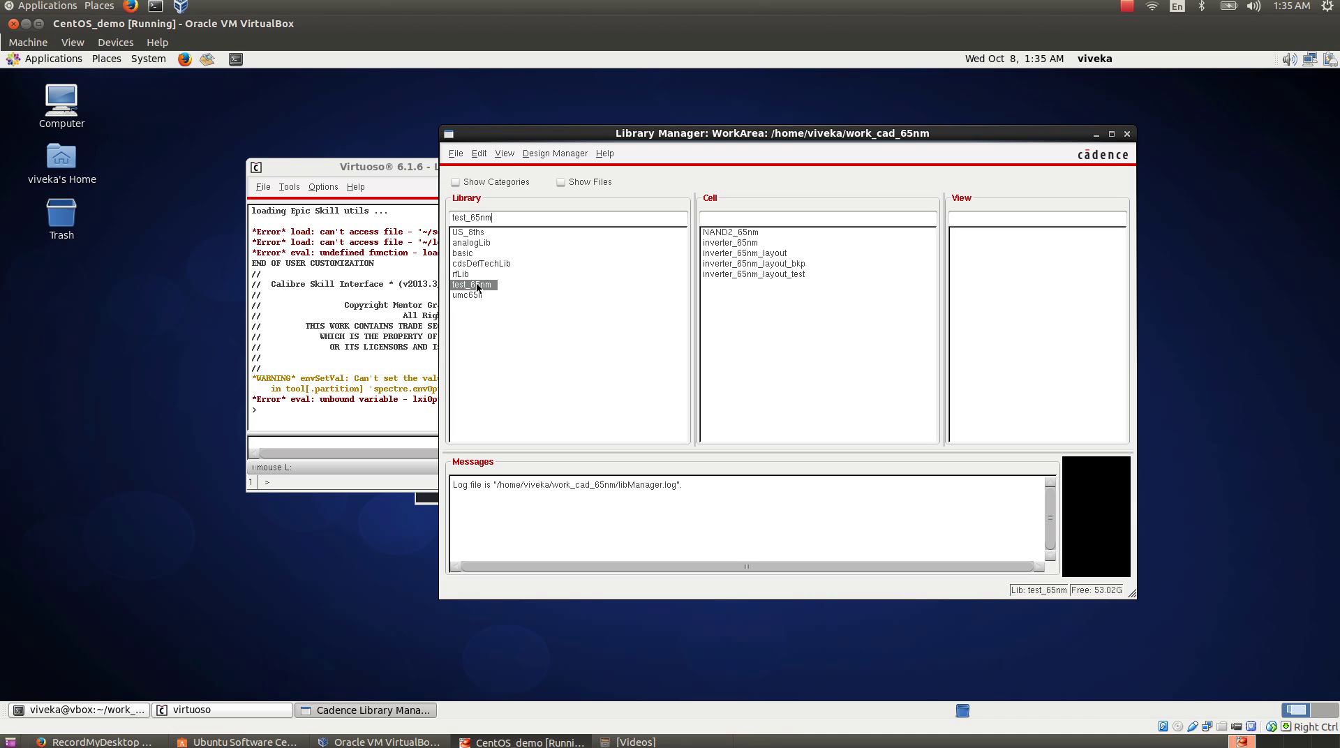
{"action": "left_click", "coordinate": [771, 255]}
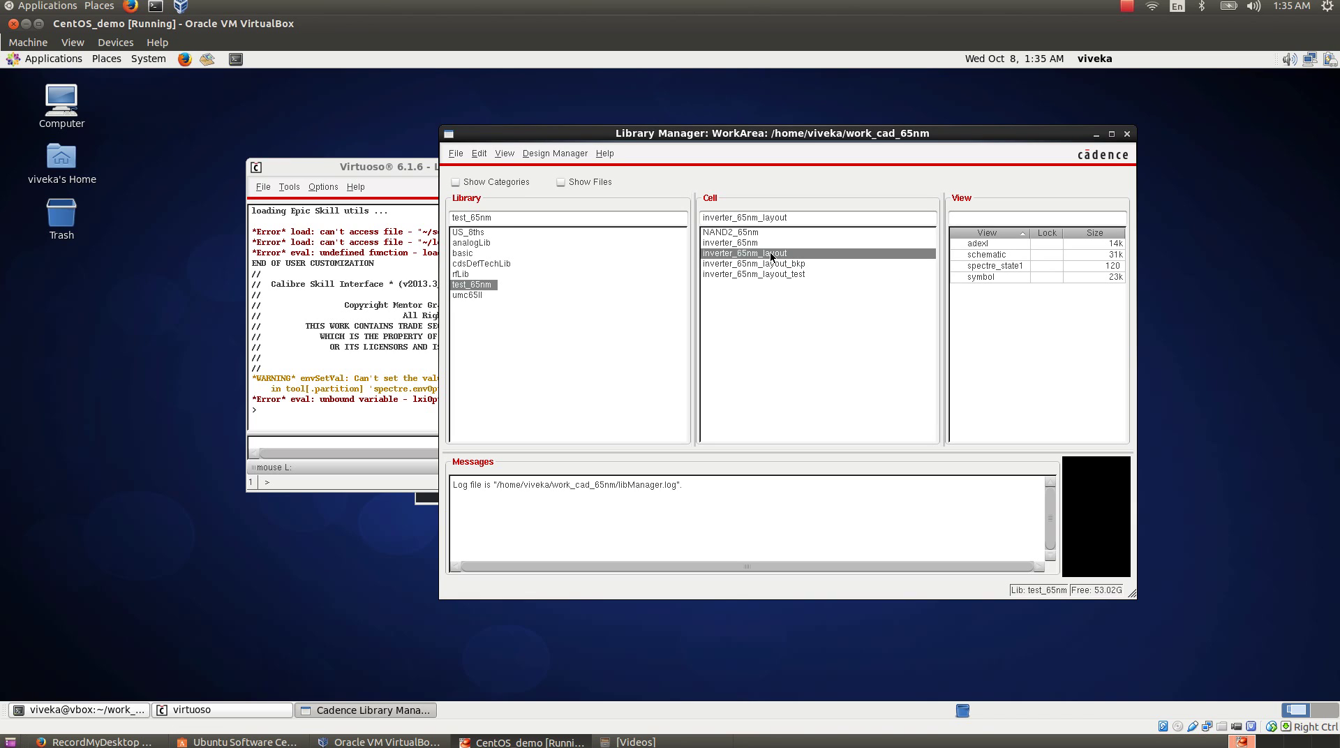
{"action": "left_click", "coordinate": [996, 256]}
{"action": "double_click", "coordinate": [996, 255]}
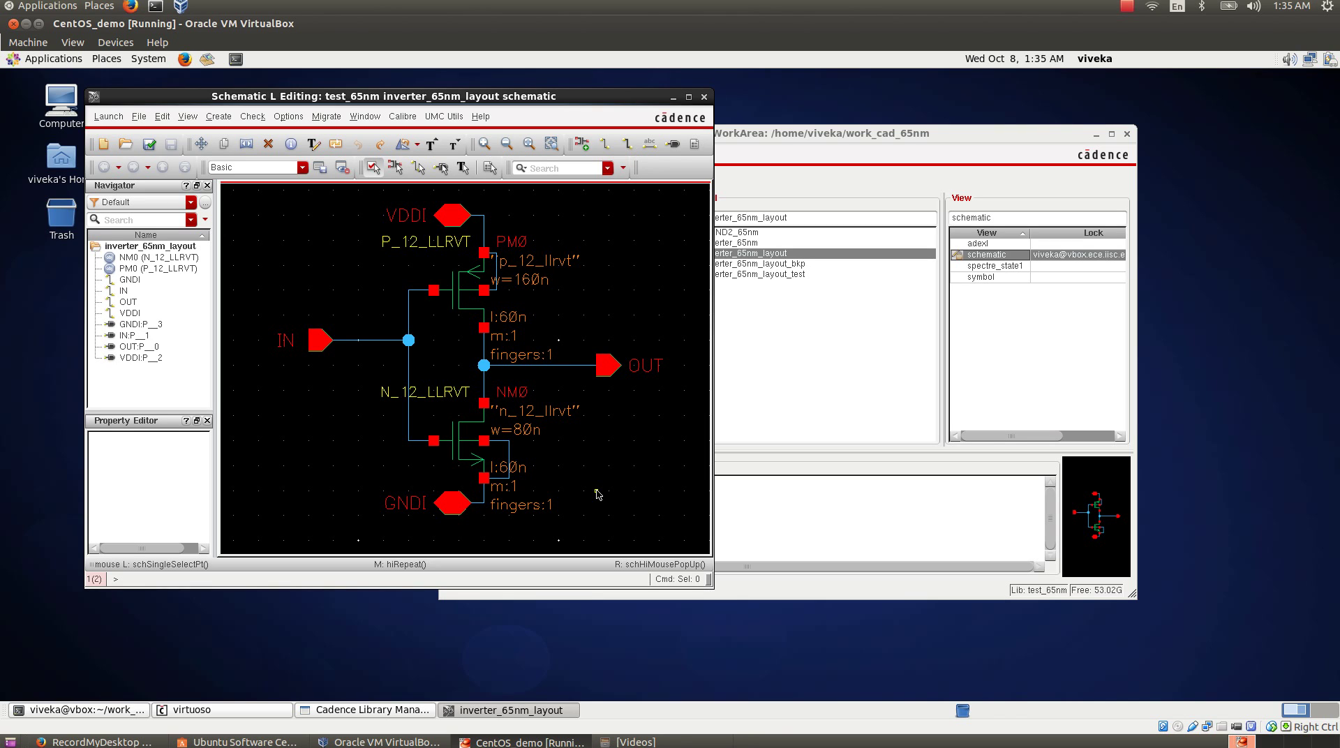
- Launch Layout XL from the schematic, creating a new layout view for inverter_65nm_layout with automatic configuration
{"action": "left_click", "coordinate": [110, 117]}
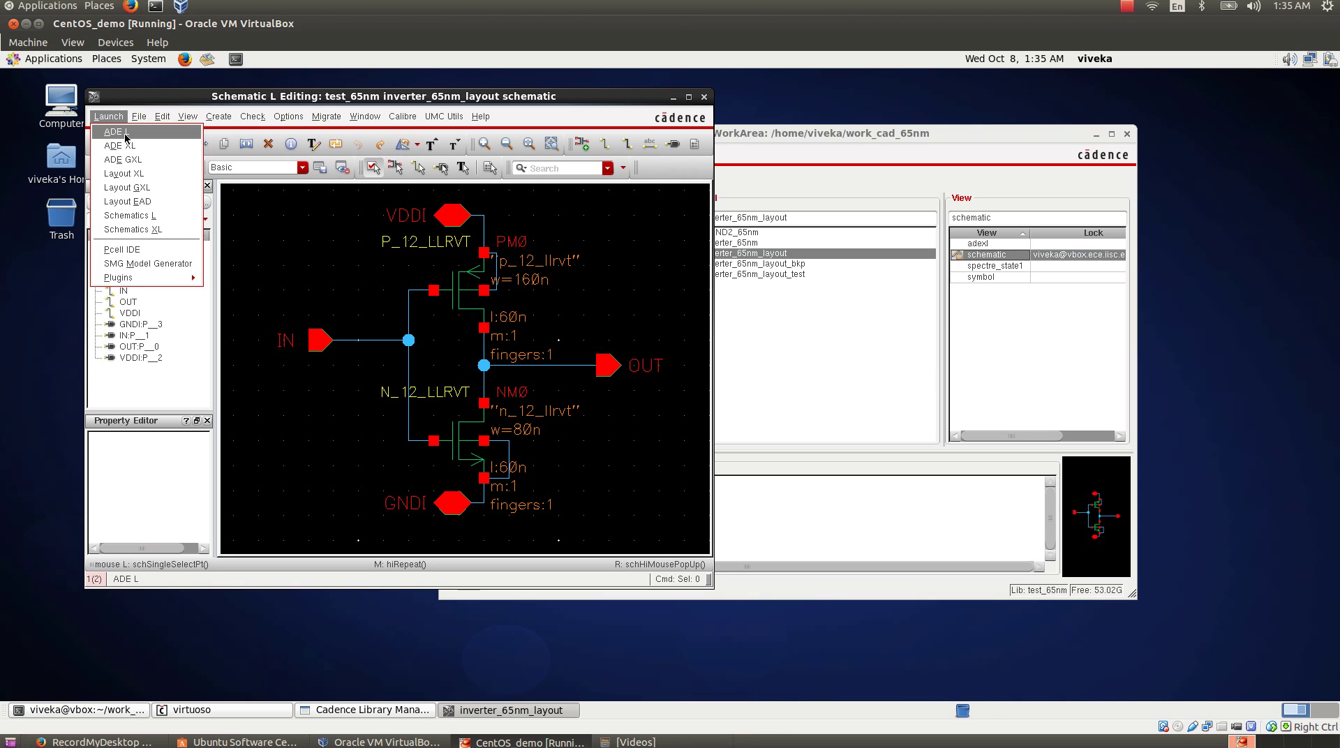
{"action": "left_click", "coordinate": [124, 174]}
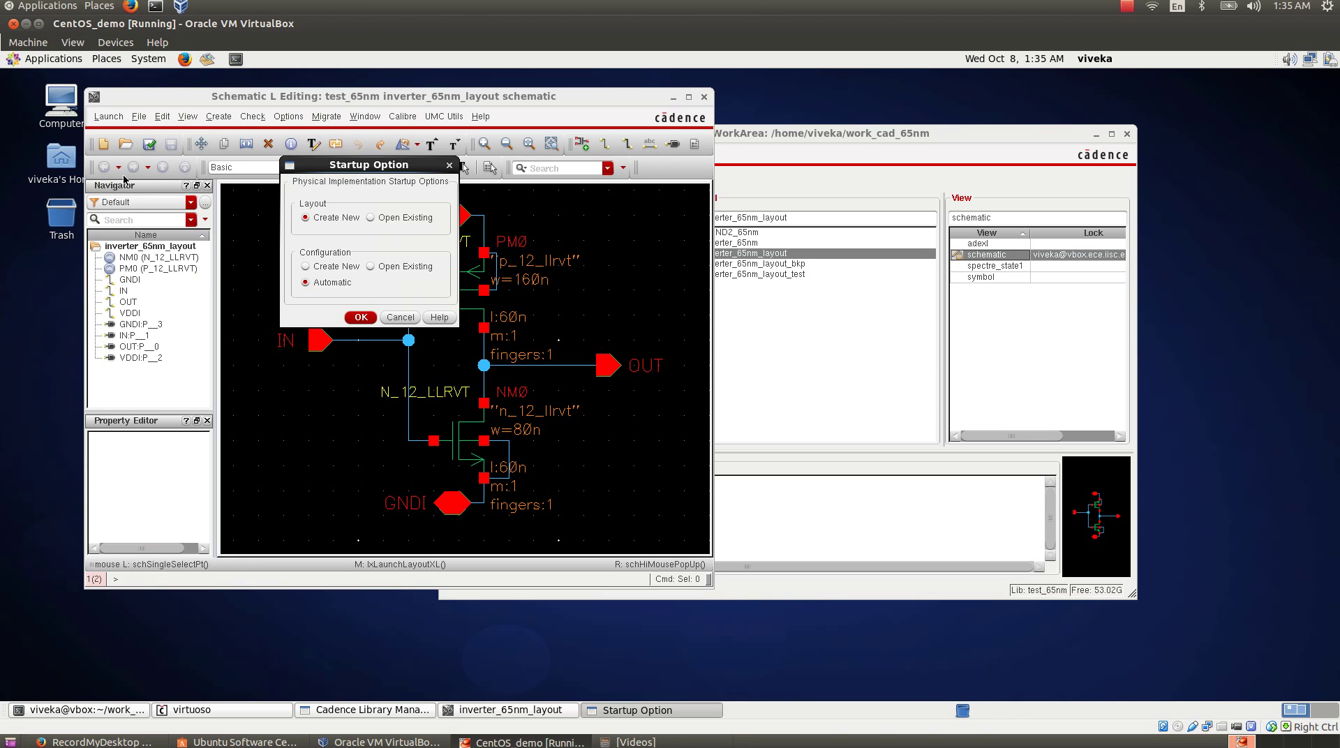
{"action": "left_click", "coordinate": [361, 318]}
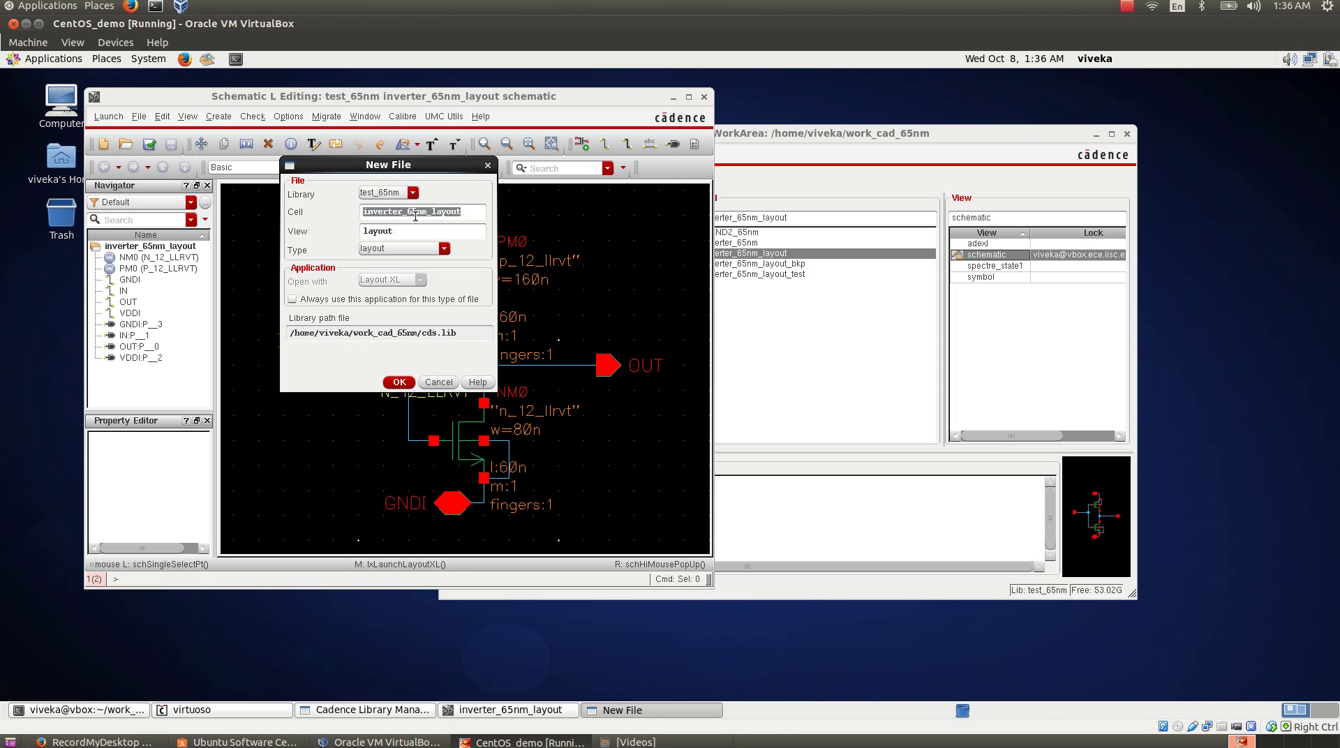
{"action": "left_click", "coordinate": [398, 382]}
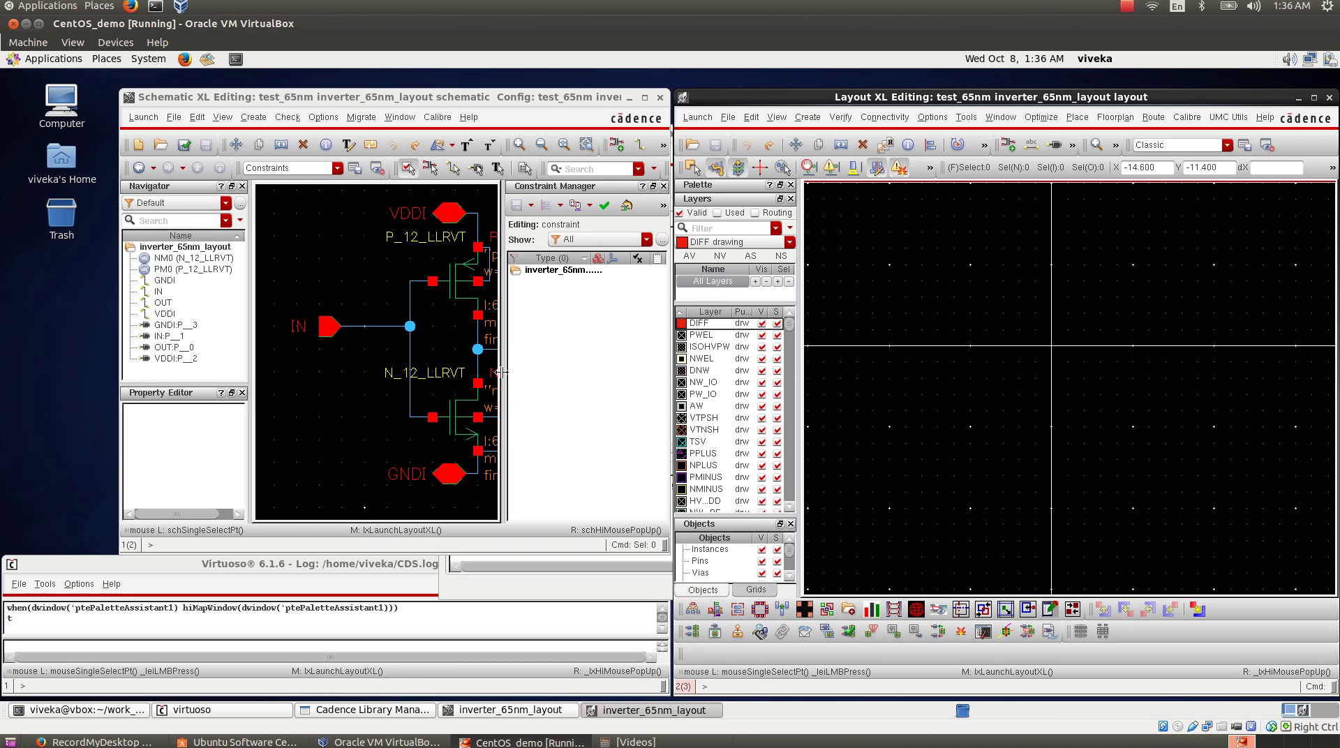
- Widen the schematic canvas beside the Constraint Manager and fit the whole inverter schematic in it
{"action": "left_click_drag", "start_coordinate": [504, 372], "coordinate": [589, 385]}
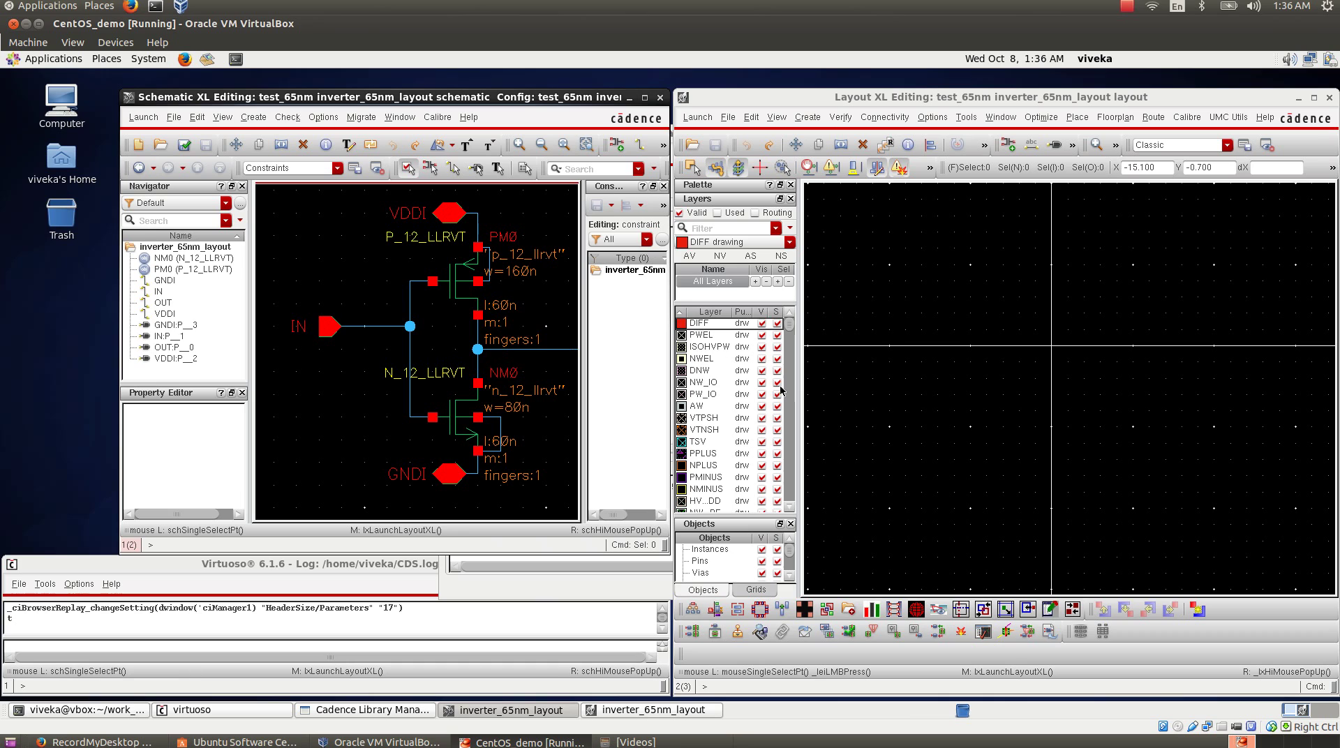
{"action": "left_click", "coordinate": [346, 384]}
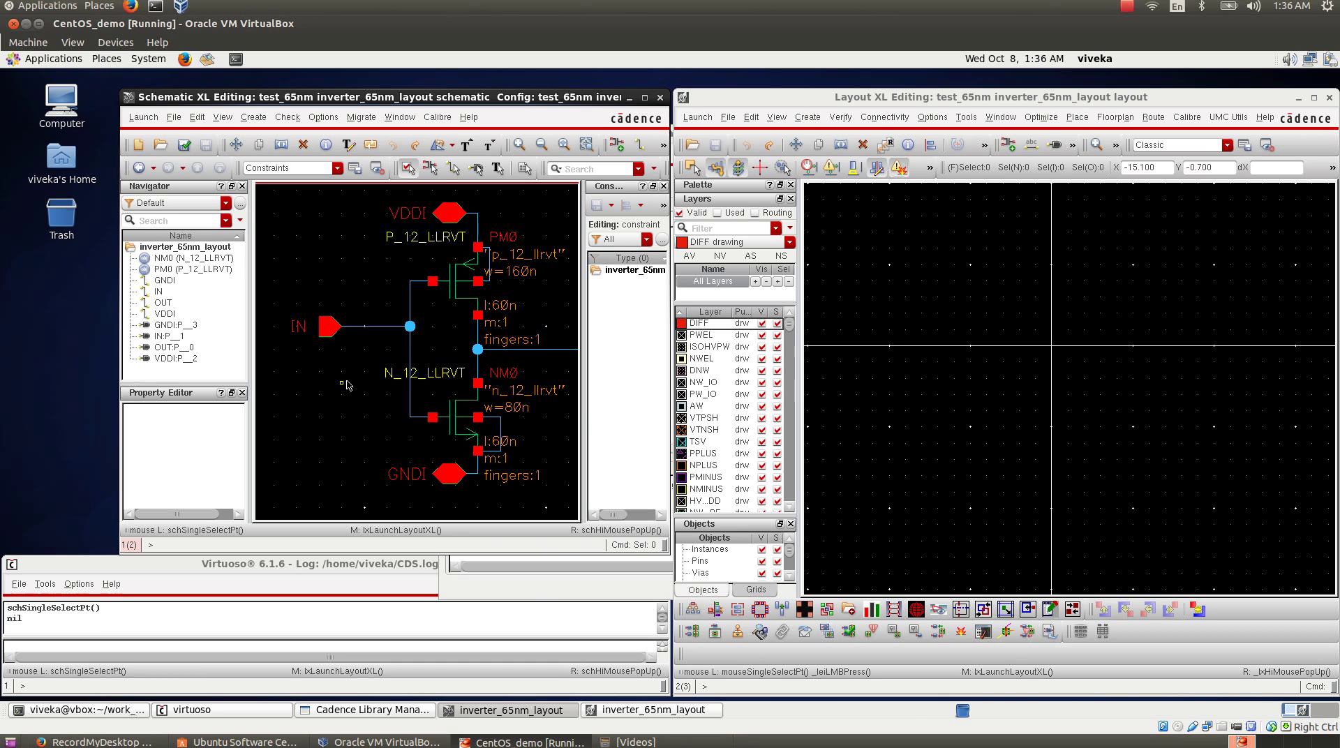
{"action": "key", "text": "f"}
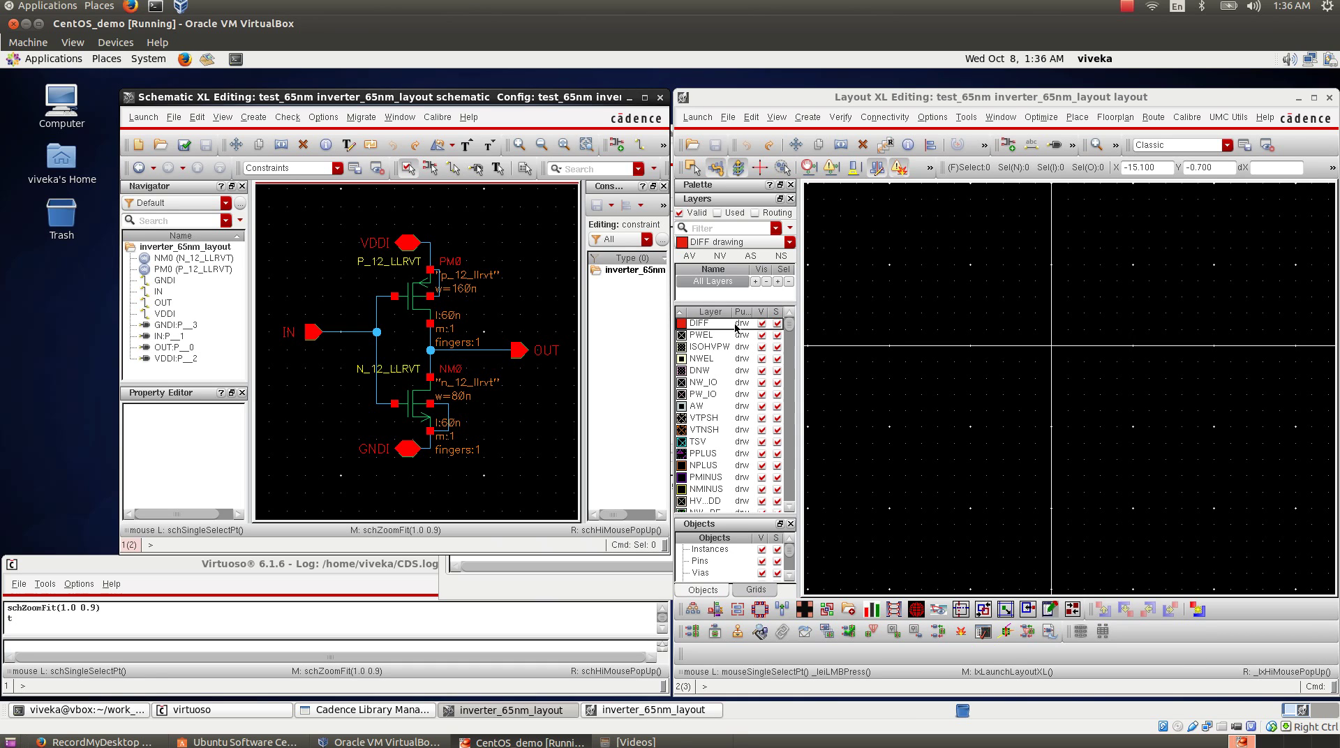
- Generate the layout from source with Instances only, without I/O Pins or PR Boundary, and display the layers inside the instances
{"action": "left_click", "coordinate": [998, 96]}
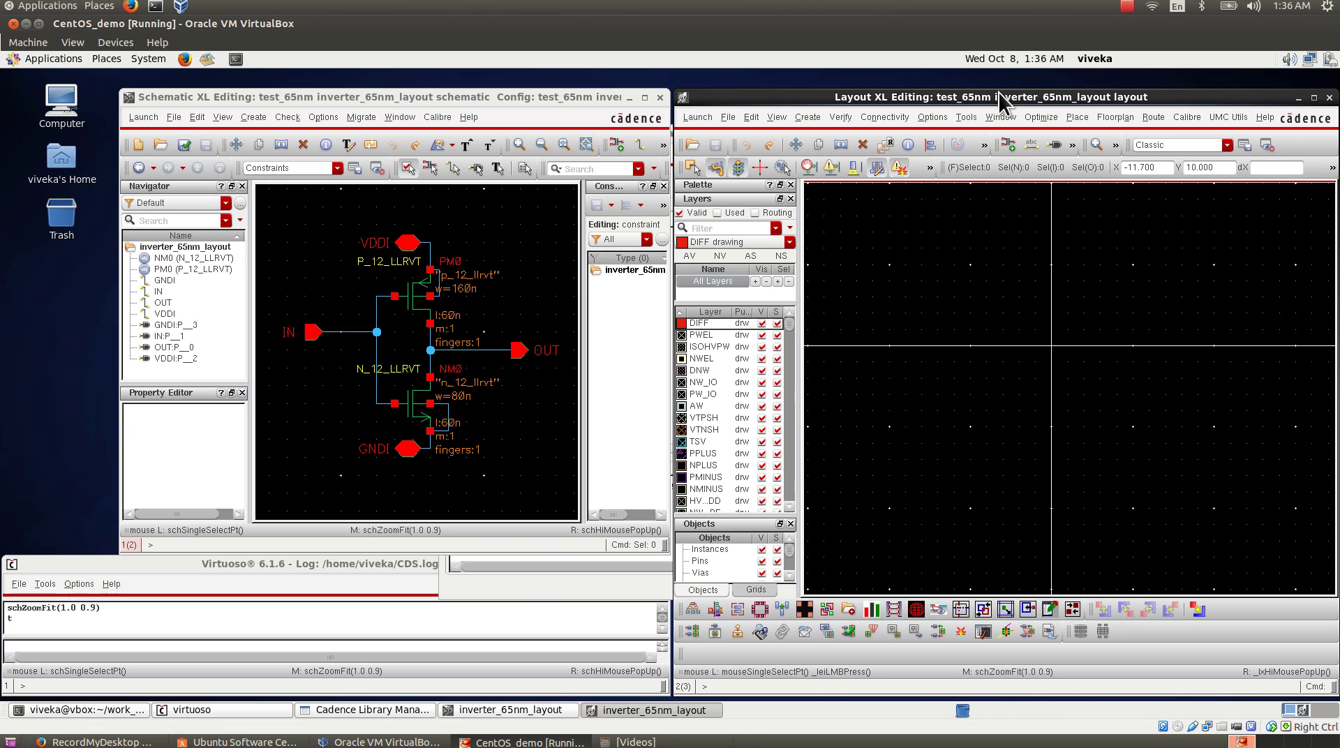
{"action": "left_click", "coordinate": [866, 121]}
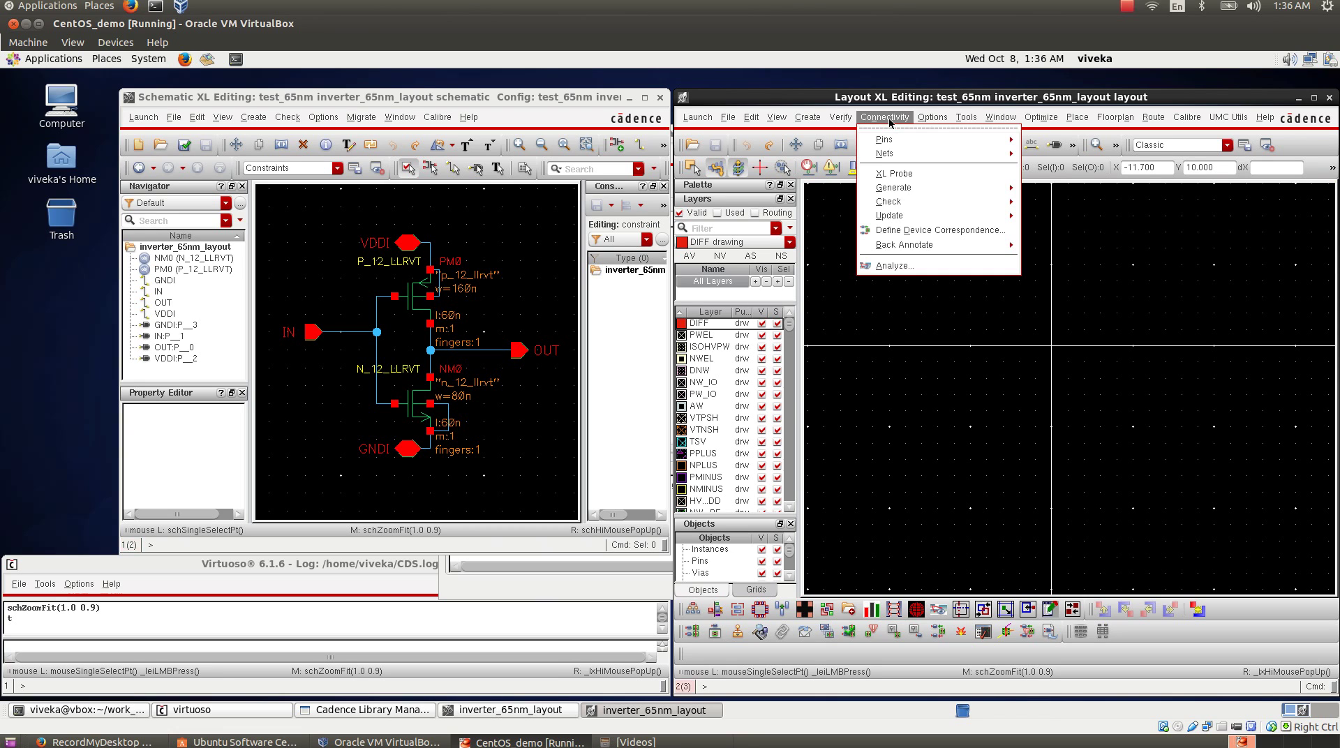
{"action": "mouse_move", "coordinate": [921, 214]}
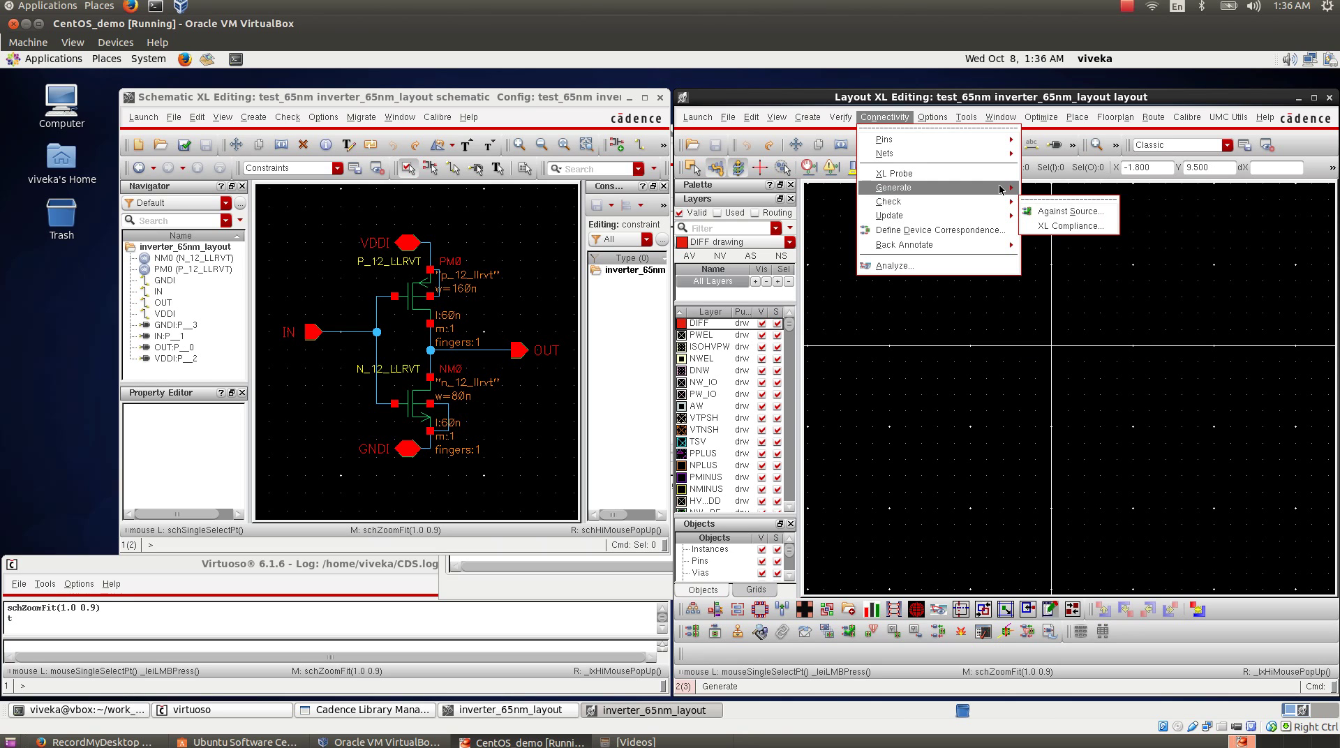
{"action": "mouse_move", "coordinate": [1005, 187]}
{"action": "left_click", "coordinate": [1054, 200]}
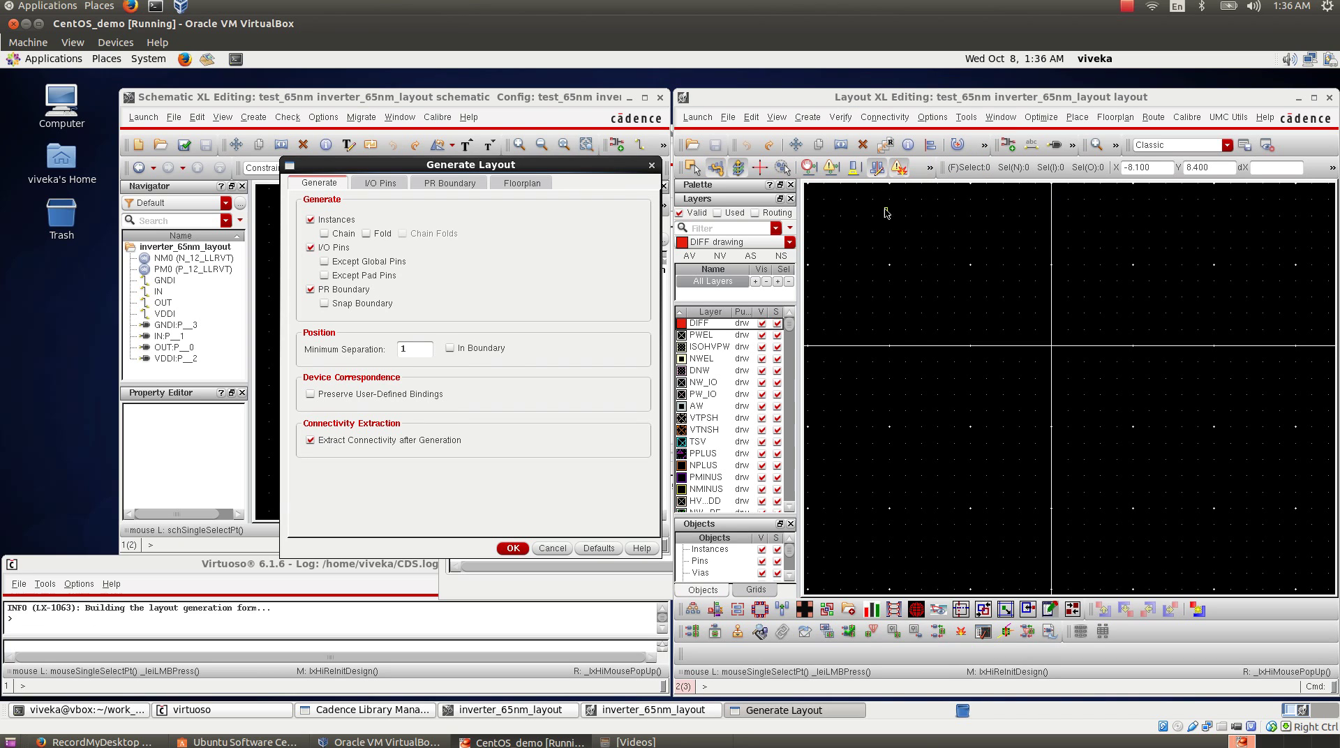
{"action": "left_click_drag", "start_coordinate": [572, 166], "coordinate": [1002, 157]}
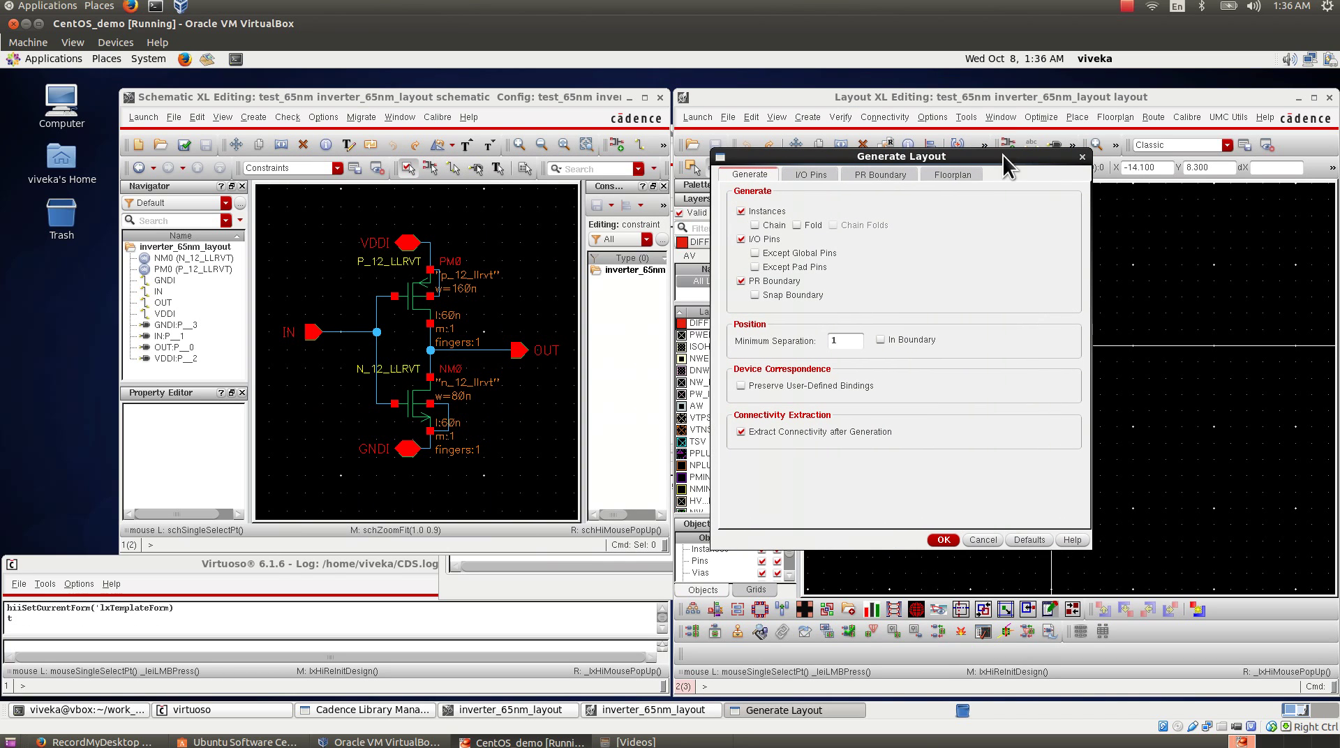
{"action": "left_click", "coordinate": [741, 239]}
{"action": "left_click", "coordinate": [742, 282]}
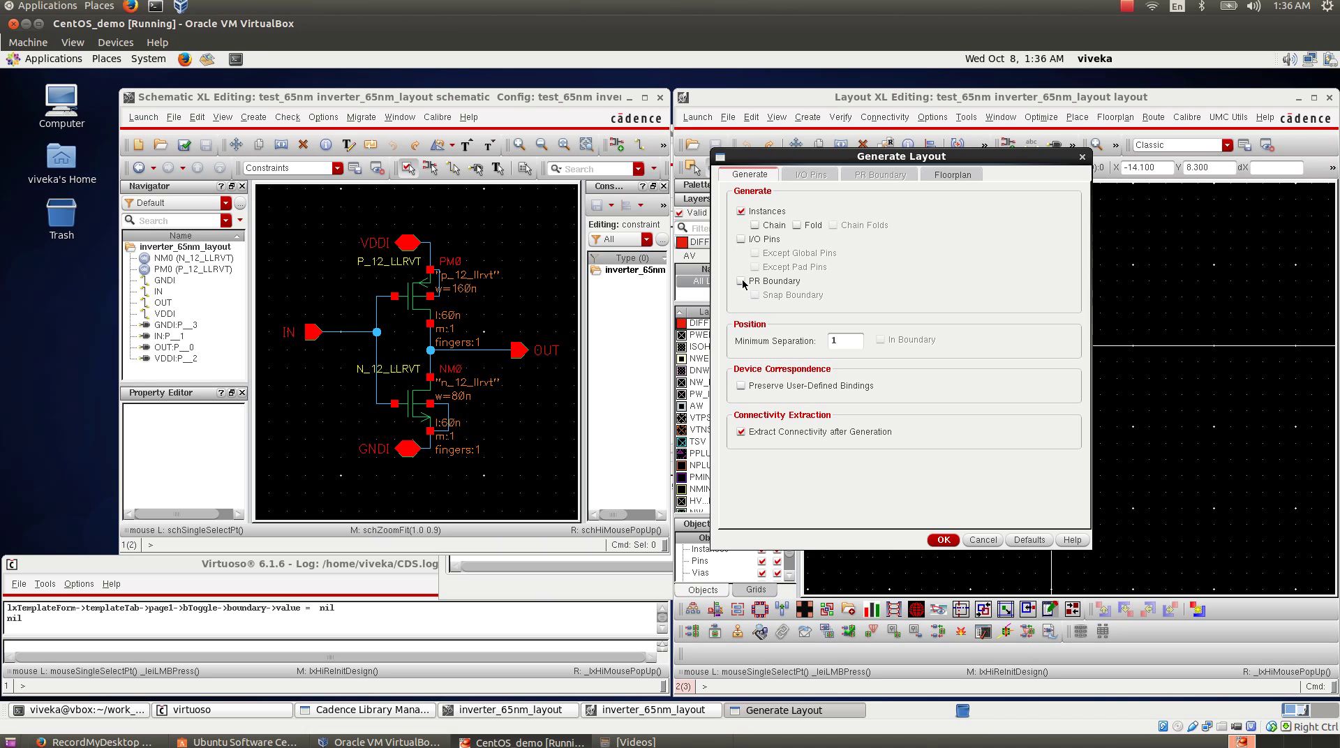
{"action": "left_click", "coordinate": [944, 540]}
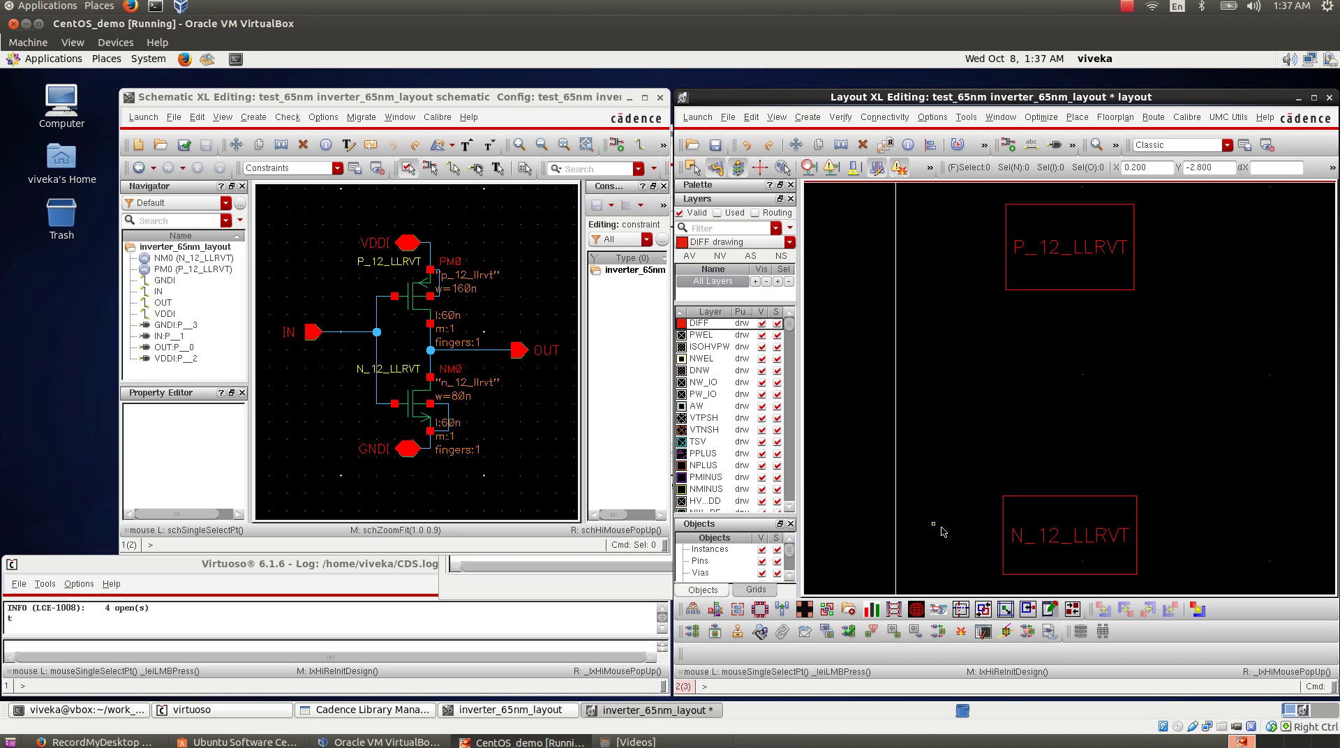
{"action": "key", "text": "shift"}
{"action": "key", "text": "shift+f"}
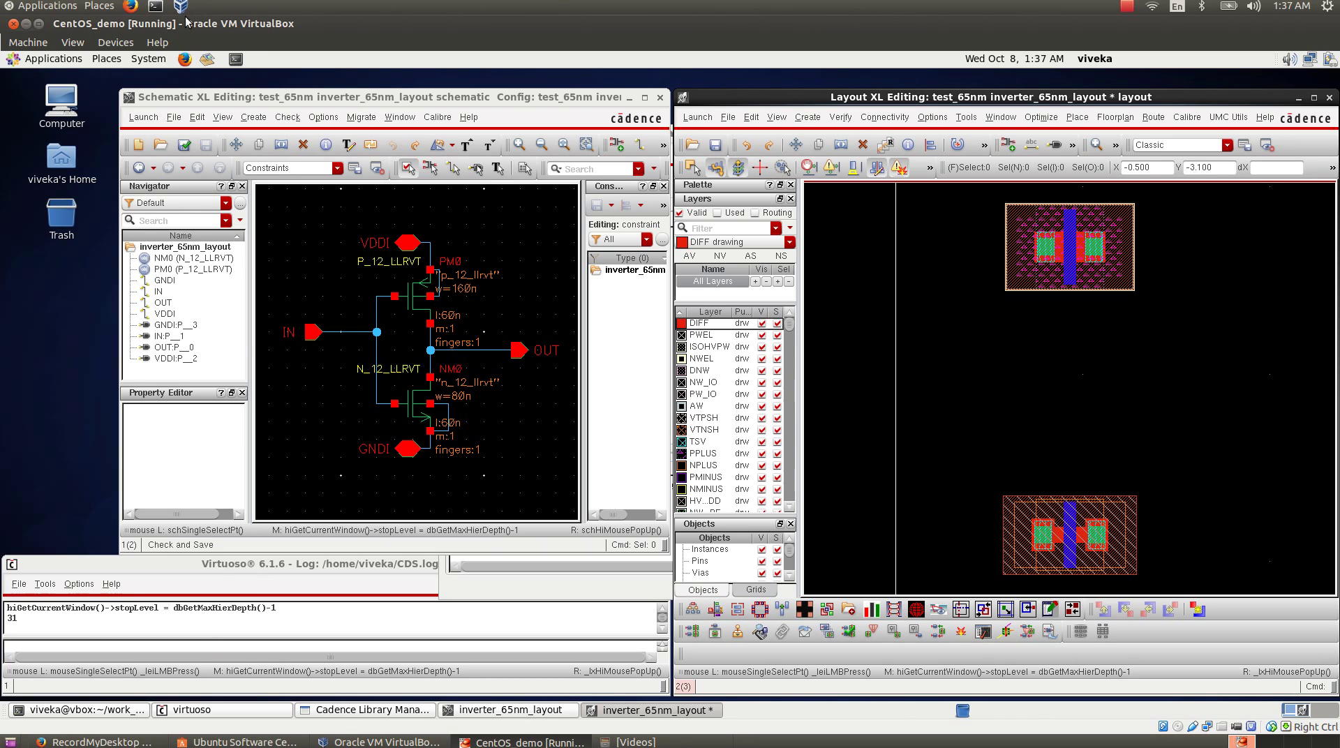
- Switch to Firefox and open the Microwiki page of the Embedded Sensing, Communications and Processing Lab
{"action": "left_click", "coordinate": [185, 59]}
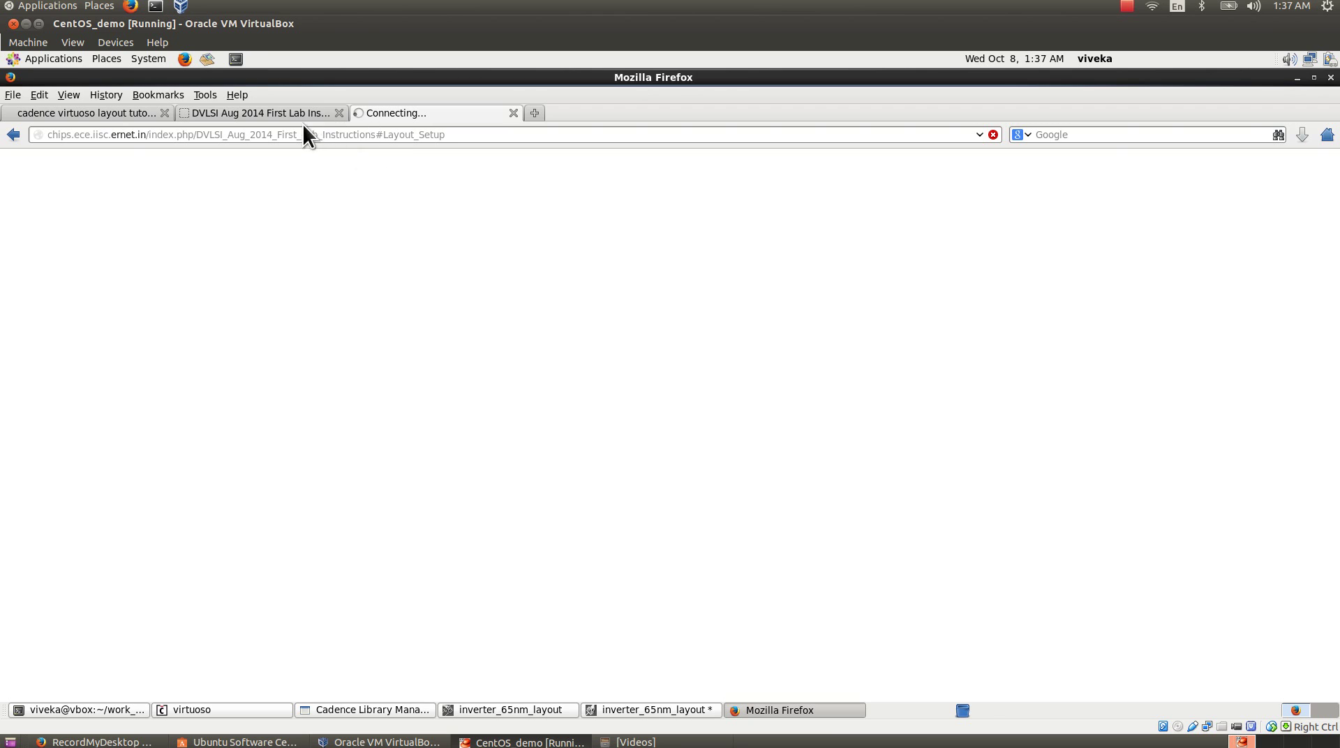
{"action": "left_click", "coordinate": [455, 134]}
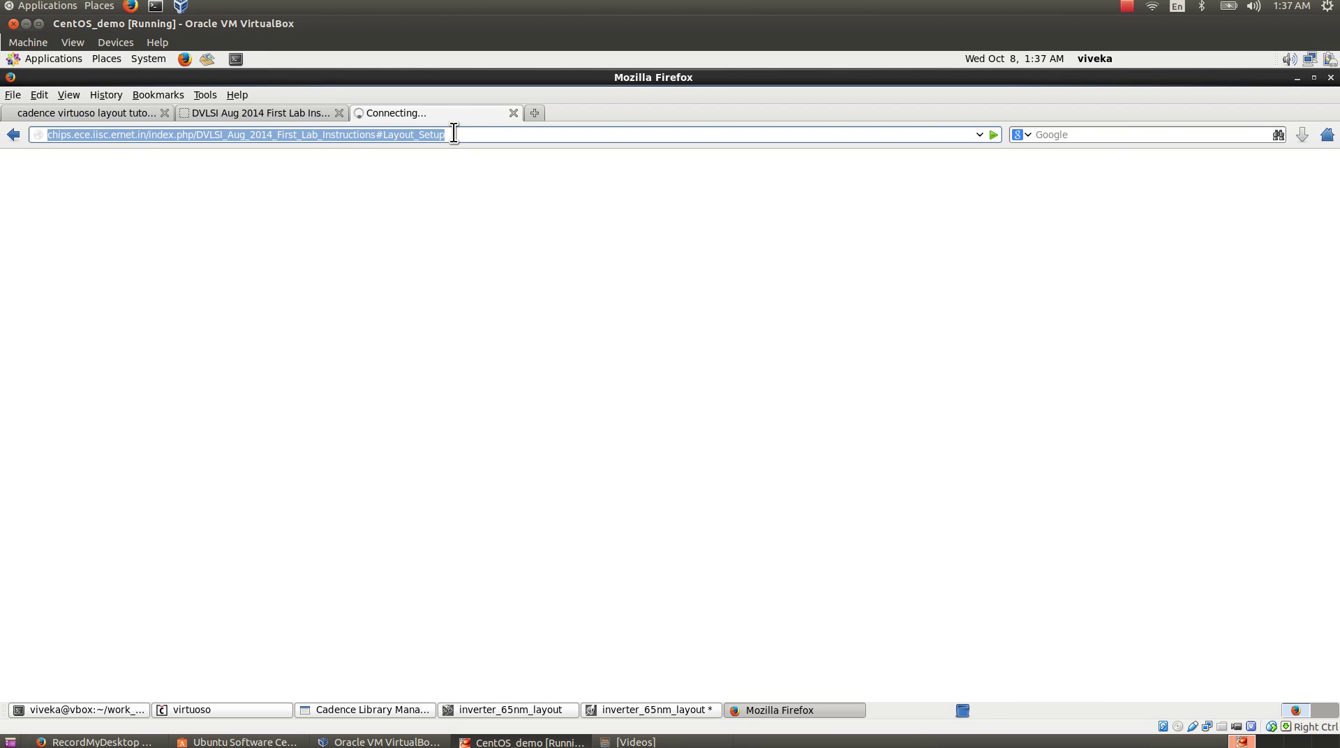
{"action": "left_click", "coordinate": [455, 134]}
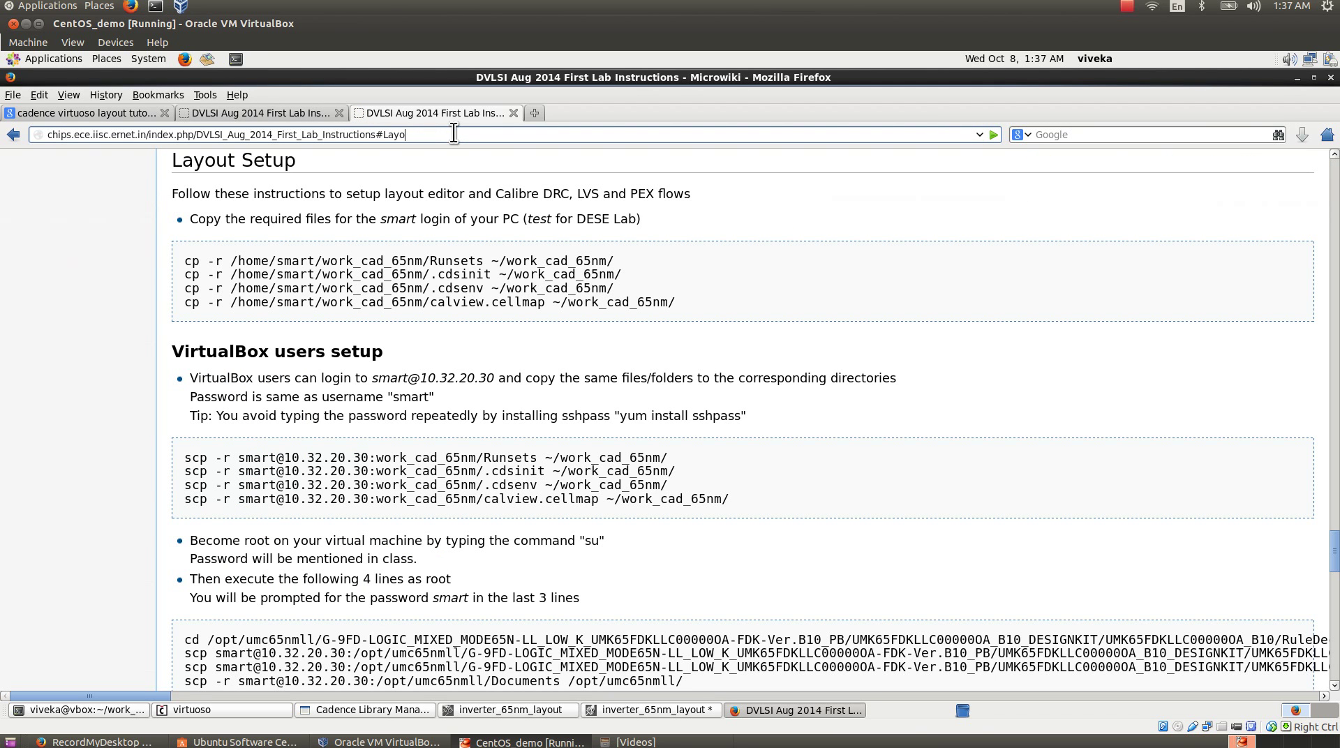
{"action": "key", "text": "BackSpace"}
{"action": "key", "text": "BackSpace"}
{"action": "key", "text": "BackSpace"}
{"action": "key", "text": "BackSpace"}
{"action": "key", "text": "BackSpace"}
{"action": "key", "text": "BackSpace"}
{"action": "key", "text": "BackSpace"}
{"action": "key", "text": "BackSpace"}
{"action": "key", "text": "BackSpace"}
{"action": "key", "text": "BackSpace"}
{"action": "key", "text": "BackSpace"}
{"action": "key", "text": "BackSpace"}
{"action": "key", "text": "BackSpace"}
{"action": "key", "text": "BackSpace"}
{"action": "key", "text": "BackSpace"}
{"action": "key", "text": "BackSpace"}
{"action": "key", "text": "BackSpace"}
{"action": "key", "text": "BackSpace"}
{"action": "key", "text": "BackSpace"}
{"action": "key", "text": "BackSpace"}
{"action": "key", "text": "BackSpace"}
{"action": "key", "text": "BackSpace"}
{"action": "key", "text": "BackSpace"}
{"action": "key", "text": "BackSpace"}
{"action": "key", "text": "BackSpace"}
{"action": "key", "text": "BackSpace"}
{"action": "key", "text": "BackSpace"}
{"action": "key", "text": "BackSpace"}
{"action": "key", "text": "BackSpace"}
{"action": "key", "text": "BackSpace"}
{"action": "key", "text": "BackSpace"}
{"action": "key", "text": "BackSpace"}
{"action": "key", "text": "BackSpace"}
{"action": "key", "text": "BackSpace"}
{"action": "key", "text": "BackSpace"}
{"action": "key", "text": "BackSpace"}
{"action": "key", "text": "BackSpace"}
{"action": "key", "text": "BackSpace"}
{"action": "key", "text": "BackSpace"}
{"action": "key", "text": "BackSpace"}
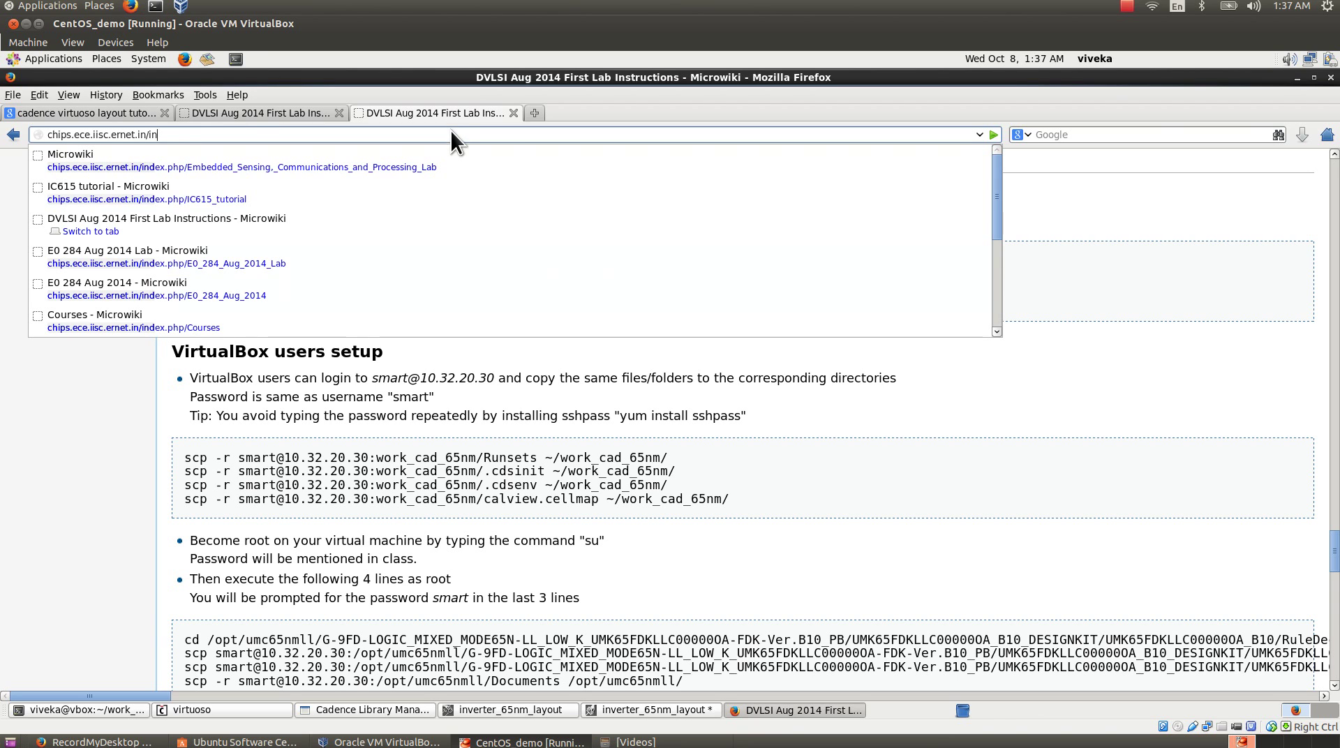
{"action": "key", "text": "Down"}
{"action": "key", "text": "Return"}
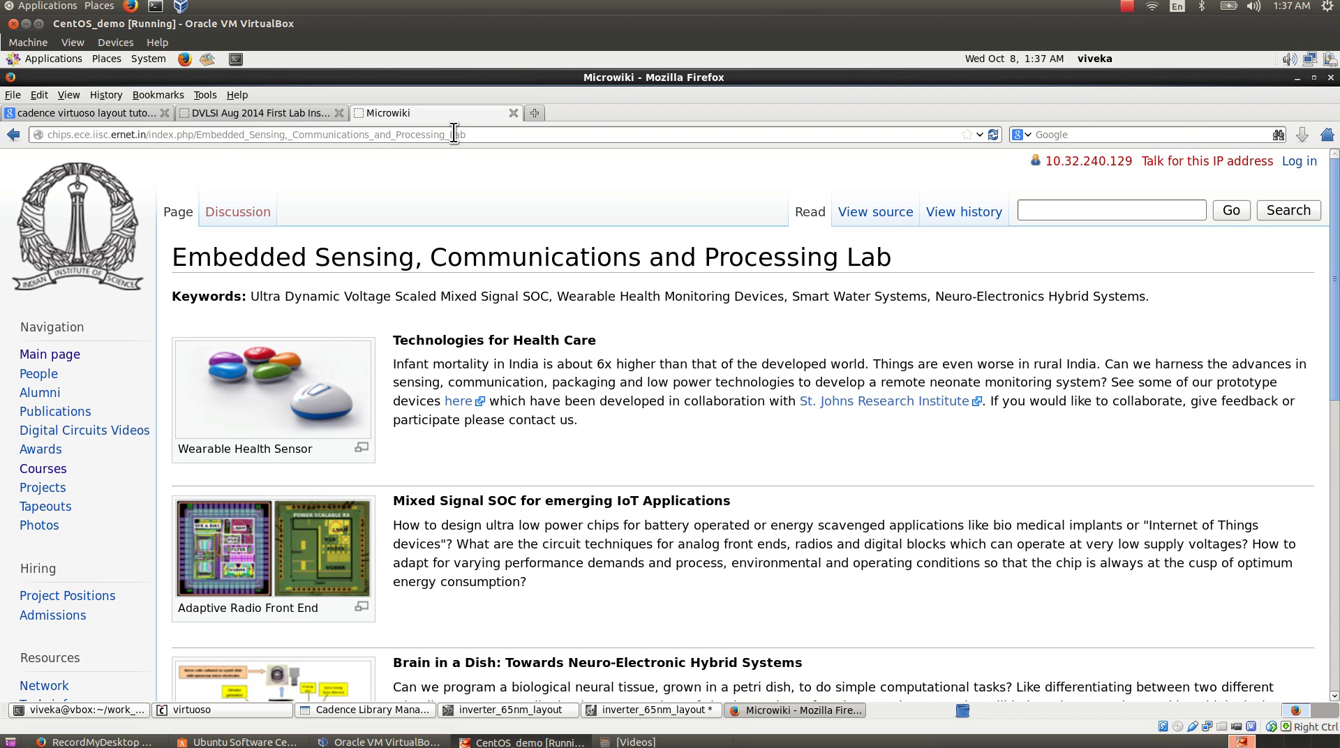
- Open the DVLSI Aug 2014 First Lab Instructions through the August-December 2014 Digital VLSI Circuits course and its lab page
{"action": "left_click", "coordinate": [65, 461]}
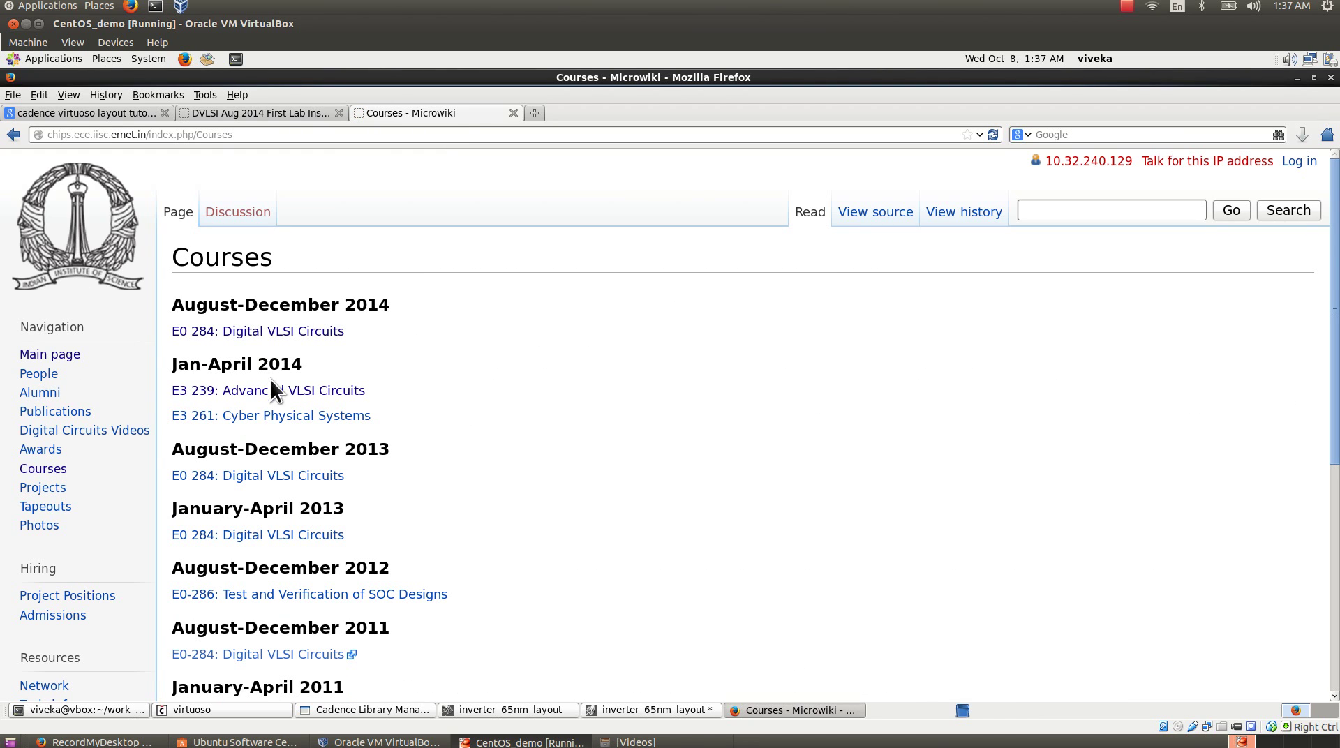
{"action": "left_click", "coordinate": [273, 332]}
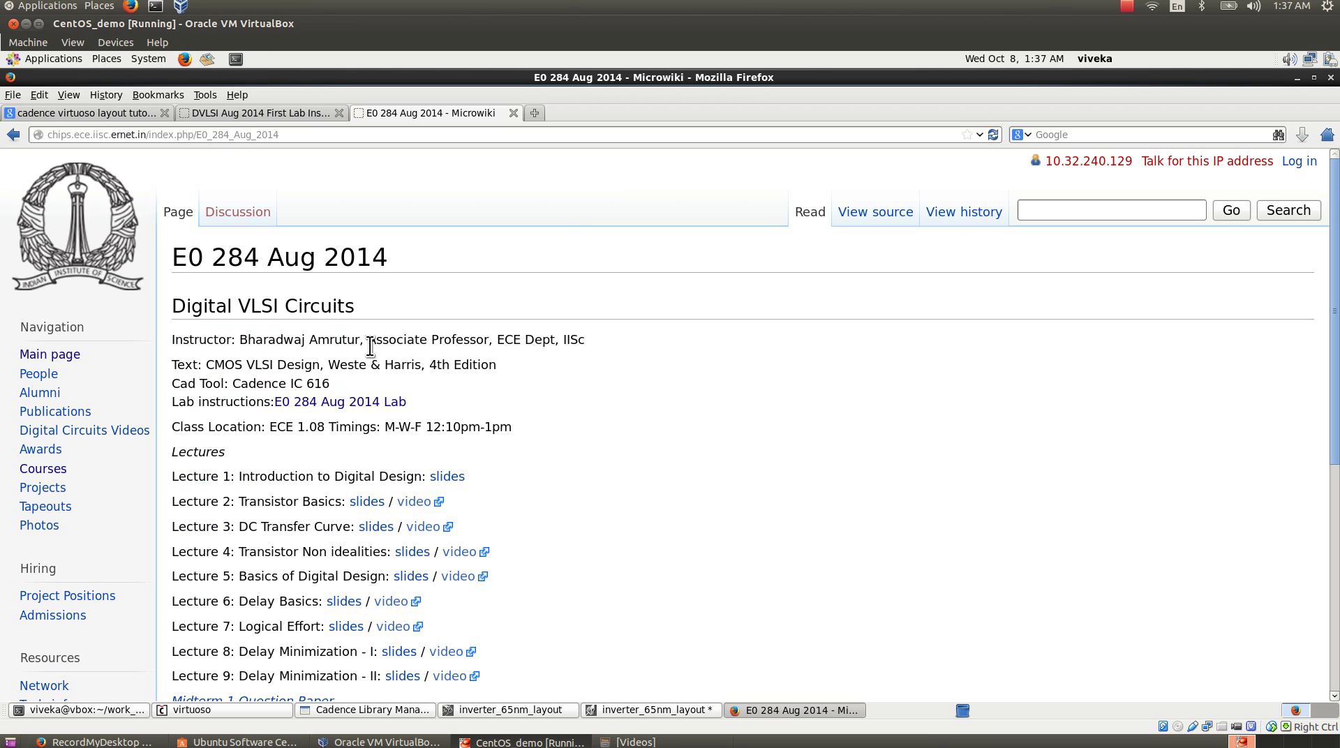
{"action": "left_click", "coordinate": [351, 405]}
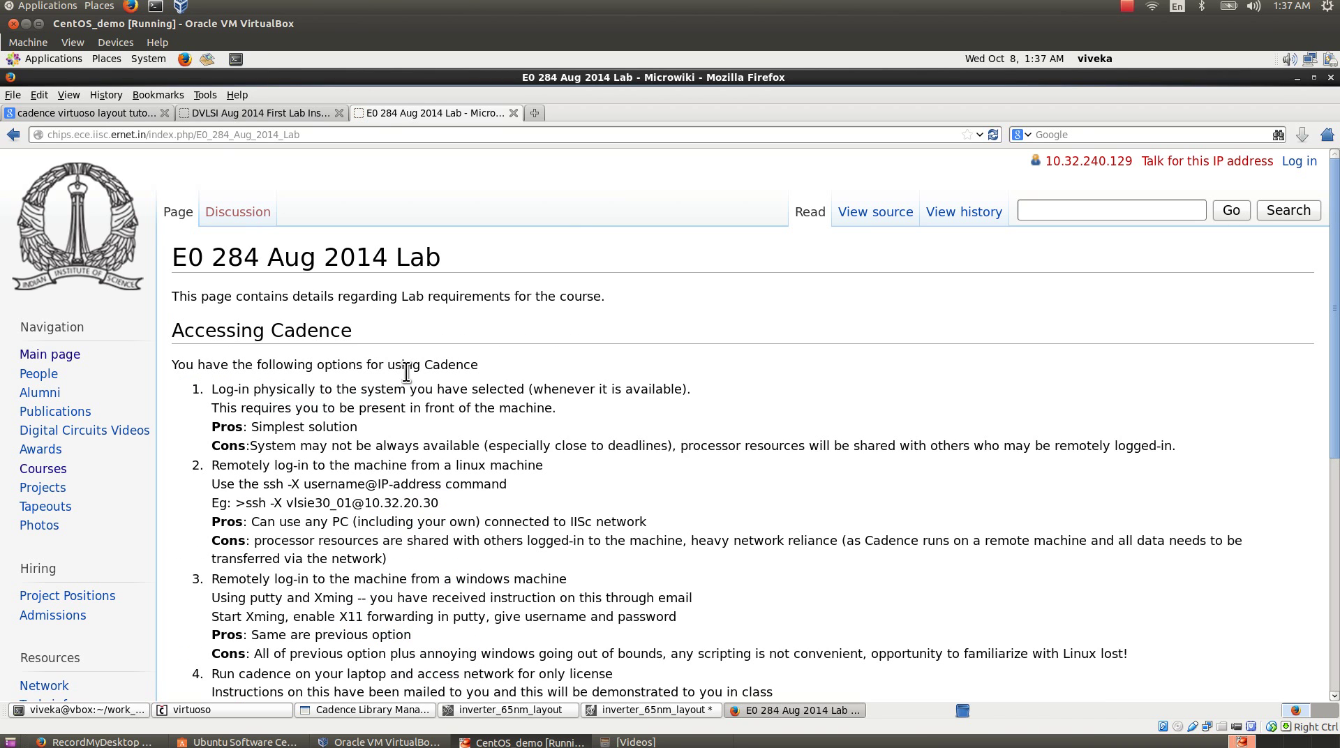
{"action": "scroll", "coordinate": [377, 283], "scroll_direction": "down", "scroll_amount": 7}
{"action": "scroll", "coordinate": [377, 283], "scroll_direction": "down", "scroll_amount": 3}
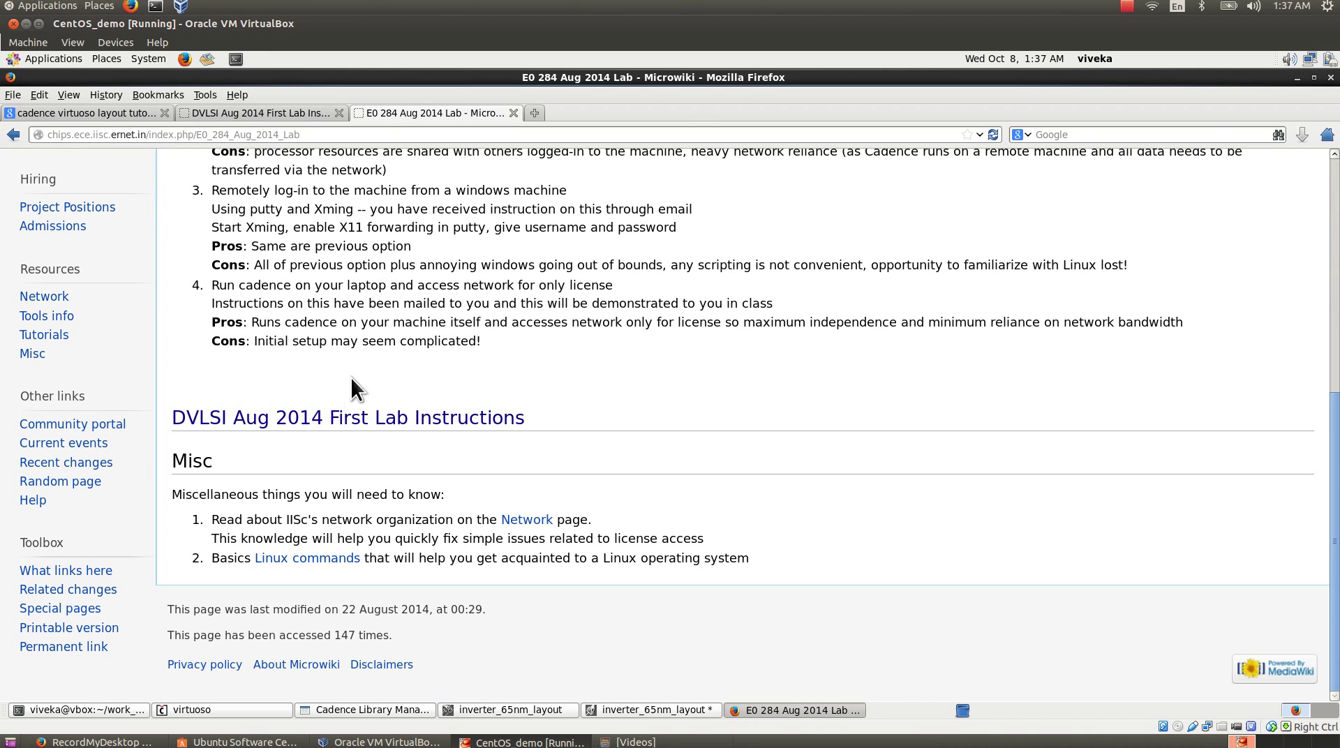
{"action": "left_click", "coordinate": [341, 419]}
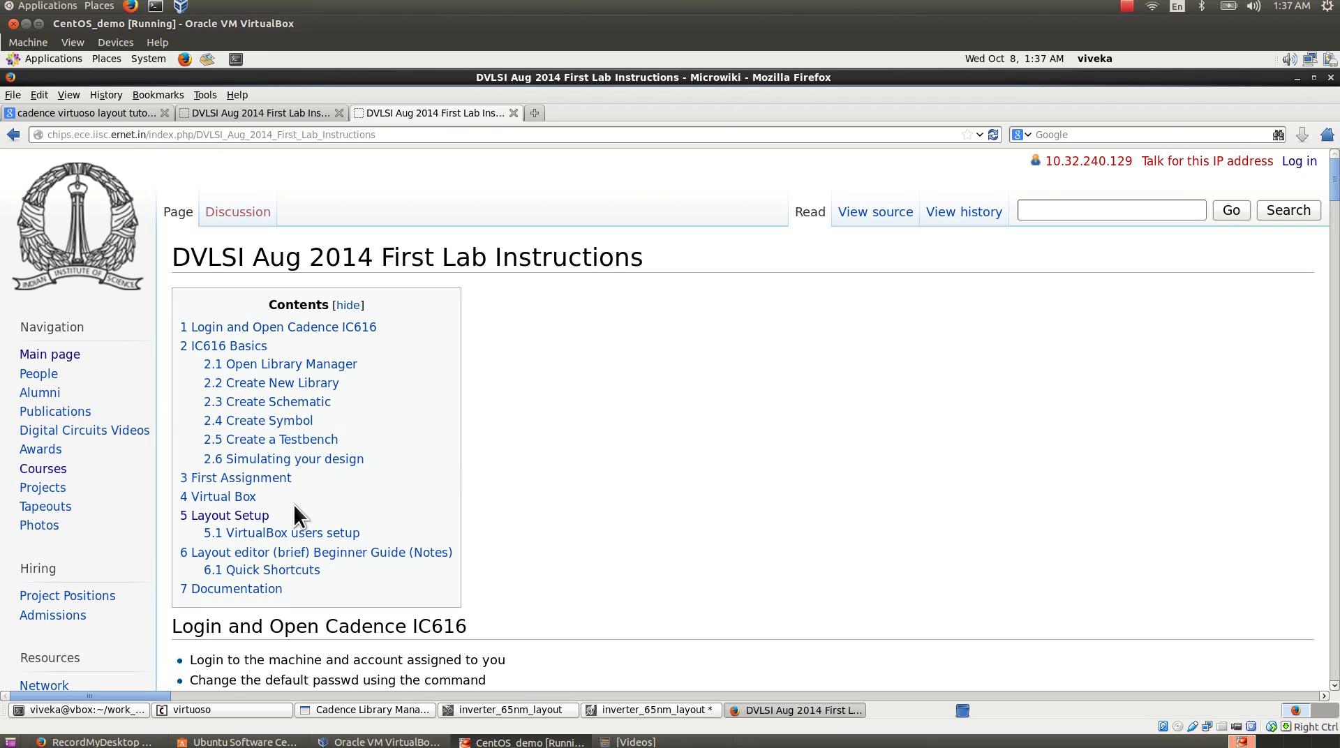
- Read the lab instructions from Layout Setup through the Layout editor Beginner Guide to the Quick Shortcuts
{"action": "left_click", "coordinate": [258, 518]}
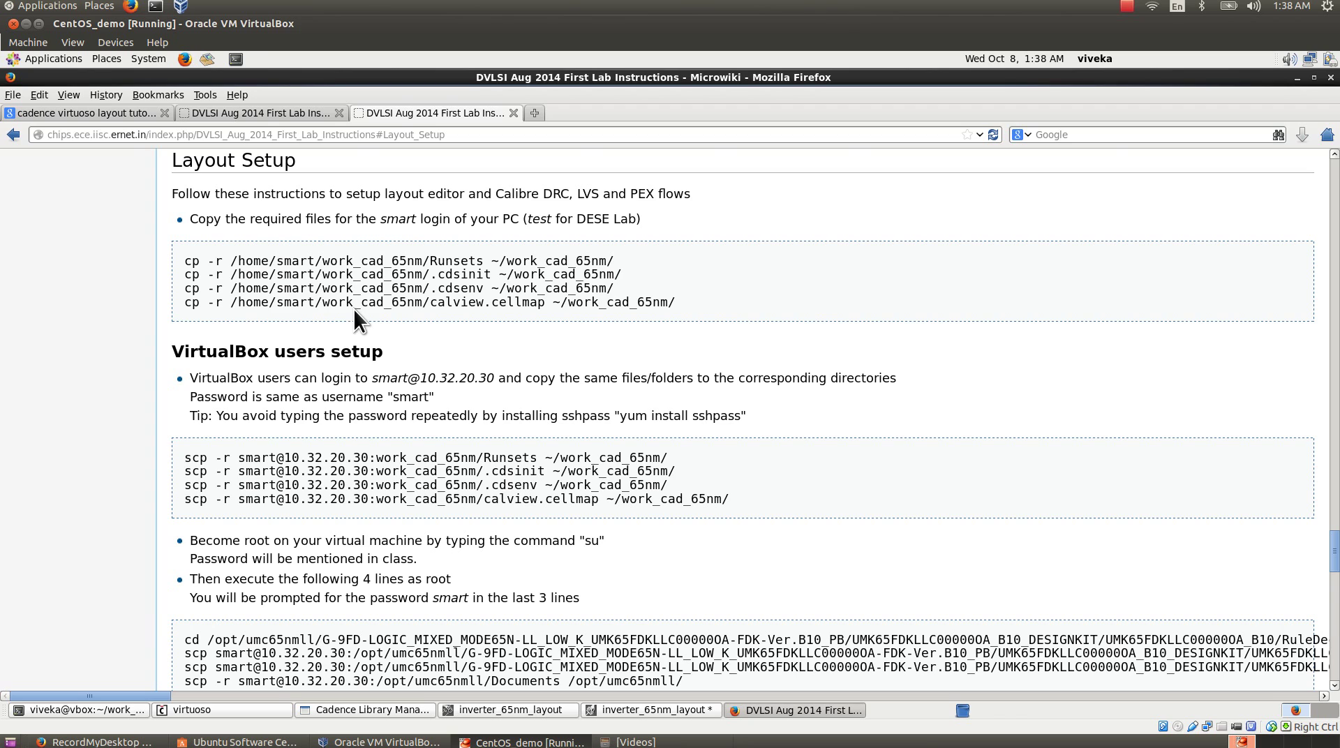
{"action": "scroll", "coordinate": [353, 308], "scroll_direction": "down", "scroll_amount": 4}
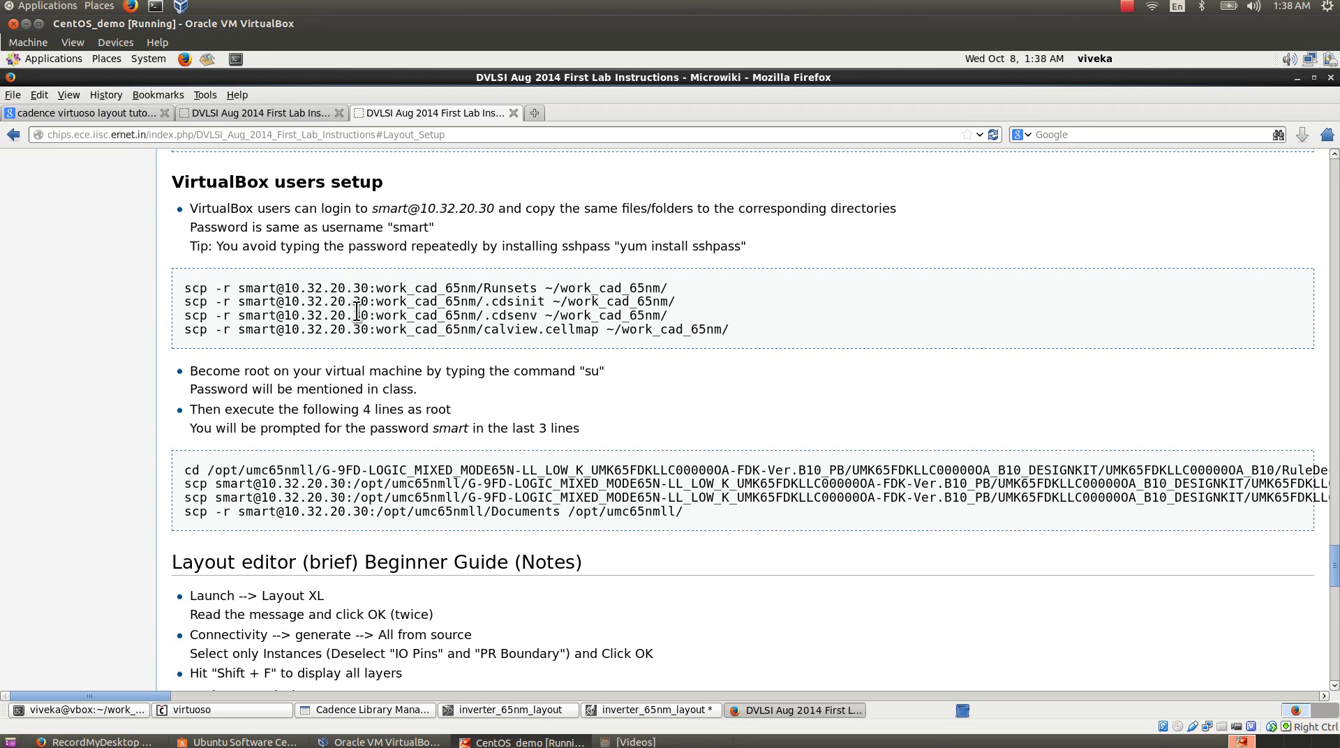
{"action": "scroll", "coordinate": [356, 311], "scroll_direction": "down", "scroll_amount": 6}
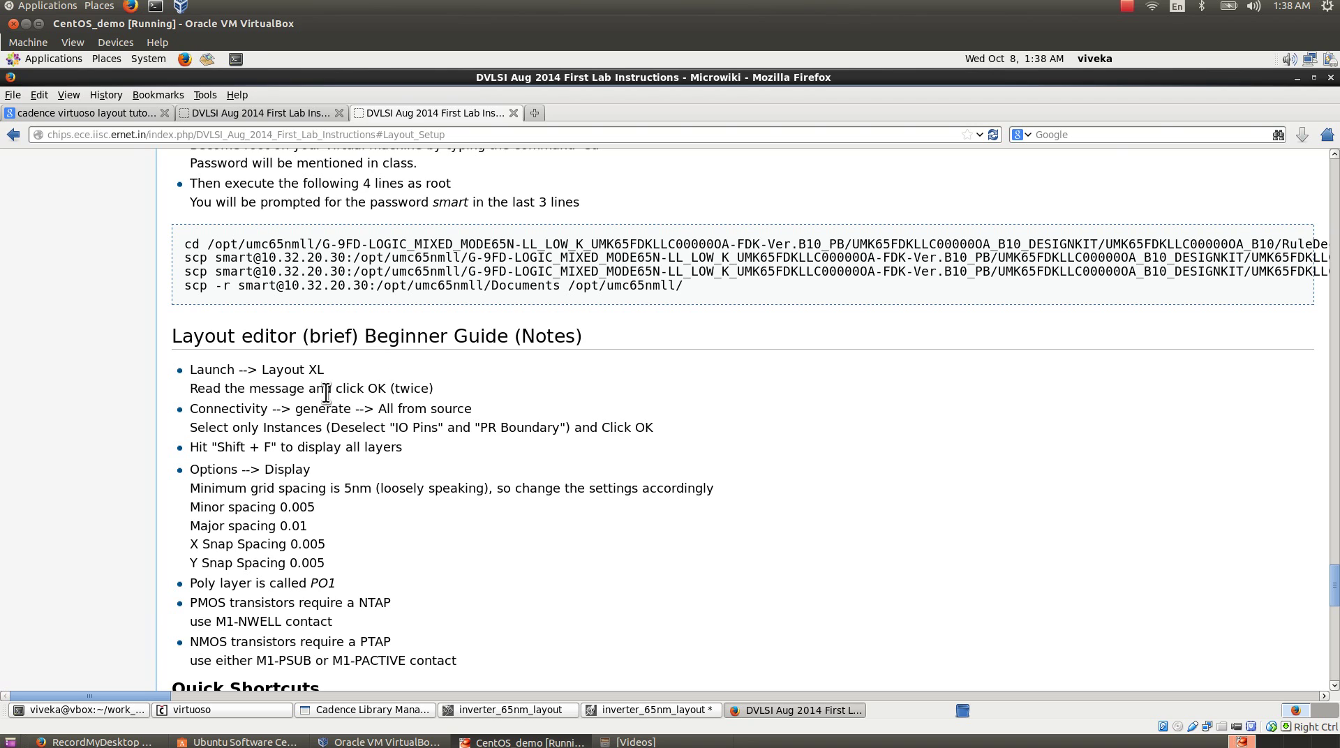
{"action": "scroll", "coordinate": [278, 369], "scroll_direction": "down", "scroll_amount": 5}
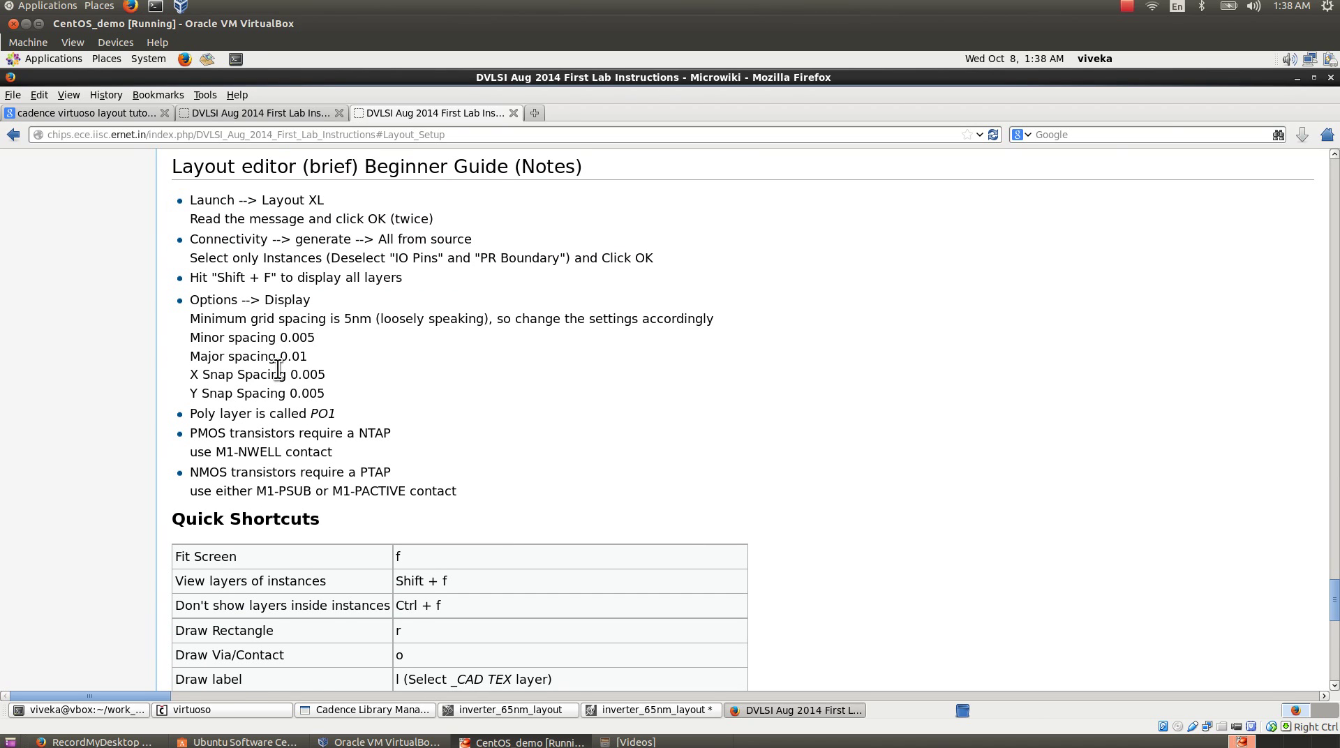
- Read the tap contact notes and the Quick Shortcuts table down to the Documentation section of the lab instructions
{"action": "scroll", "coordinate": [277, 368], "scroll_direction": "down", "scroll_amount": 2}
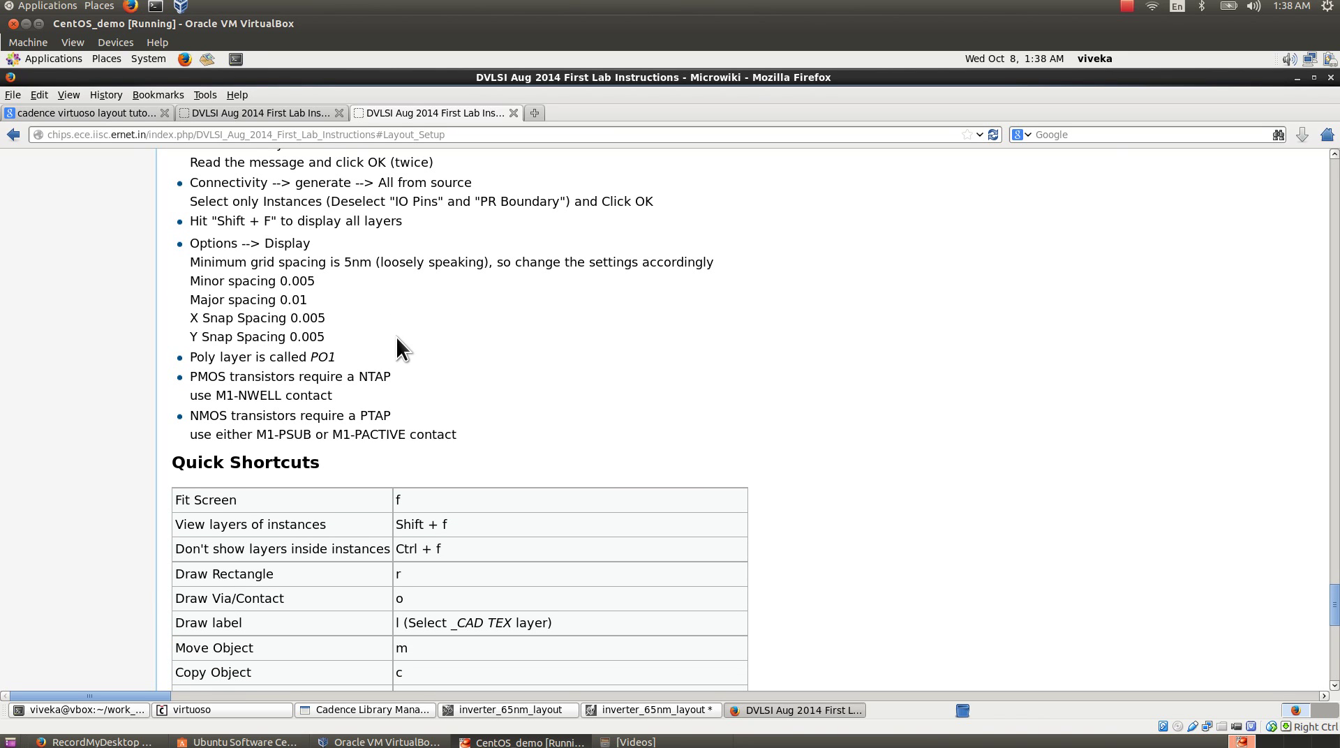
{"action": "scroll", "coordinate": [452, 314], "scroll_direction": "down", "scroll_amount": 10}
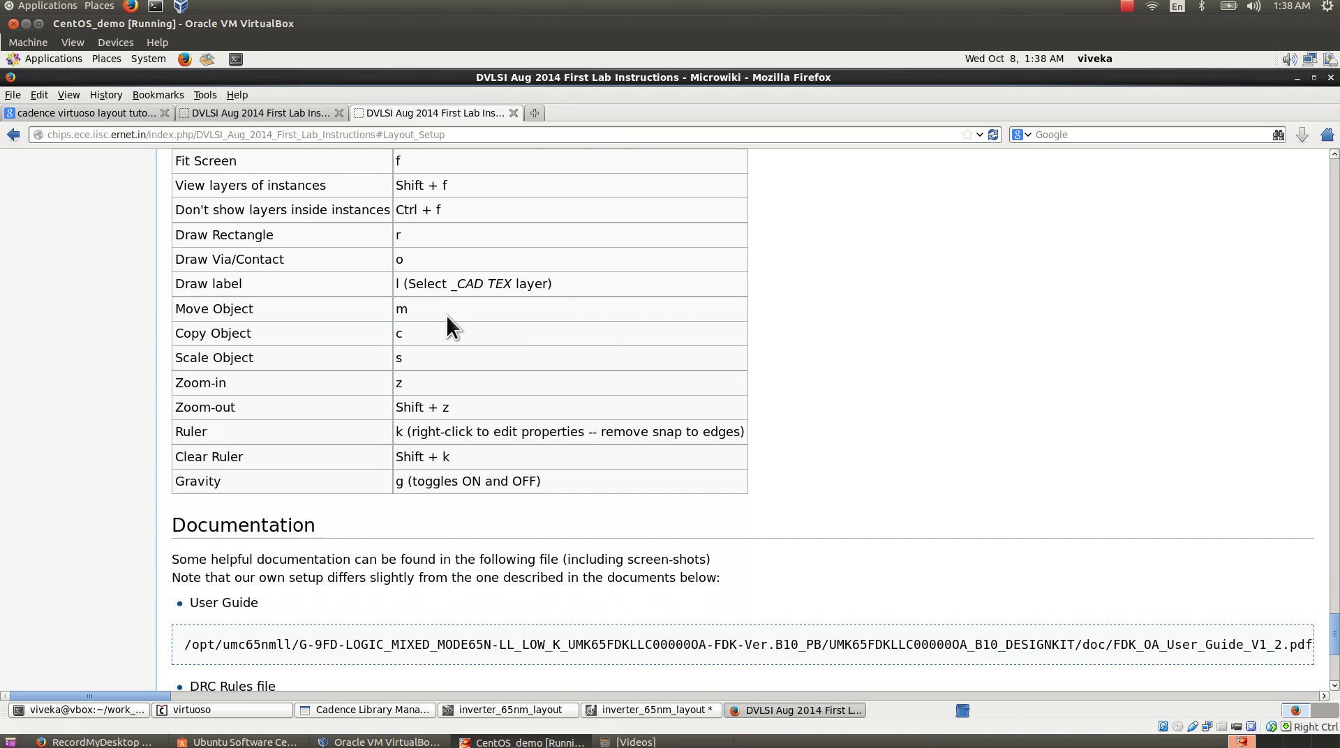
{"action": "scroll", "coordinate": [446, 304], "scroll_direction": "up", "scroll_amount": 7}
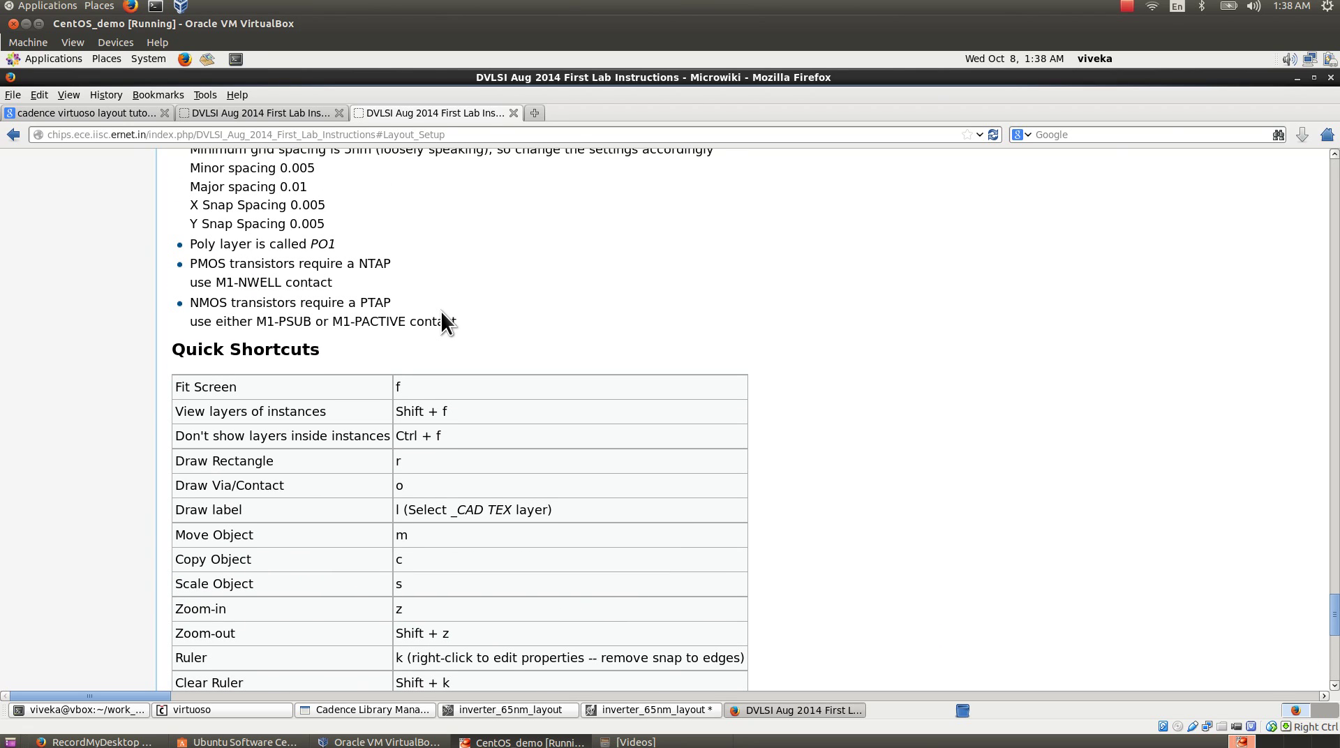
- Return to Virtuoso's layout and schematic, cross-check the PMOS and NMOS by selecting each in the layout, and maximize the layout window
{"action": "left_click", "coordinate": [686, 711]}
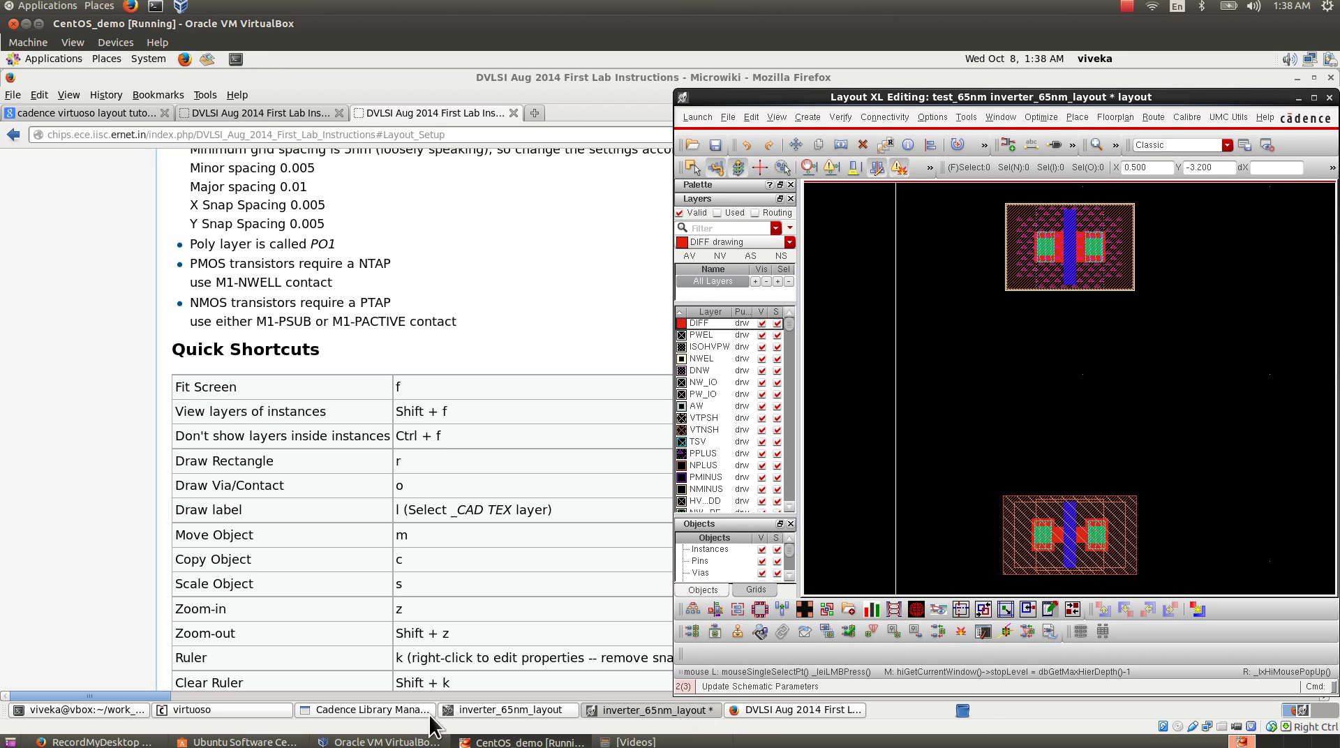
{"action": "left_click", "coordinate": [475, 711]}
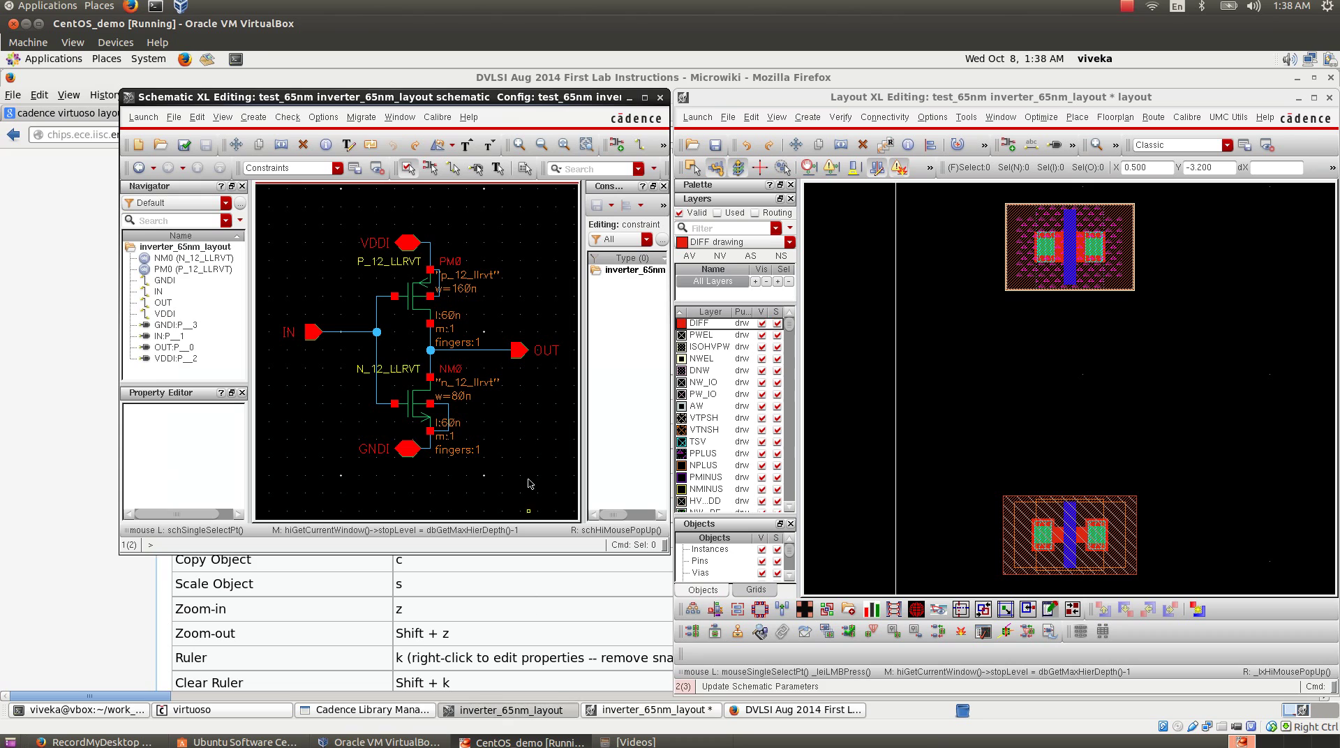
{"action": "left_click", "coordinate": [1064, 243]}
{"action": "left_click", "coordinate": [1064, 243]}
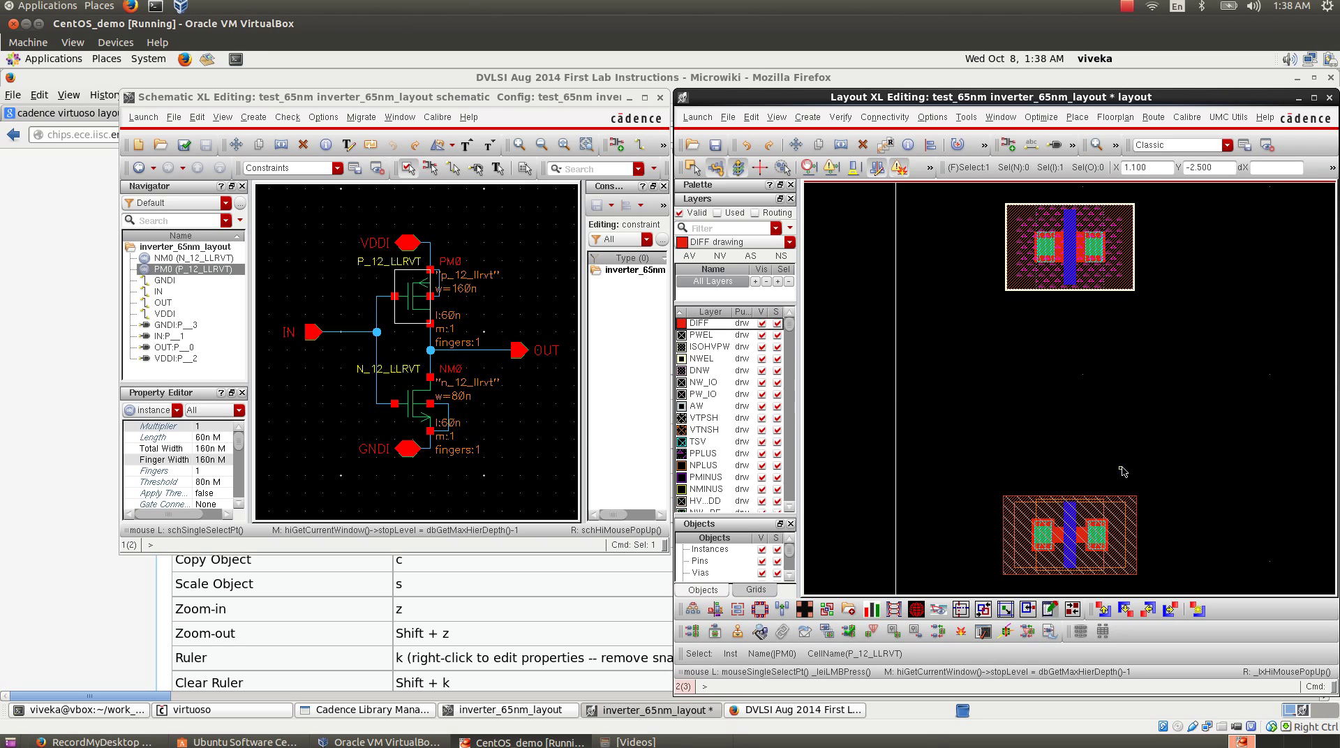
{"action": "left_click", "coordinate": [1096, 555]}
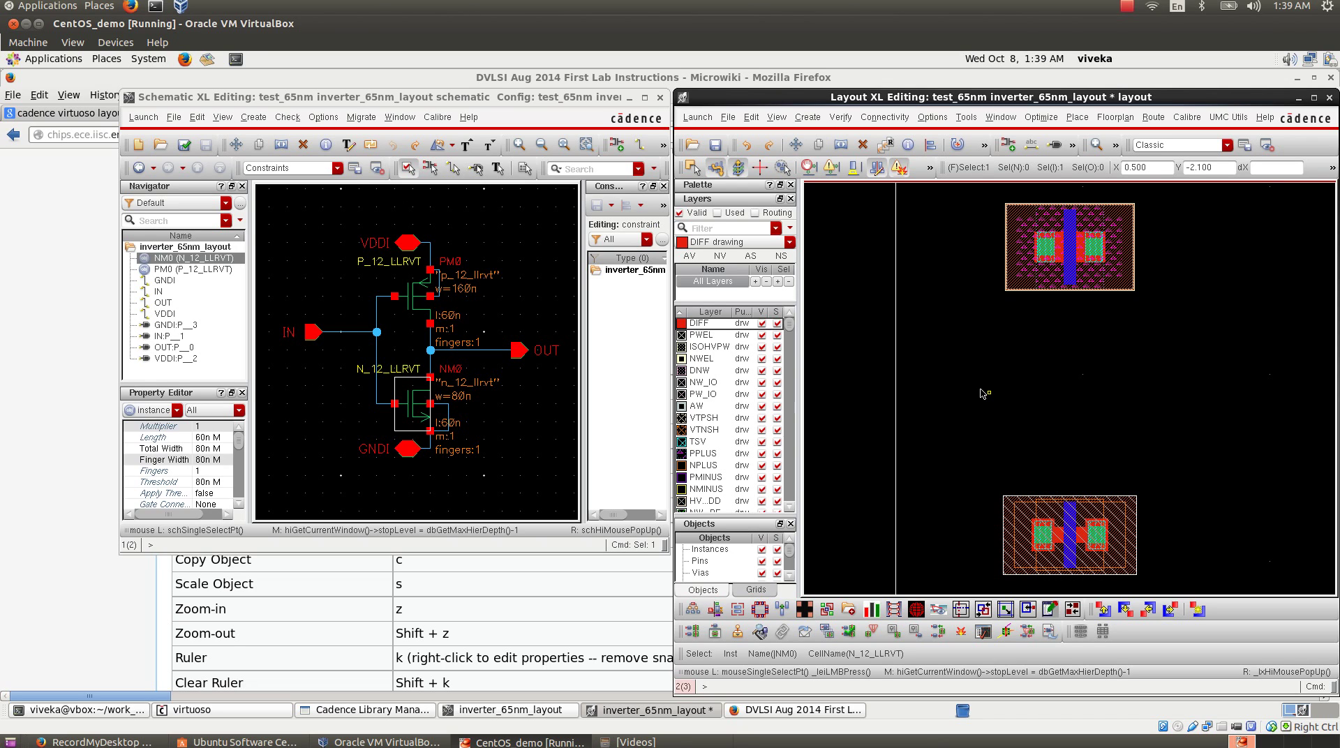
{"action": "double_click", "coordinate": [1121, 96]}
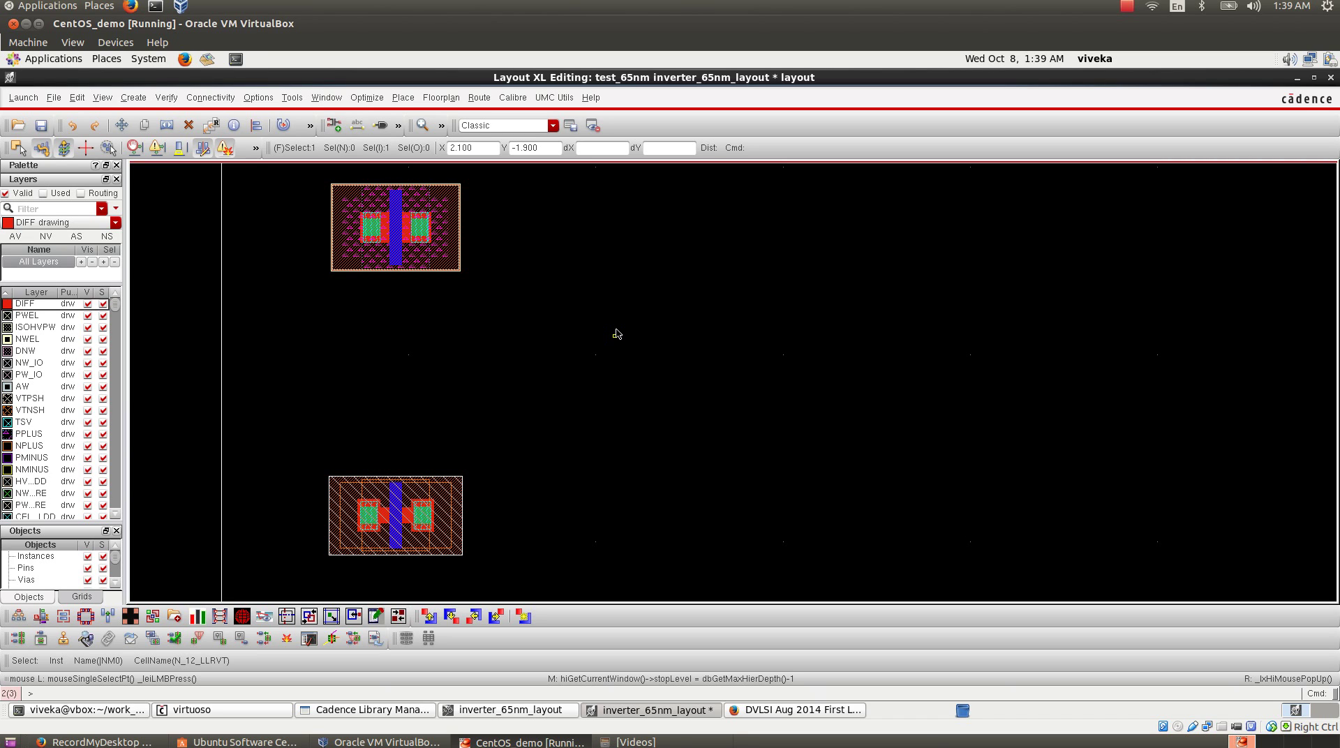
- Try drawing a DIFF rectangle about 2.4 by 0.3 µm between the two transistors, and undo it
{"action": "key", "text": "r"}
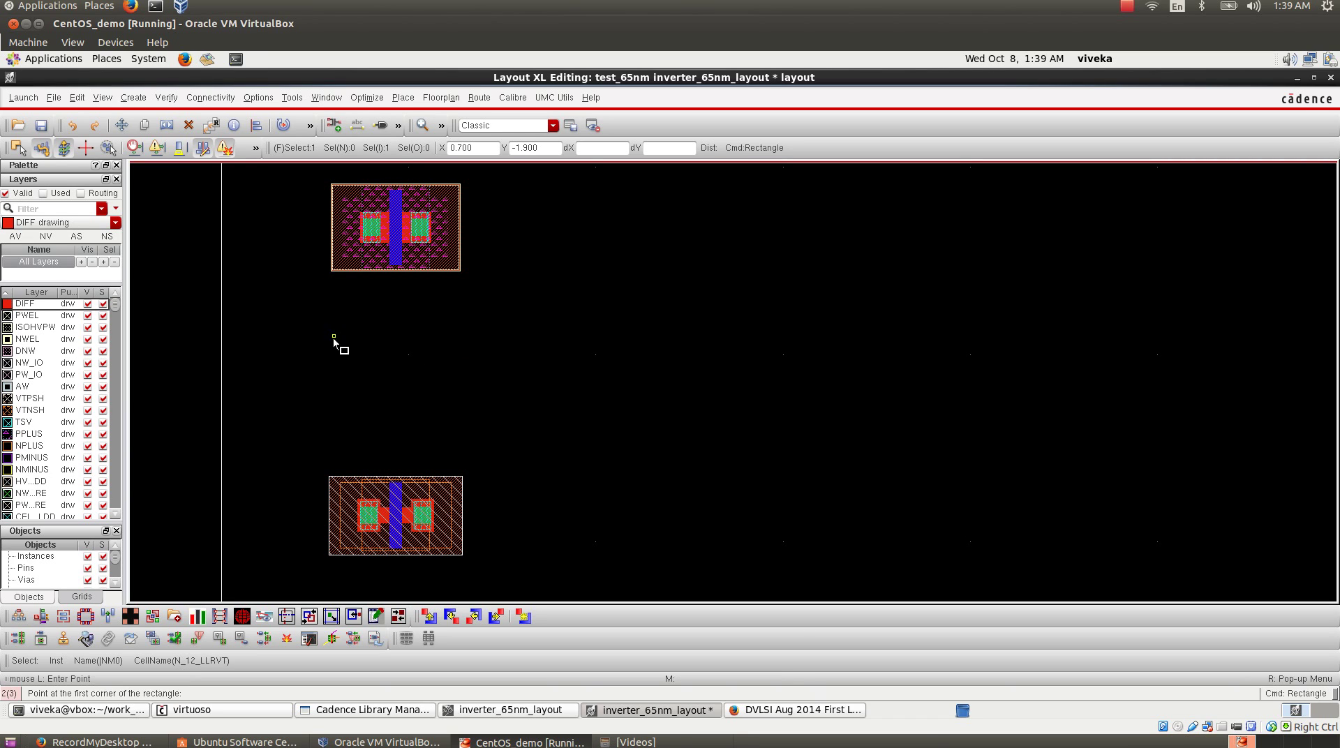
{"action": "left_click", "coordinate": [279, 319]}
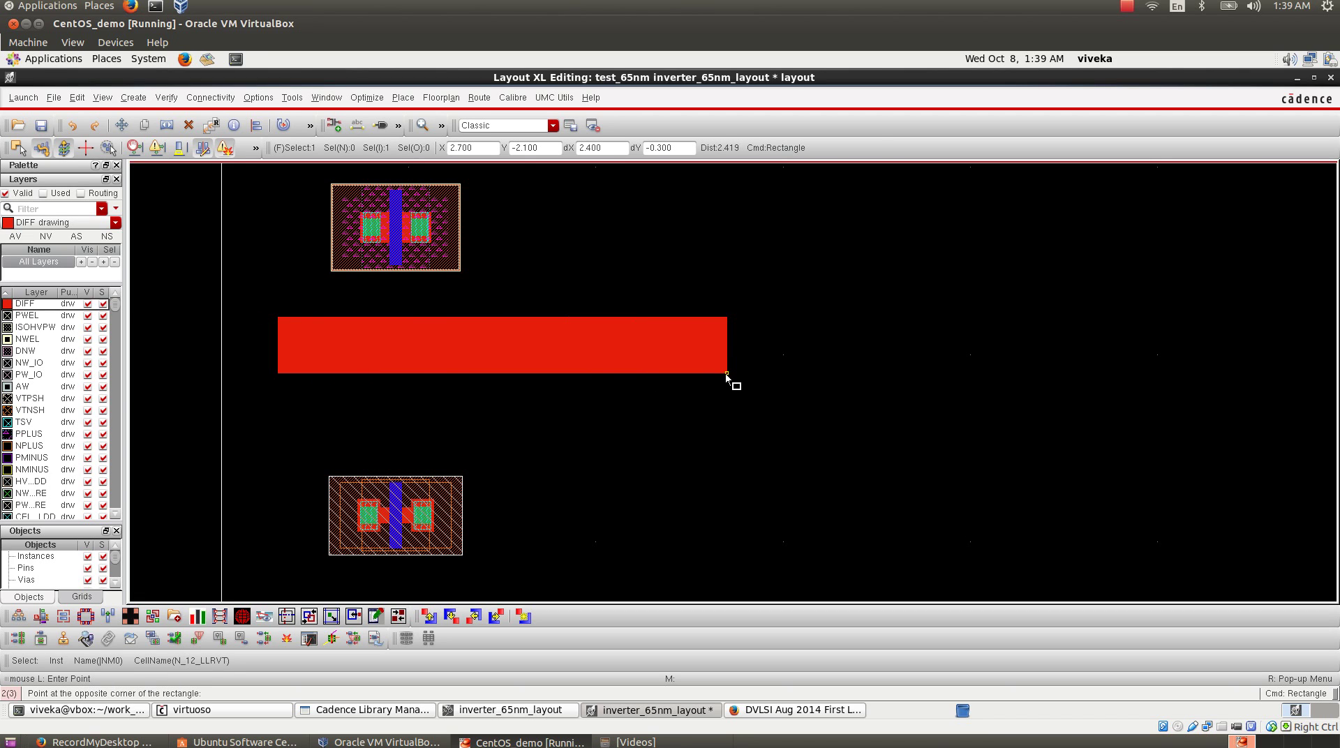
{"action": "left_click", "coordinate": [726, 374]}
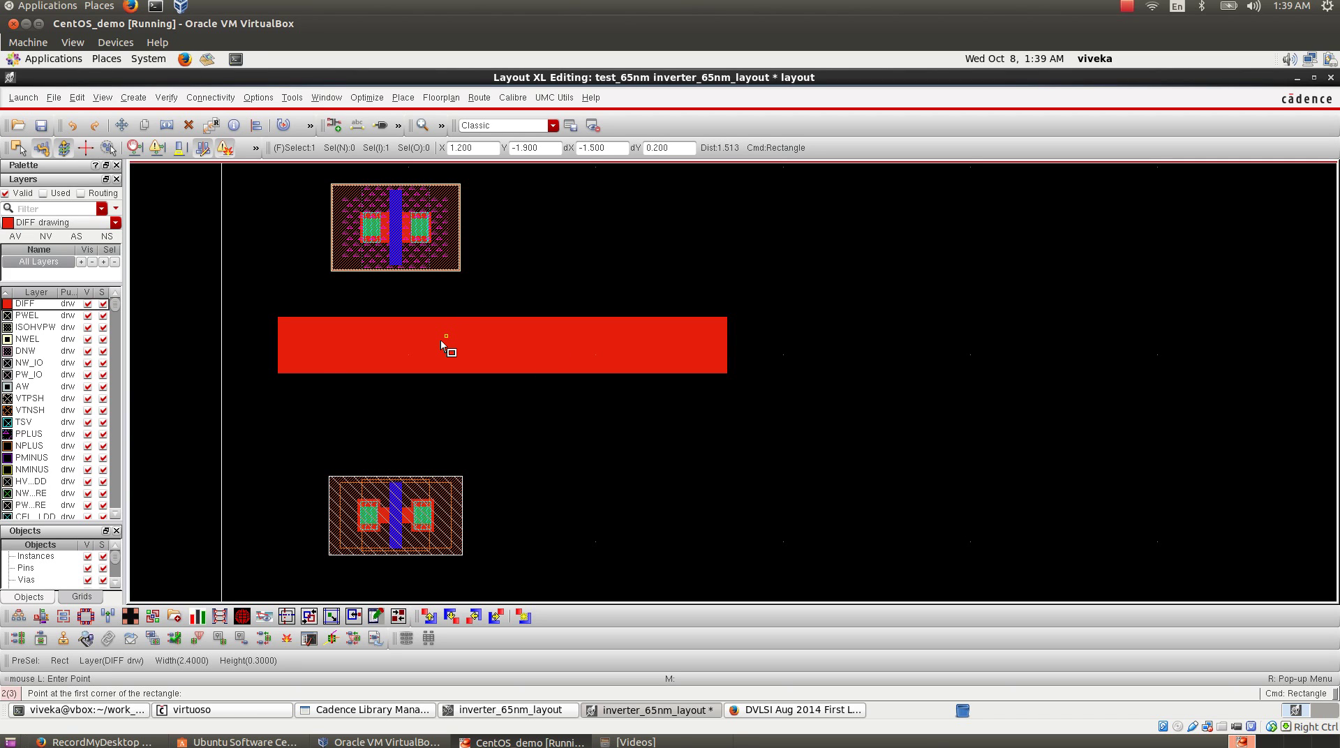
{"action": "key", "text": "u"}
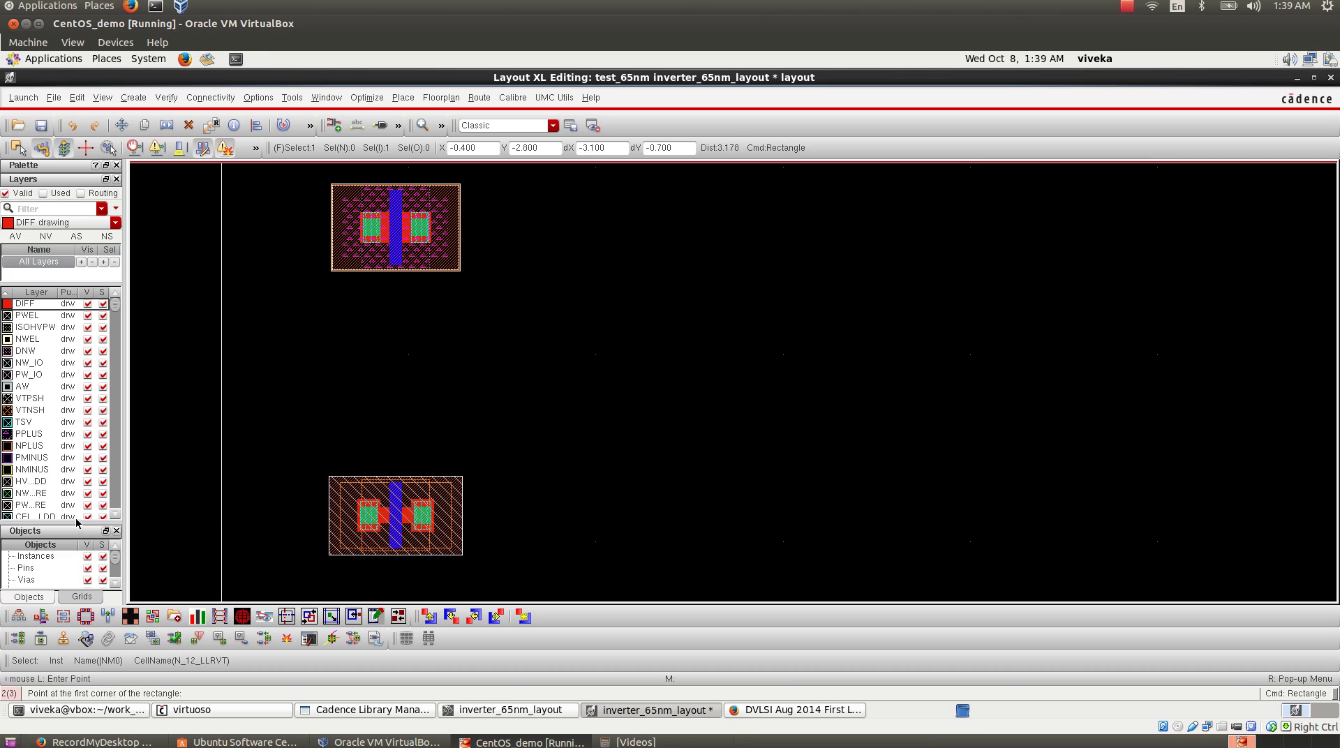
- Draw an ME1 drawing-layer rectangle about 2.4 by 0.2 µm above the PMOS, starting at the vertical axis
{"action": "left_click", "coordinate": [116, 518]}
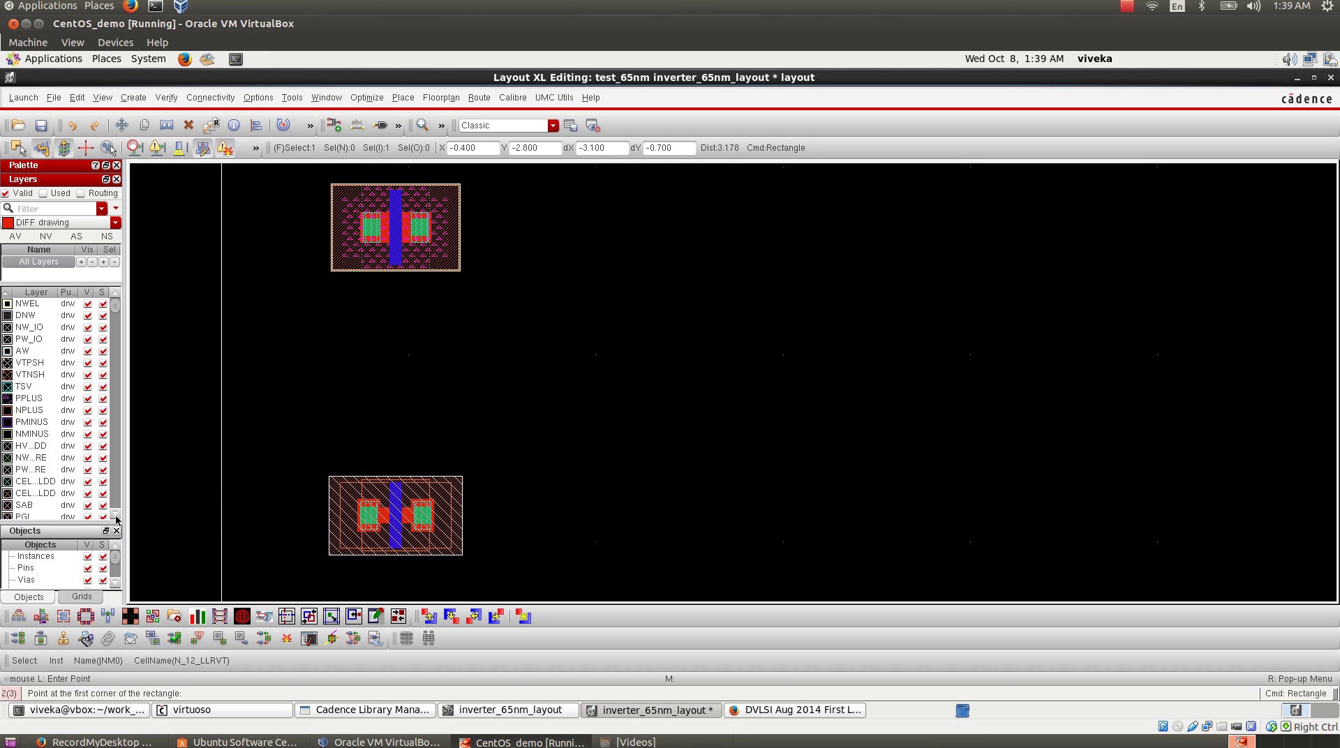
{"action": "left_click", "coordinate": [115, 518]}
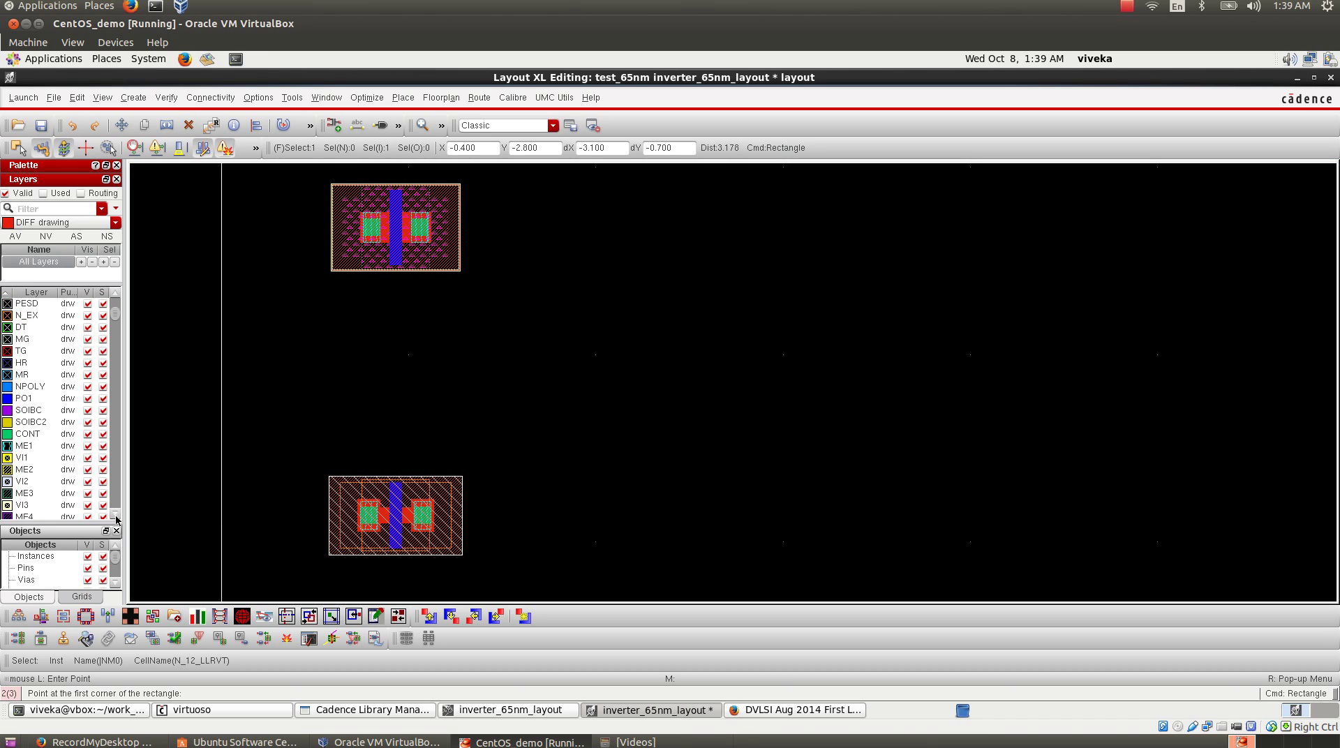
{"action": "left_click", "coordinate": [25, 446]}
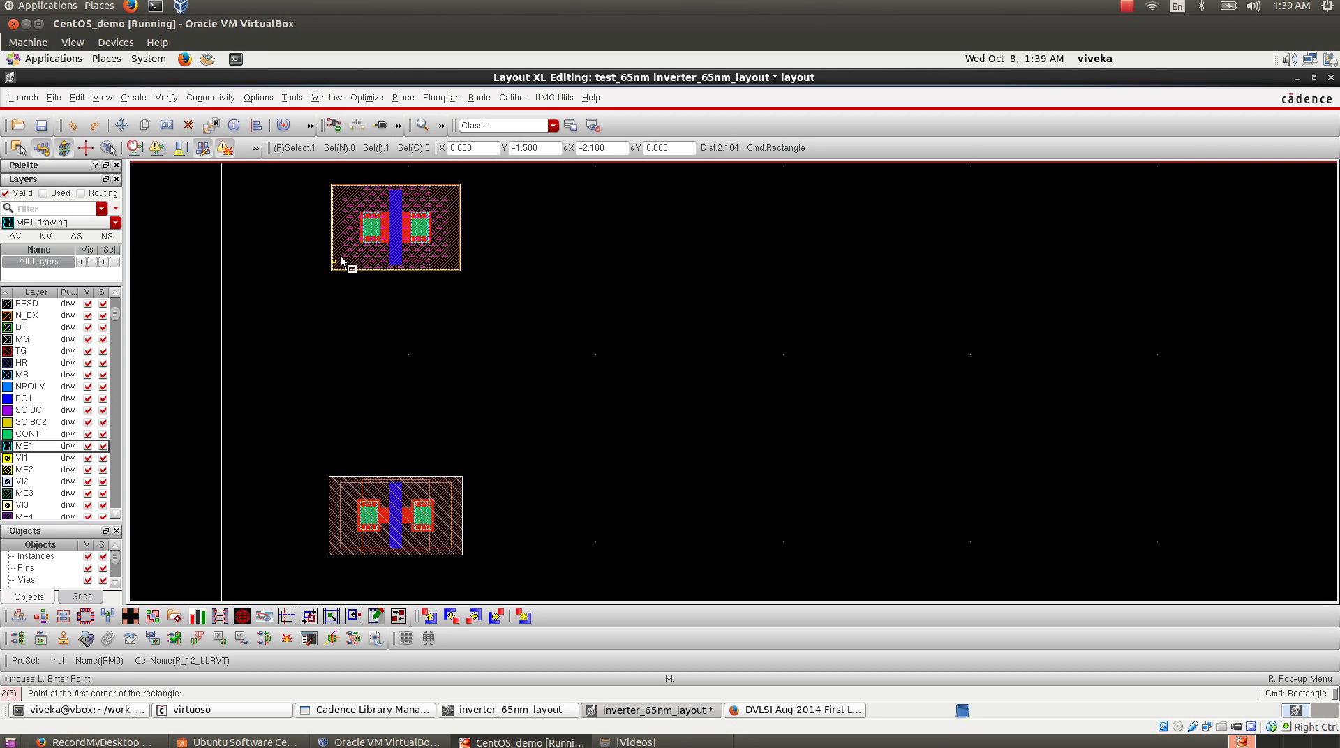
{"action": "key", "text": "shift+z"}
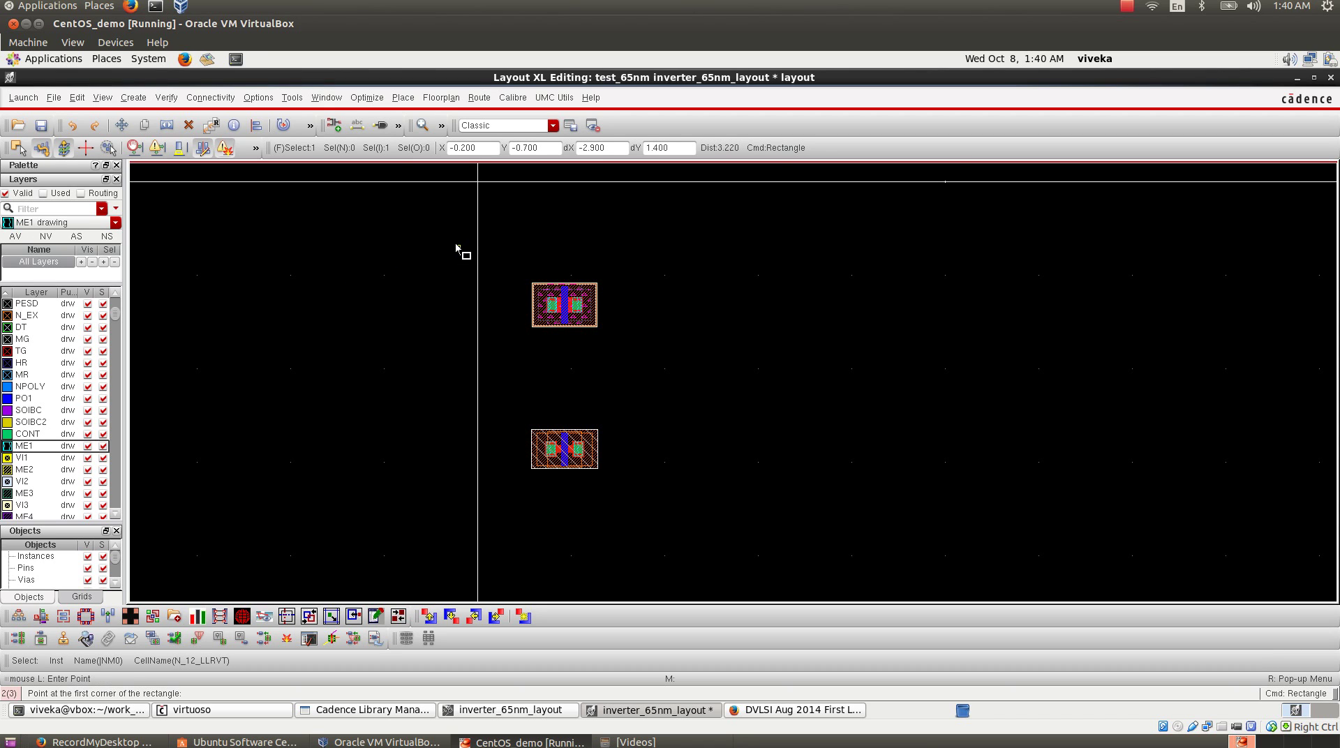
{"action": "right_click_drag", "start_coordinate": [440, 200], "coordinate": [743, 302]}
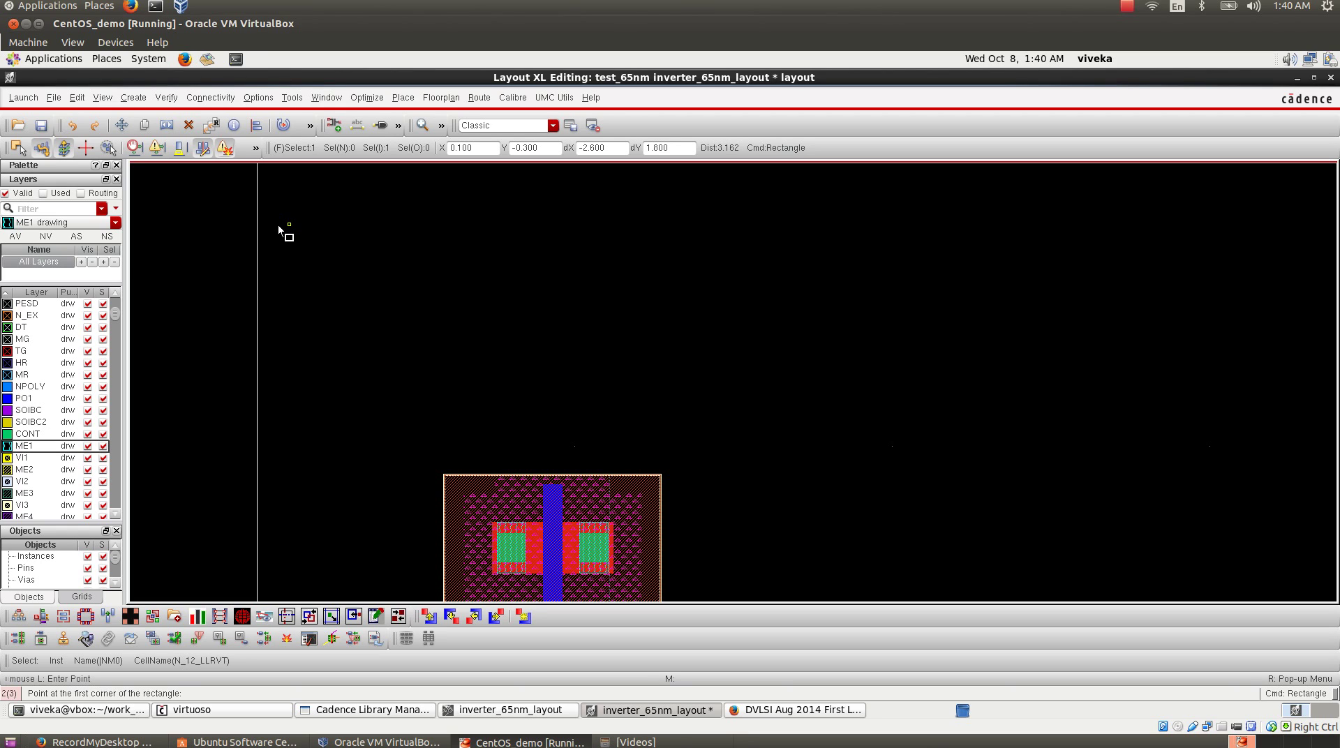
{"action": "left_click", "coordinate": [264, 317]}
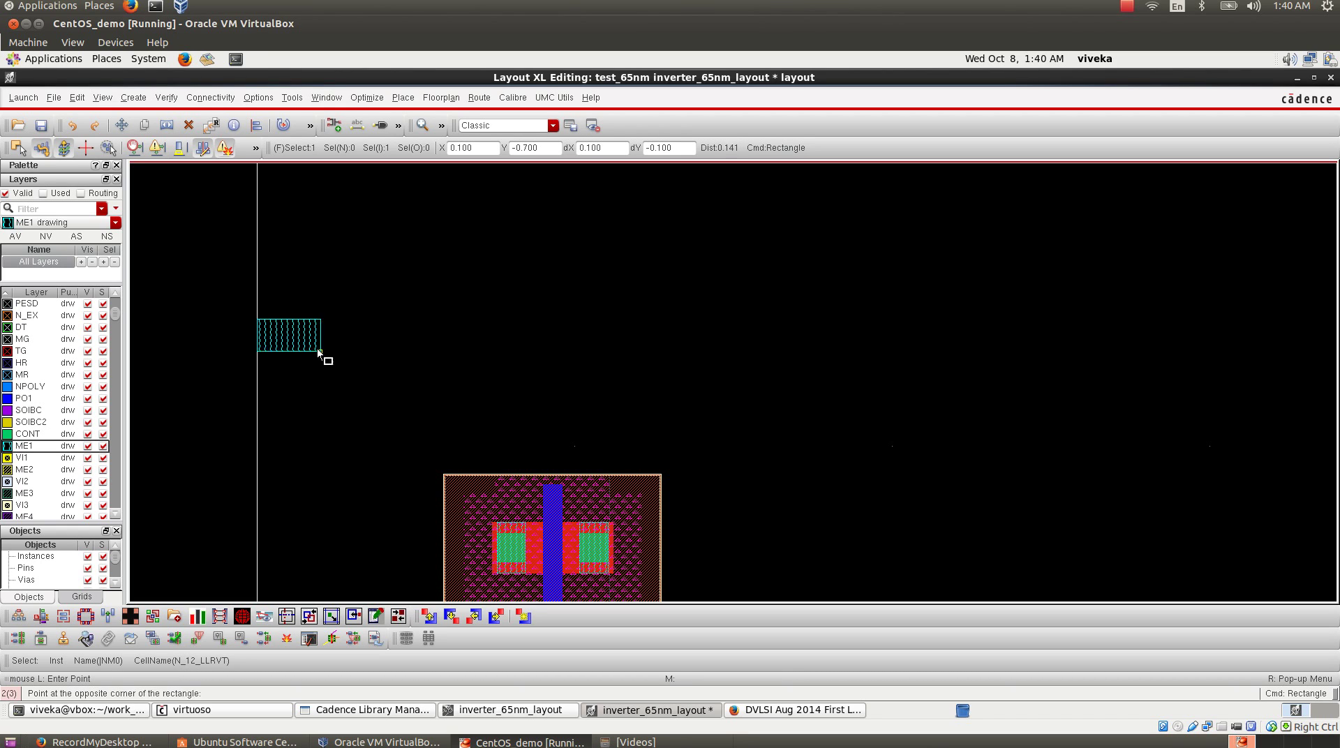
{"action": "left_click", "coordinate": [1007, 393]}
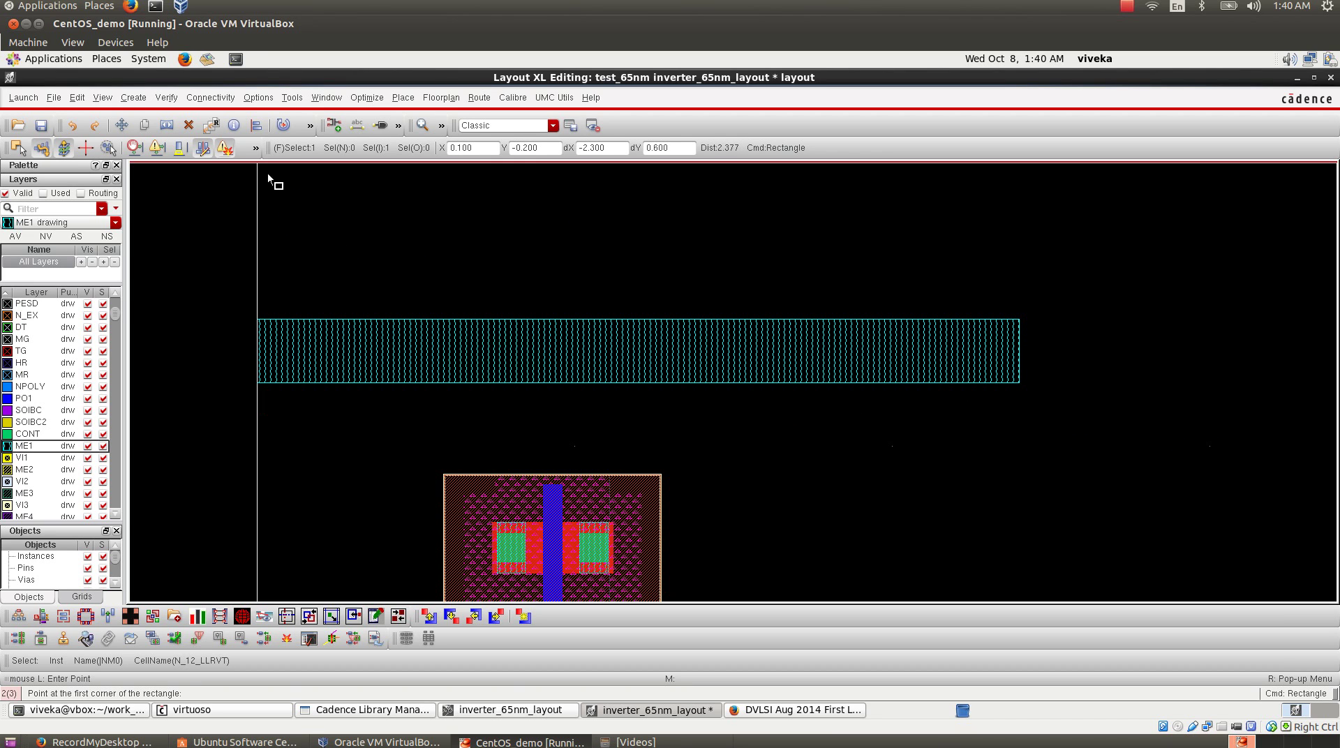
- Set the display grid's minor spacing to 0.005, major spacing to 0.05, and X and Y snap spacing to 0.005
{"action": "left_click", "coordinate": [258, 98]}
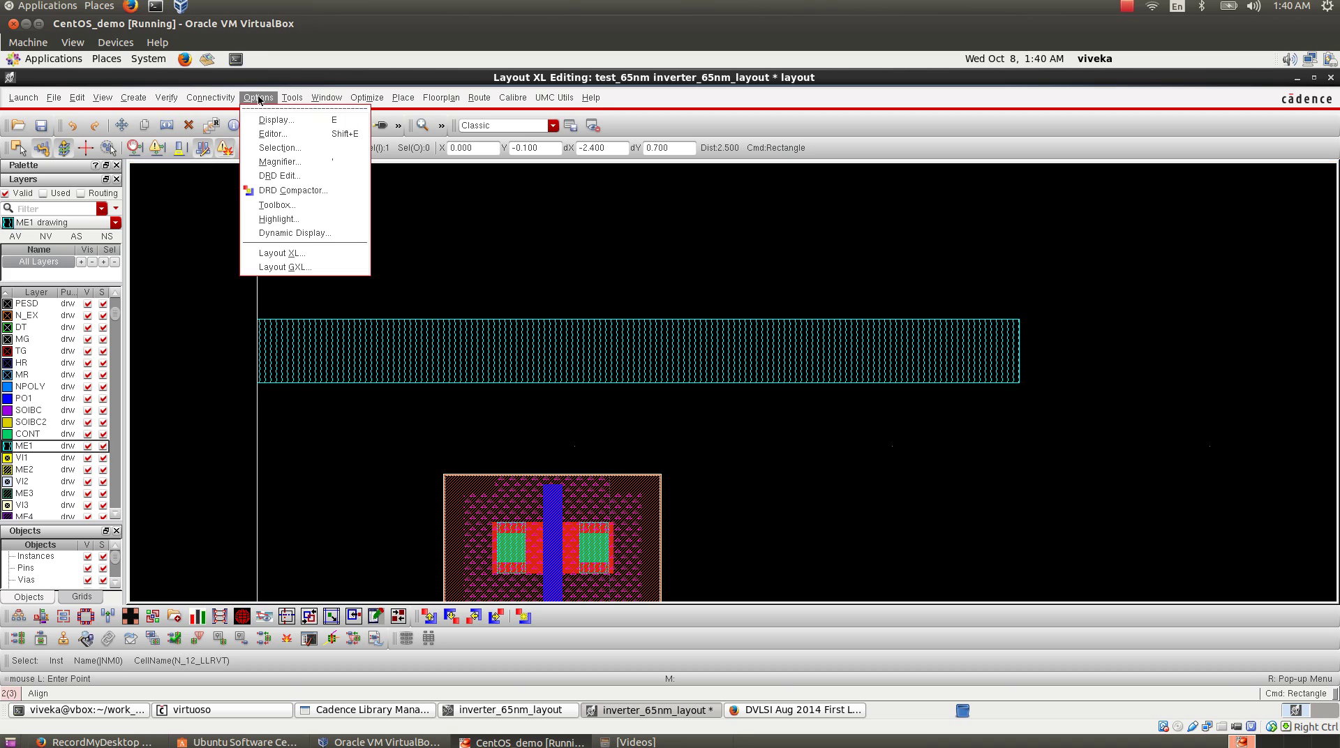
{"action": "left_click", "coordinate": [280, 122]}
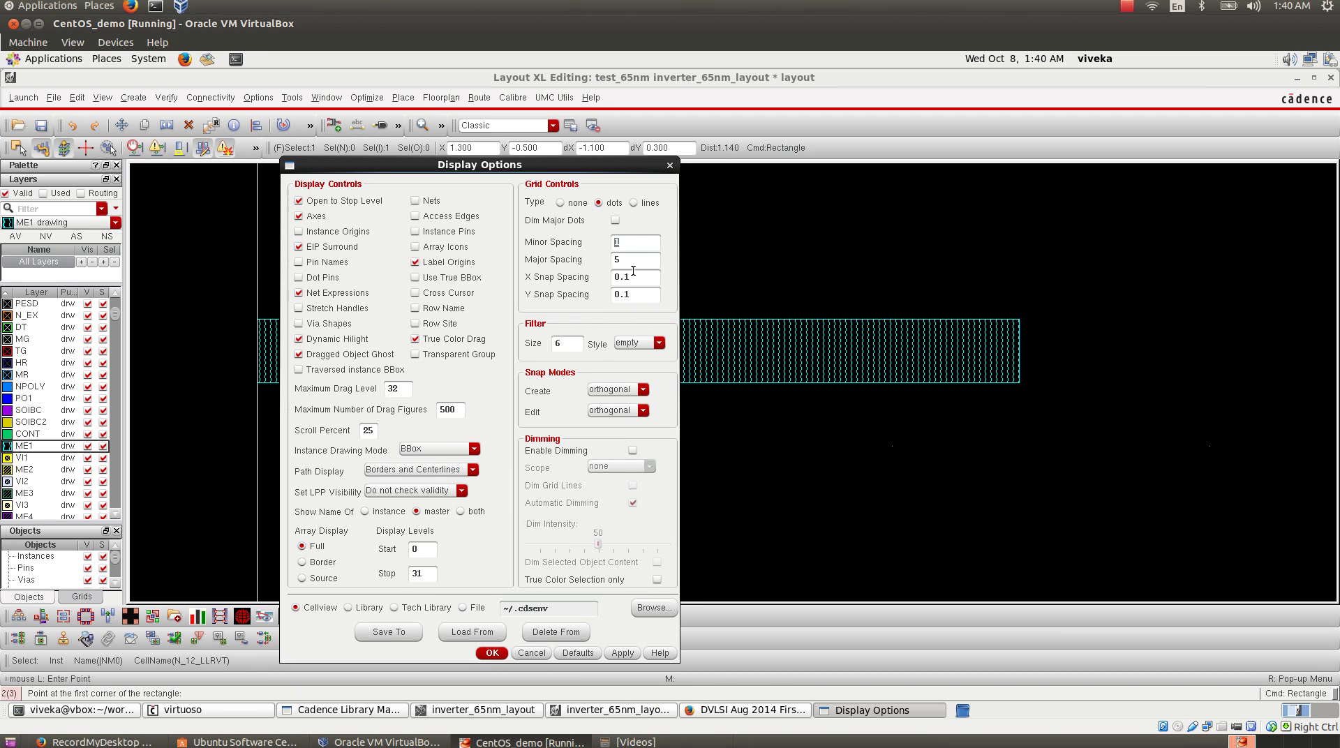
{"action": "double_click", "coordinate": [620, 245]}
{"action": "type", "text": "0.005"}
{"action": "key", "text": "Tab"}
{"action": "key", "text": "BackSpace"}
{"action": "type", "text": "0.05"}
{"action": "key", "text": "Tab"}
{"action": "type", "text": "0.005"}
{"action": "left_click", "coordinate": [634, 296]}
{"action": "type", "text": "00"}
{"action": "left_click", "coordinate": [488, 653]}
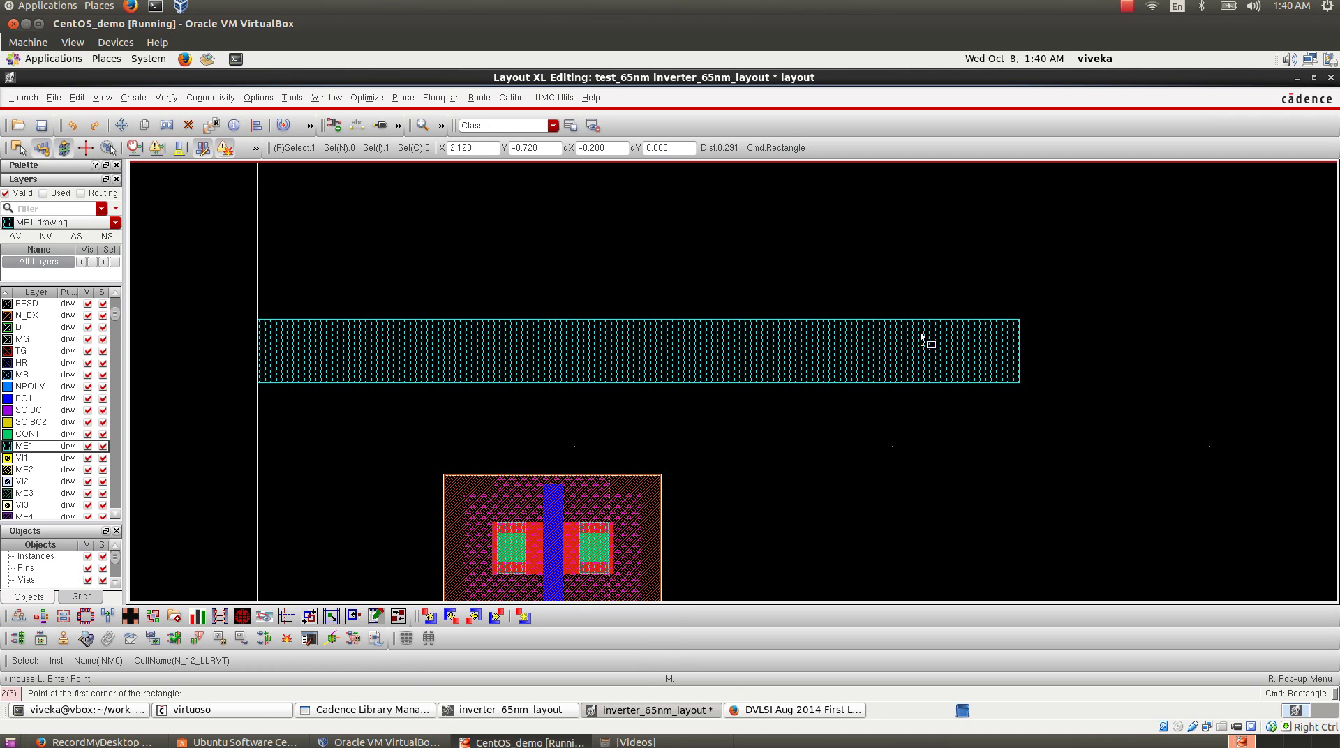
- Measure the height of the ME1 rectangle with a ruler along its far end, and fit the whole layout in view
{"action": "key", "text": "z"}
{"action": "left_click", "coordinate": [946, 285]}
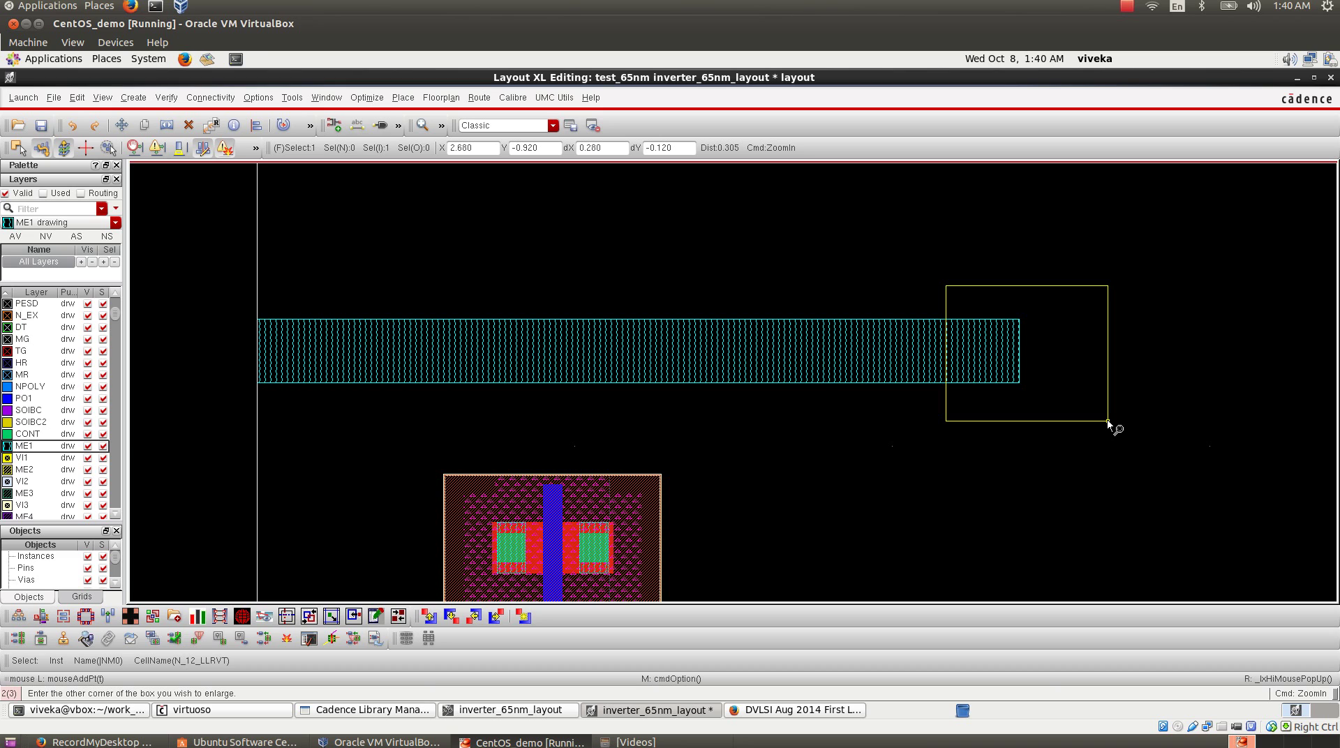
{"action": "left_click", "coordinate": [1108, 421]}
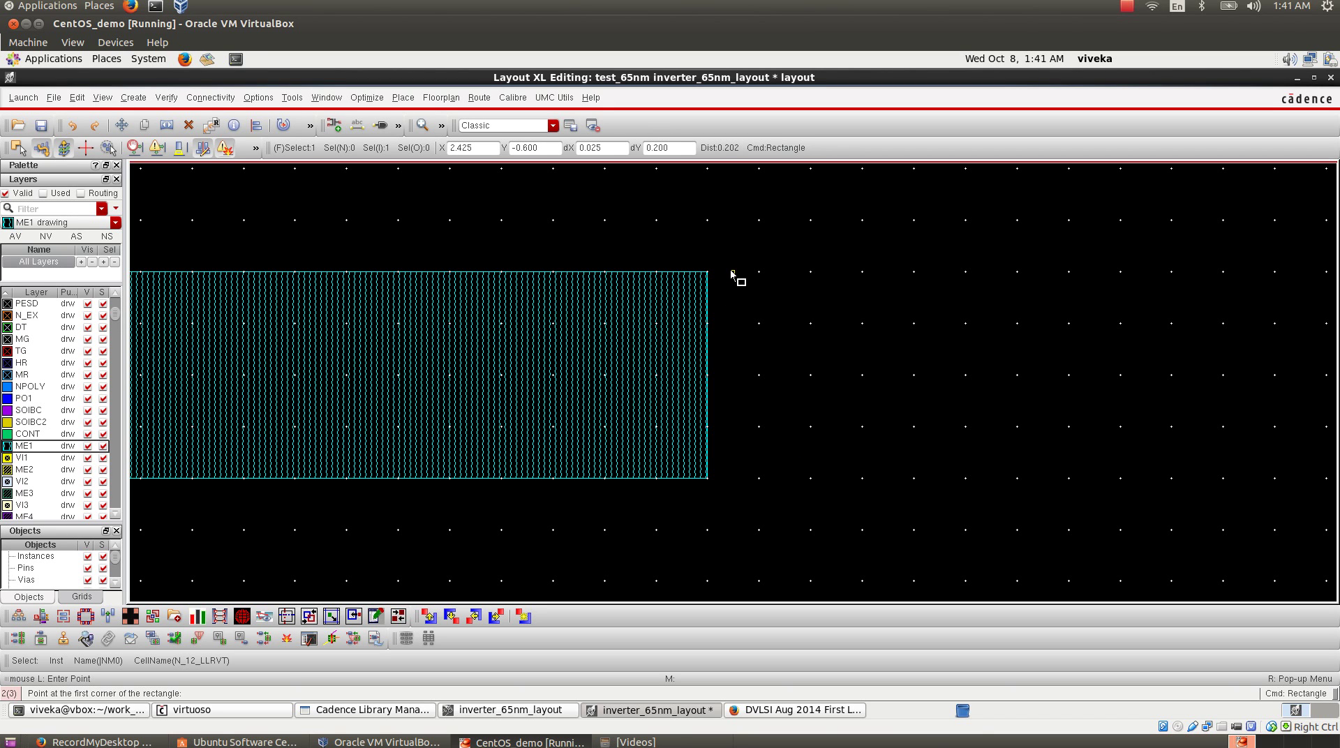
{"action": "key", "text": "k"}
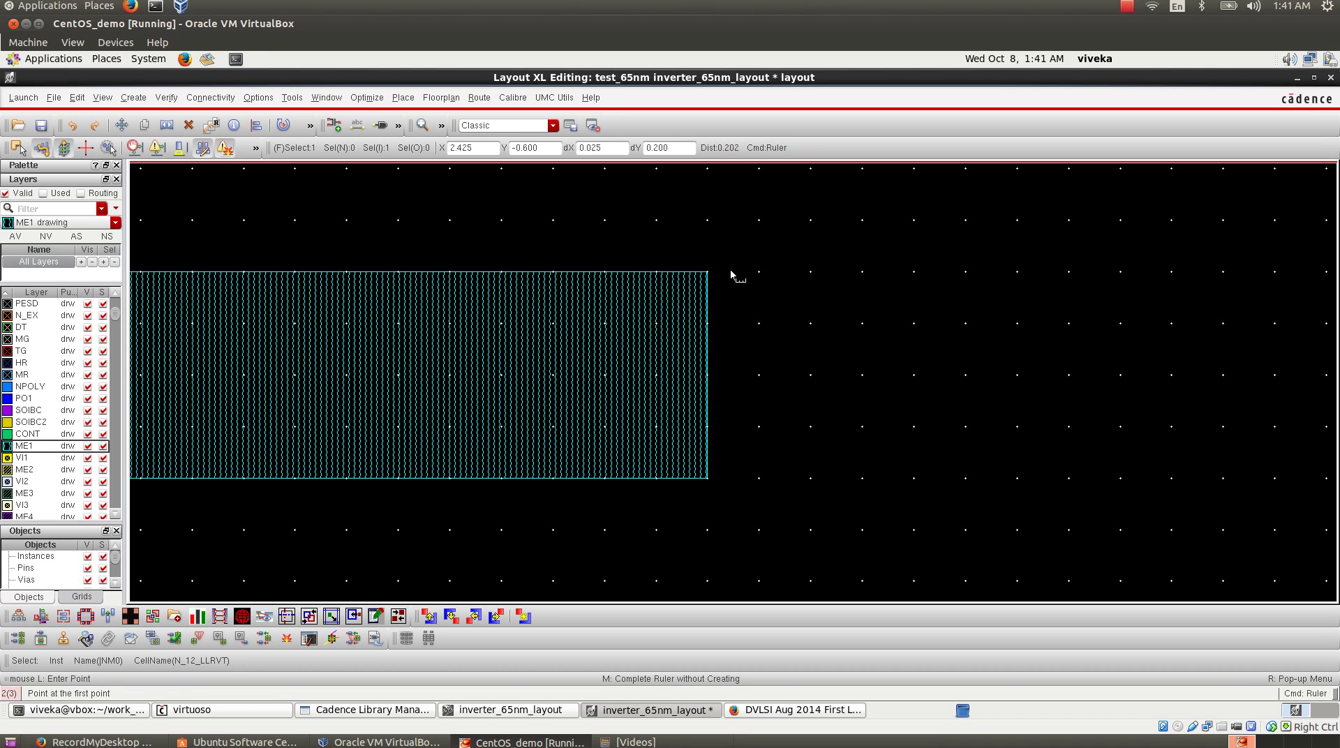
{"action": "left_click", "coordinate": [730, 273]}
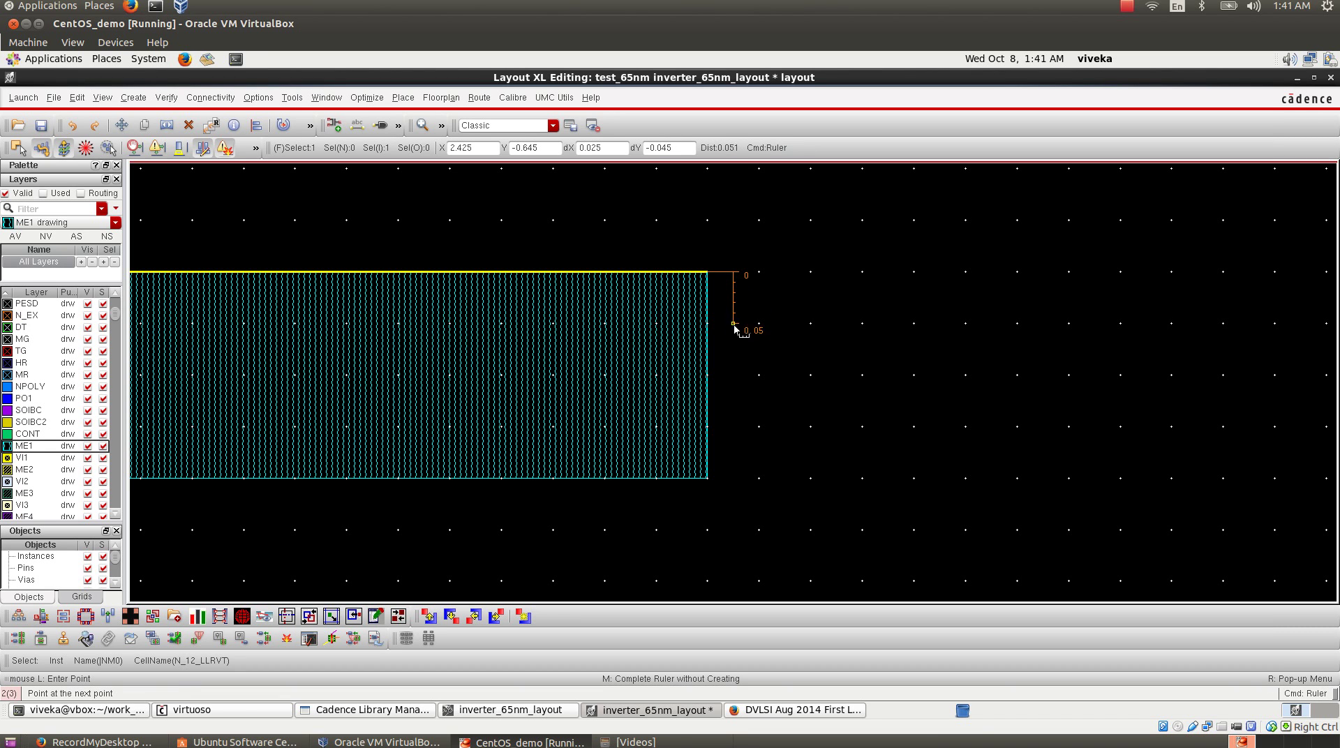
{"action": "left_click", "coordinate": [707, 480]}
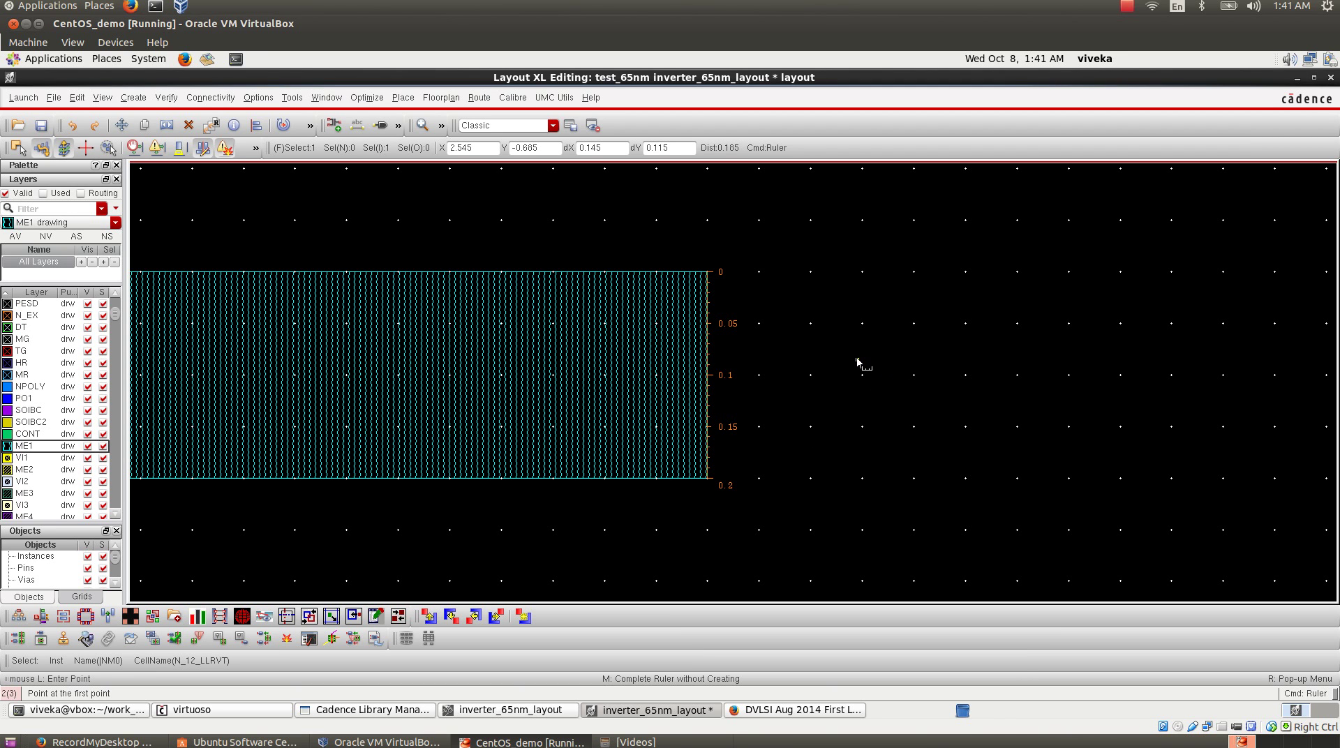
{"action": "key", "text": "f"}
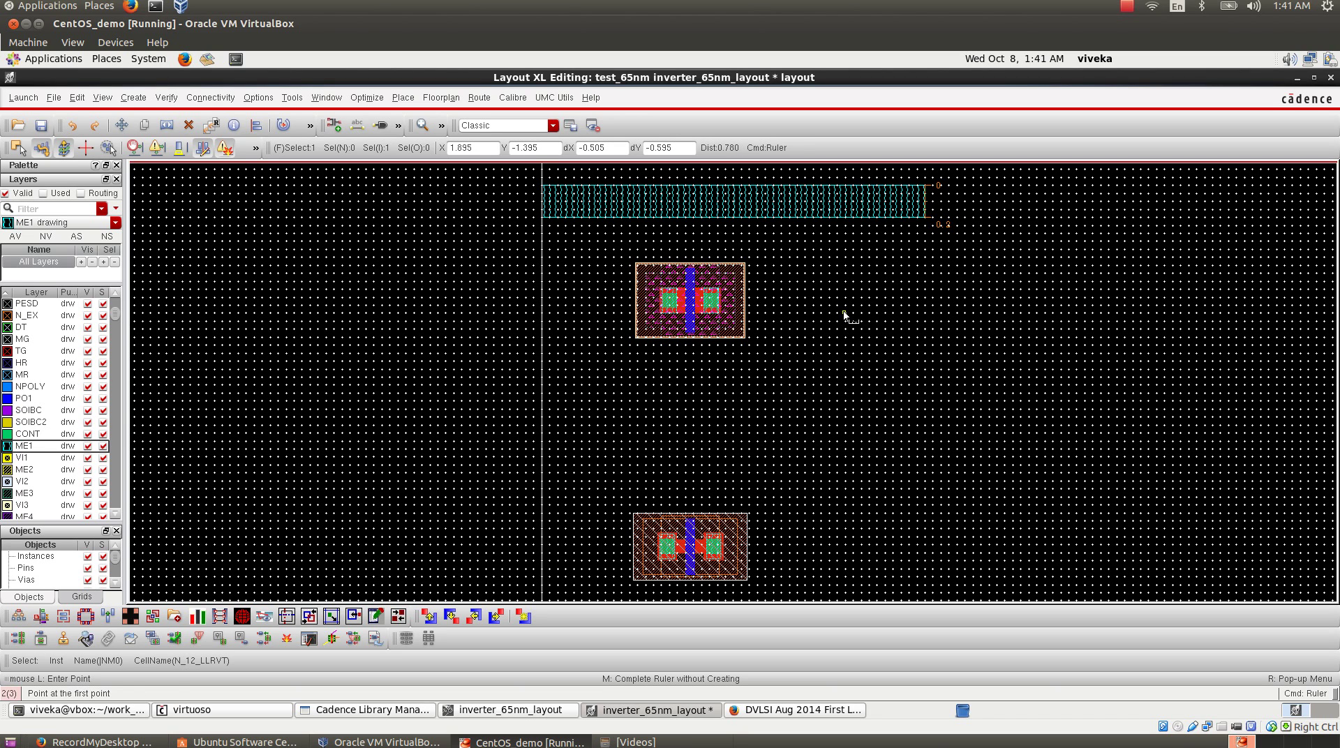
{"action": "key", "text": "r"}
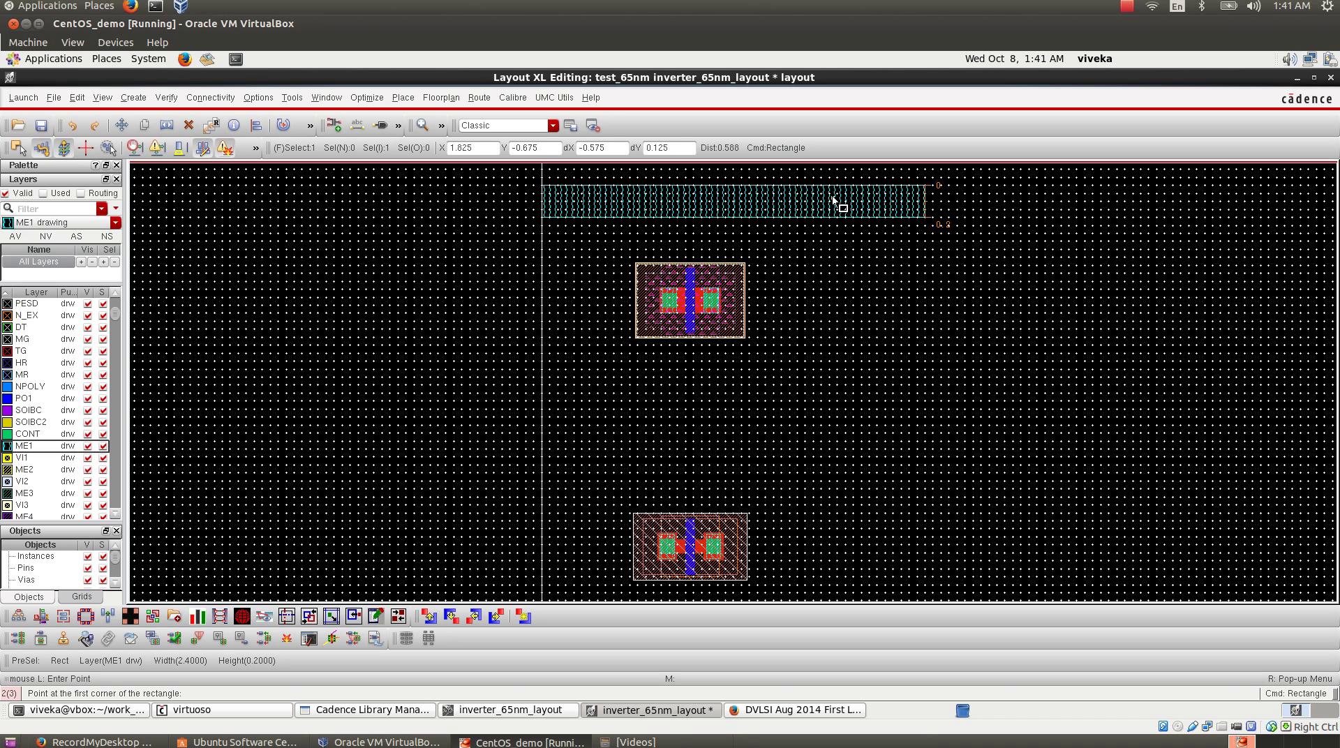
{"action": "key", "text": "c"}
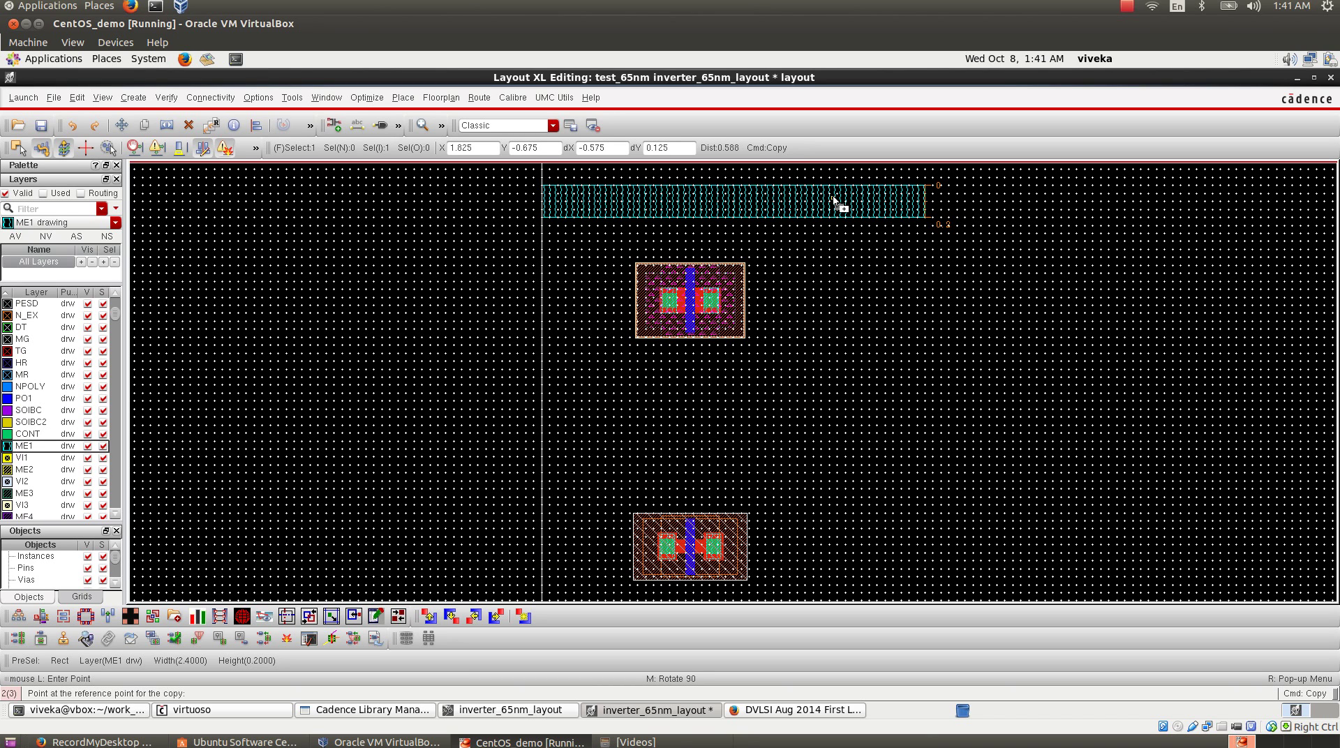
{"action": "left_click", "coordinate": [838, 203]}
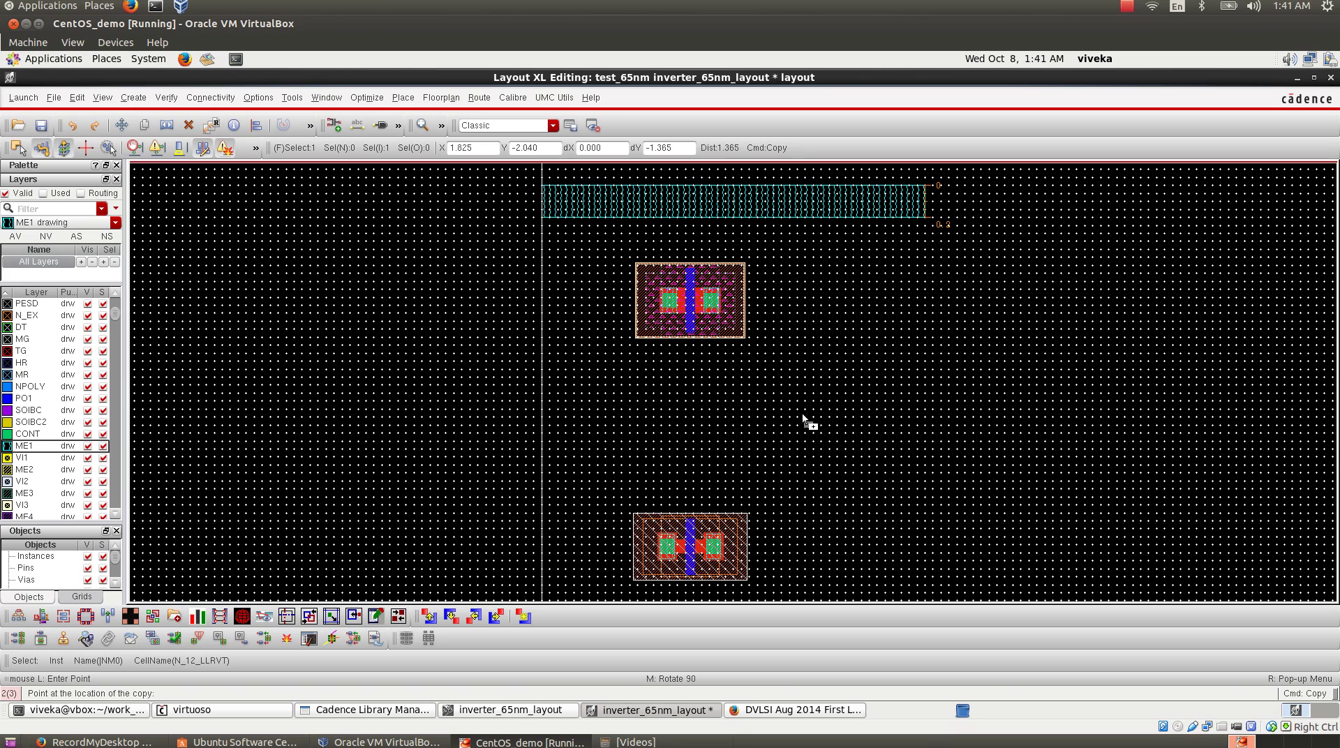
{"action": "key", "text": "Escape"}
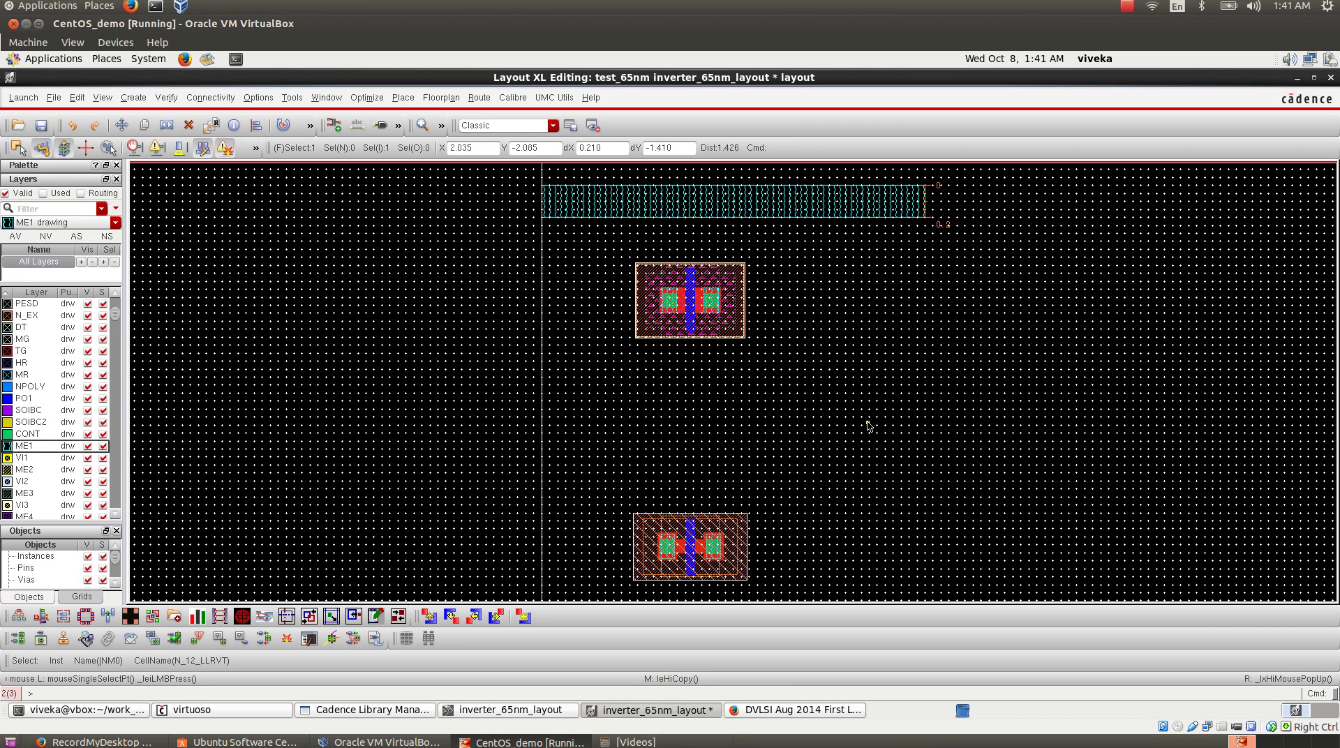
- Clear the selection and move the NMOS straight up by about 0.86 µm so it sits just below the PMOS
{"action": "left_click", "coordinate": [868, 426]}
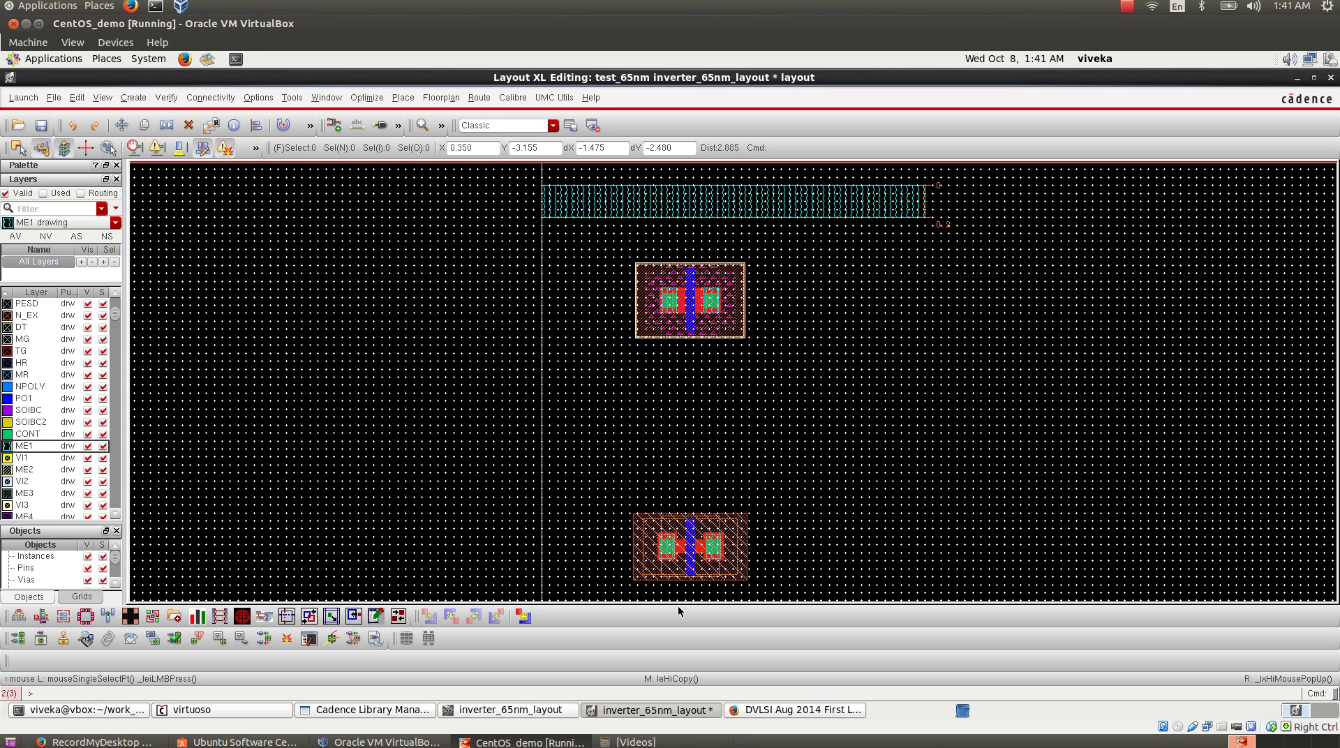
{"action": "key", "text": "m"}
{"action": "left_click", "coordinate": [707, 540]}
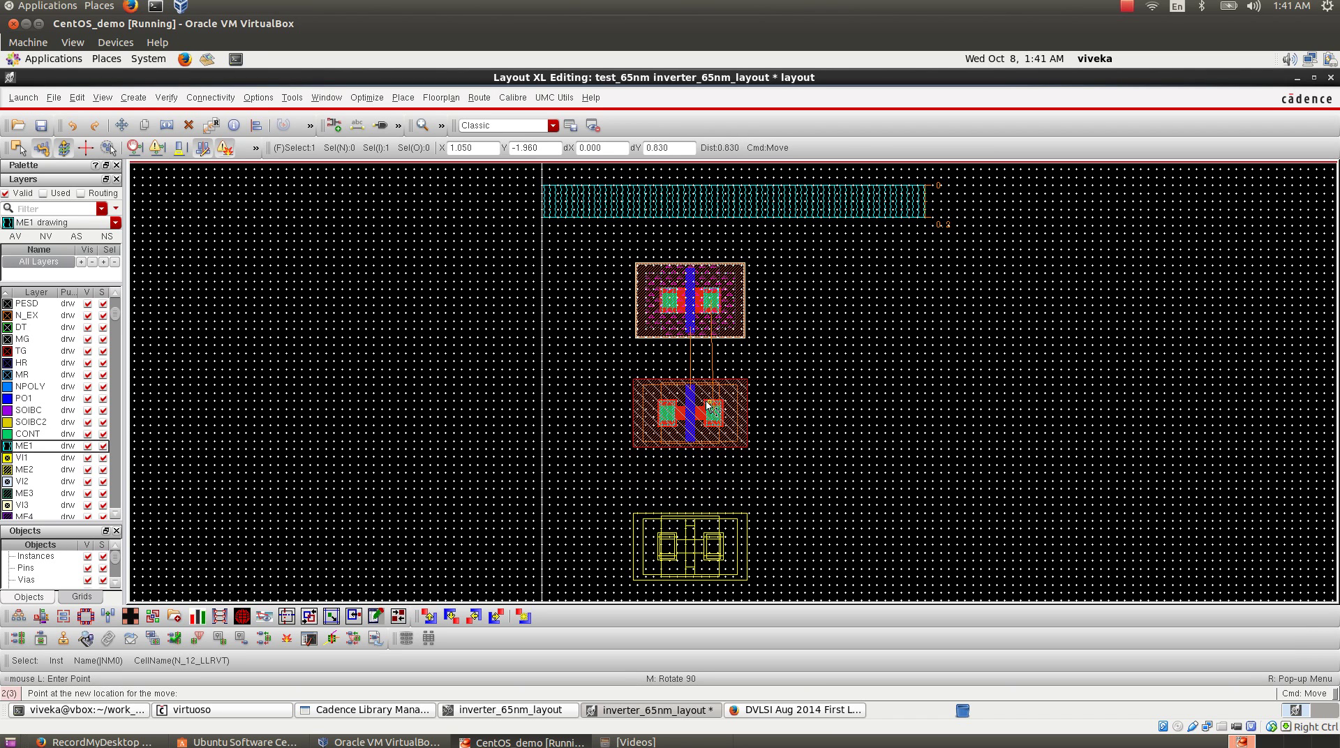
{"action": "left_click", "coordinate": [706, 397]}
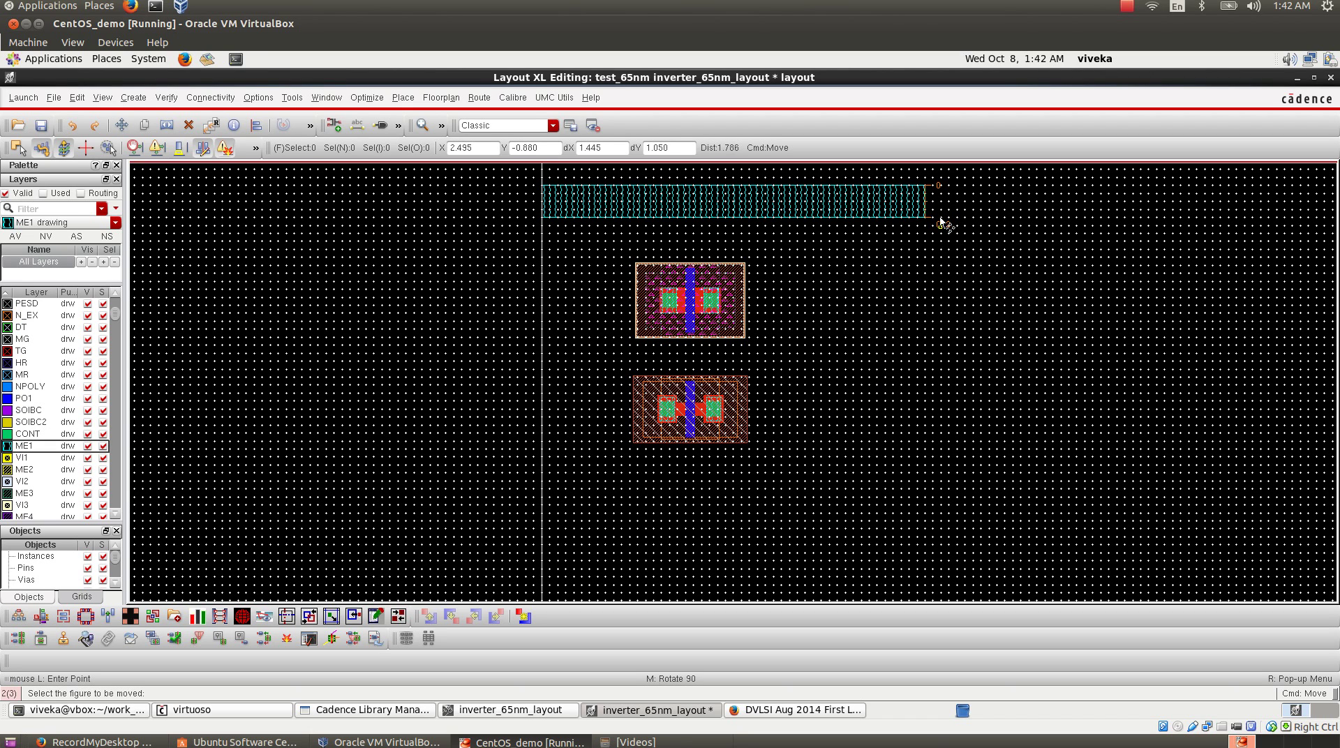
- Run a ruler straight down from the upper far corner of the ME1 rectangle to well below the NMOS
{"action": "key", "text": "k"}
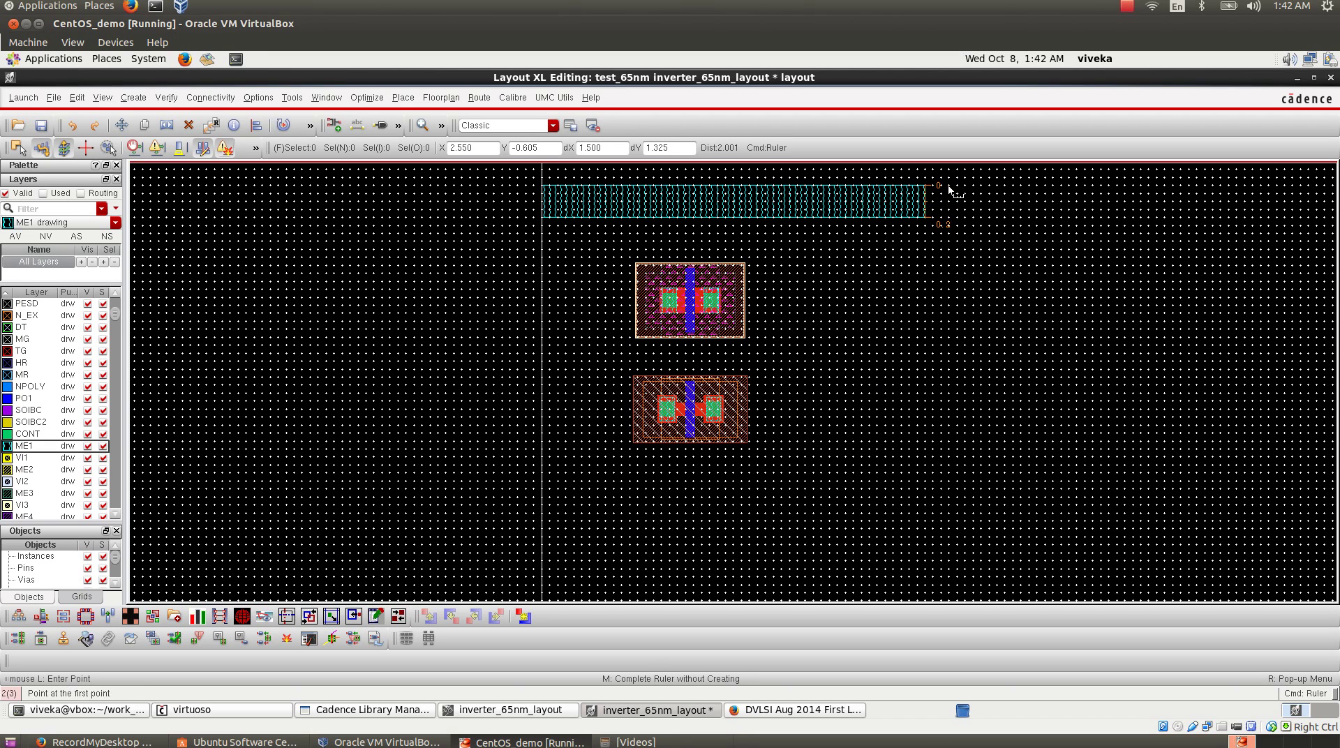
{"action": "left_click", "coordinate": [927, 188]}
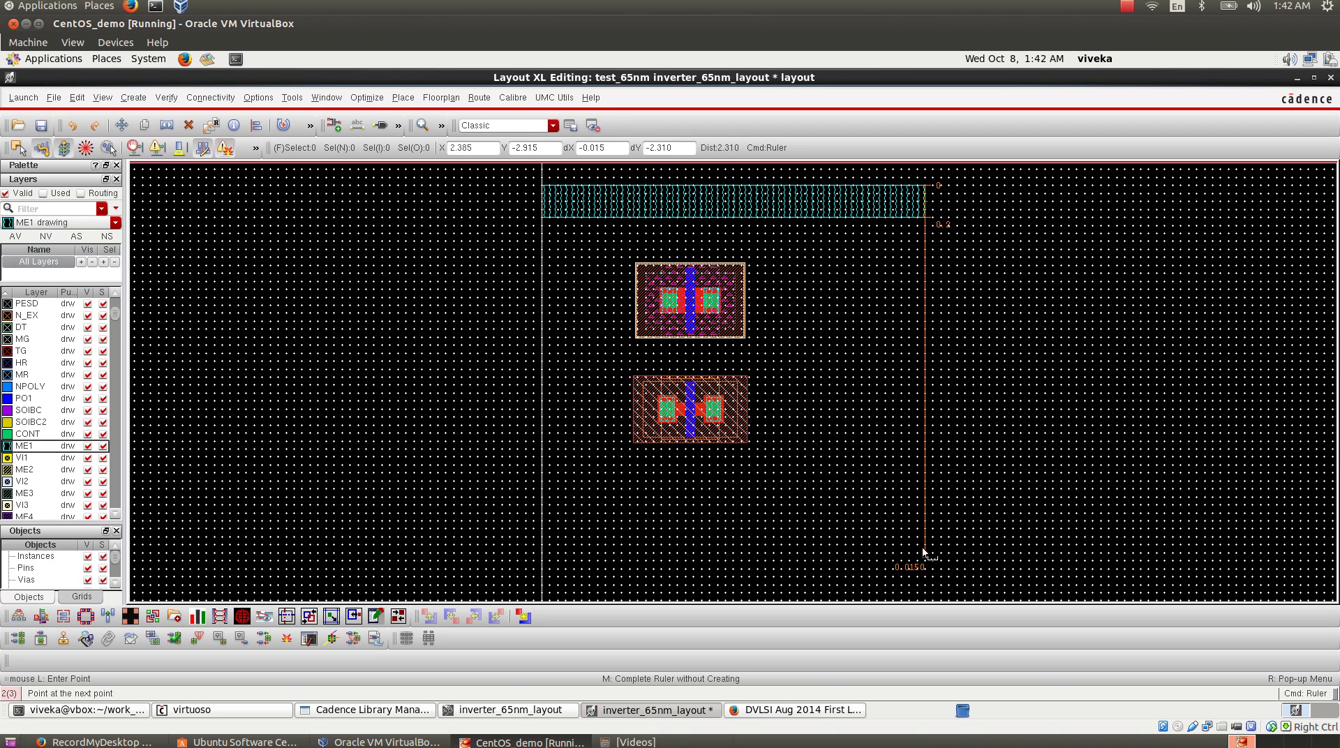
{"action": "key", "text": "shift+z"}
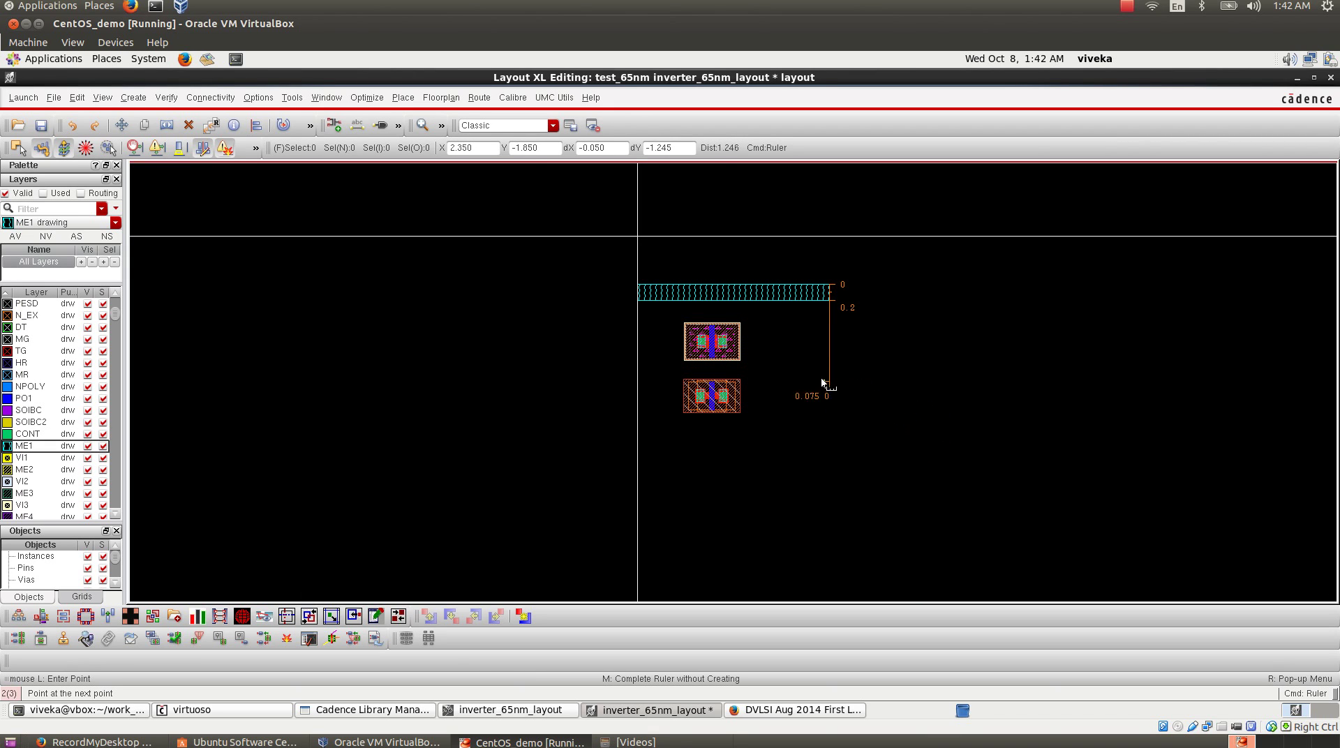
{"action": "left_click", "coordinate": [1130, 7]}
{"action": "left_click", "coordinate": [1146, 38]}
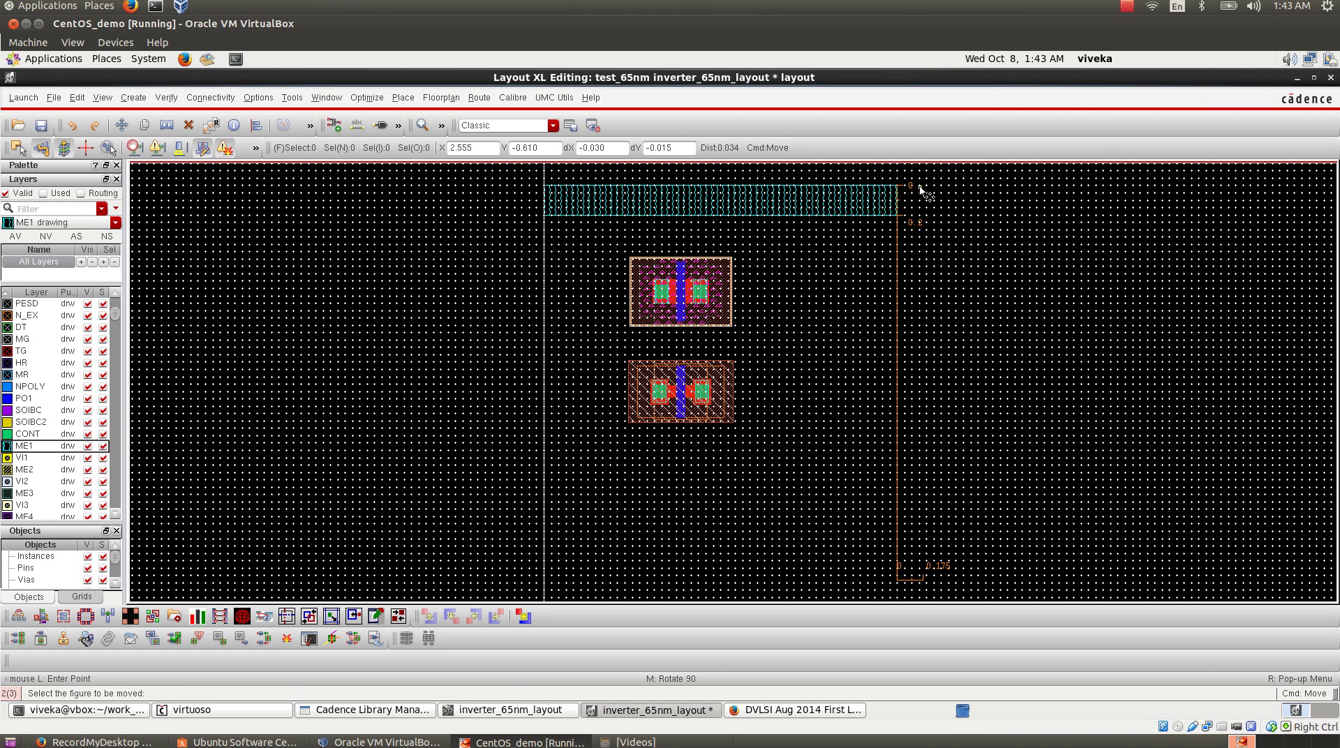
- Measure about 1.6 µm straight down with a second ruler, starting beside the ME1 rectangle's upper far corner
{"action": "key", "text": "k"}
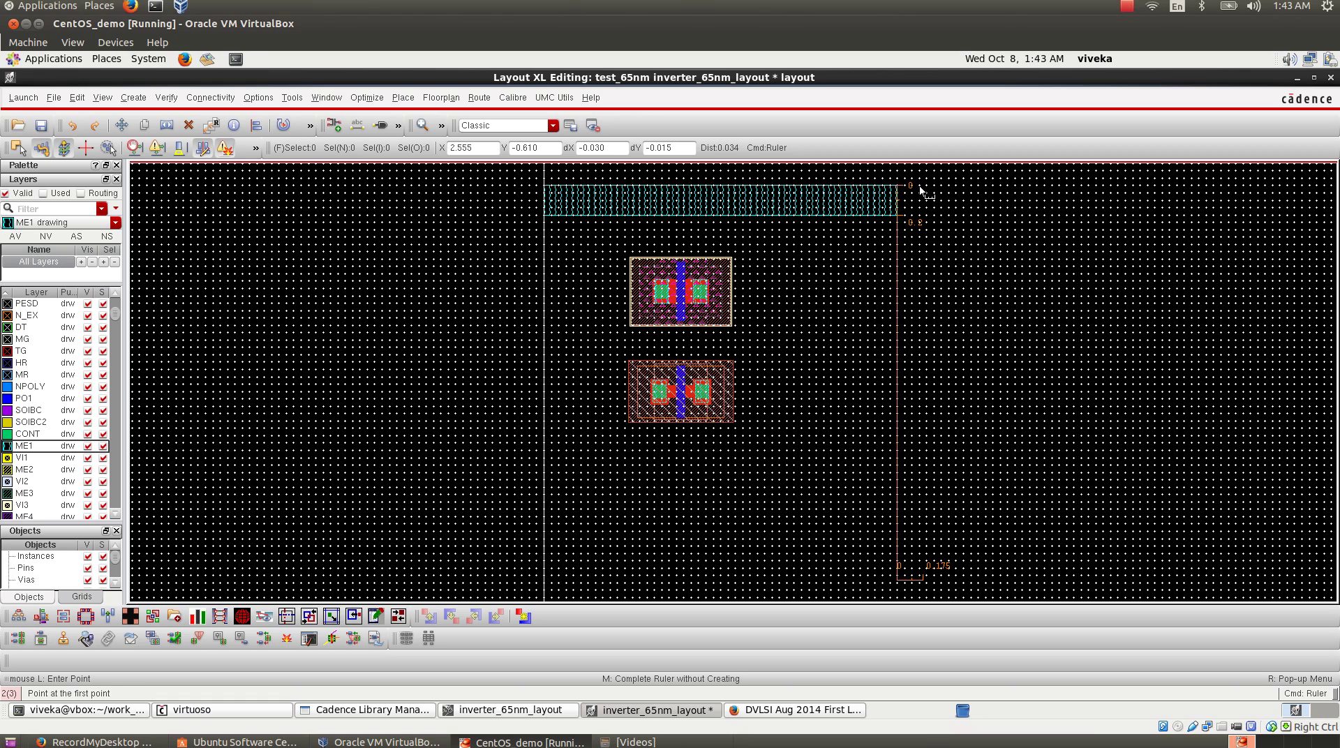
{"action": "left_click", "coordinate": [921, 187]}
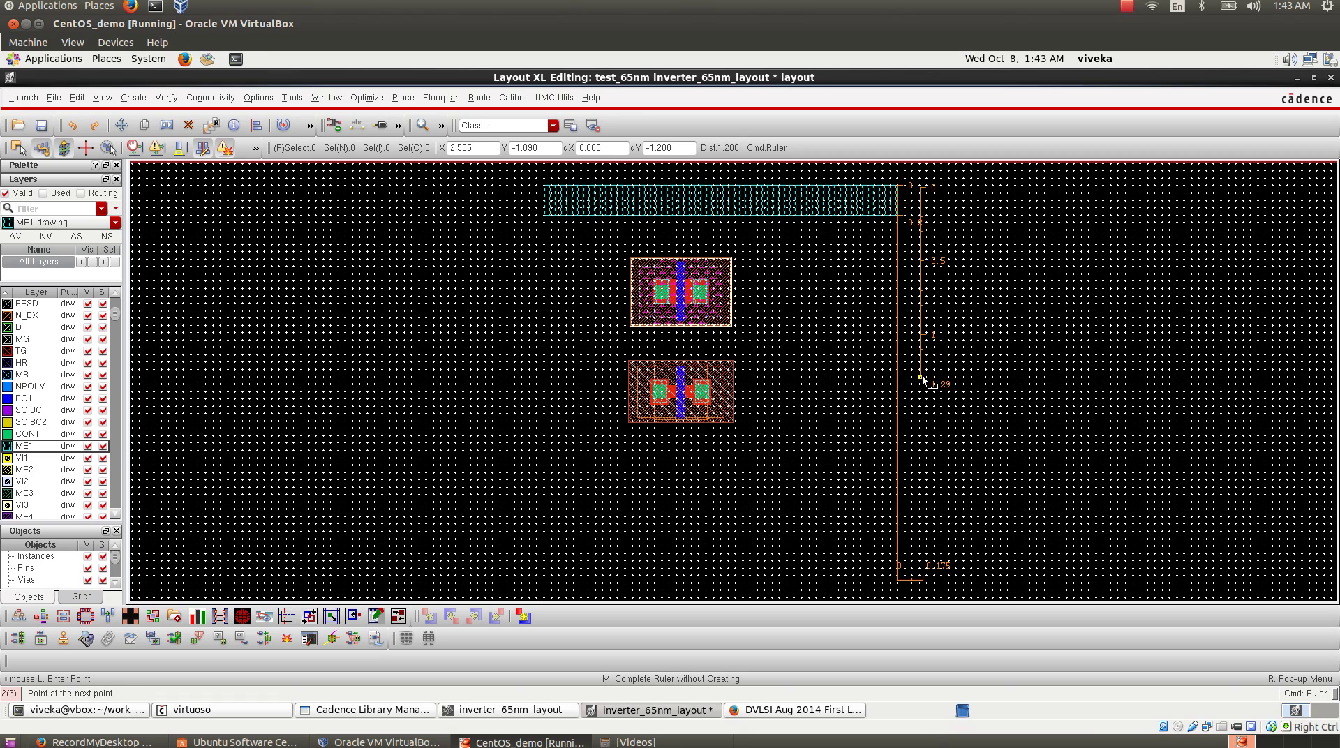
{"action": "left_click", "coordinate": [920, 423]}
{"action": "key", "text": "Escape"}
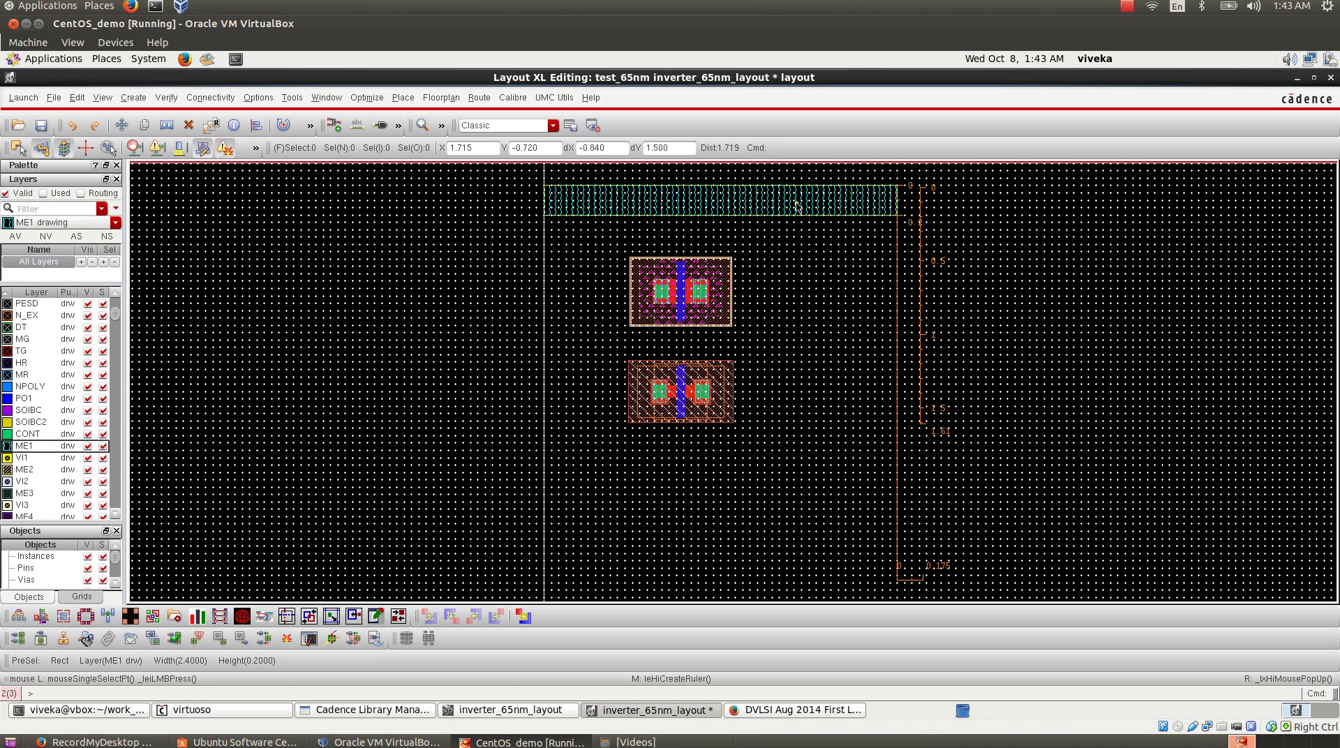
- Copy the ME1 rectangle straight down by about 1.79 µm to form the lower rail below the NMOS
{"action": "key", "text": "c"}
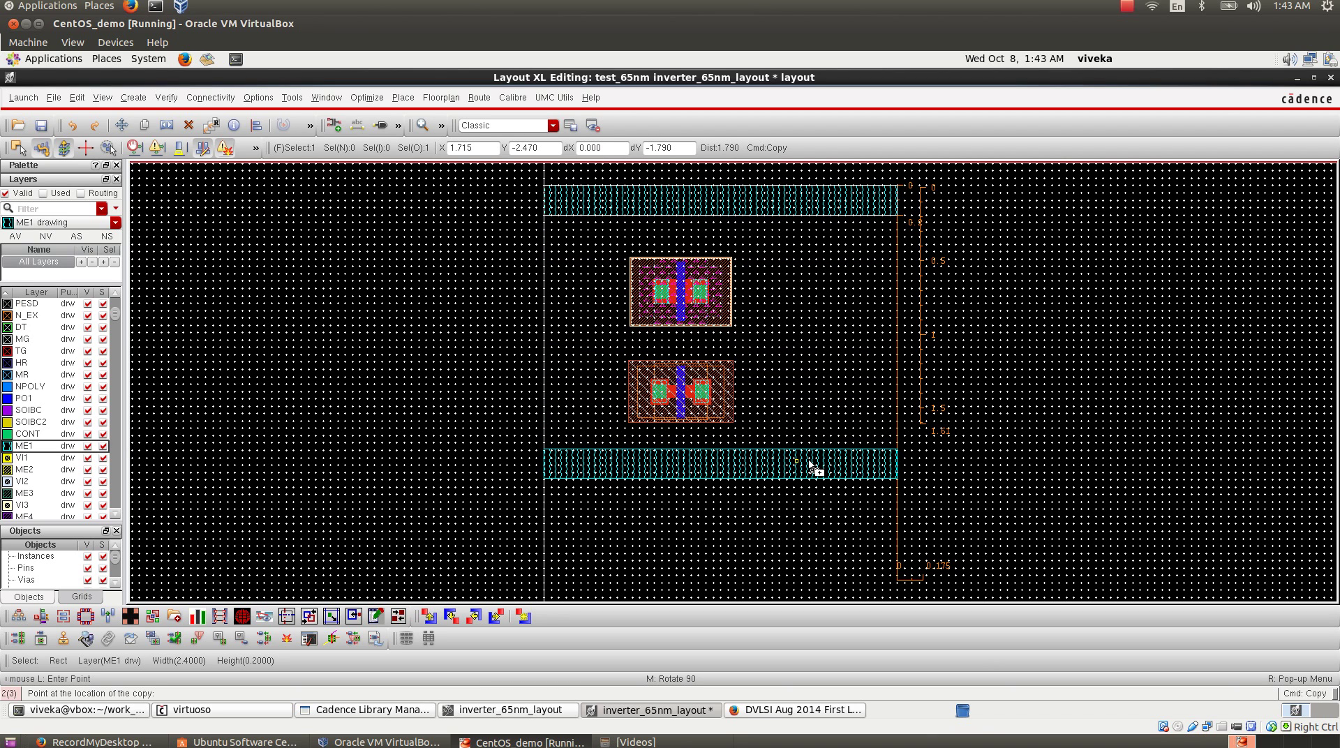
{"action": "left_click", "coordinate": [812, 464]}
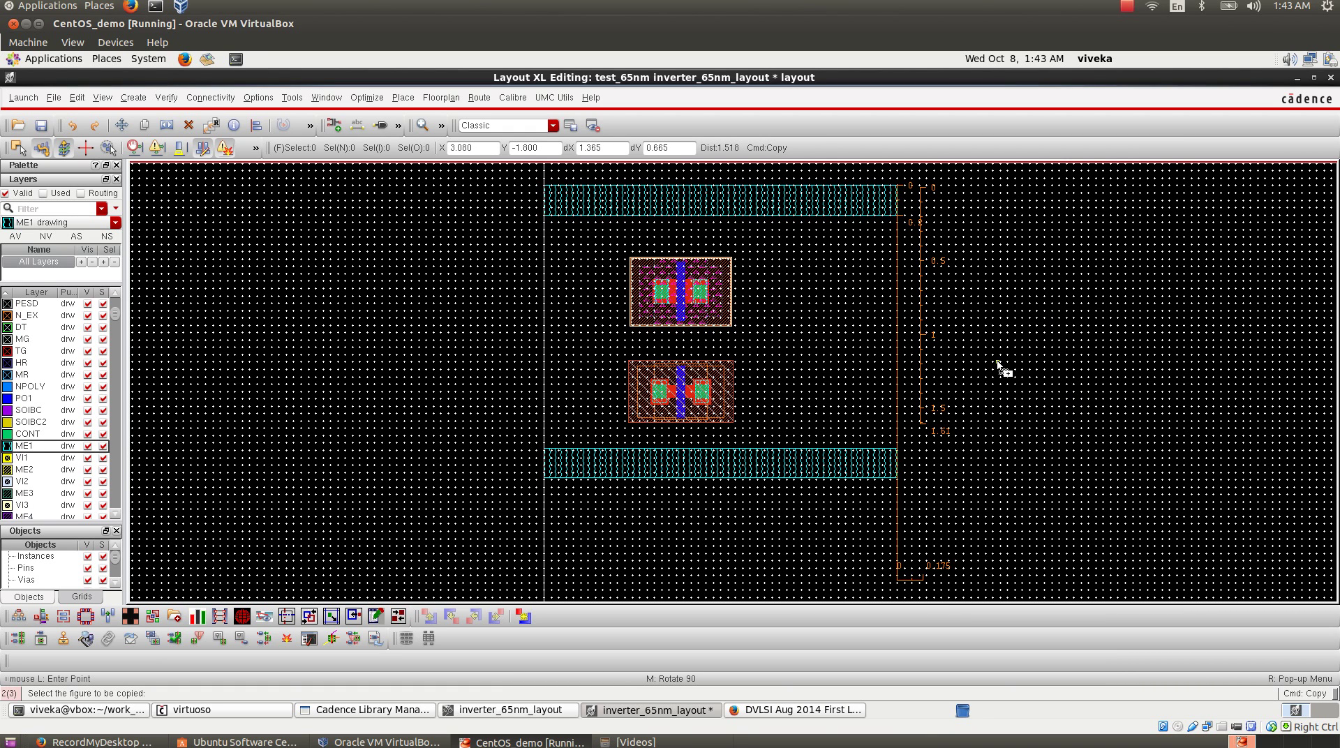
{"action": "key", "text": "Escape"}
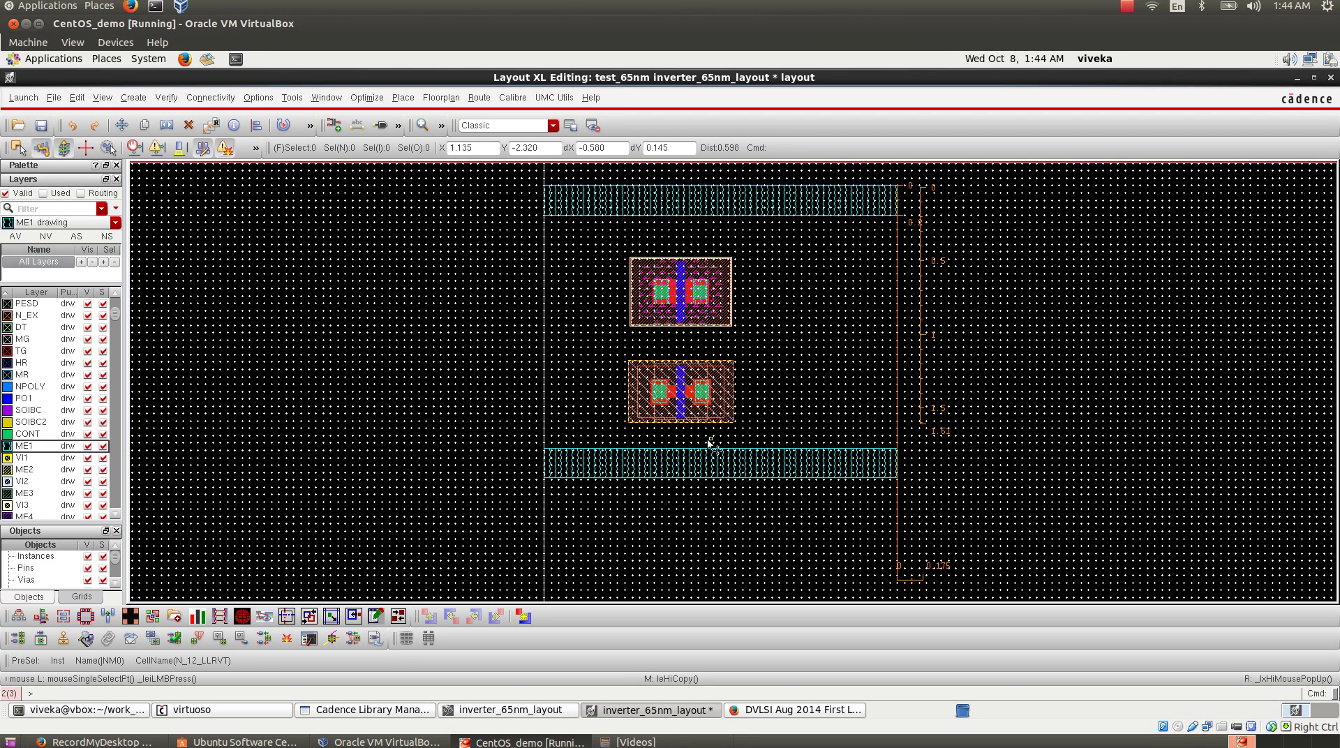
- Move the lower ME1 rail straight up by about 0.27 µm so it sits near the end of the second ruler
{"action": "key", "text": "m"}
{"action": "left_click", "coordinate": [710, 461]}
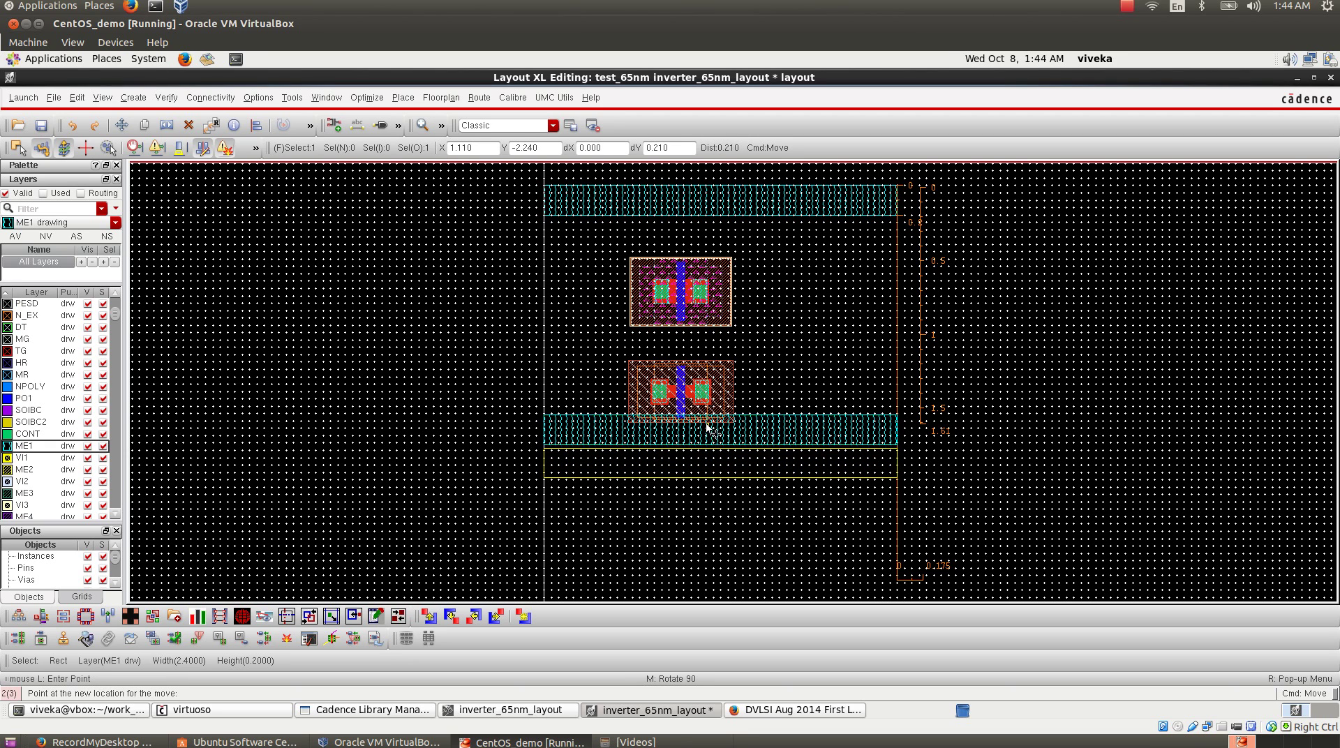
{"action": "left_click", "coordinate": [710, 417]}
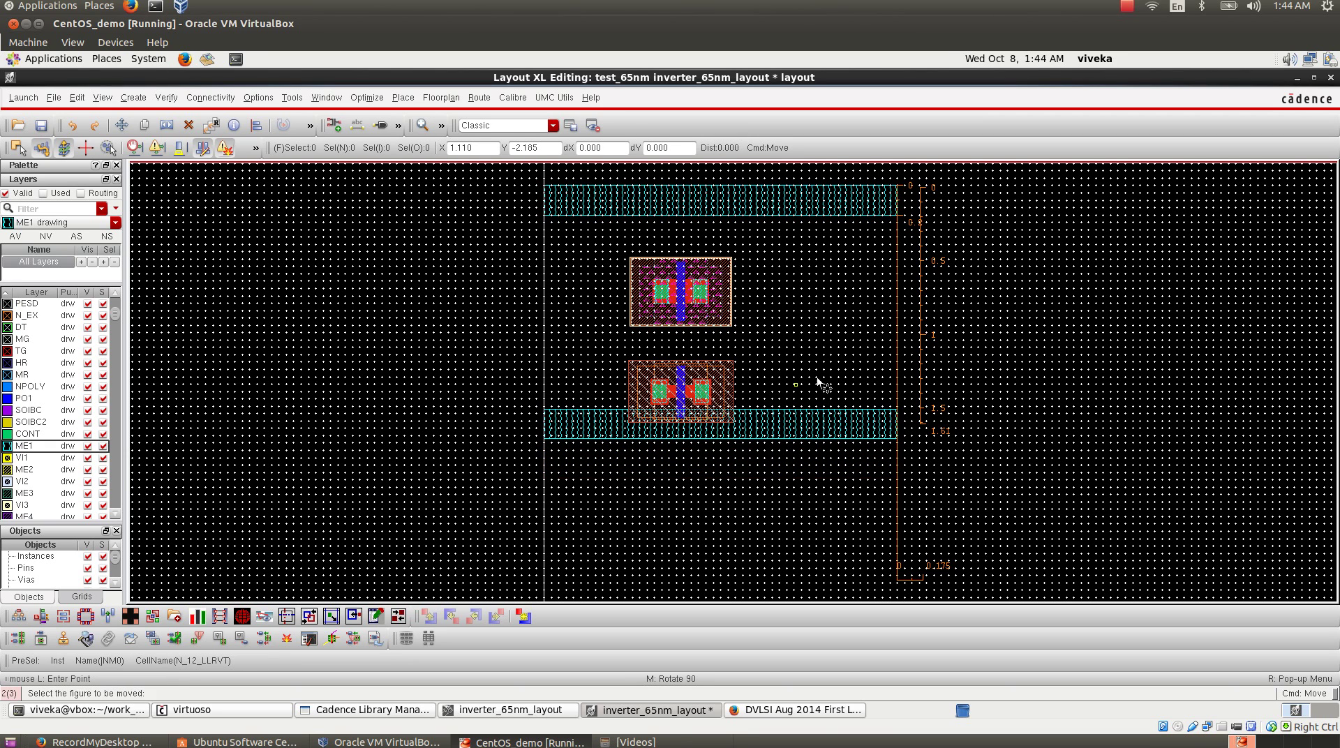
- Move the PMOS up by about 0.15 µm and the NMOS up by about 0.18 µm so both fit between the rails
{"action": "left_click", "coordinate": [679, 306]}
{"action": "left_click", "coordinate": [679, 284]}
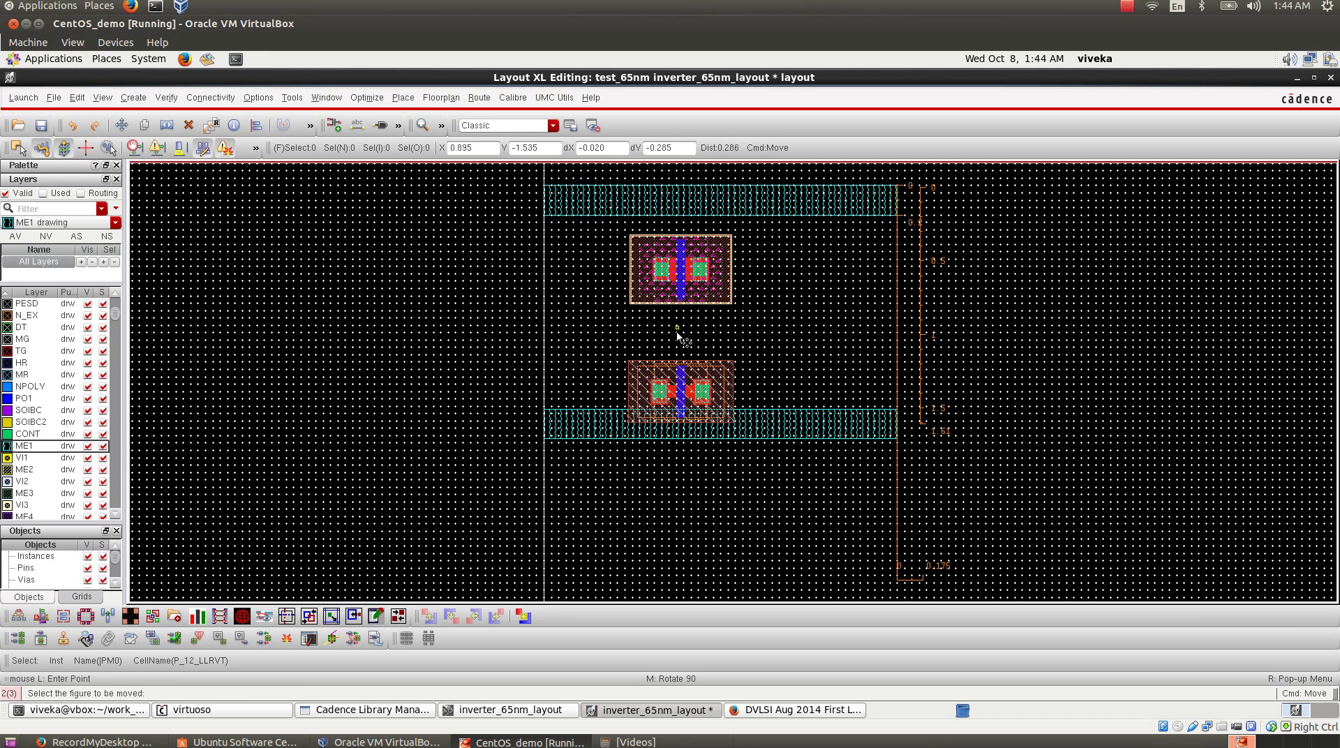
{"action": "left_click", "coordinate": [682, 383]}
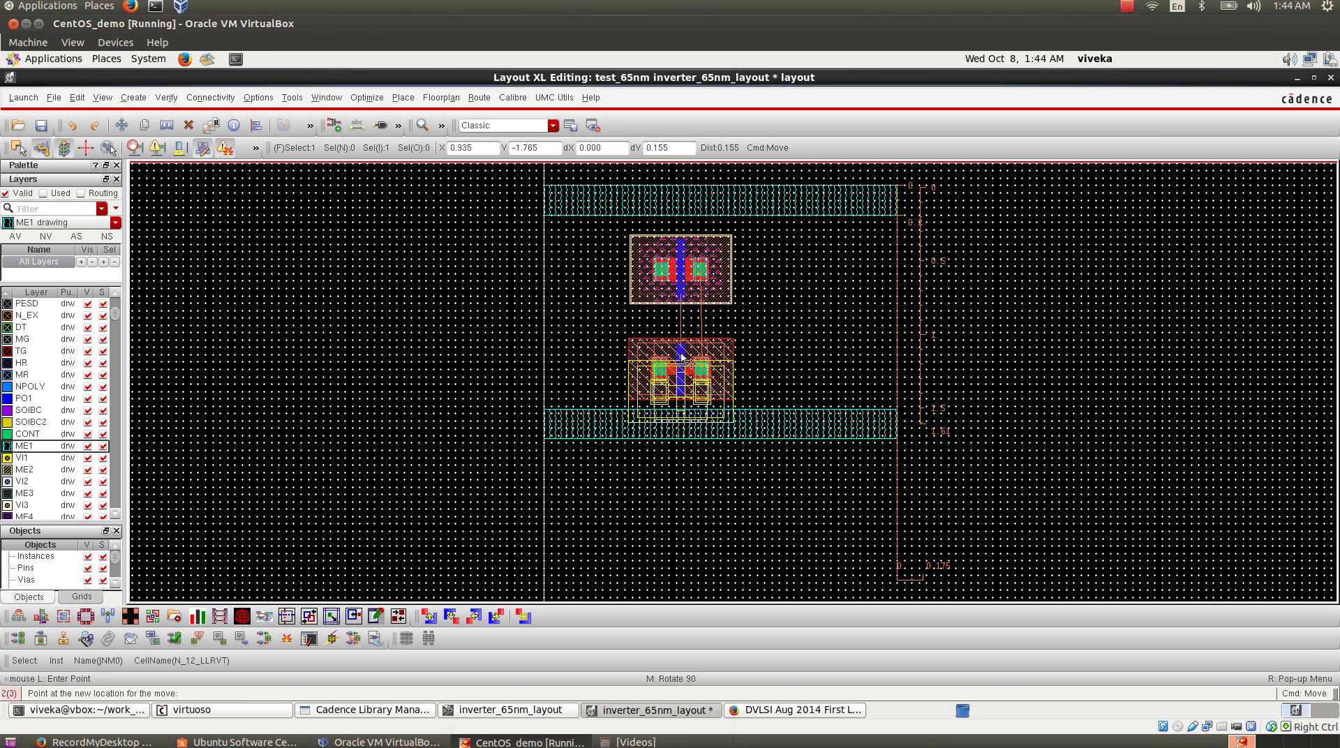
{"action": "left_click", "coordinate": [682, 360]}
{"action": "left_click", "coordinate": [670, 373]}
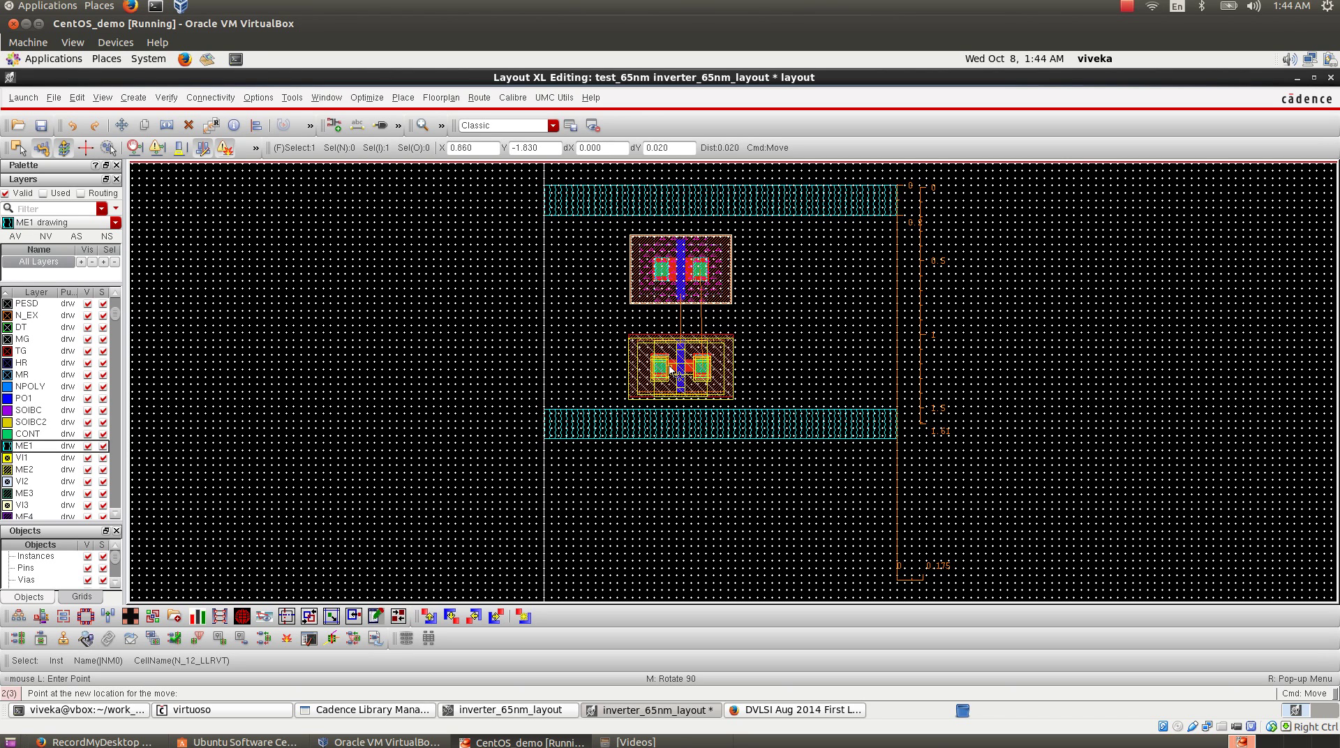
{"action": "left_click", "coordinate": [671, 370]}
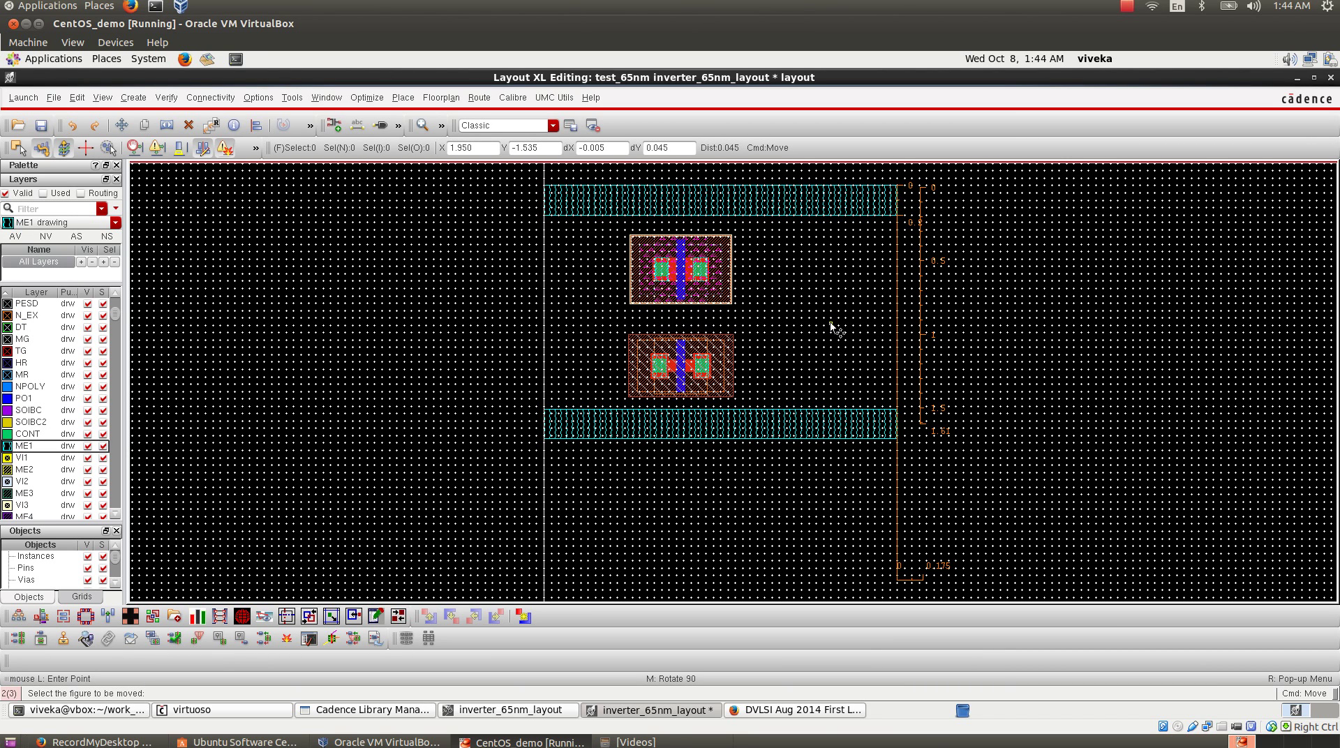
- Check the transistor and pin connections in the inverter schematic and return to the layout
{"action": "left_click", "coordinate": [520, 710]}
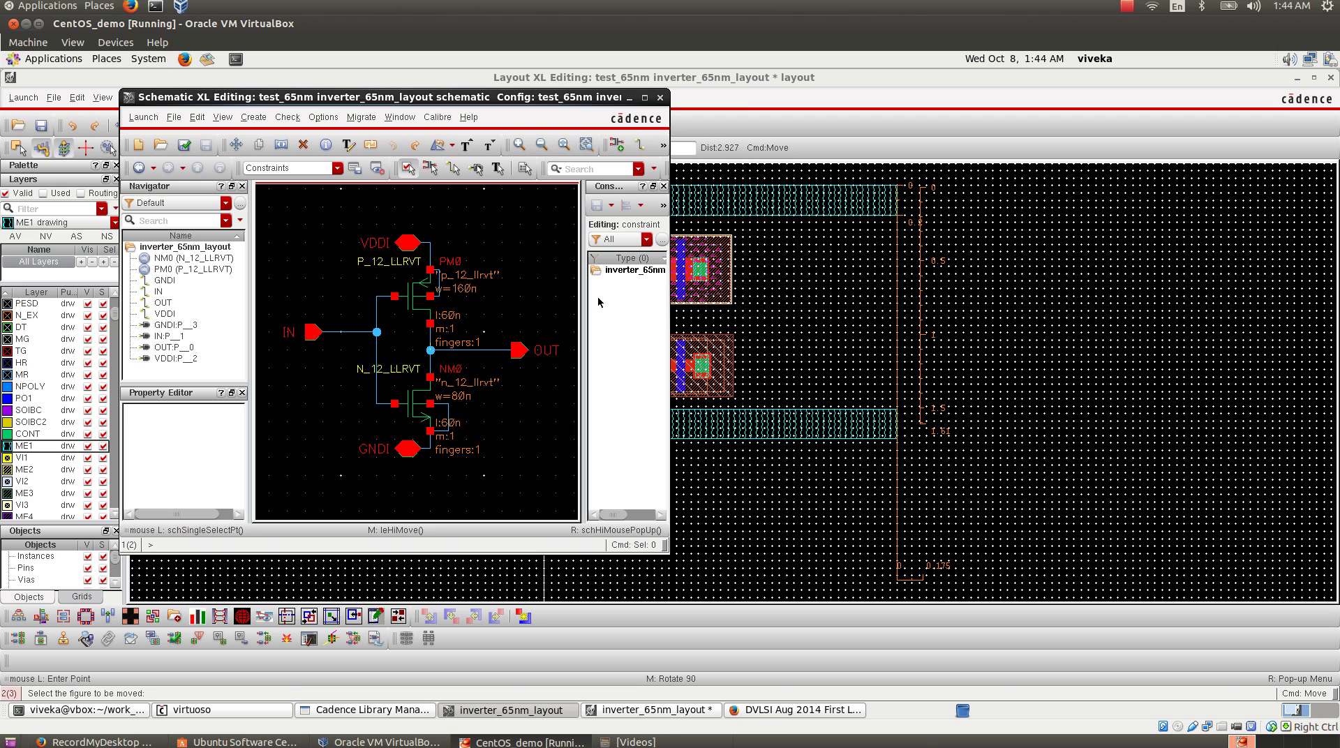
{"action": "left_click", "coordinate": [778, 70]}
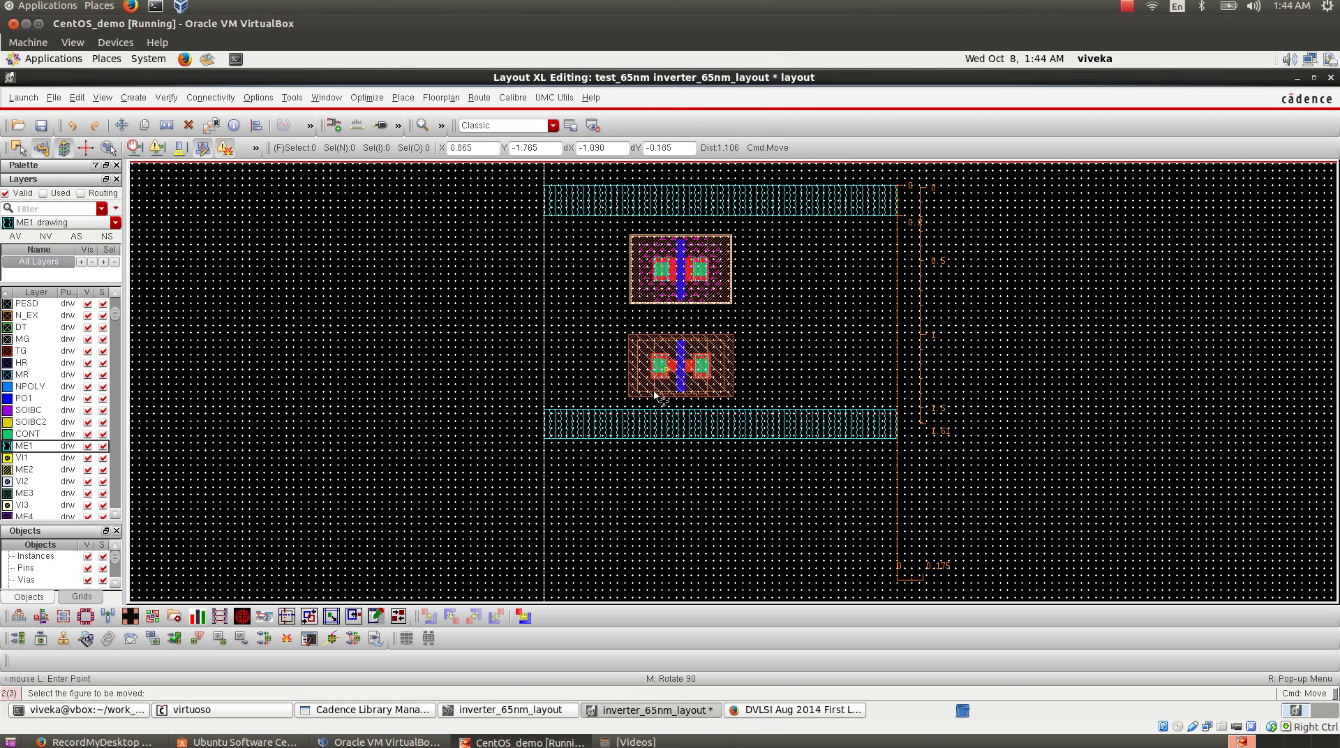
- Connect the PMOS and NMOS gates with a PO1 drawing-layer rectangle about 0.06 by 0.38 µm, and save the layout
{"action": "key", "text": "z"}
{"action": "left_click", "coordinate": [581, 216]}
{"action": "left_click", "coordinate": [805, 411]}
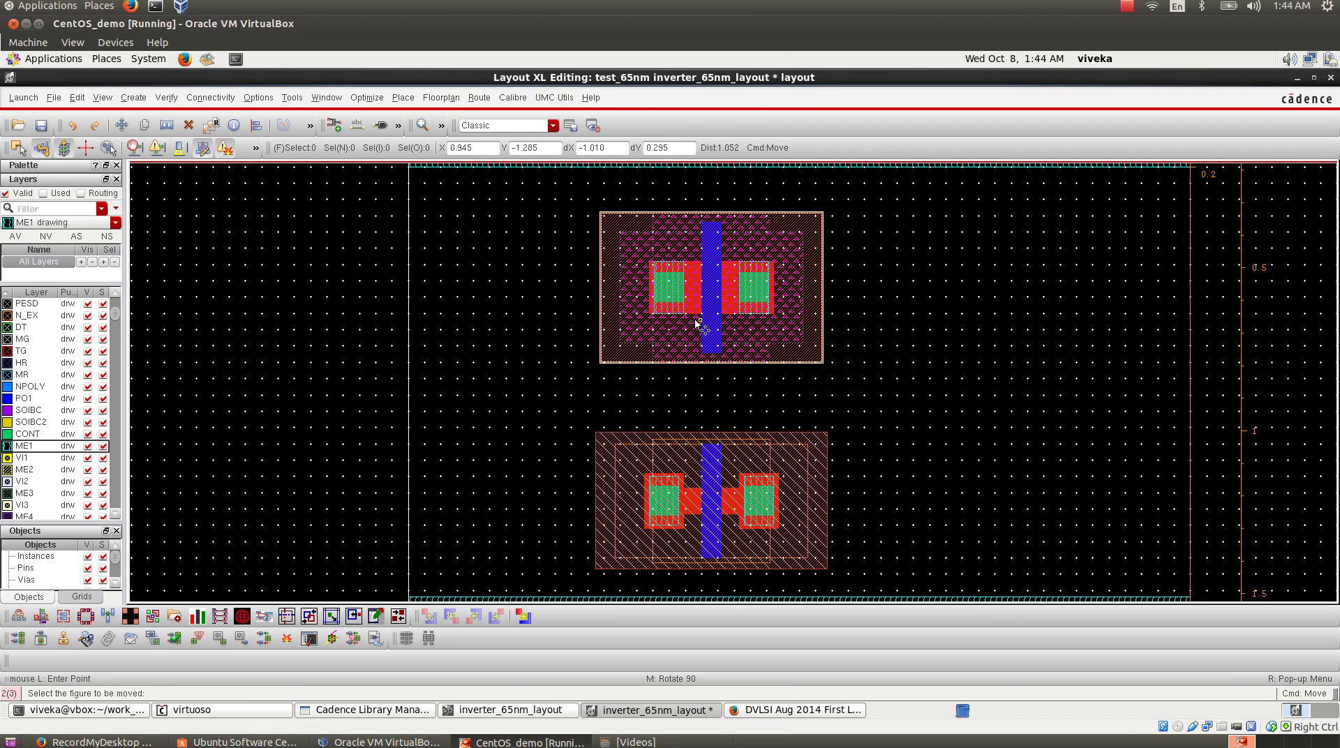
{"action": "left_click", "coordinate": [673, 310]}
{"action": "left_click", "coordinate": [808, 535]}
{"action": "key", "text": "m"}
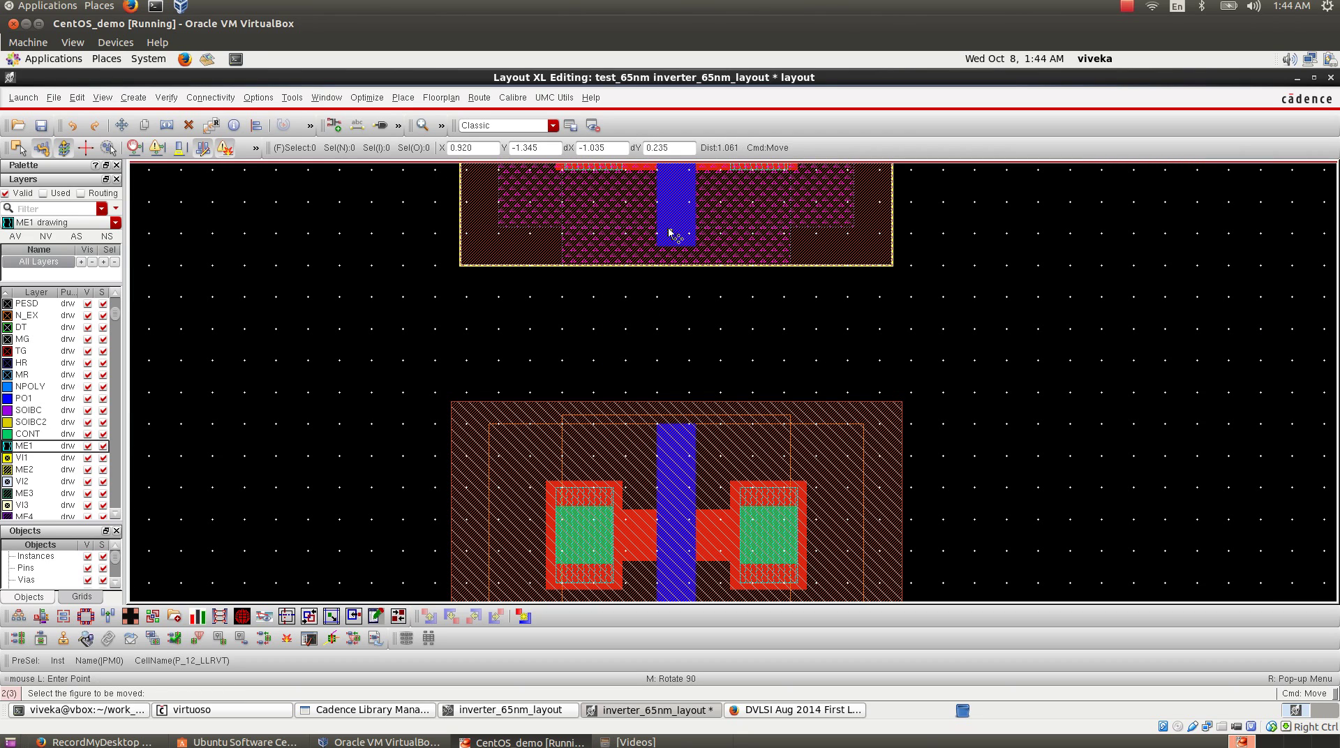
{"action": "key", "text": "f"}
{"action": "key", "text": "z"}
{"action": "left_click", "coordinate": [602, 214]}
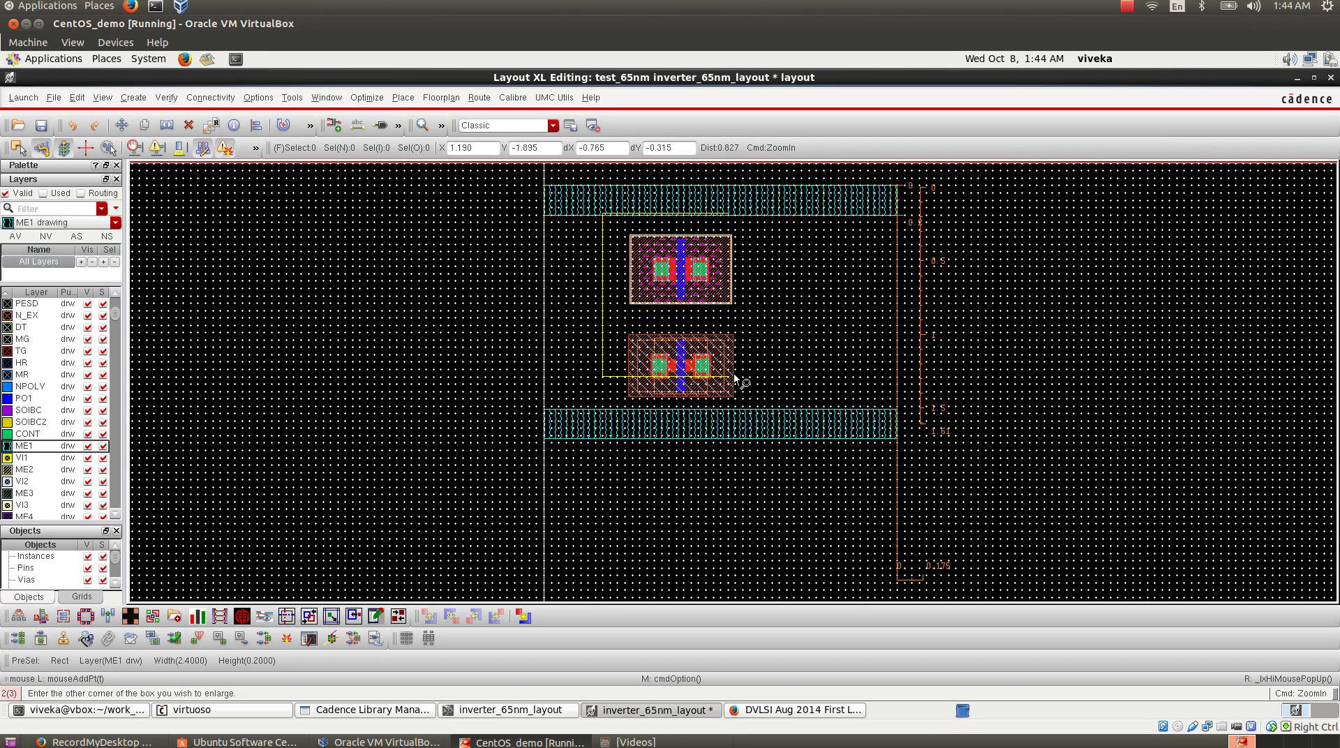
{"action": "left_click", "coordinate": [766, 388]}
{"action": "key", "text": "m"}
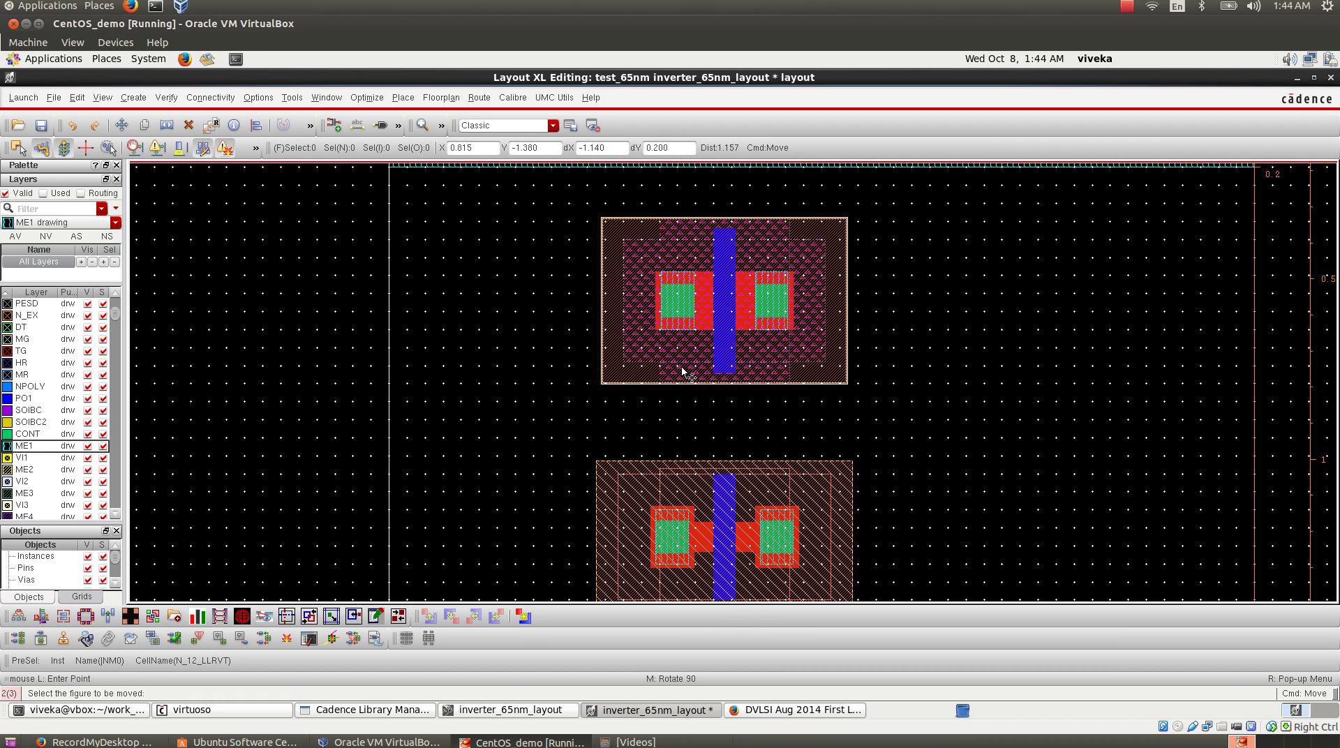
{"action": "key", "text": "z"}
{"action": "left_click", "coordinate": [688, 347]}
{"action": "left_click", "coordinate": [802, 511]}
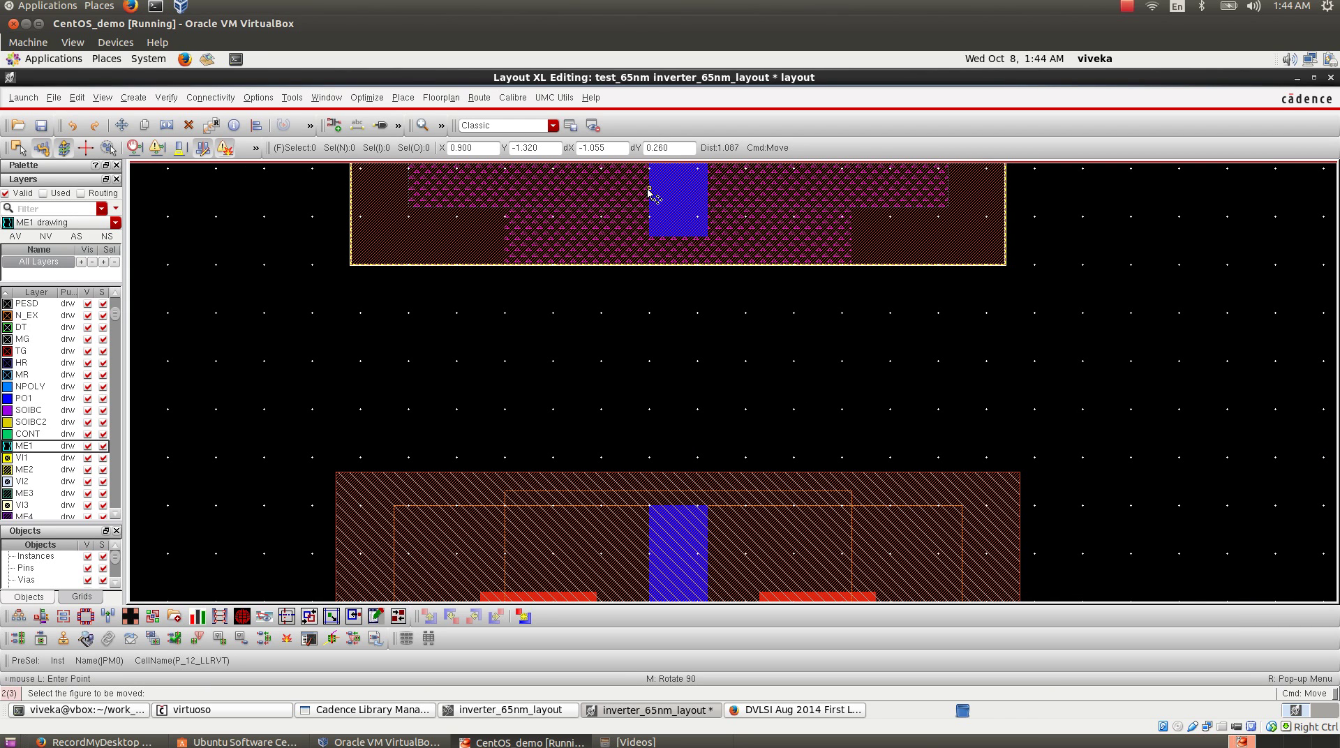
{"action": "left_click", "coordinate": [24, 399]}
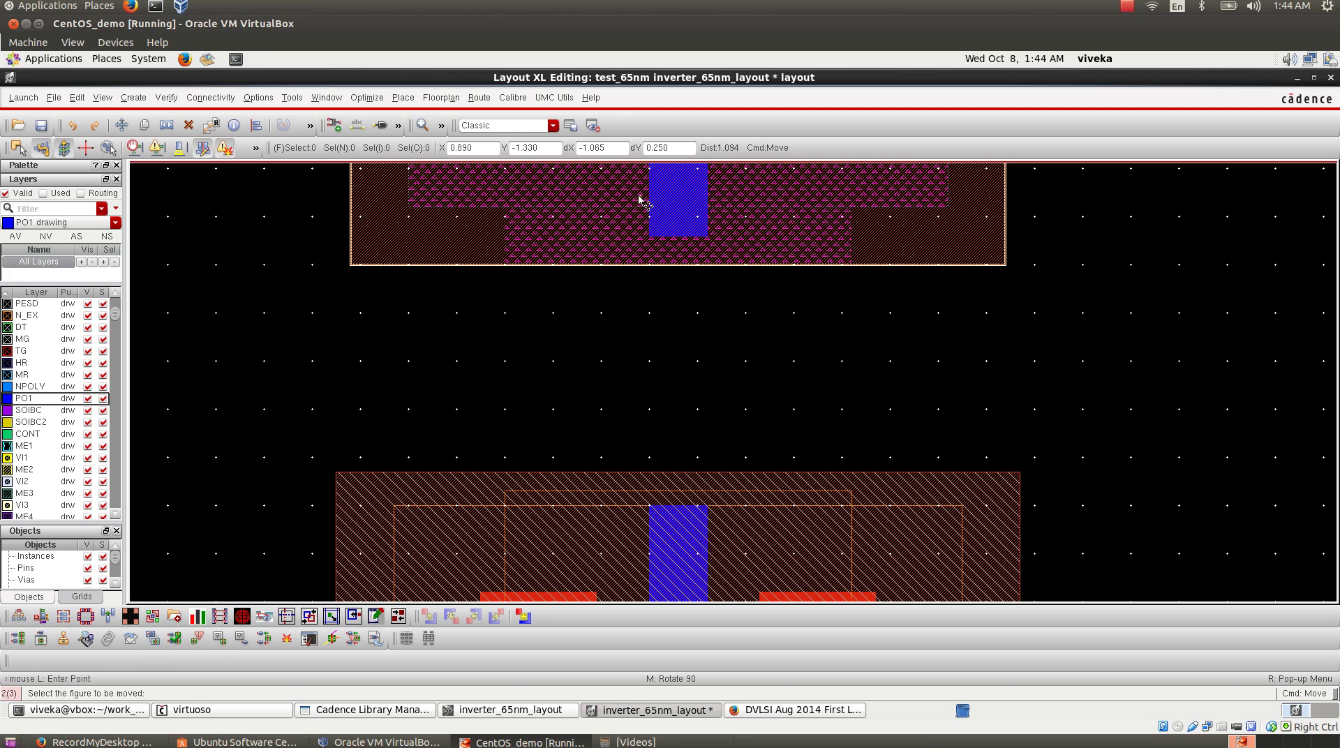
{"action": "key", "text": "r"}
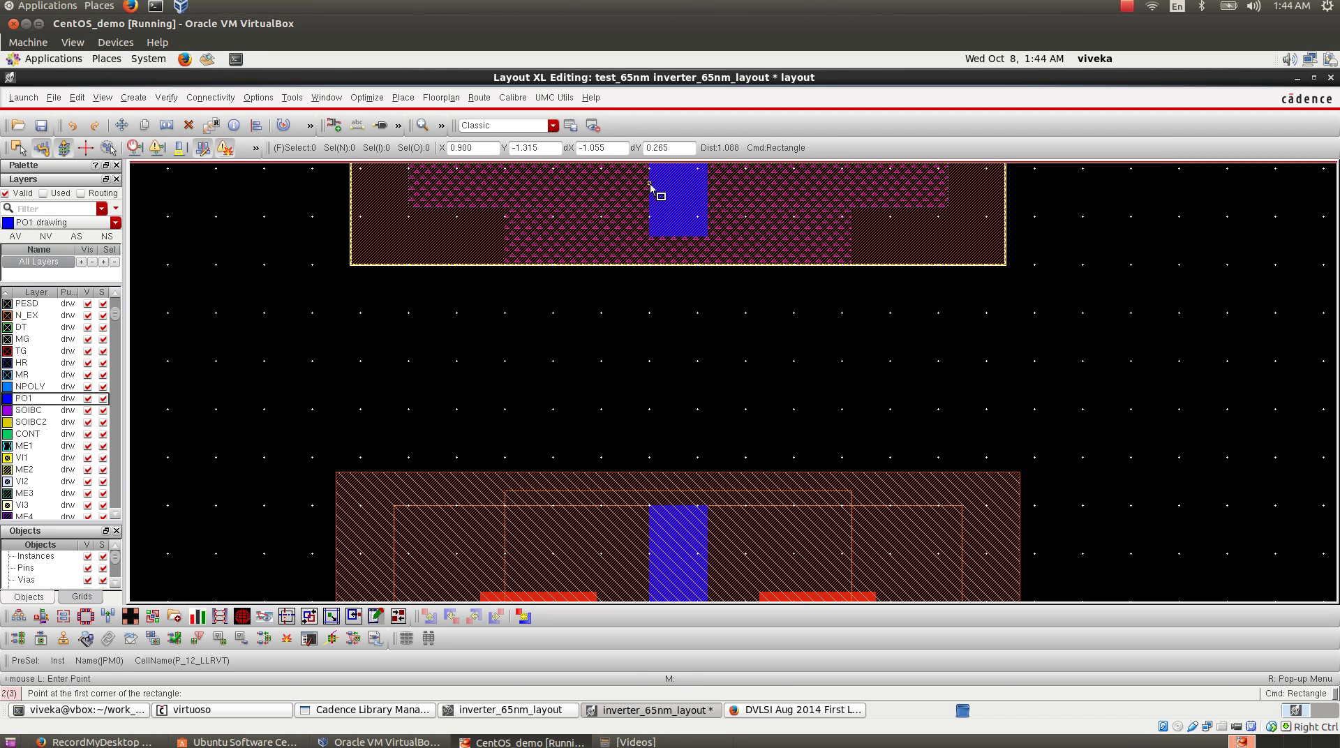
{"action": "left_click", "coordinate": [650, 186]}
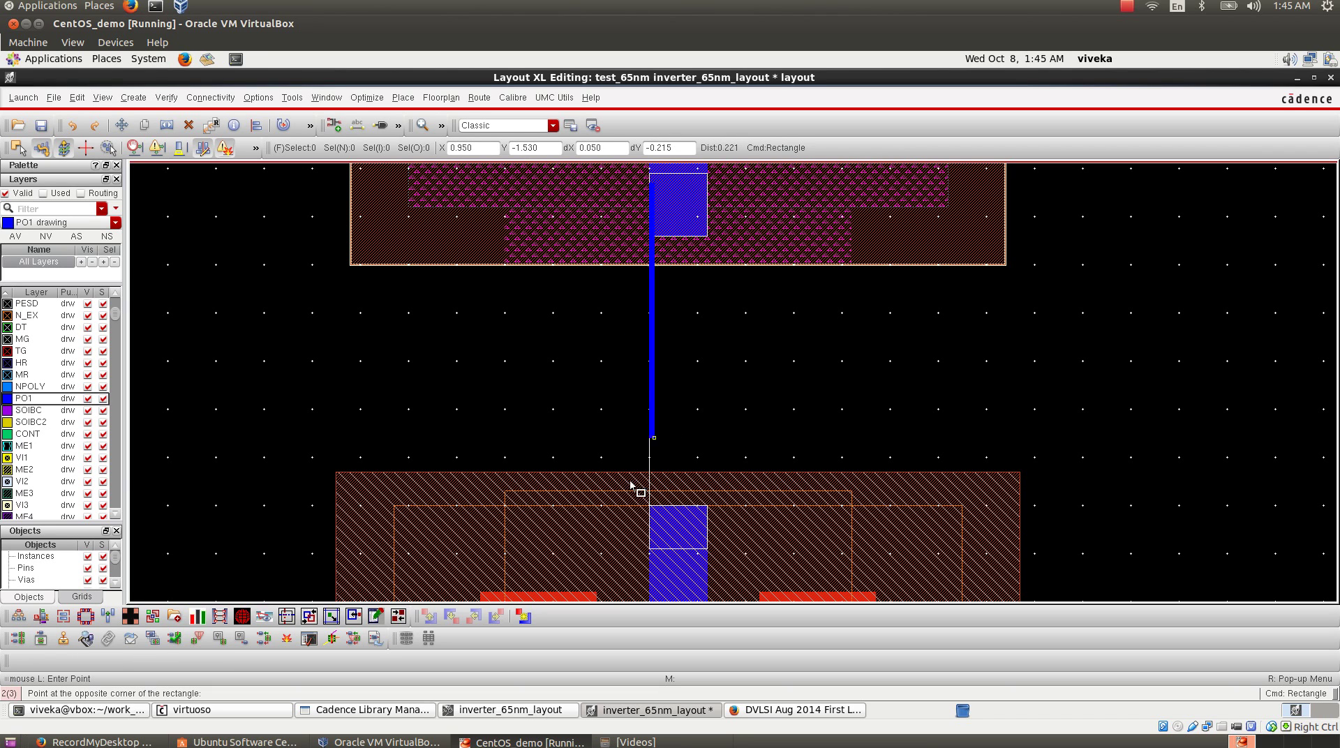
{"action": "left_click", "coordinate": [708, 551]}
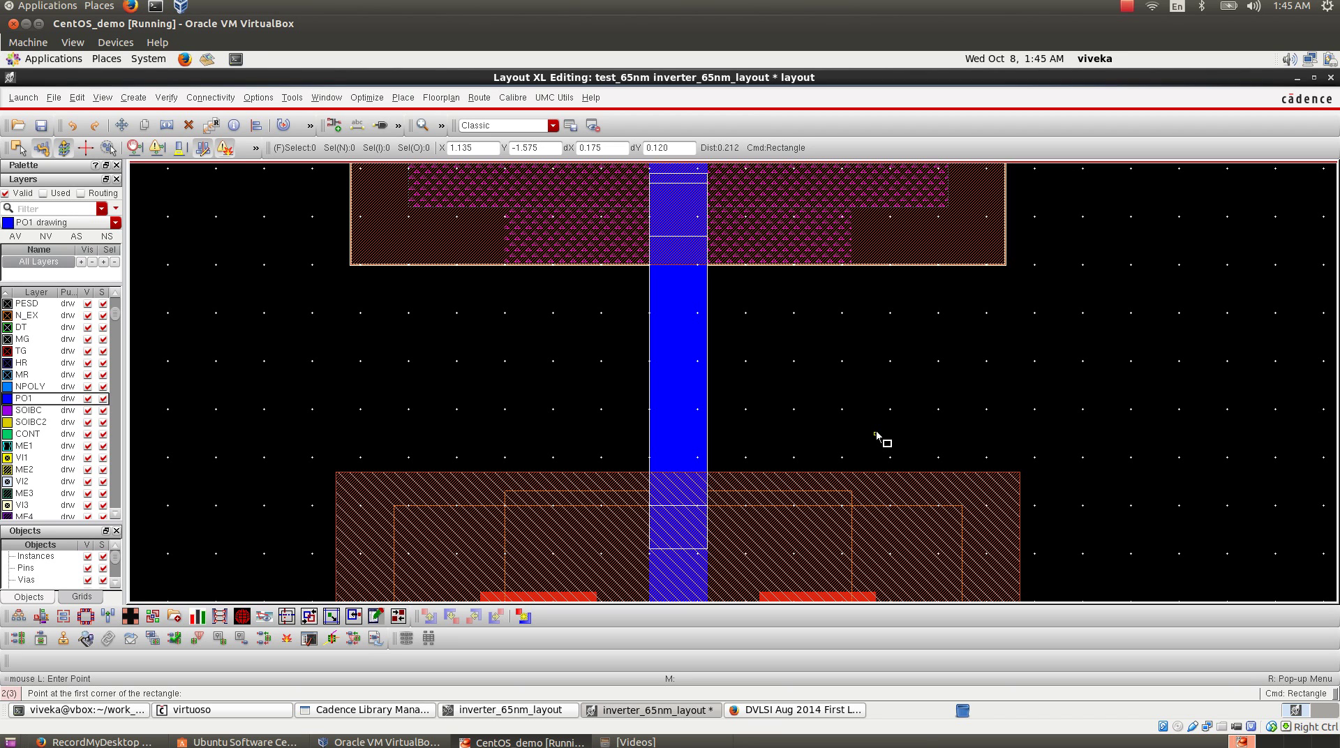
{"action": "key", "text": "f"}
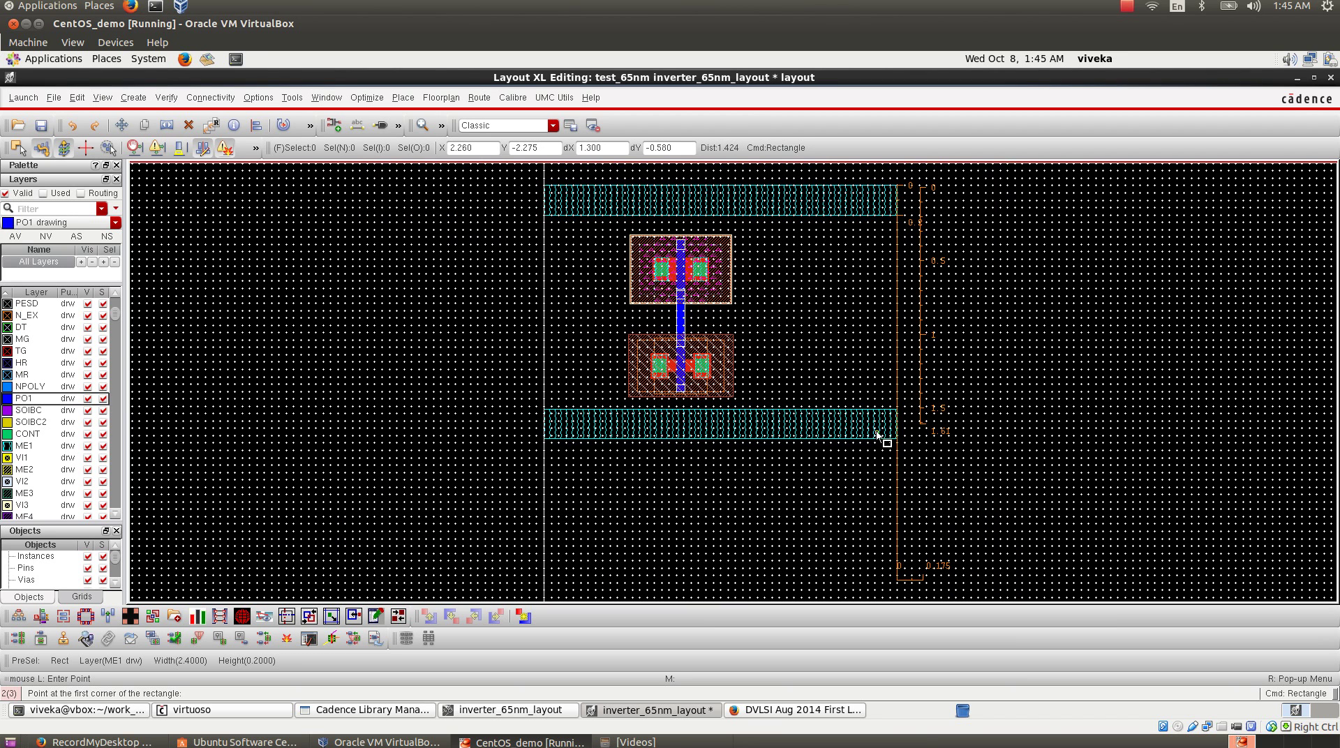
{"action": "left_click", "coordinate": [42, 125]}
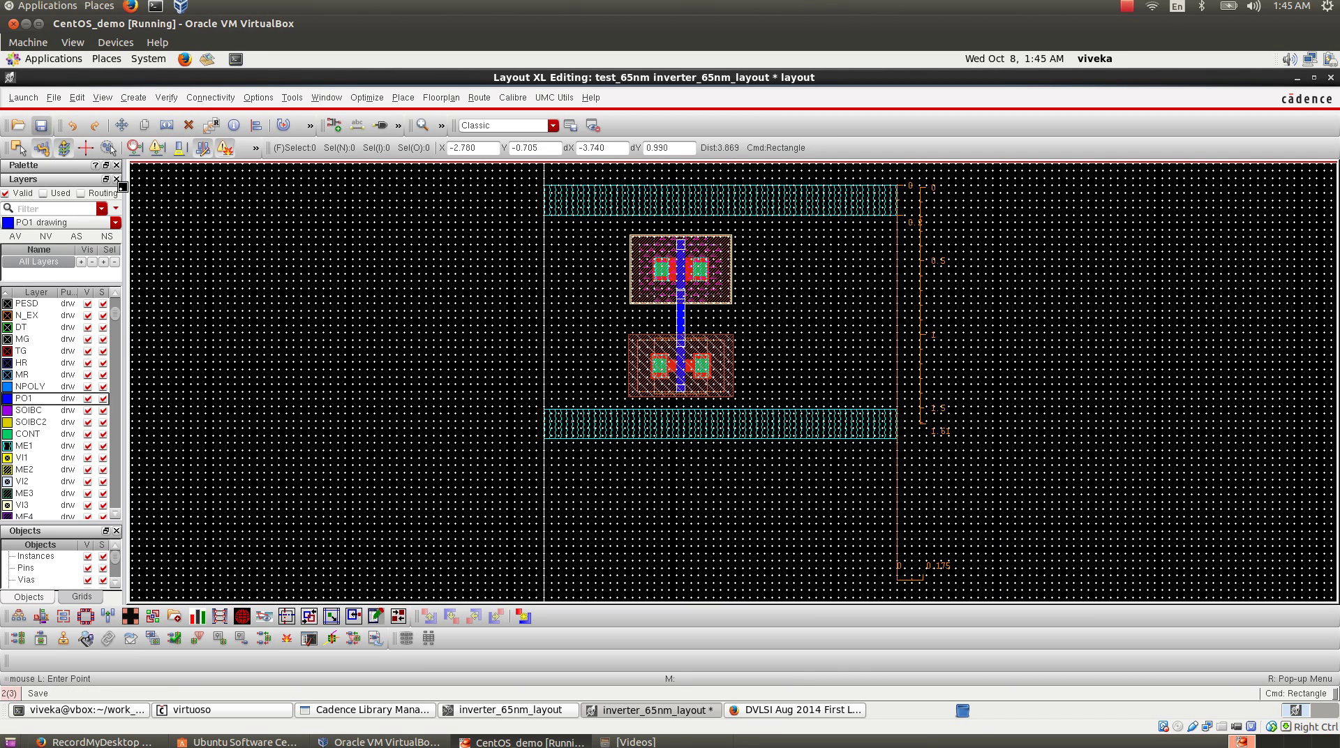
- Examine the gate connection between the two transistors and the contacts on both sides of the PMOS gate up close
{"action": "right_click_drag", "start_coordinate": [586, 197], "coordinate": [778, 429]}
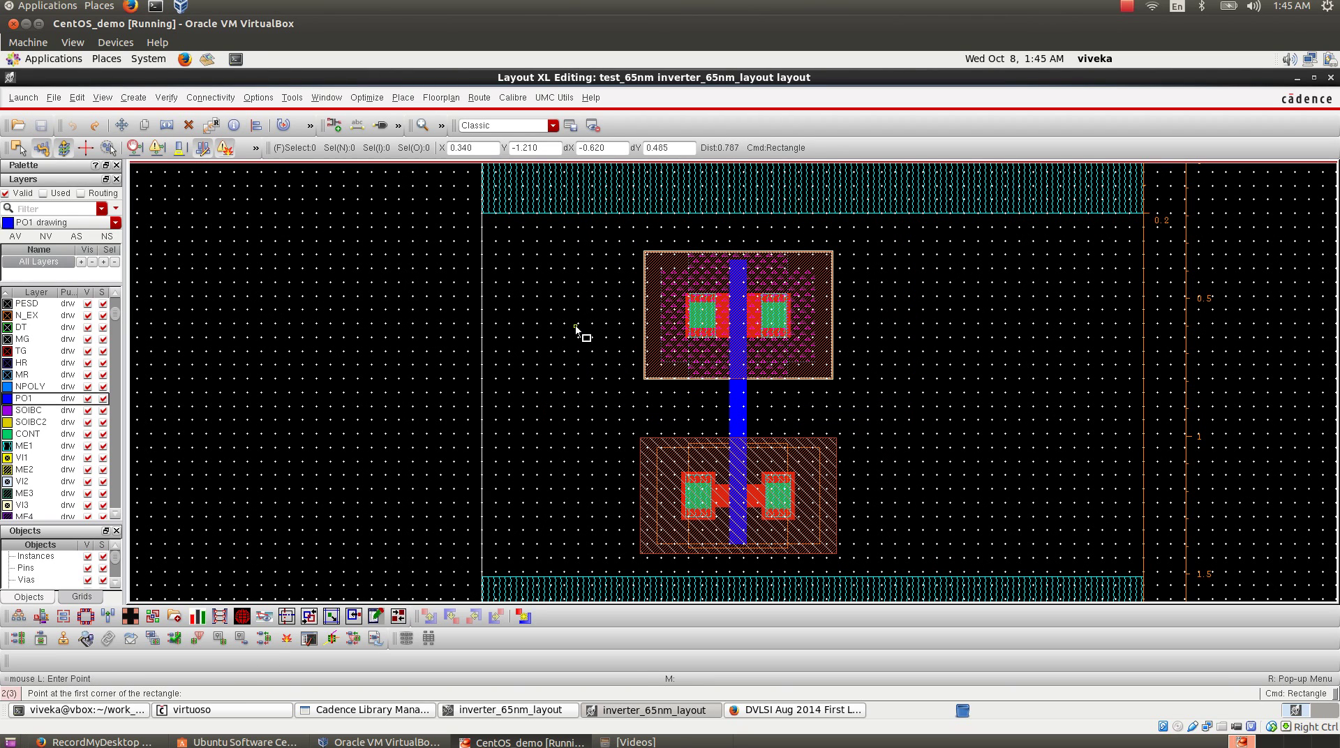
{"action": "right_click_drag", "start_coordinate": [574, 322], "coordinate": [843, 483]}
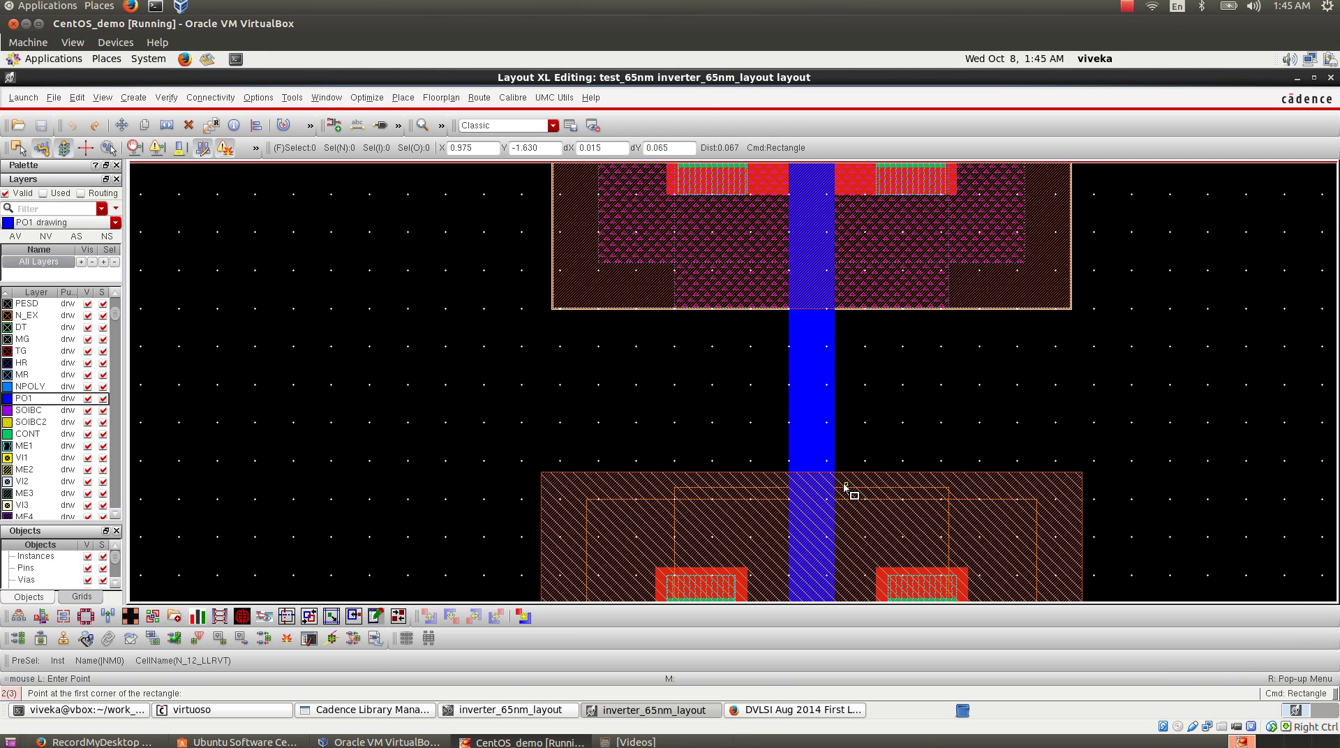
{"action": "key", "text": "f"}
{"action": "right_click_drag", "start_coordinate": [653, 216], "coordinate": [783, 381]}
{"action": "right_click_drag", "start_coordinate": [637, 229], "coordinate": [796, 597]}
{"action": "right_click_drag", "start_coordinate": [674, 186], "coordinate": [771, 330]}
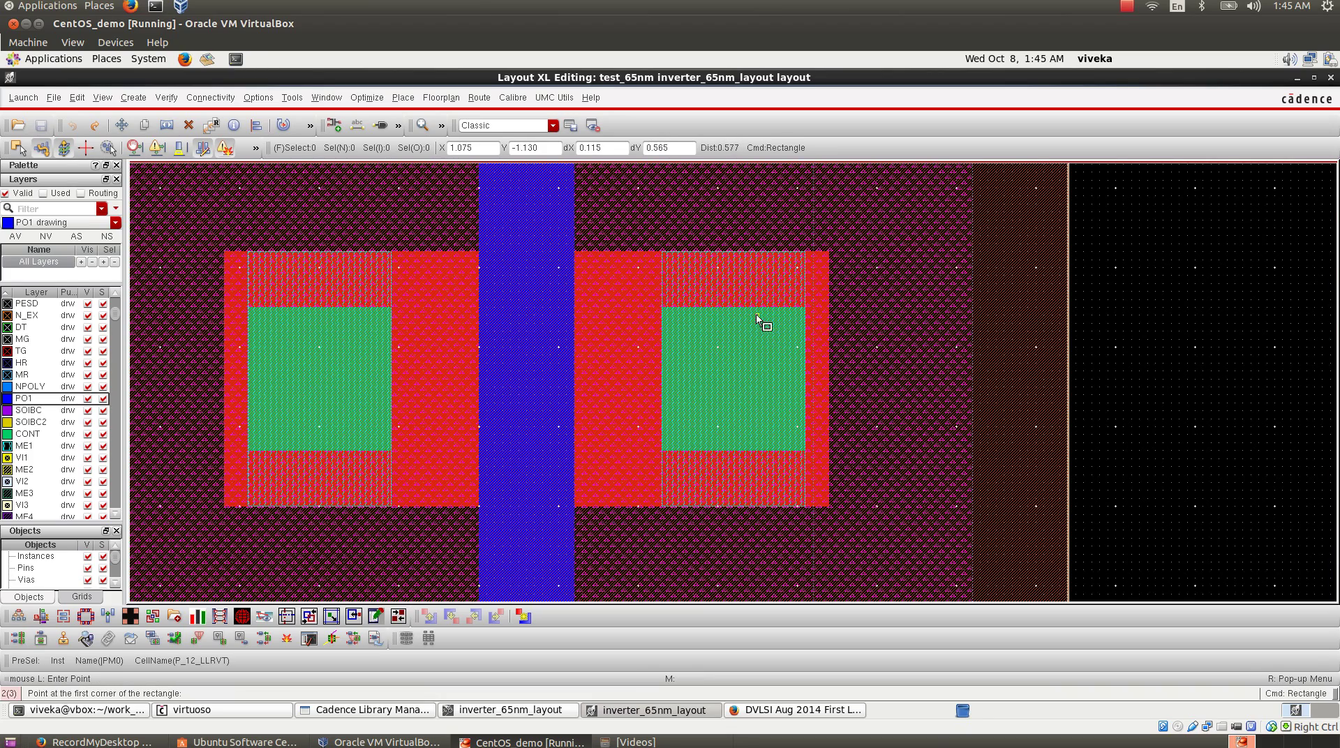
{"action": "key", "text": "f"}
{"action": "right_click_drag", "start_coordinate": [572, 211], "coordinate": [787, 412]}
- Connect the right-hand contacts of the PMOS and NMOS with an ME1 drawing-layer rectangle about 0.12 by 0.82 µm
{"action": "key", "text": "r"}
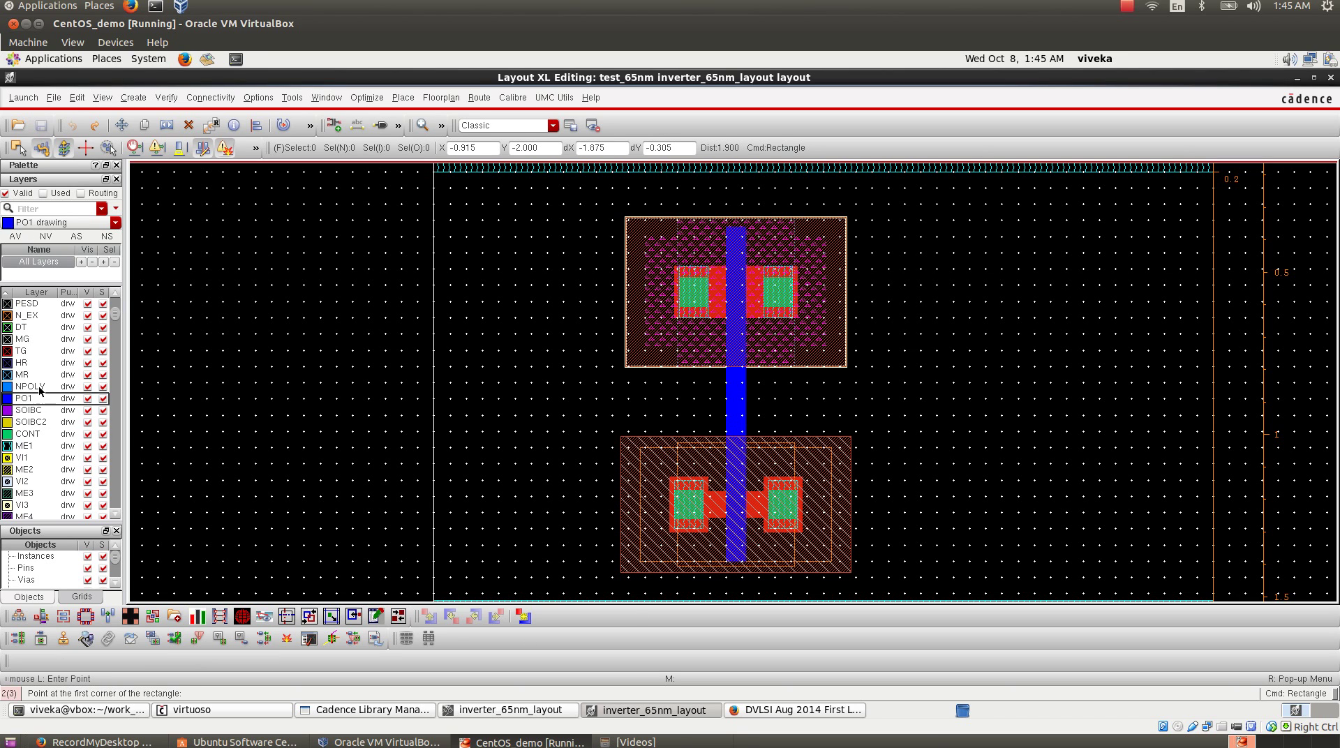
{"action": "left_click", "coordinate": [26, 446]}
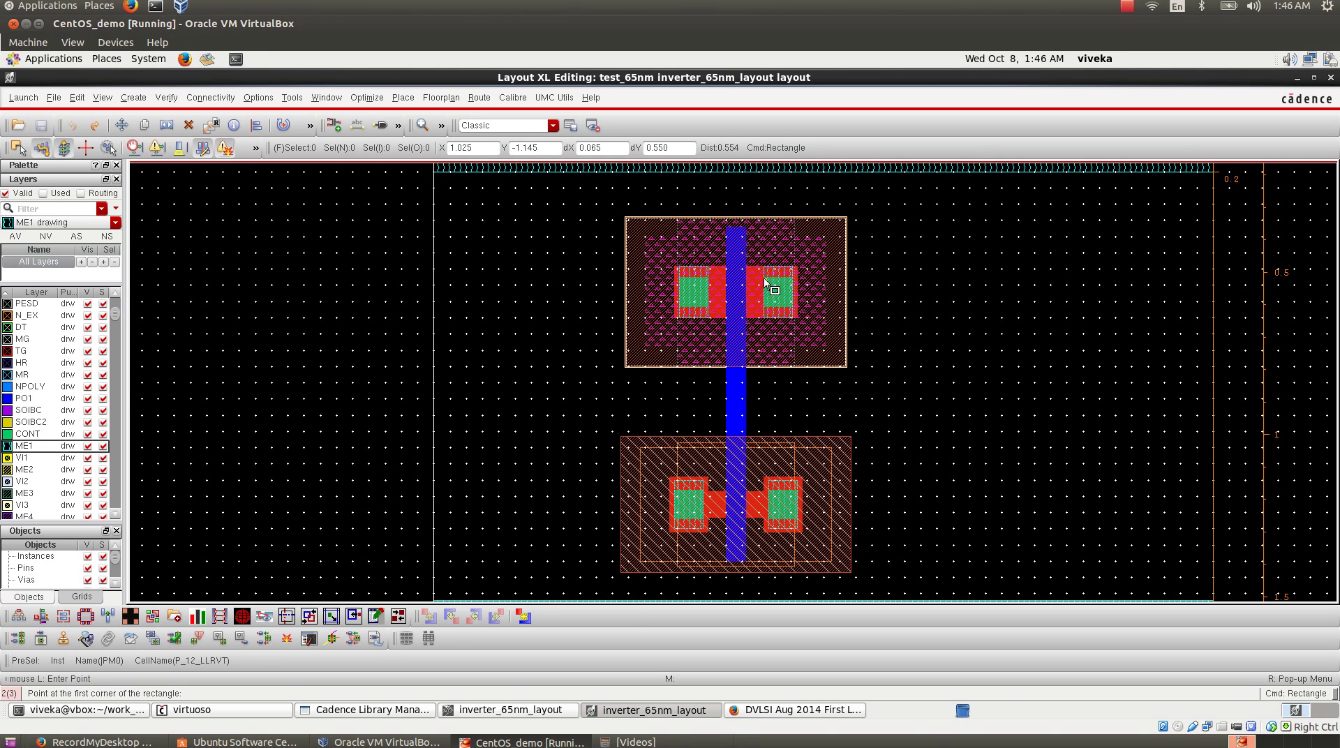
{"action": "right_click_drag", "start_coordinate": [710, 255], "coordinate": [866, 504]}
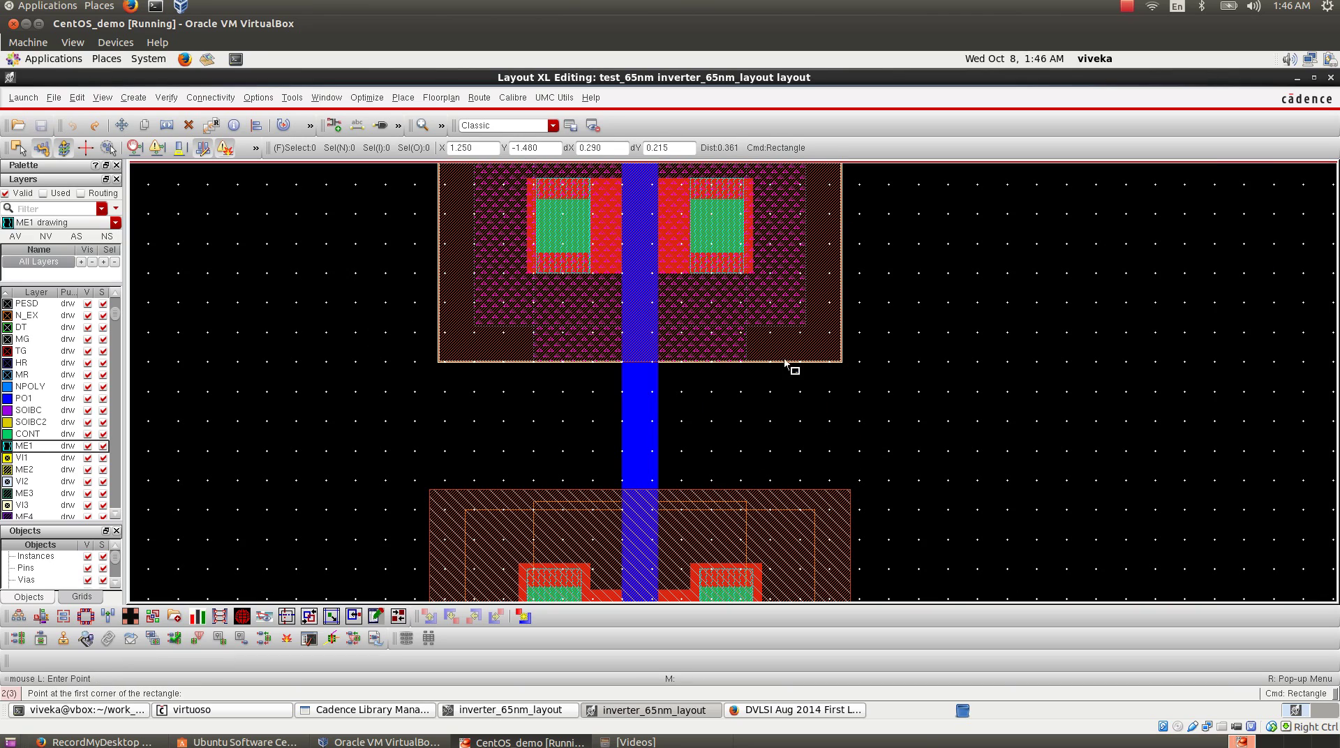
{"action": "right_click_drag", "start_coordinate": [657, 172], "coordinate": [831, 250]}
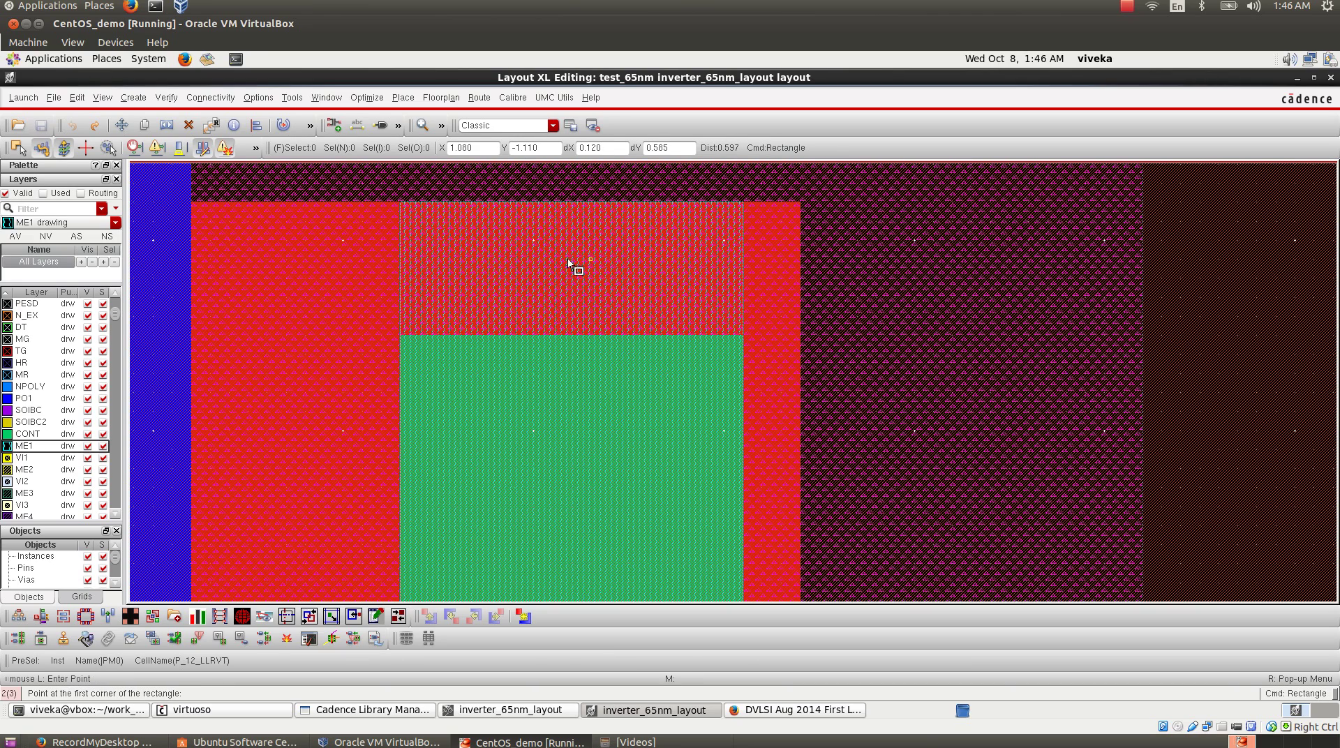
{"action": "left_click", "coordinate": [401, 203]}
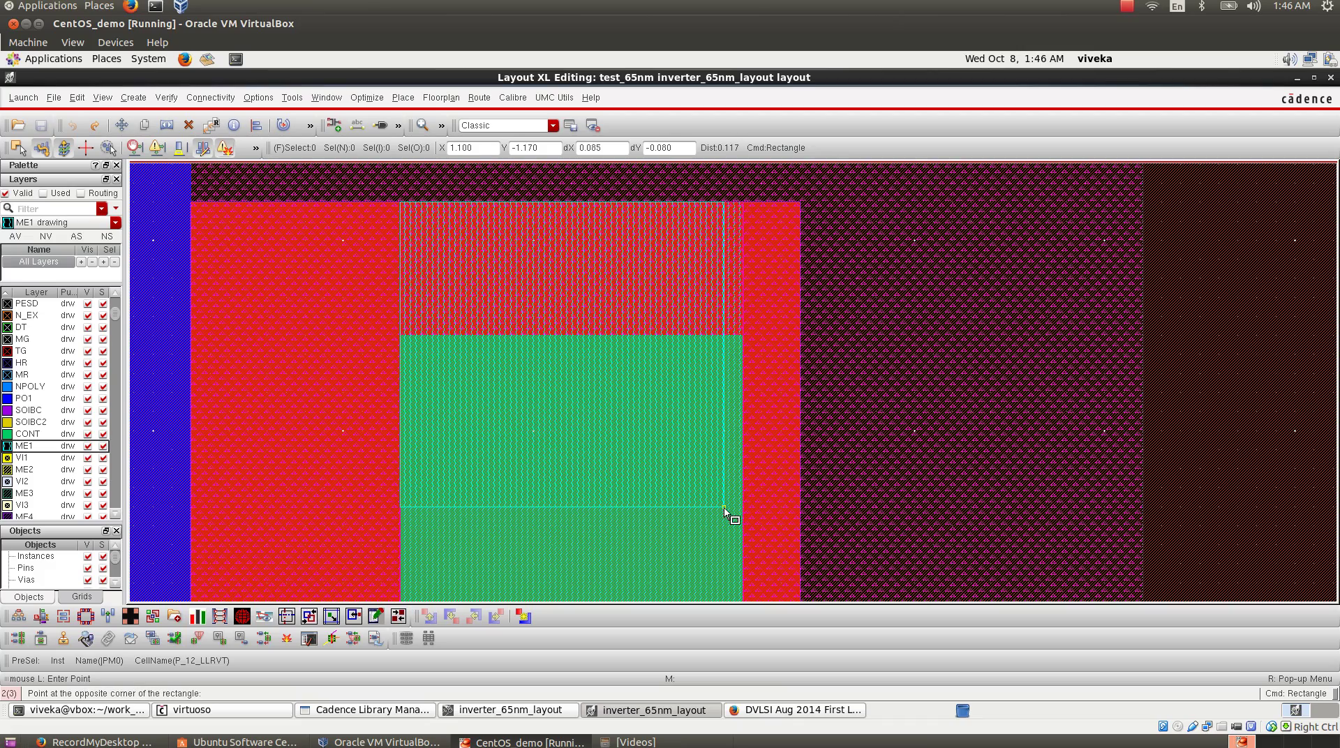
{"action": "key", "text": "shift+z"}
{"action": "key", "text": "shift+z"}
{"action": "key", "text": "shift+z"}
{"action": "key", "text": "shift+z"}
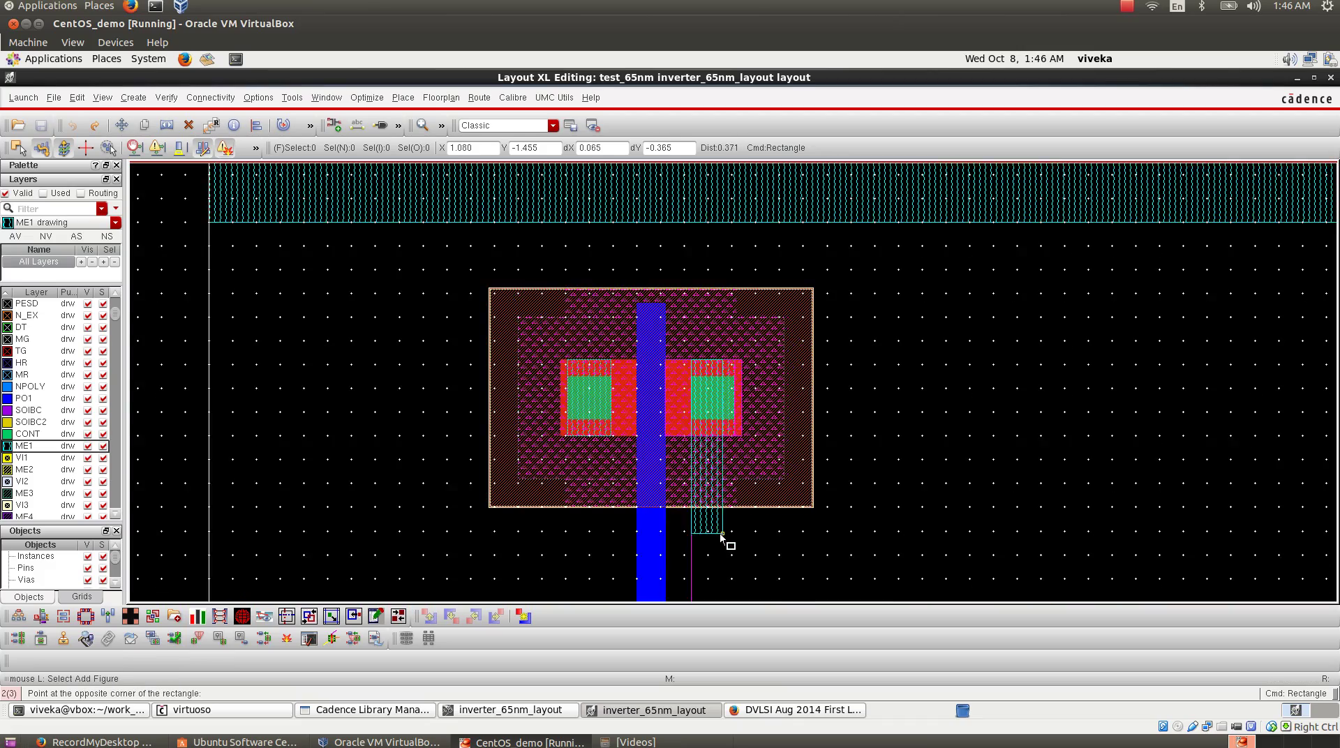
{"action": "right_click_drag", "start_coordinate": [668, 435], "coordinate": [778, 585]}
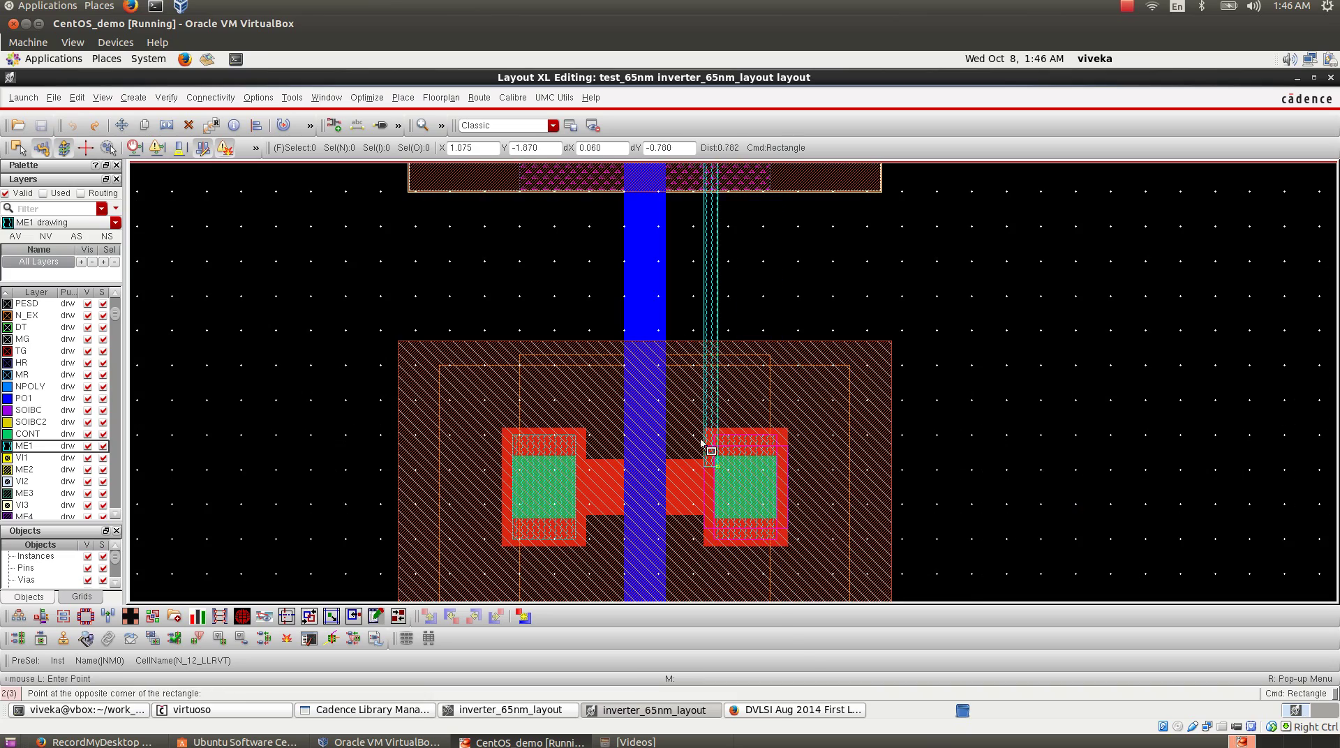
{"action": "right_click_drag", "start_coordinate": [652, 358], "coordinate": [811, 544]}
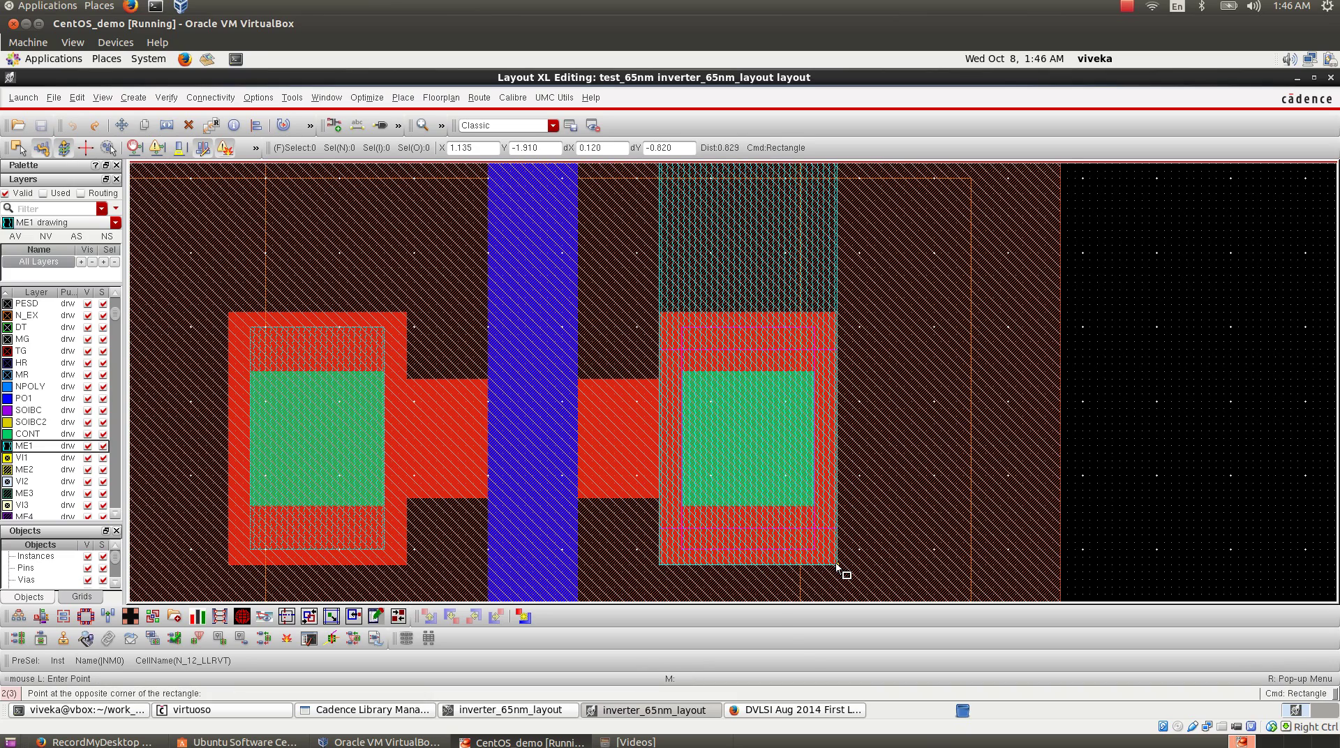
{"action": "left_click", "coordinate": [838, 564]}
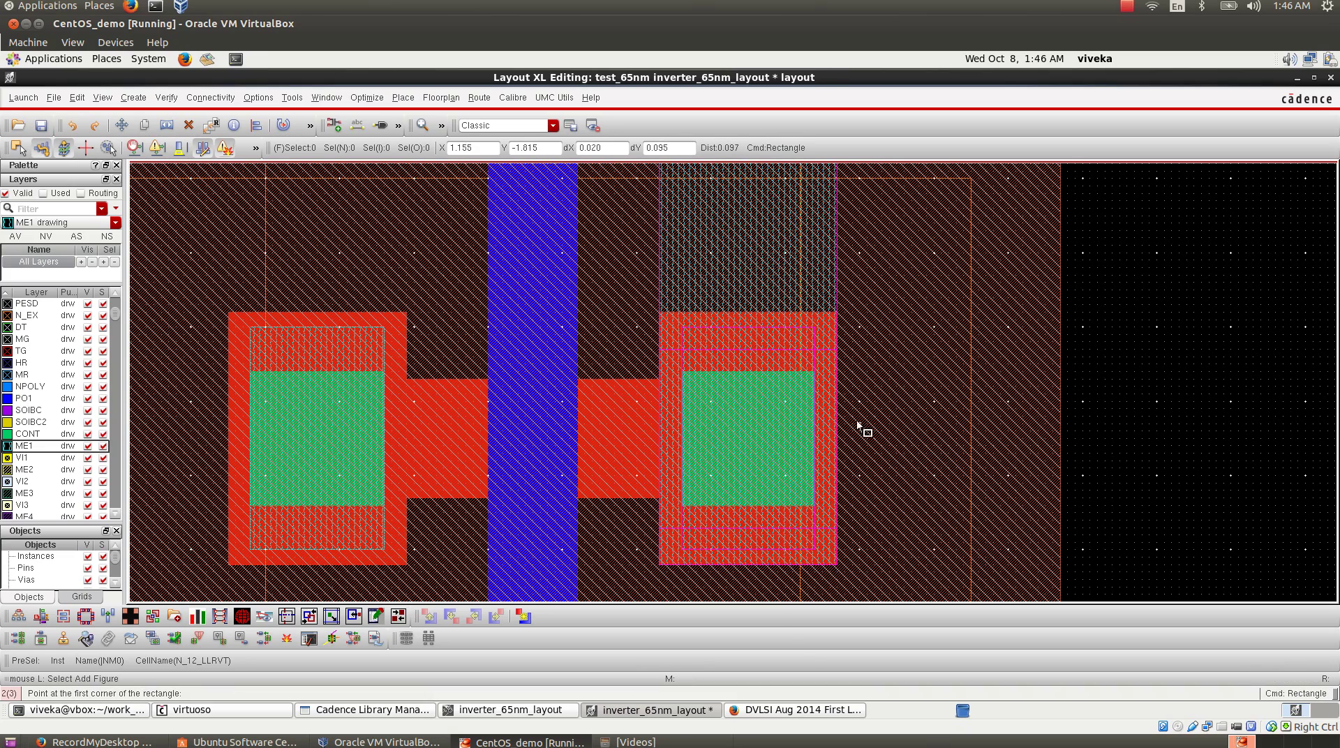
- Connect the PMOS's left-hand contact to the upper metal rail with an ME1 rectangle about 0.1 by 0.65 µm, reaching the rail's top edge
{"action": "key", "text": "shift+z"}
{"action": "key", "text": "shift+z"}
{"action": "key", "text": "shift+z"}
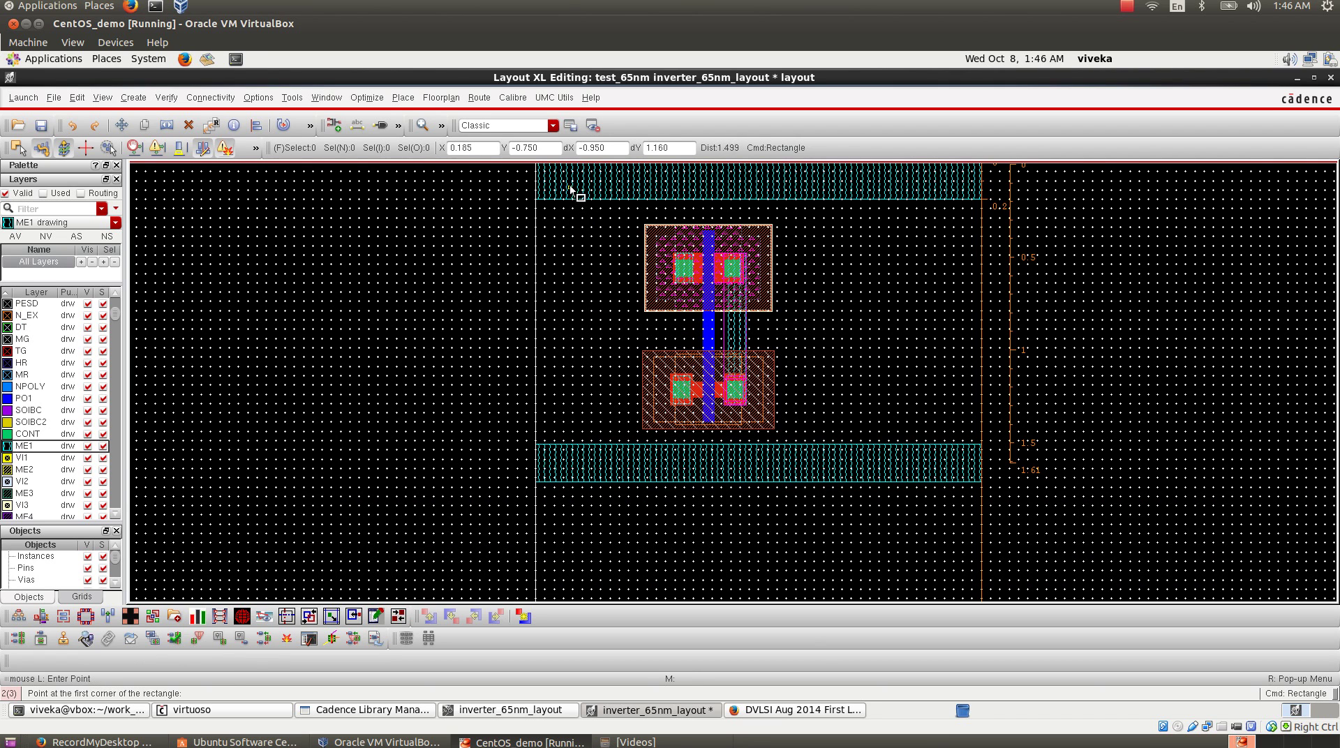
{"action": "right_click_drag", "start_coordinate": [570, 186], "coordinate": [821, 392]}
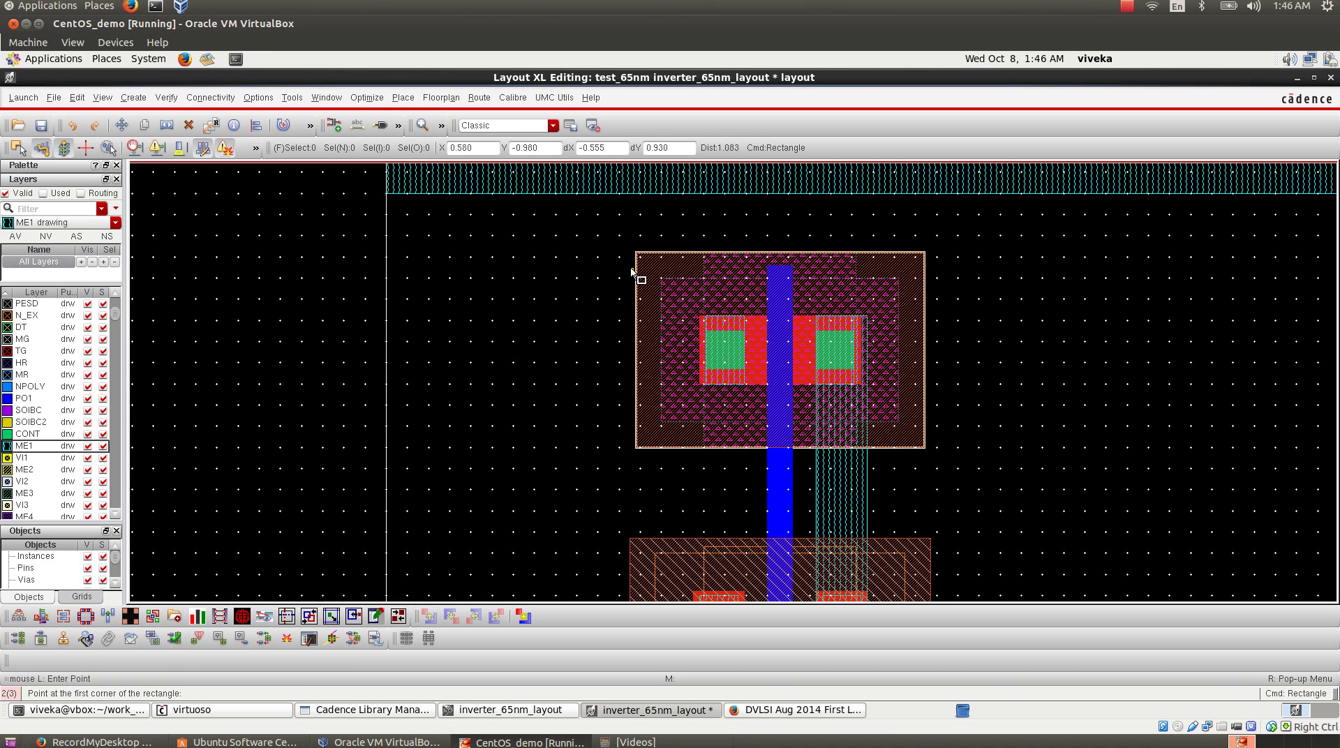
{"action": "right_click_drag", "start_coordinate": [632, 247], "coordinate": [829, 416]}
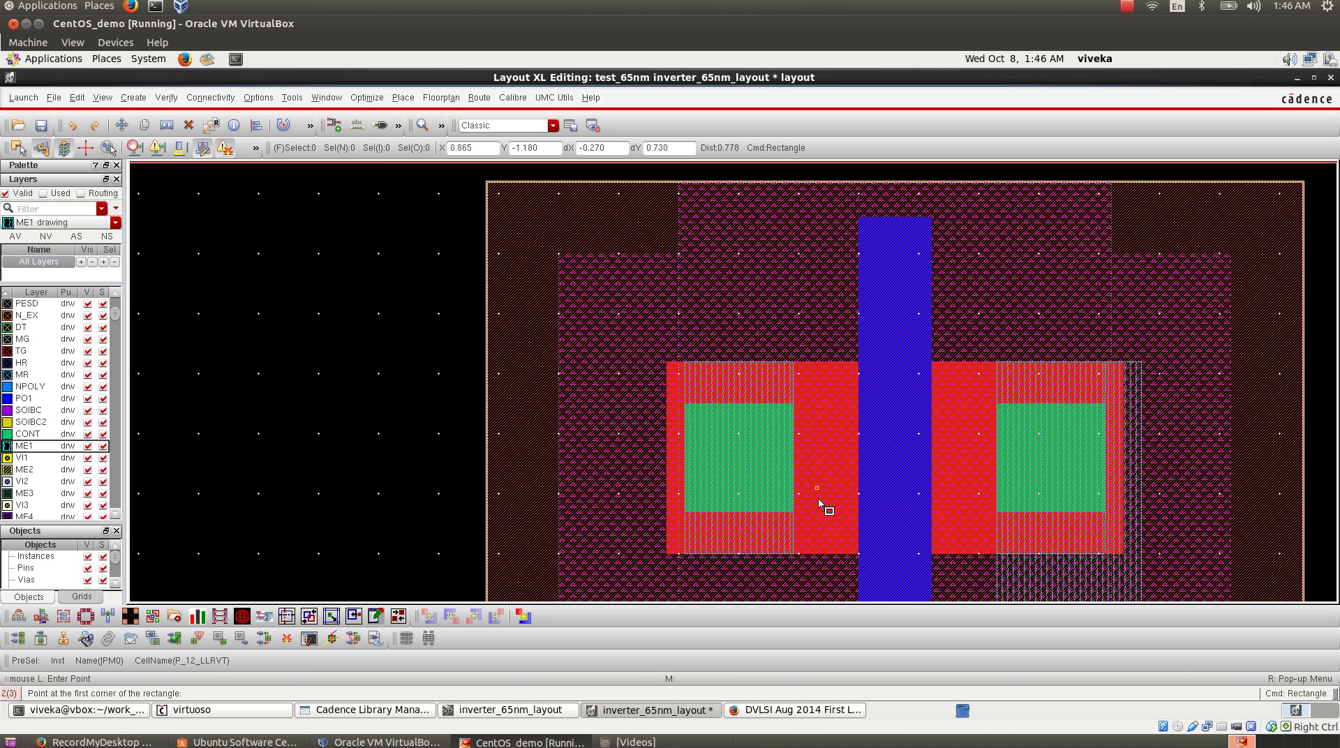
{"action": "left_click", "coordinate": [793, 557]}
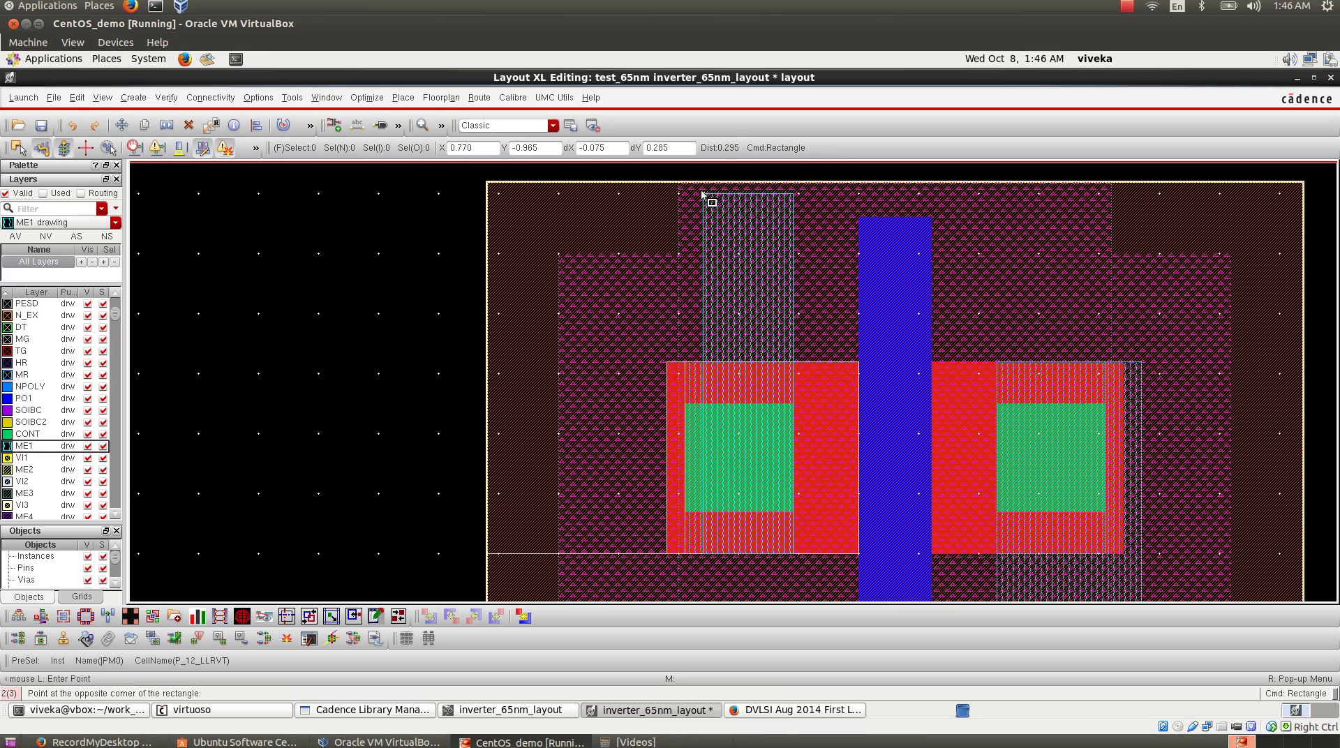
{"action": "key", "text": "shift+z"}
{"action": "key", "text": "shift+z"}
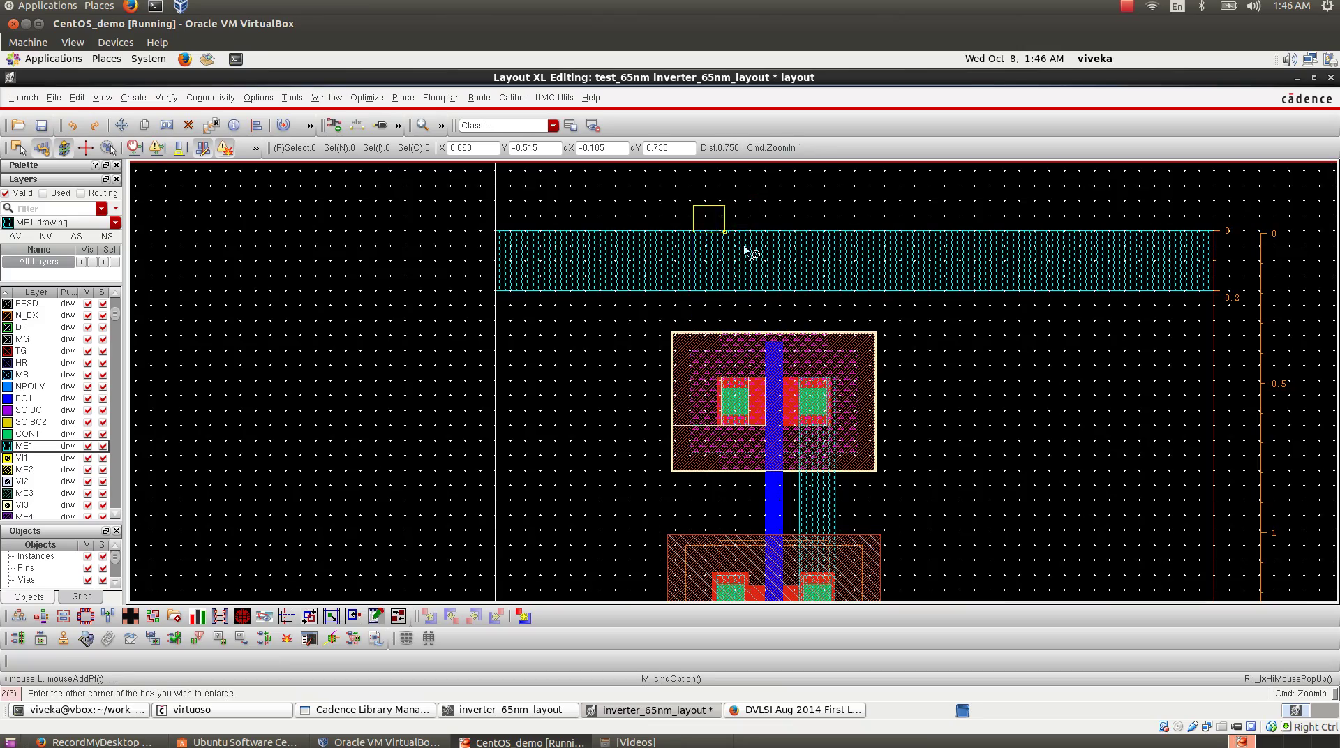
{"action": "scroll", "coordinate": [748, 244], "scroll_direction": "up", "scroll_amount": 4}
{"action": "scroll", "coordinate": [625, 374], "scroll_direction": "down", "scroll_amount": 3}
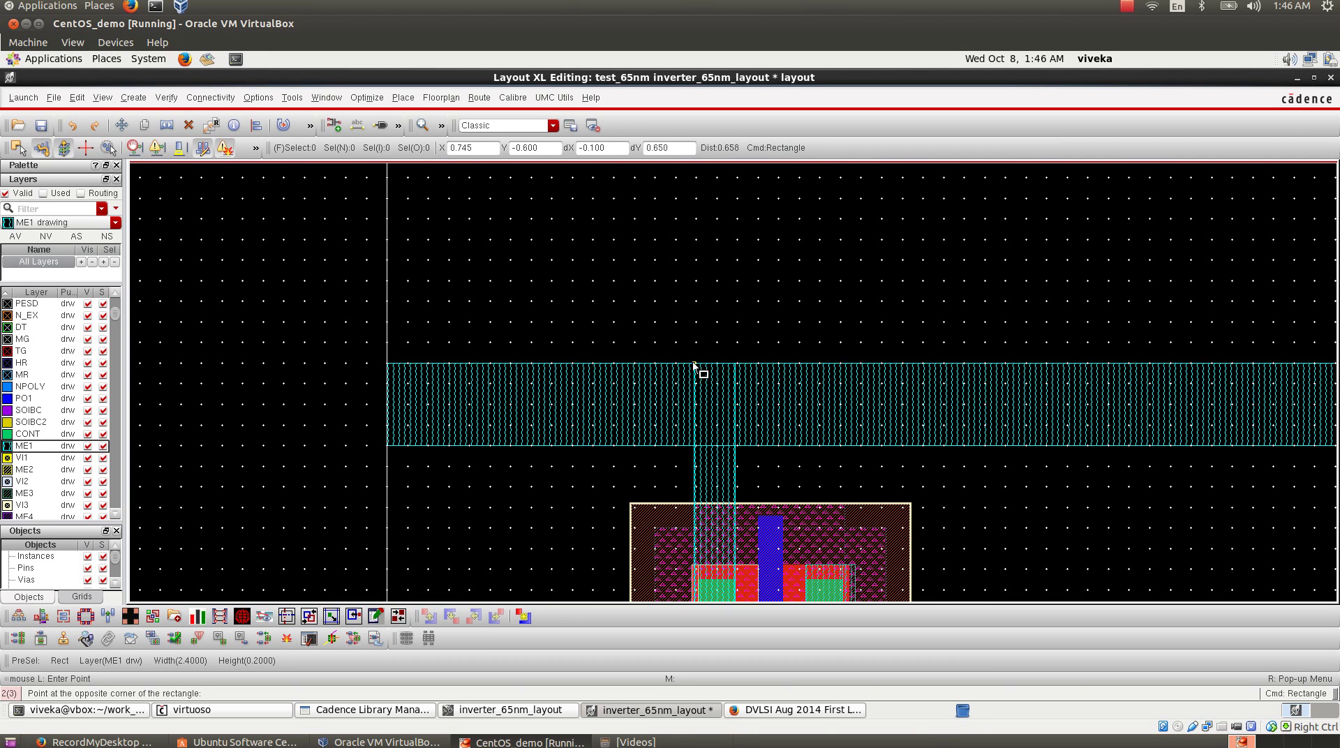
{"action": "left_click", "coordinate": [693, 363]}
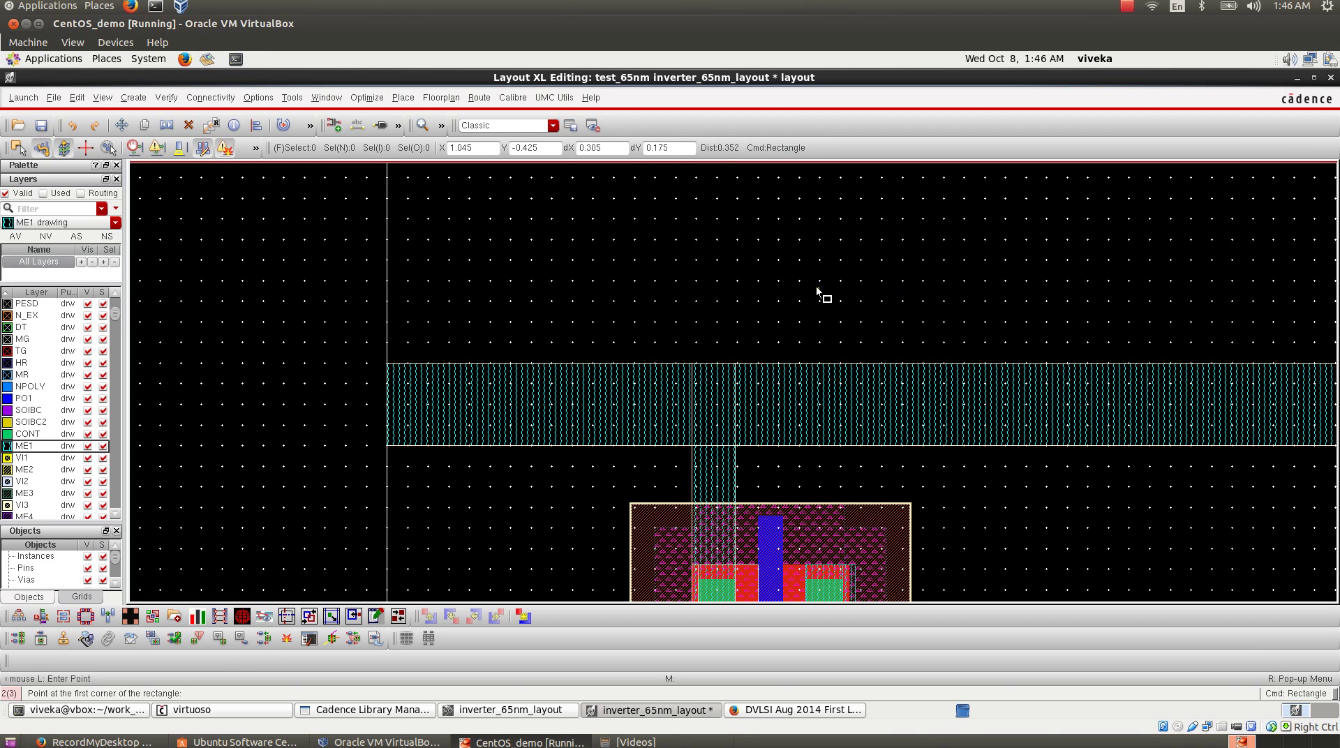
- Draw a trial ME1 rectangle about 1.035 by 0.265 µm in the empty area above the upper rail
{"action": "left_click", "coordinate": [750, 265]}
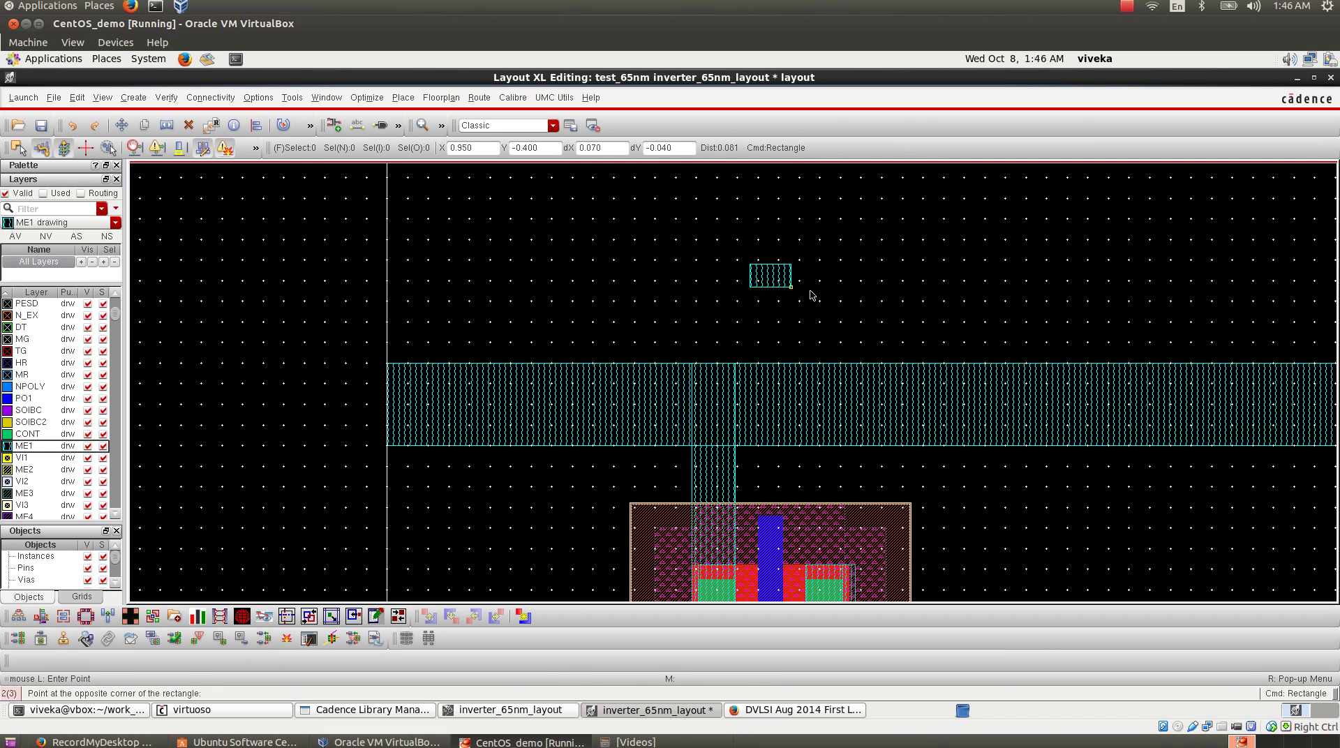
{"action": "key", "text": "Escape"}
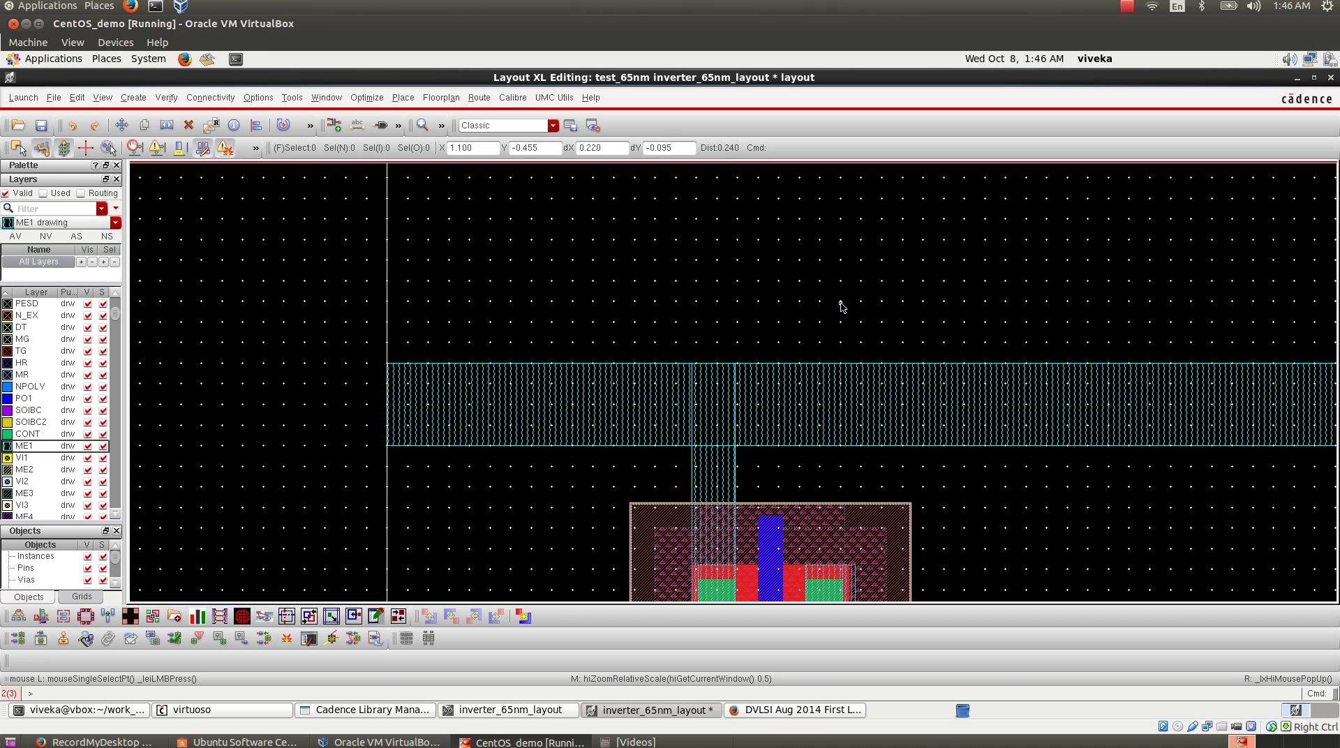
{"action": "key", "text": "r"}
{"action": "left_click", "coordinate": [484, 219]}
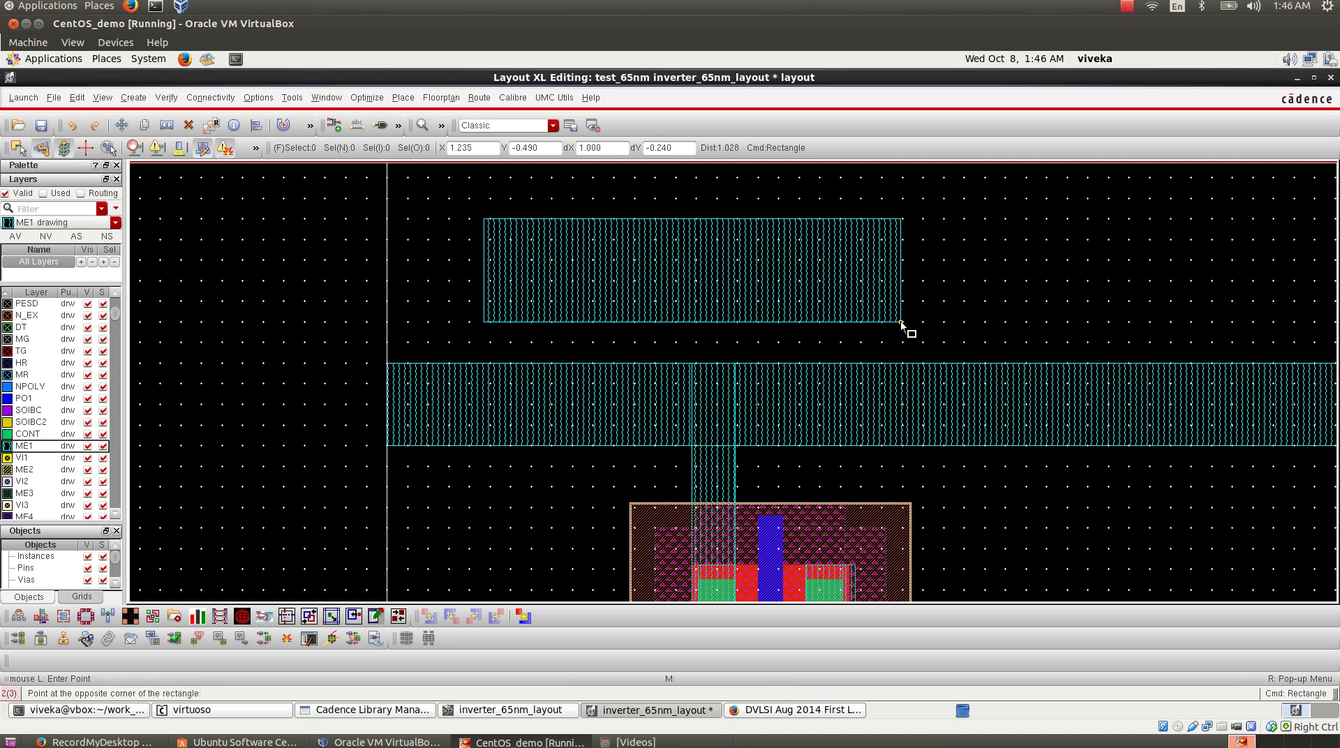
{"action": "left_click", "coordinate": [910, 327]}
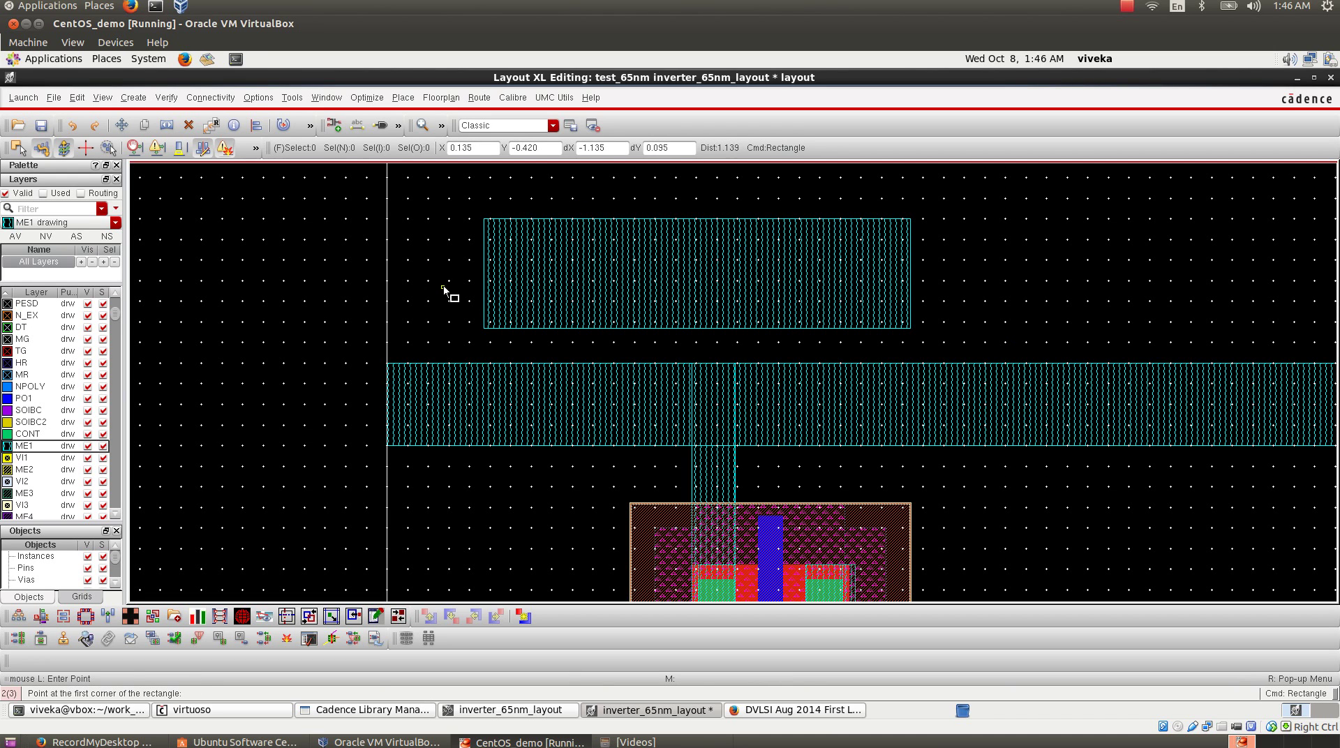
{"action": "right_click_drag", "start_coordinate": [444, 280], "coordinate": [974, 342]}
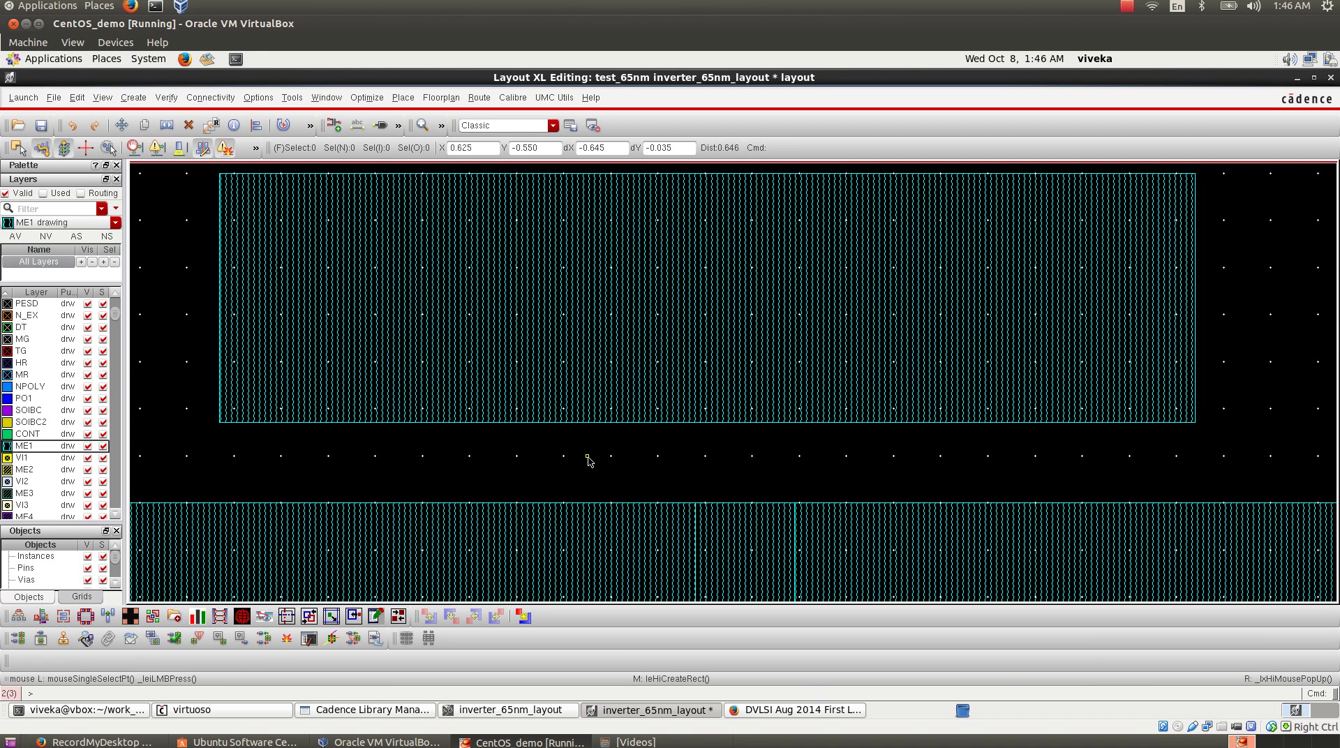
- Stretch the lower edge of the trial ME1 rectangle upward by about 0.155 µm
{"action": "key", "text": "s"}
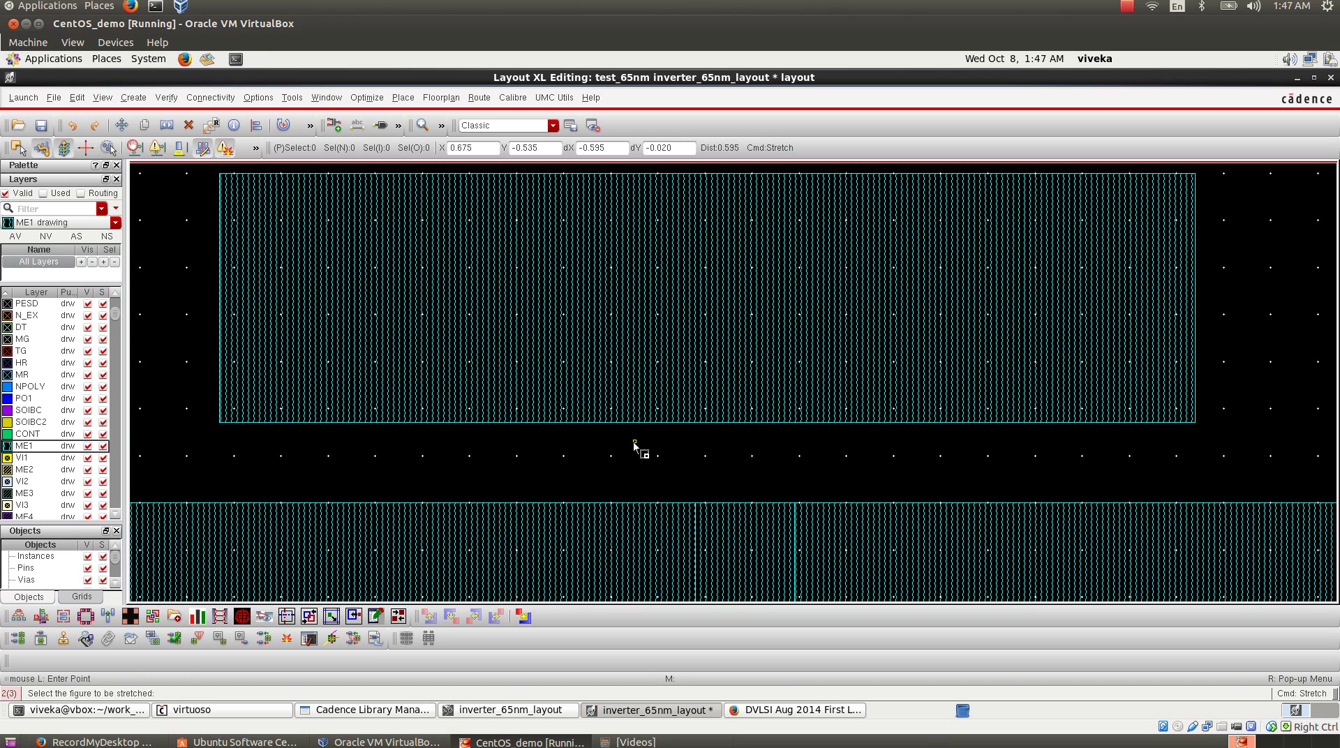
{"action": "key", "text": "Escape"}
{"action": "key", "text": "c"}
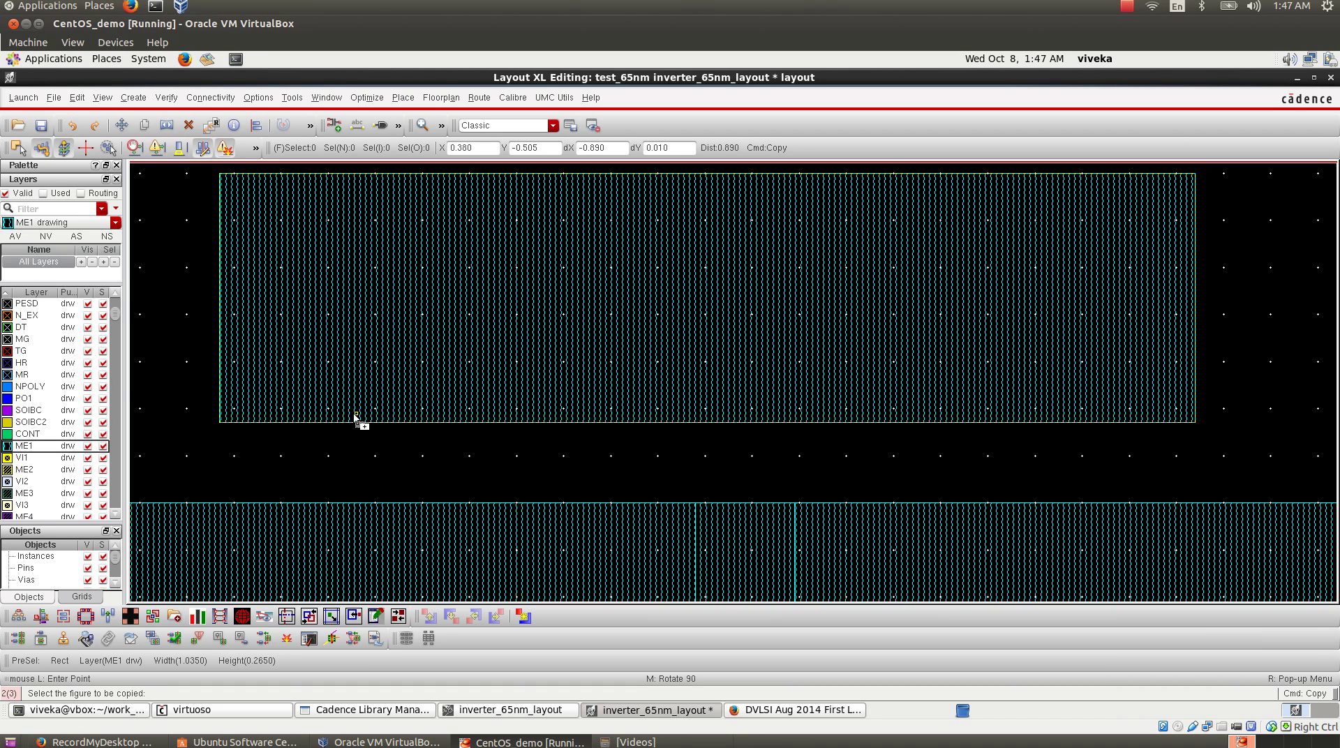
{"action": "key", "text": "Escape"}
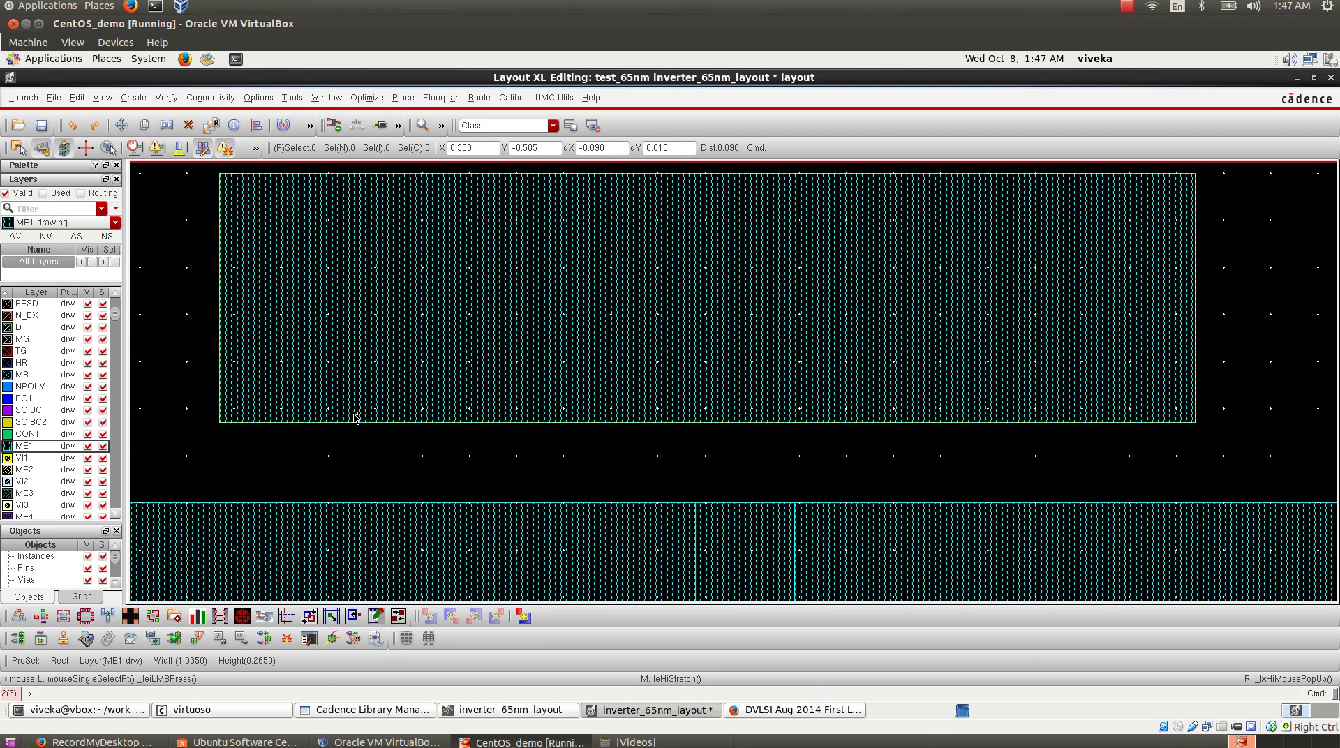
{"action": "key", "text": "s"}
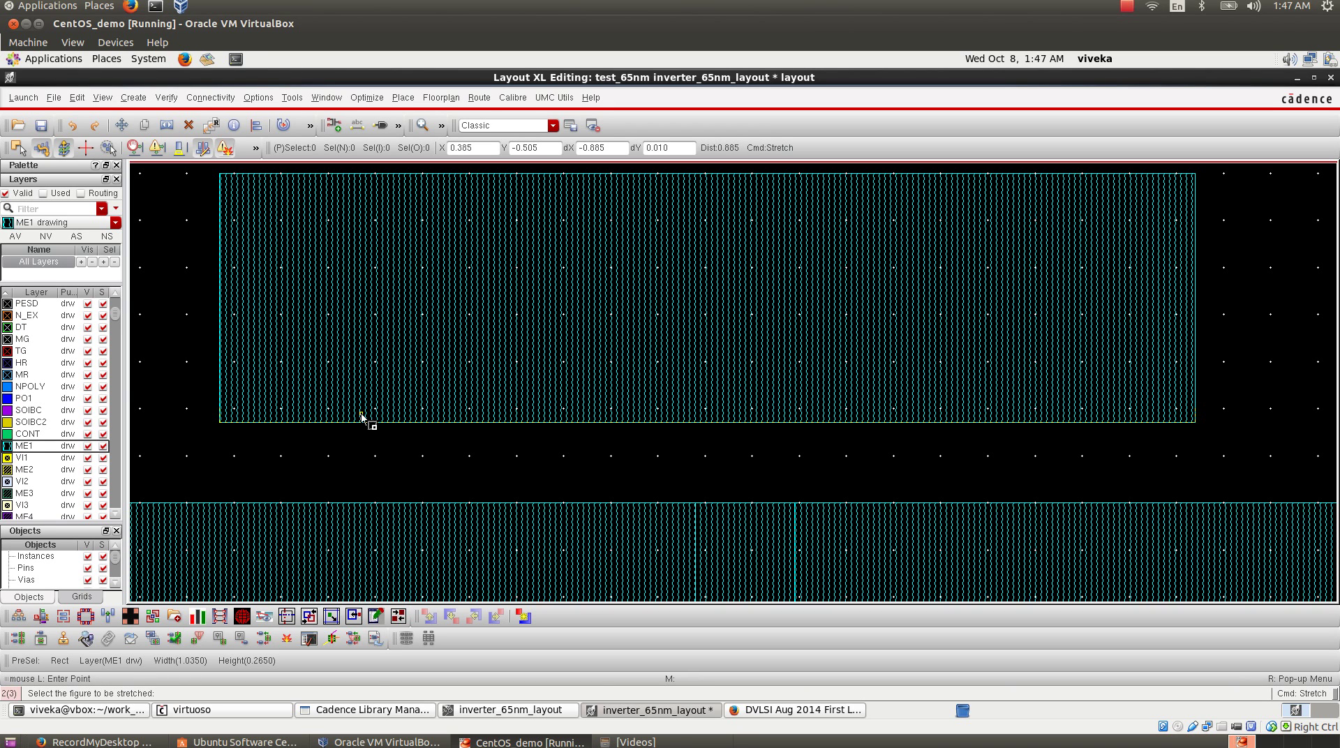
{"action": "left_click_drag", "start_coordinate": [360, 423], "coordinate": [380, 276]}
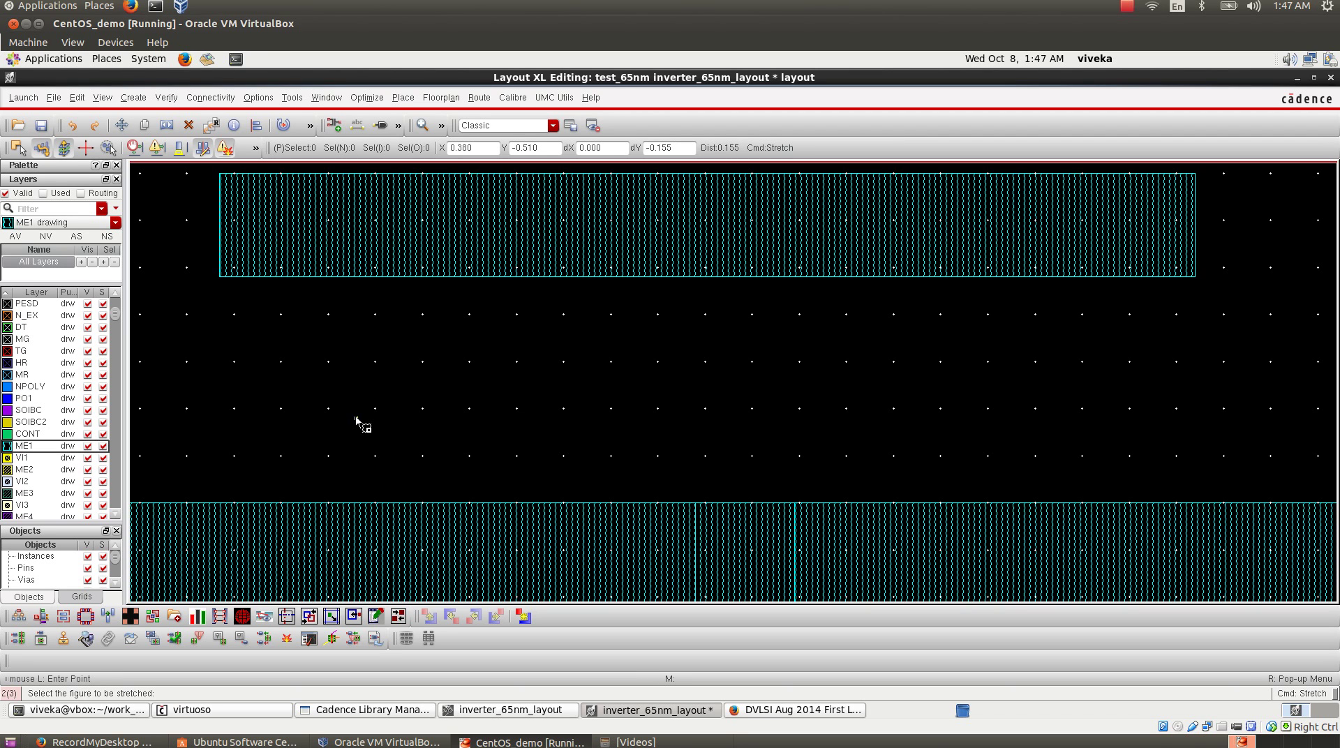
- Delete the trial ME1 rectangle above the upper rail
{"action": "key", "text": "f"}
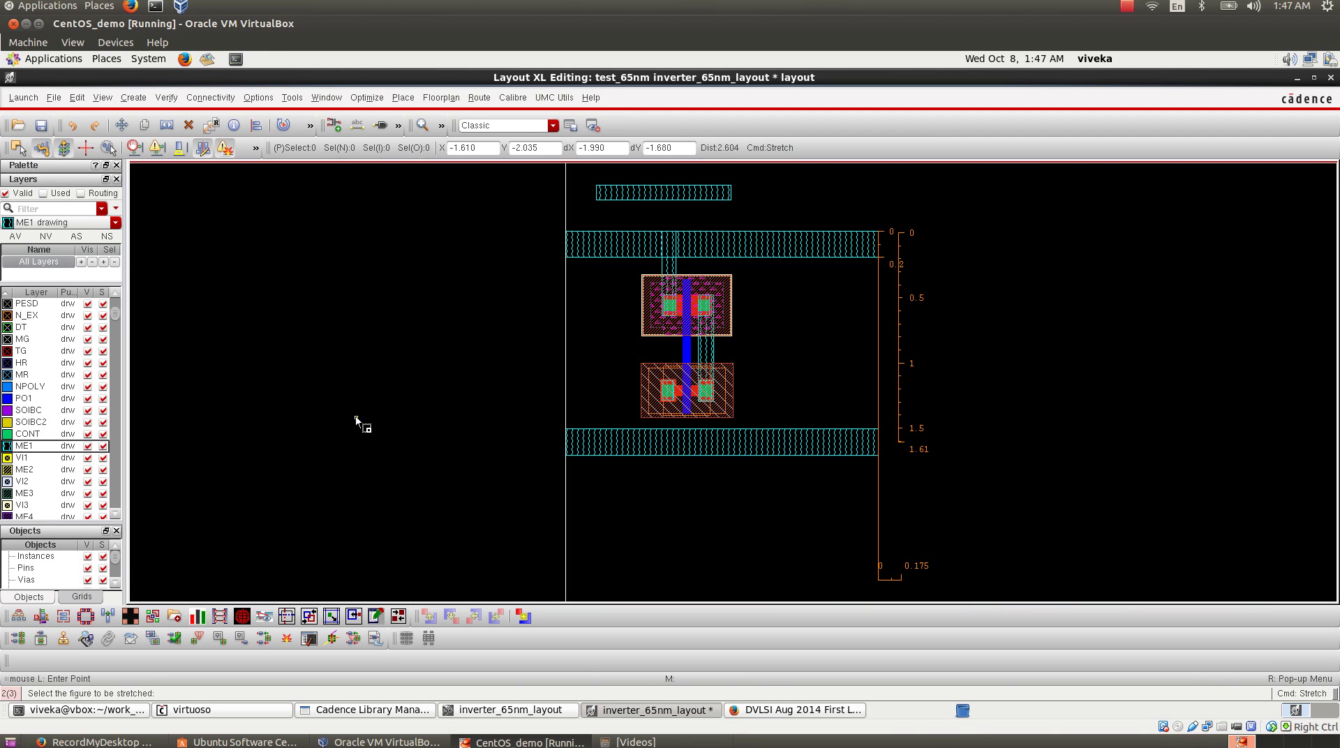
{"action": "left_click", "coordinate": [675, 195]}
{"action": "key", "text": "Delete"}
{"action": "left_click", "coordinate": [717, 195]}
{"action": "key", "text": "Escape"}
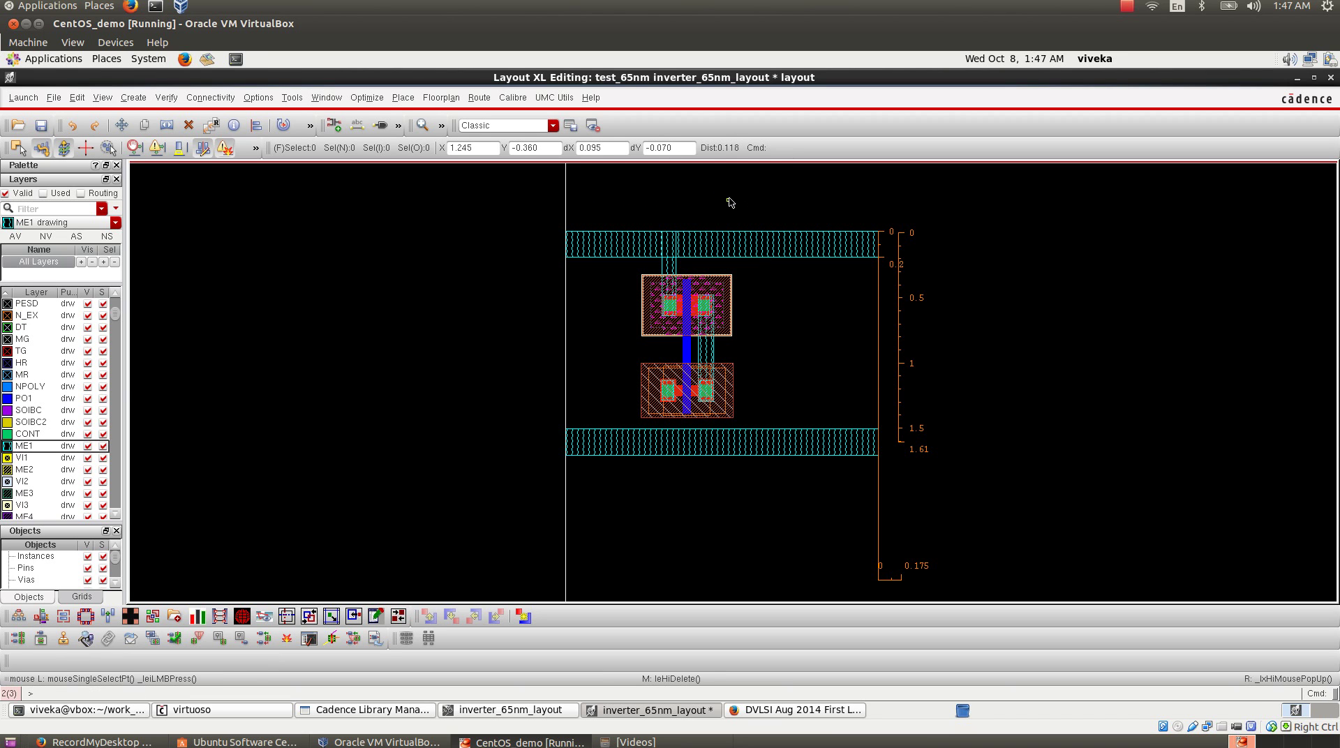
- Connect the NMOS's left-hand contact to the lower metal rail with an ME1 rectangle about 0.1 by 0.57 µm, reaching the rail's bottom edge
{"action": "right_click_drag", "start_coordinate": [545, 296], "coordinate": [844, 478]}
{"action": "right_click_drag", "start_coordinate": [525, 268], "coordinate": [927, 525]}
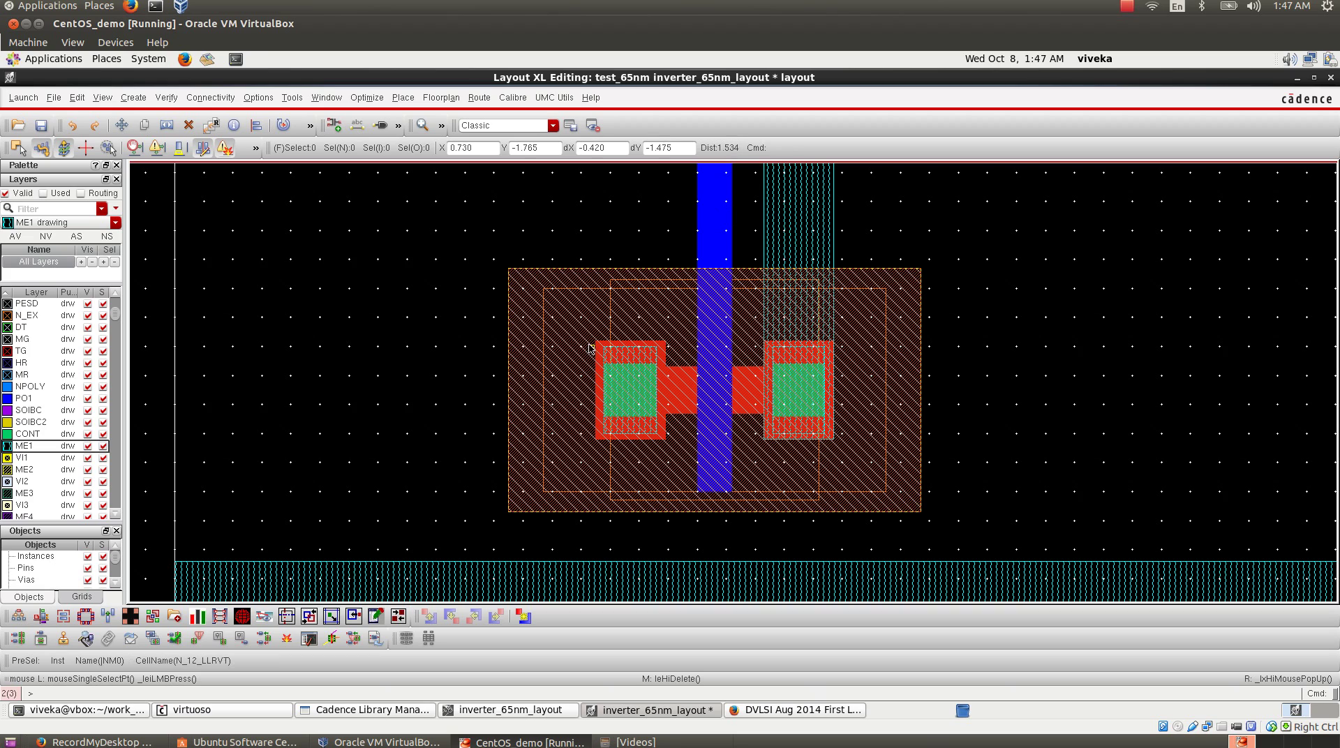
{"action": "right_click_drag", "start_coordinate": [555, 314], "coordinate": [720, 461]}
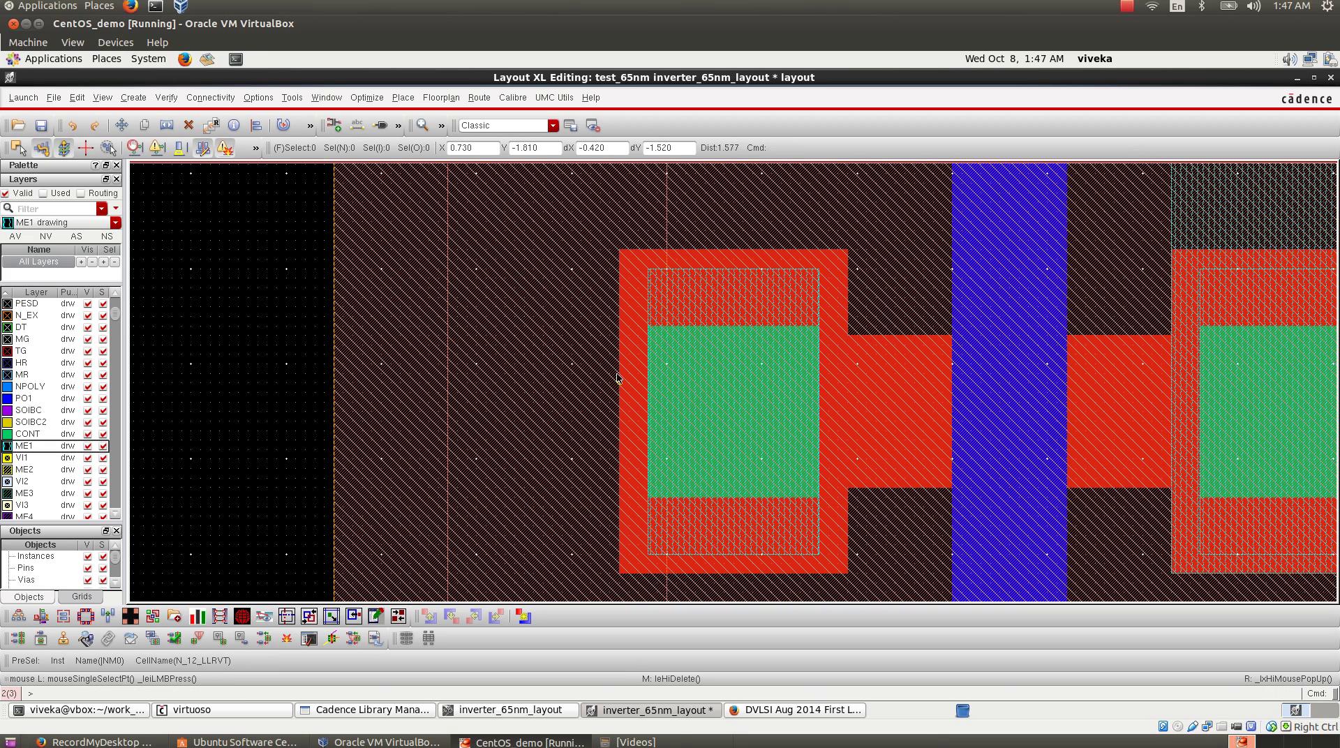
{"action": "key", "text": "r"}
{"action": "left_click", "coordinate": [652, 272]}
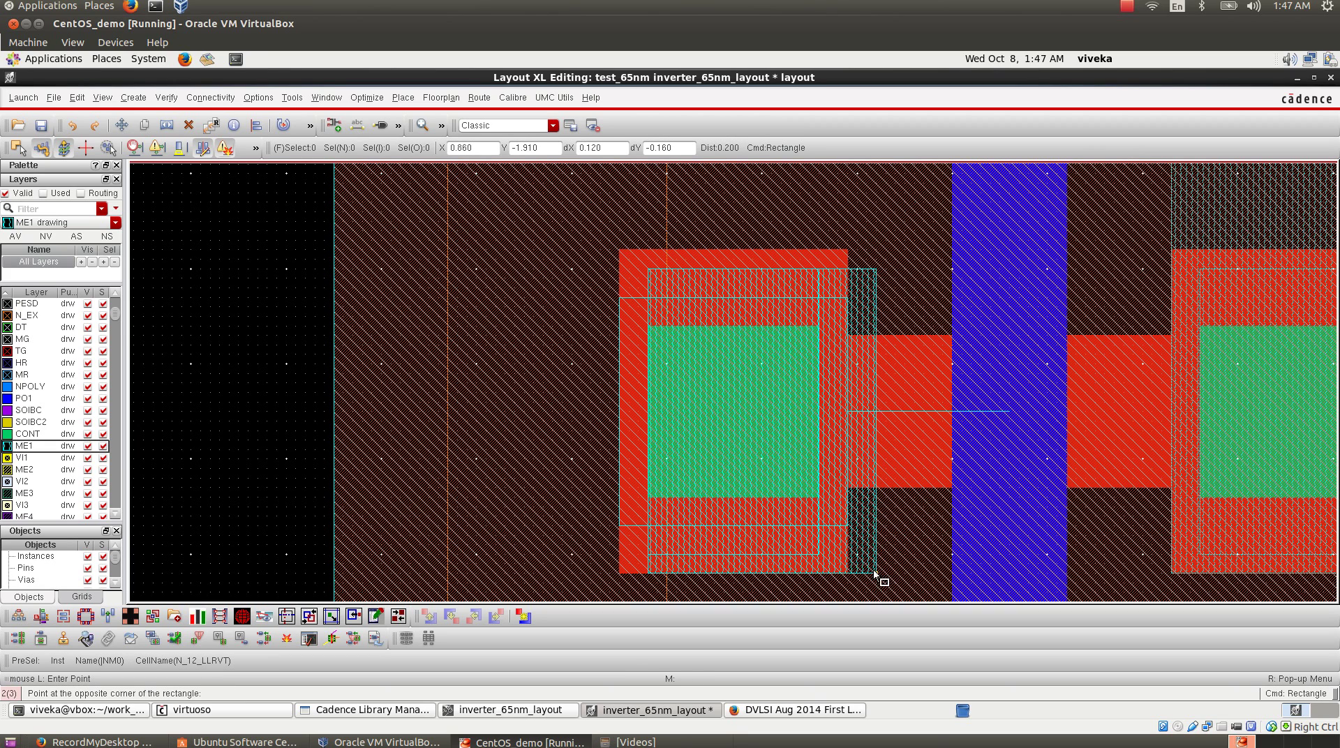
{"action": "key", "text": "shift+z"}
{"action": "key", "text": "shift+z"}
{"action": "key", "text": "shift+z"}
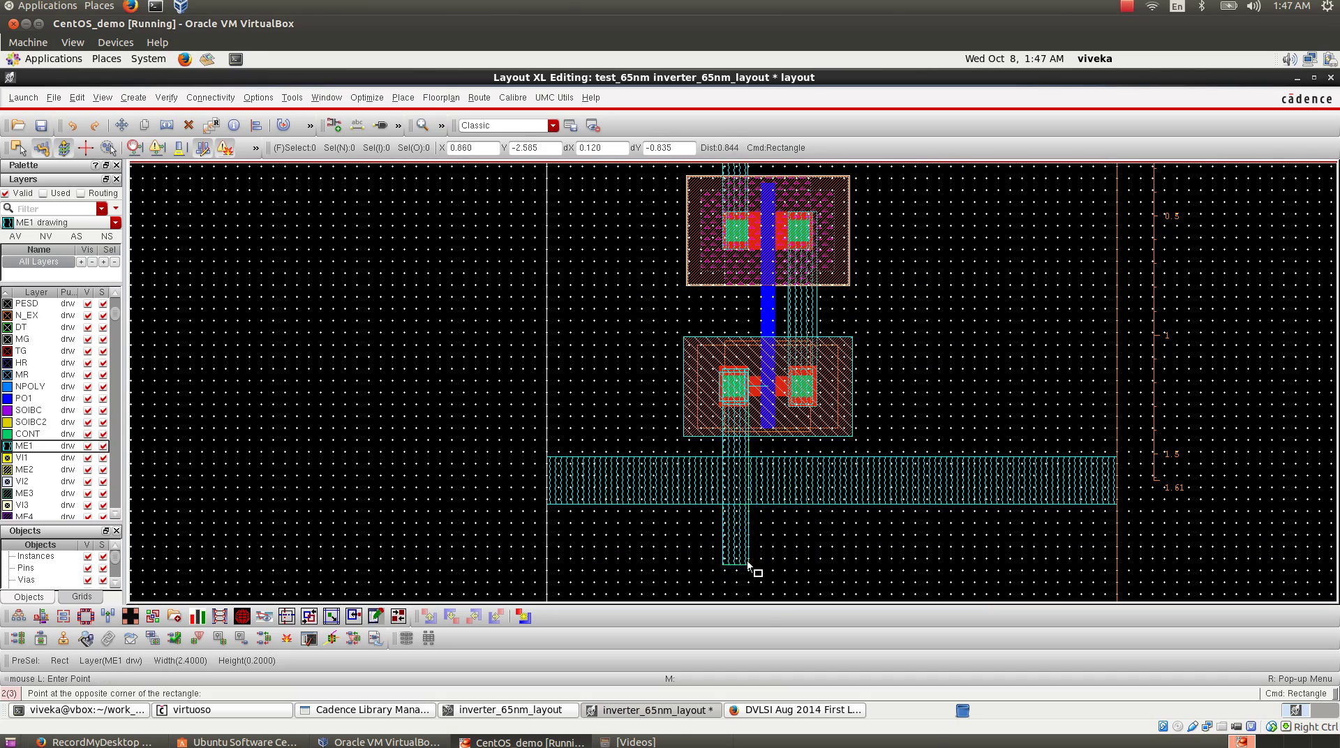
{"action": "right_click_drag", "start_coordinate": [595, 334], "coordinate": [808, 513]}
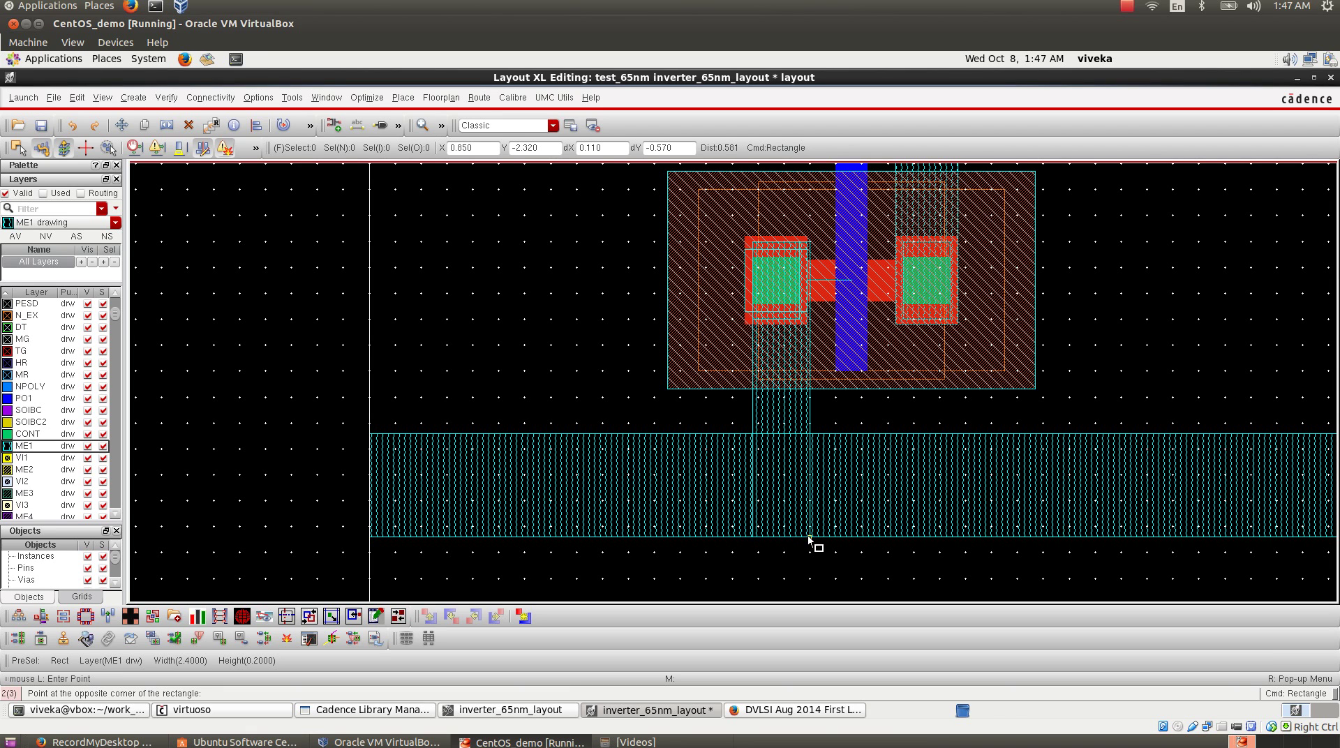
{"action": "left_click", "coordinate": [808, 537]}
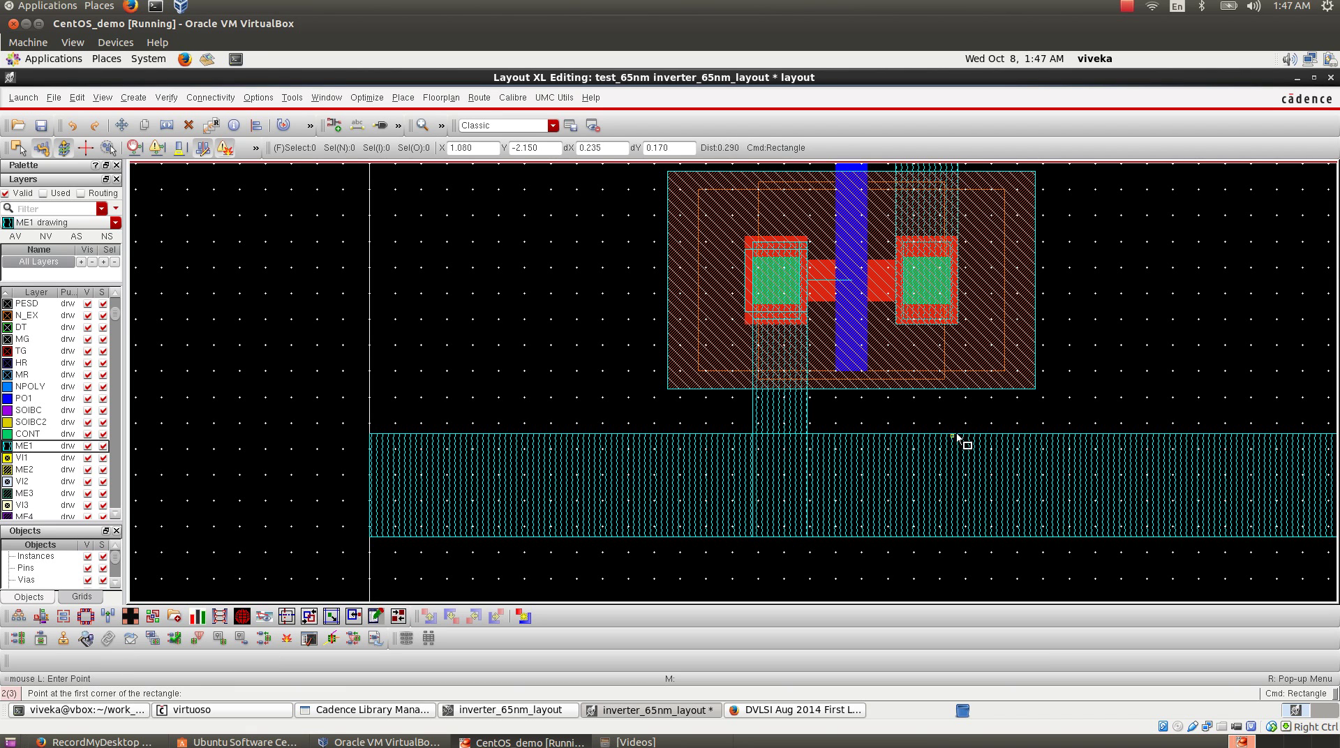
{"action": "key", "text": "shift+z"}
{"action": "key", "text": "shift+z"}
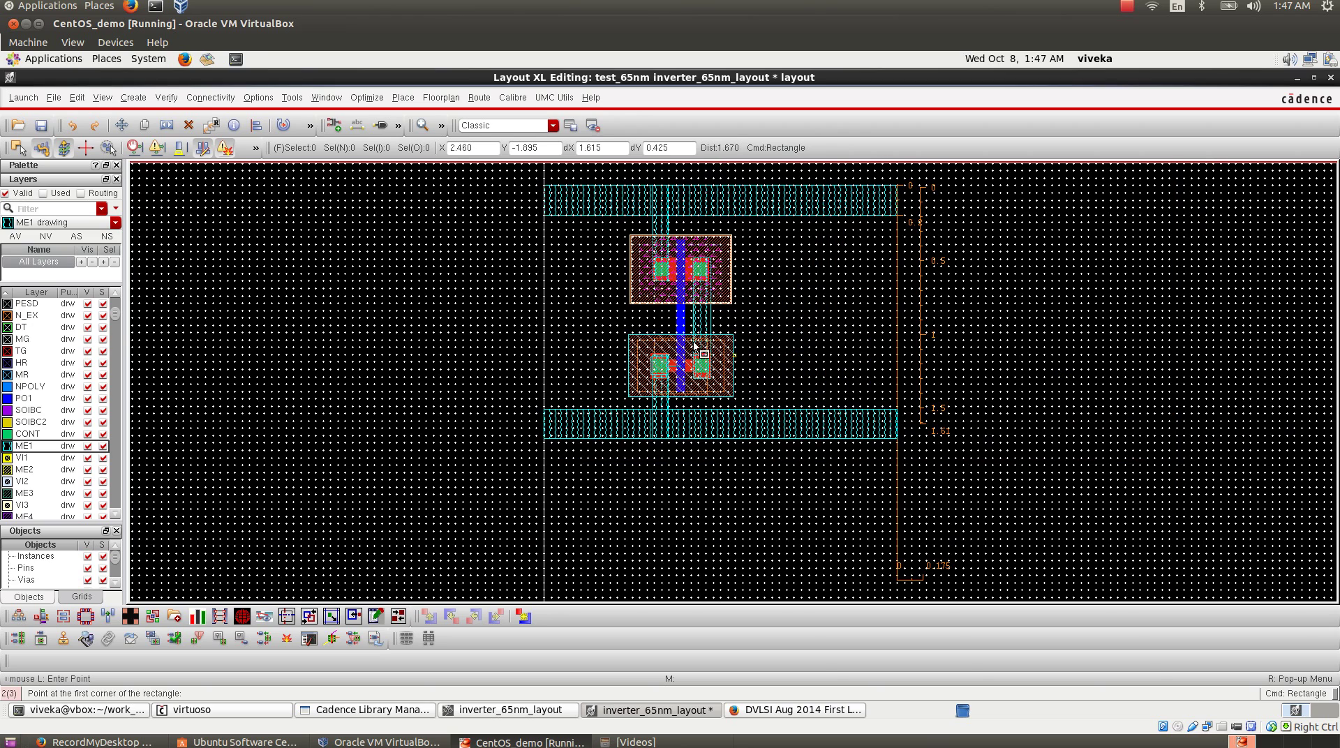
- Place a two-column M1_POLY via beside the poly gate, in the gap between the PMOS and NMOS
{"action": "right_click_drag", "start_coordinate": [594, 227], "coordinate": [745, 382]}
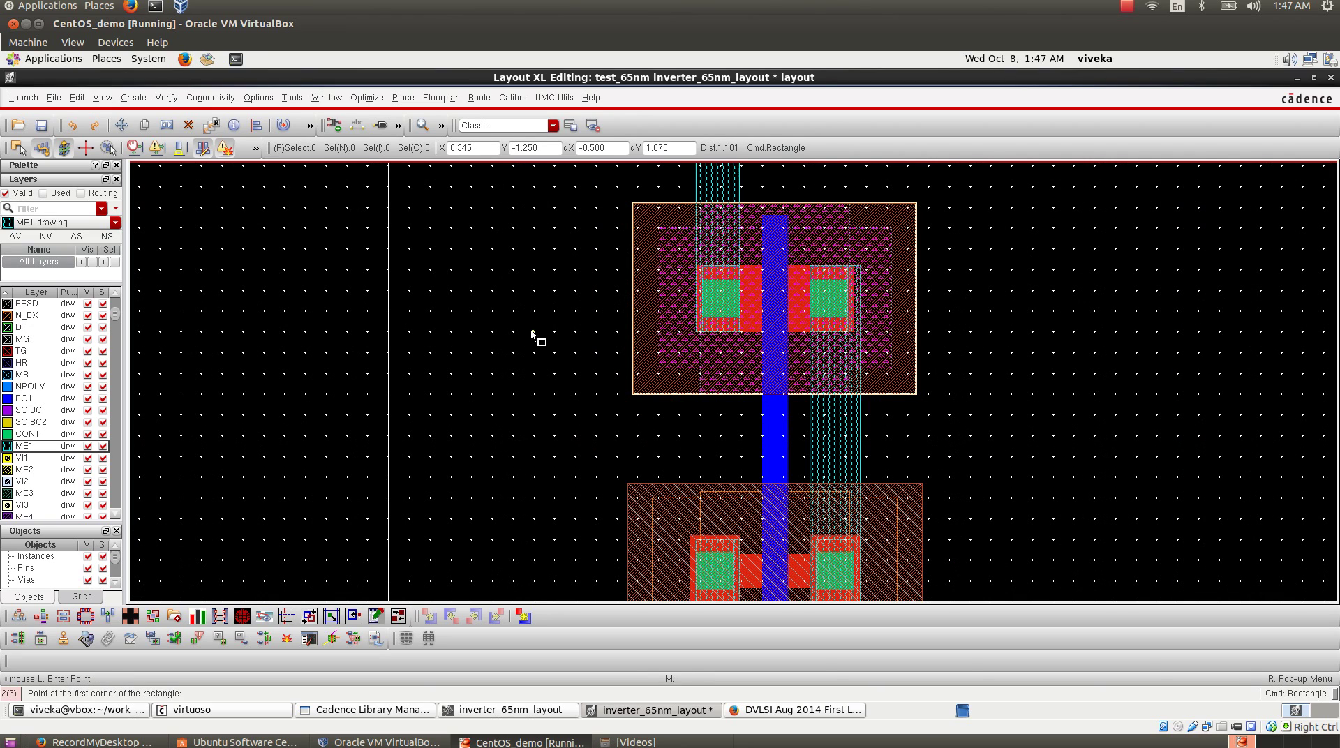
{"action": "right_click_drag", "start_coordinate": [532, 331], "coordinate": [991, 523]}
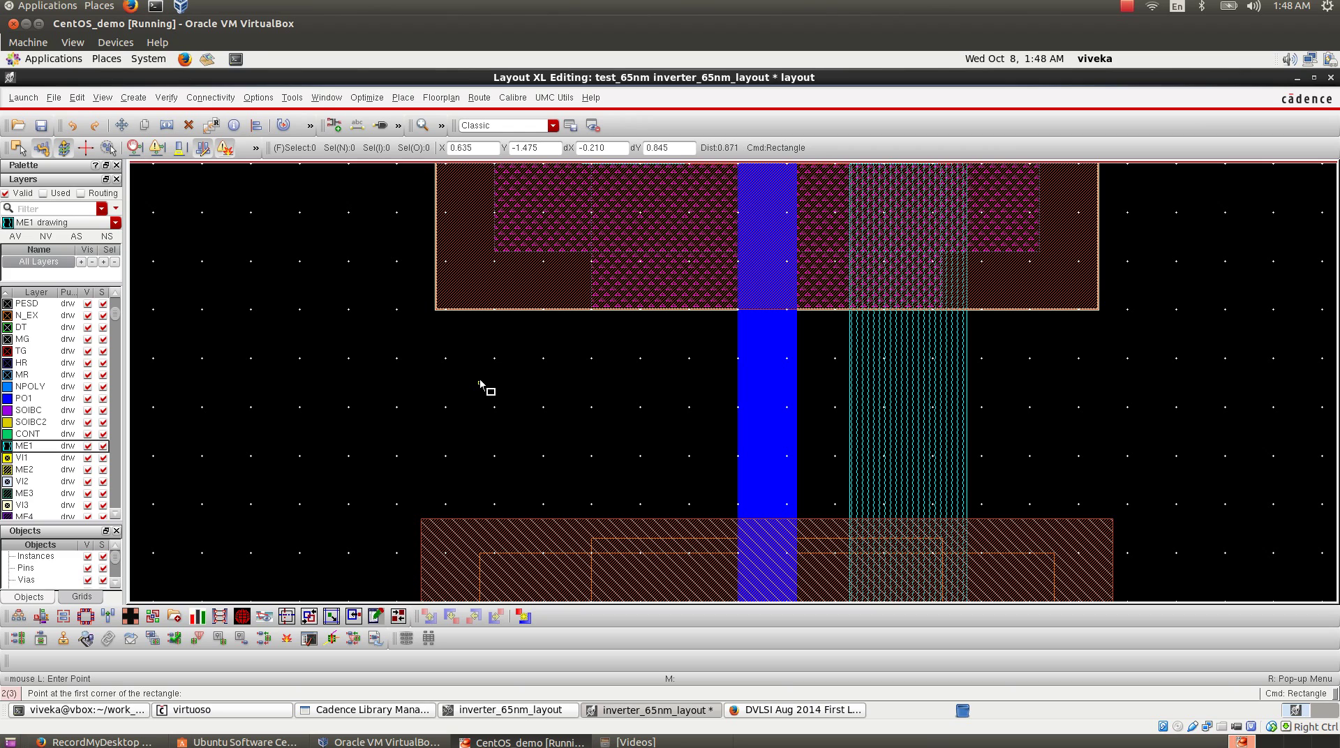
{"action": "key", "text": "o"}
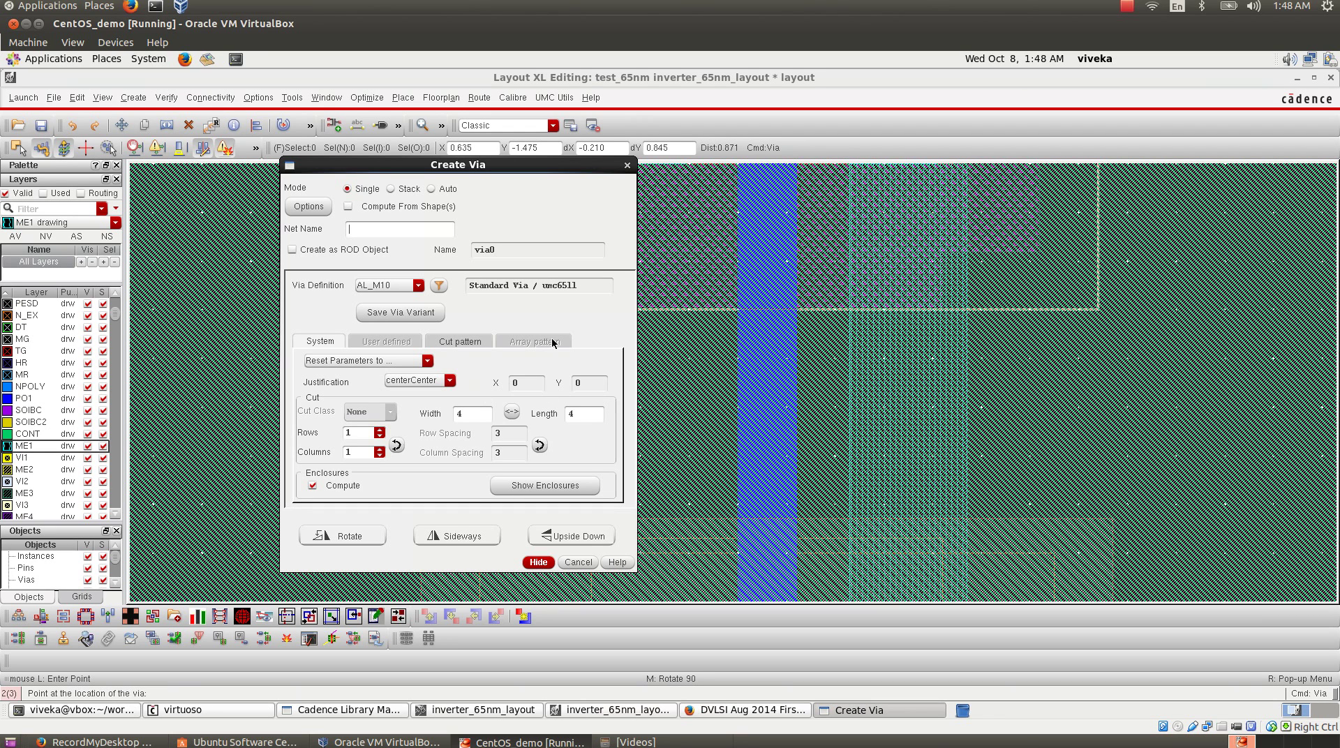
{"action": "left_click", "coordinate": [418, 286]}
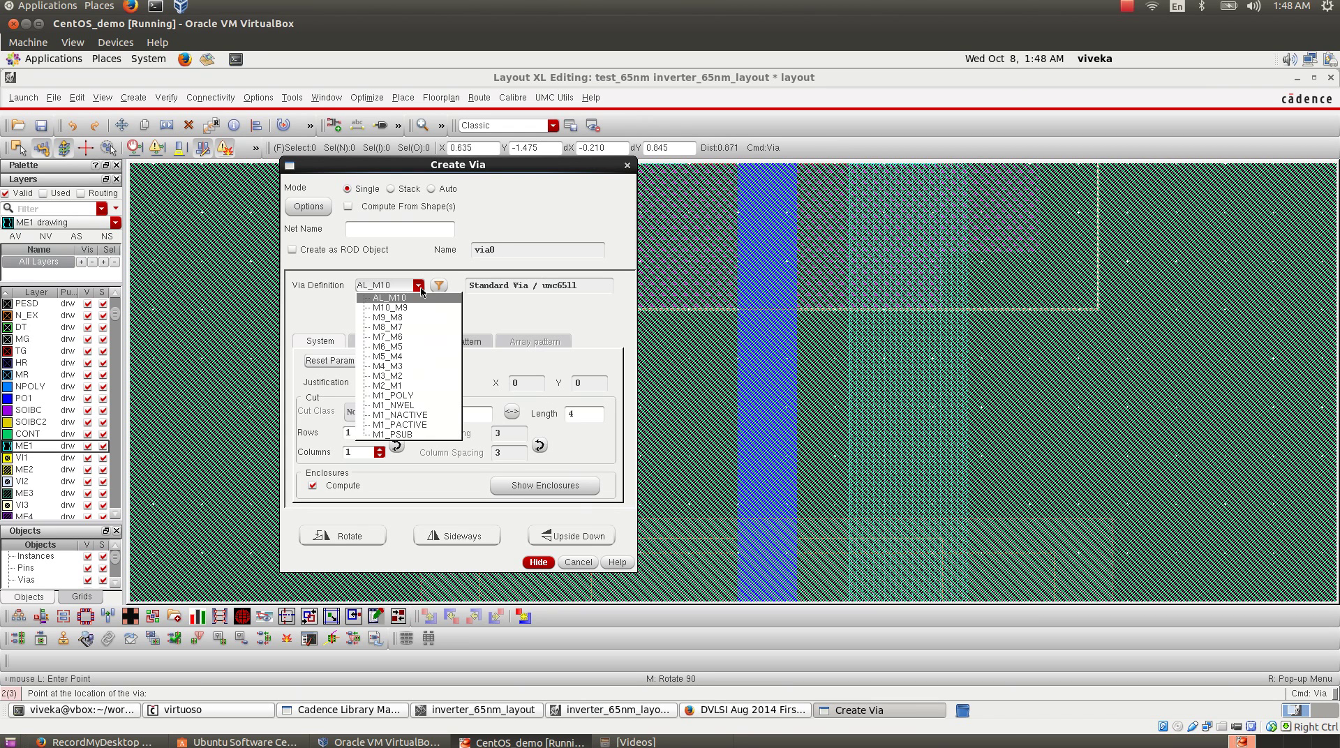
{"action": "left_click", "coordinate": [405, 395]}
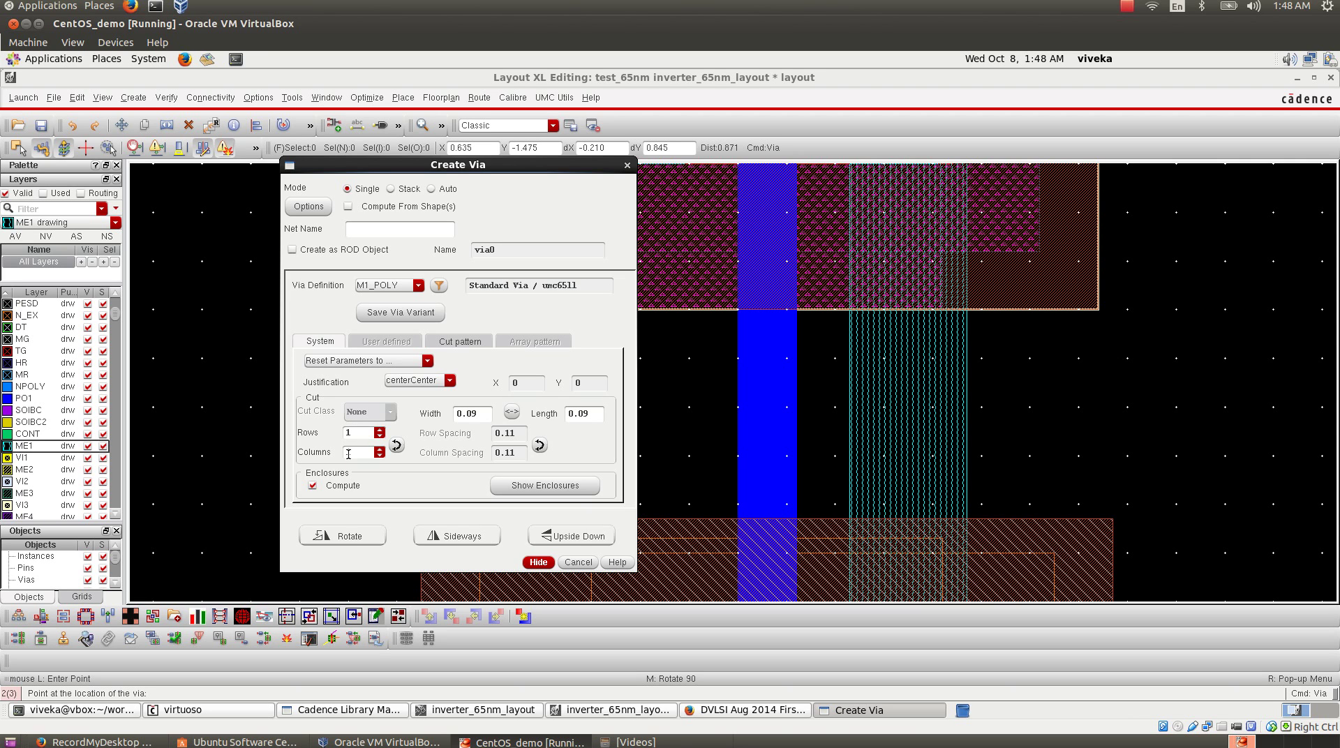
{"action": "double_click", "coordinate": [349, 452]}
{"action": "type", "text": "2"}
{"action": "left_click", "coordinate": [535, 562]}
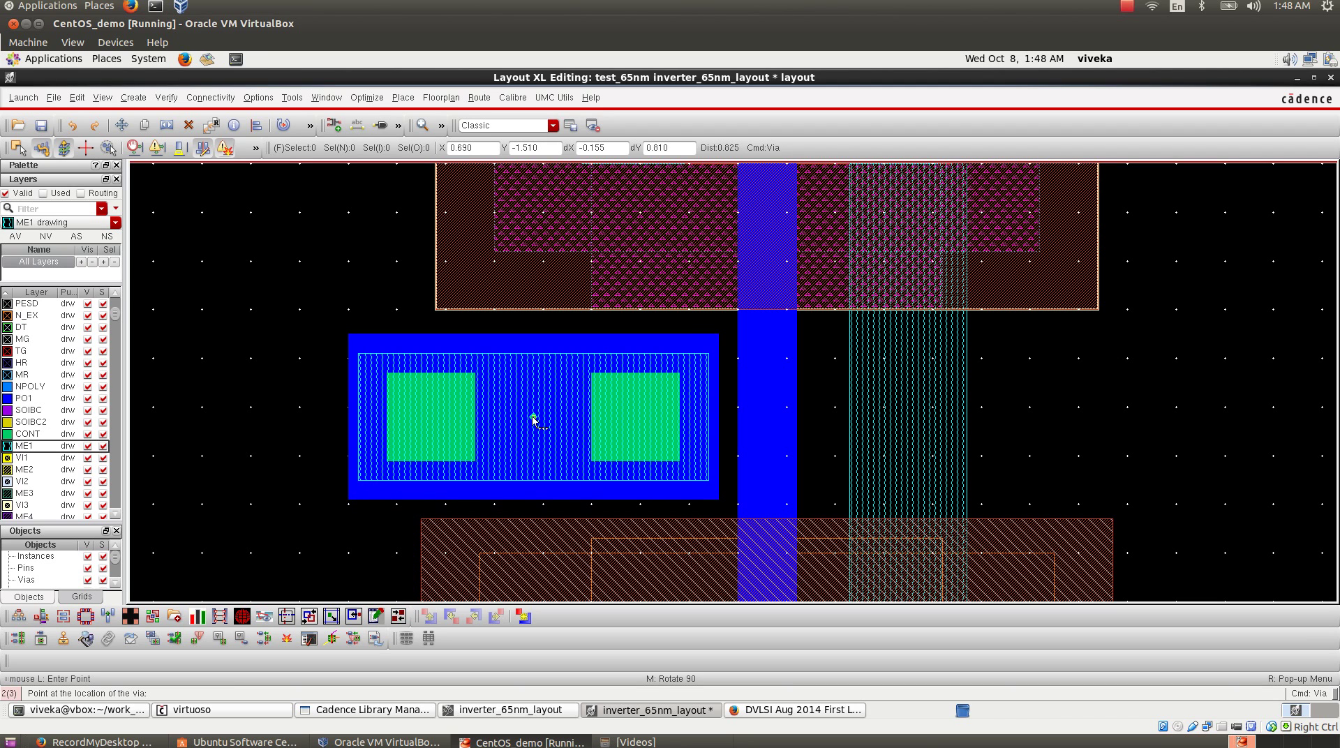
{"action": "left_click", "coordinate": [534, 419]}
- Bridge the M1_POLY via and the poly gate with an ME1 rectangle about 0.09 by 0.15 µm
{"action": "key", "text": "z"}
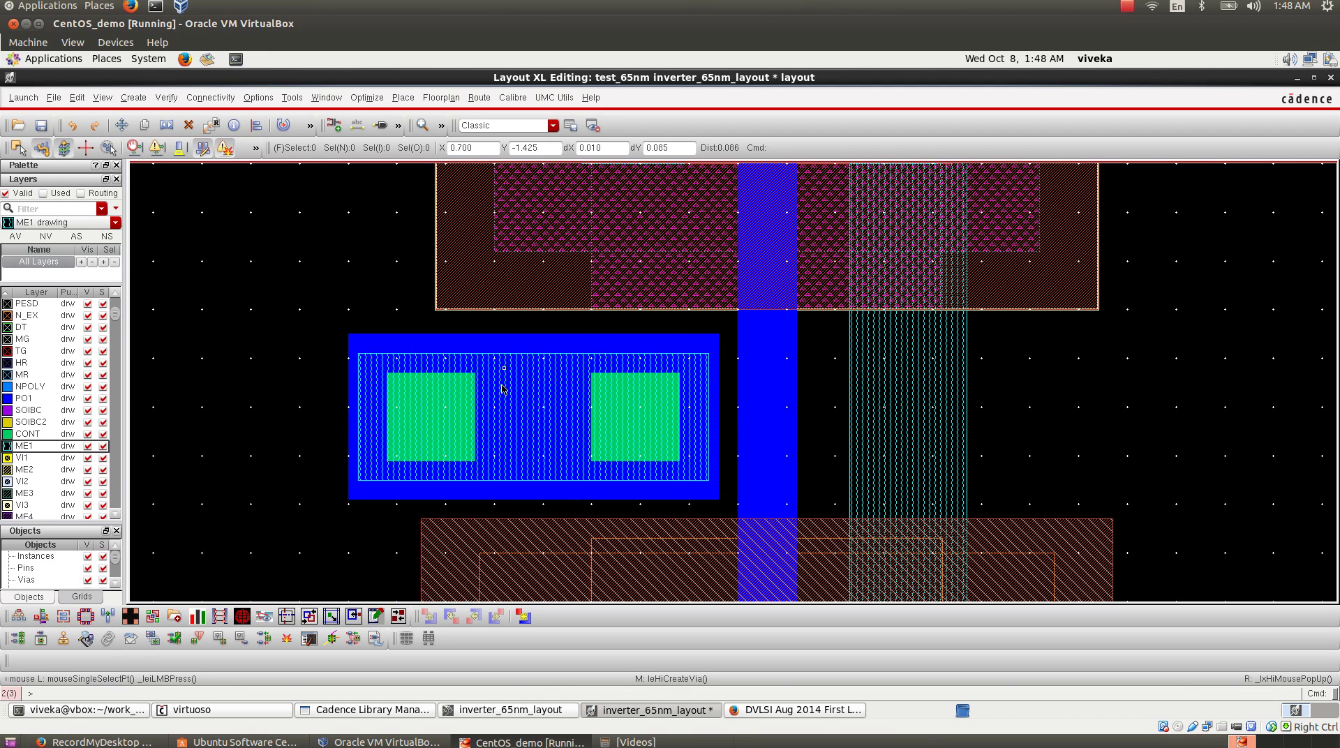
{"action": "left_click", "coordinate": [689, 329]}
{"action": "left_click", "coordinate": [815, 485]}
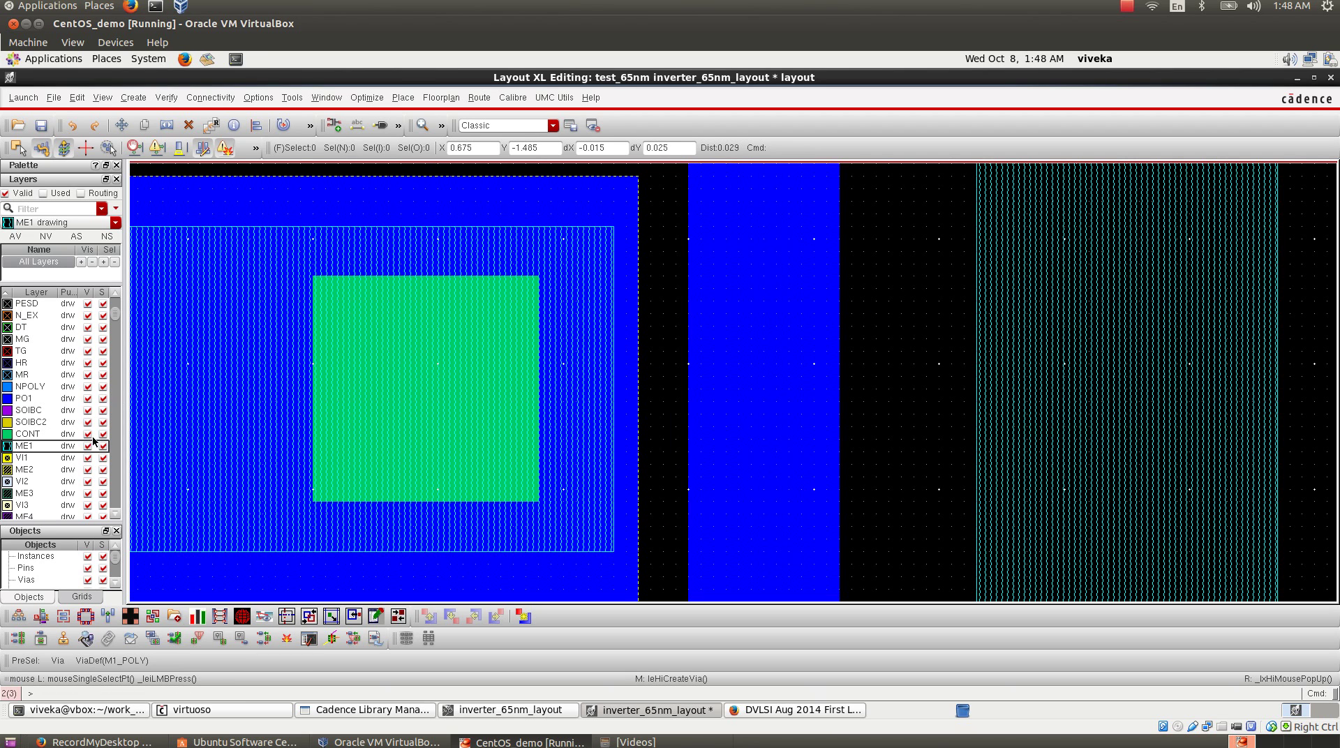
{"action": "key", "text": "r"}
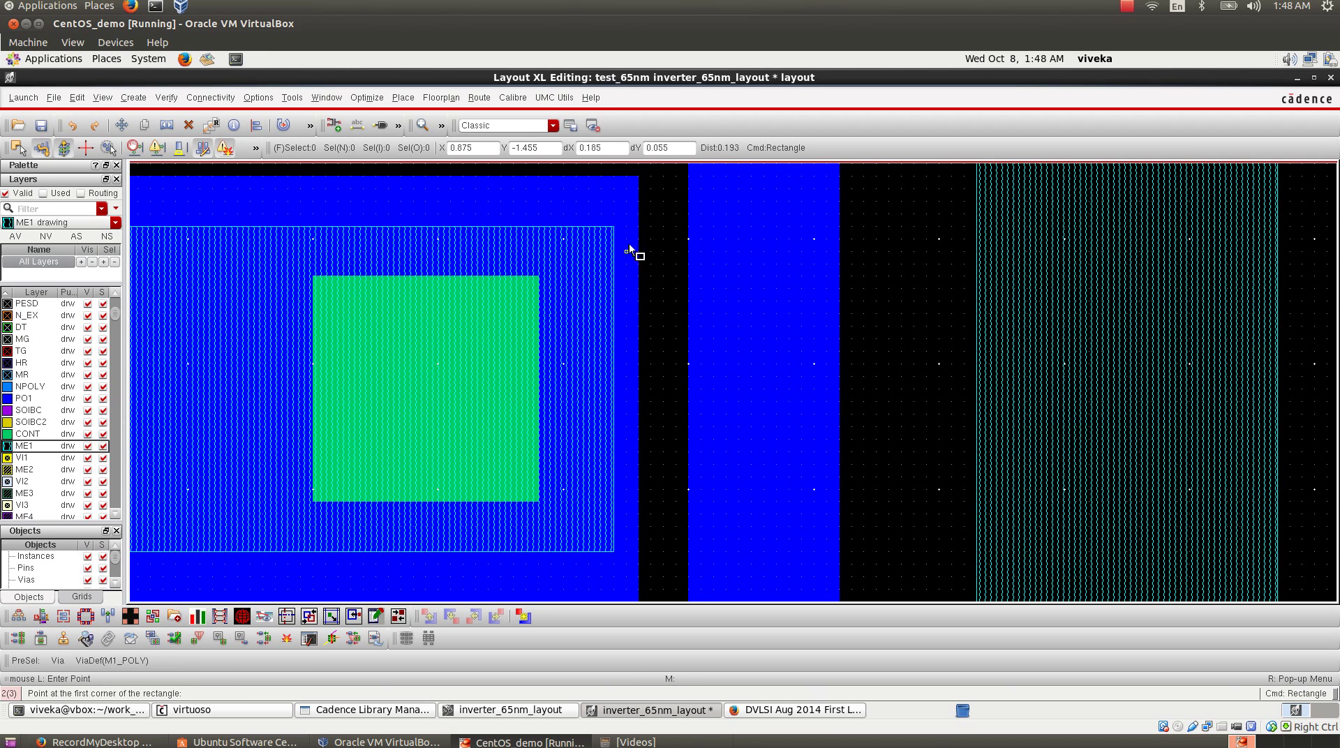
{"action": "left_click", "coordinate": [613, 202]}
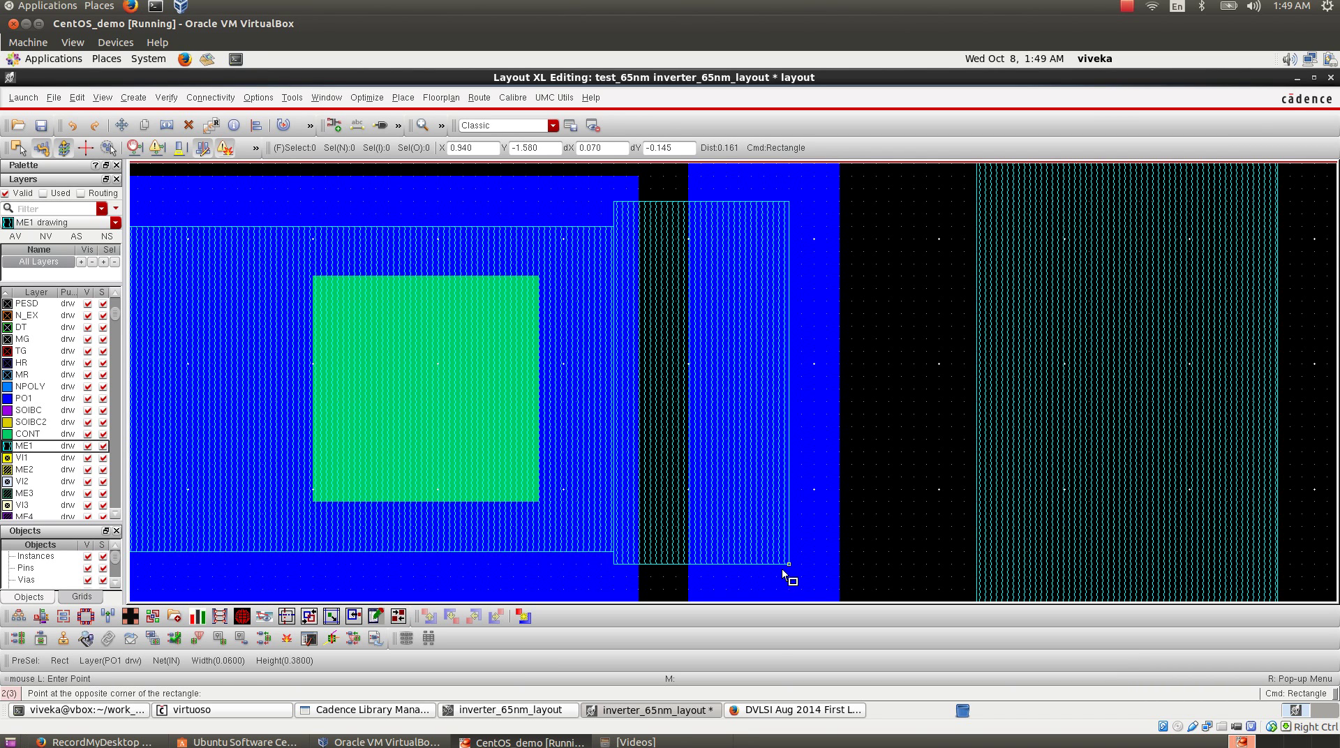
{"action": "left_click", "coordinate": [839, 578]}
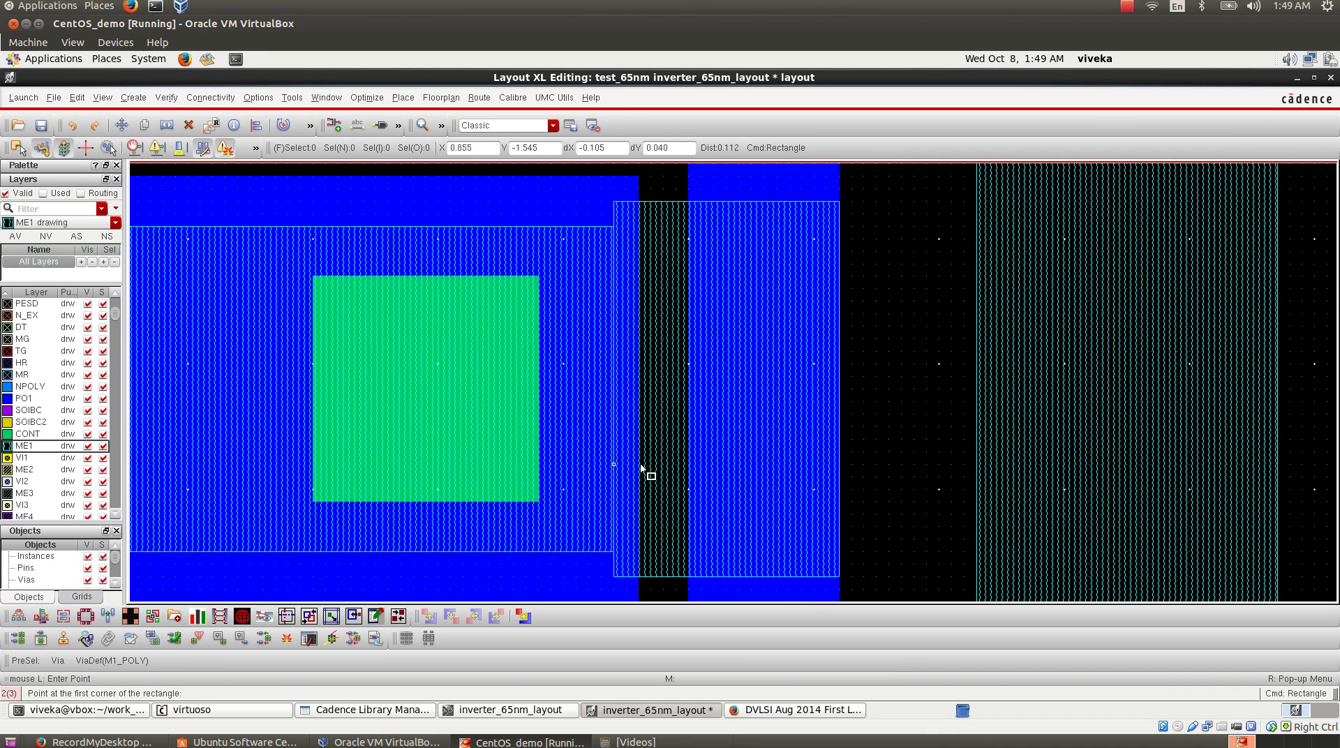
{"action": "key", "text": "Escape"}
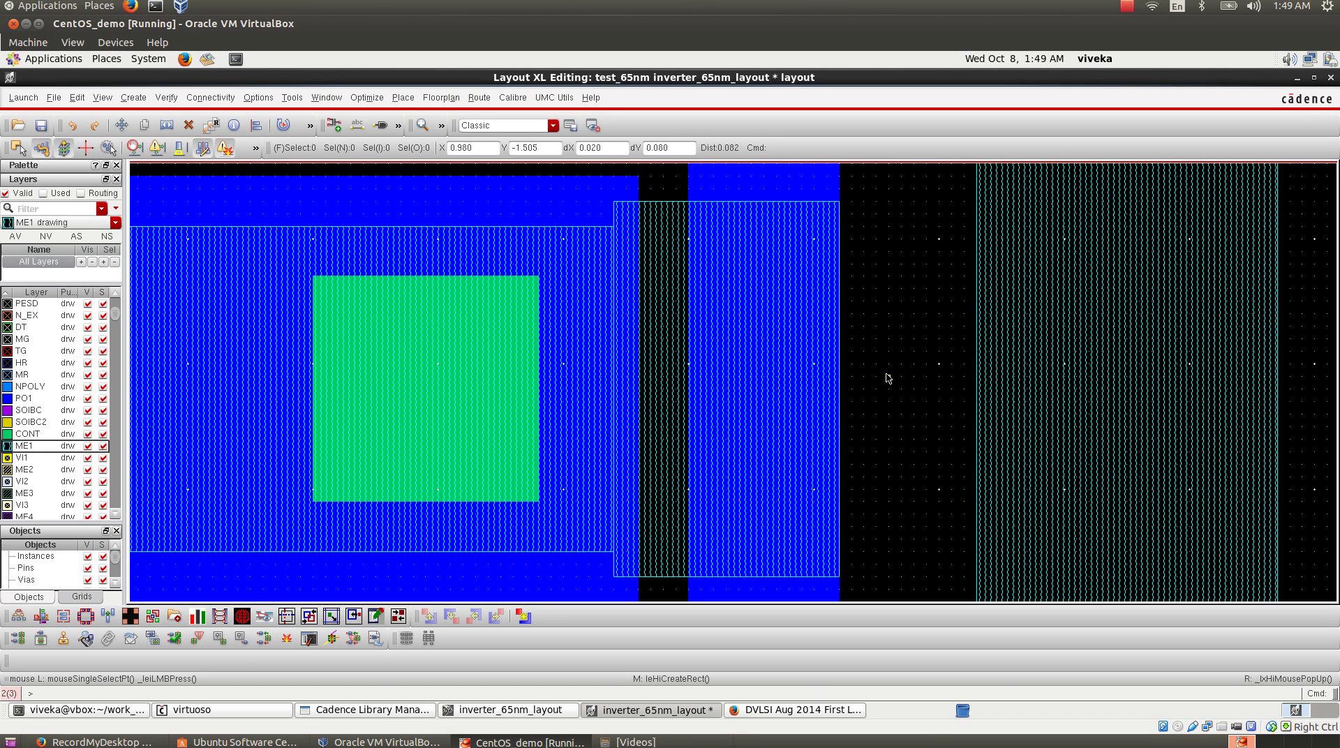
- Change the layer of the bridging rectangle between the via and the gate to PO1 drawing
{"action": "key", "text": "q"}
{"action": "left_click", "coordinate": [667, 237]}
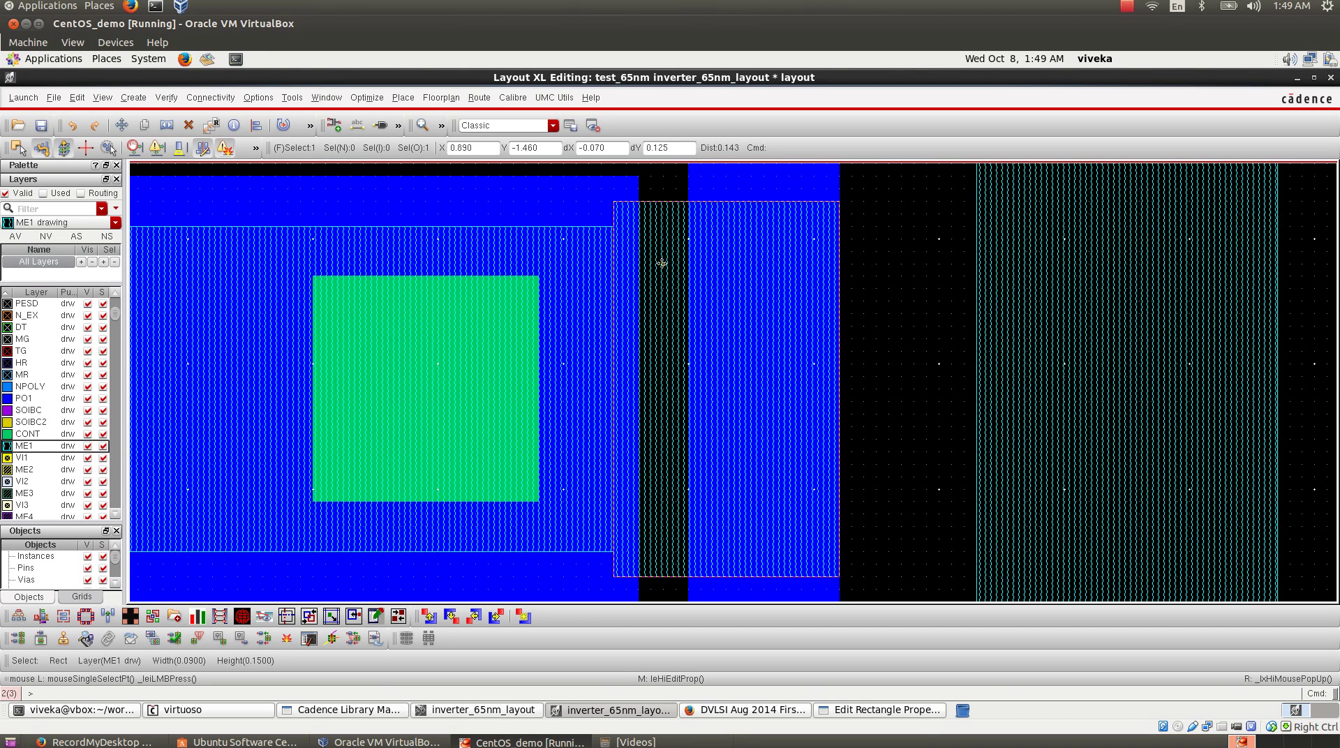
{"action": "left_click", "coordinate": [932, 712]}
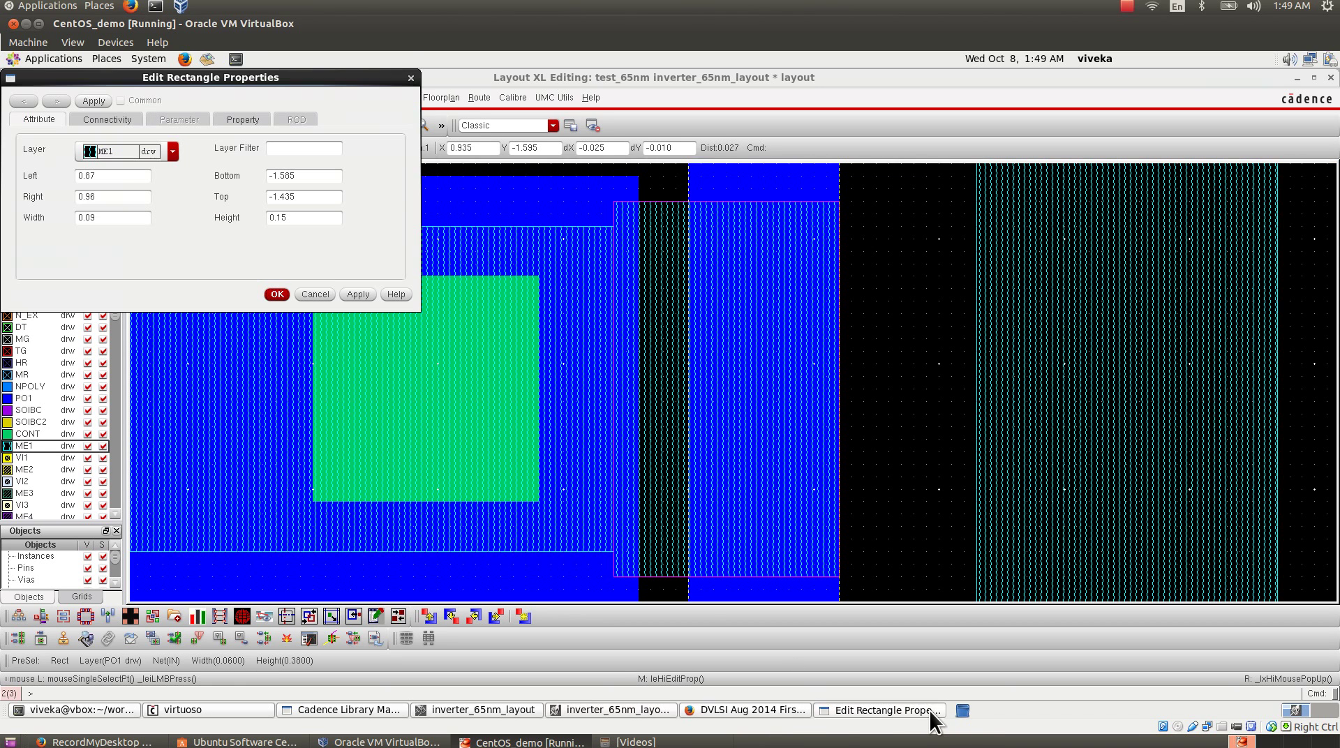
{"action": "left_click", "coordinate": [172, 154]}
{"action": "left_click", "coordinate": [171, 155]}
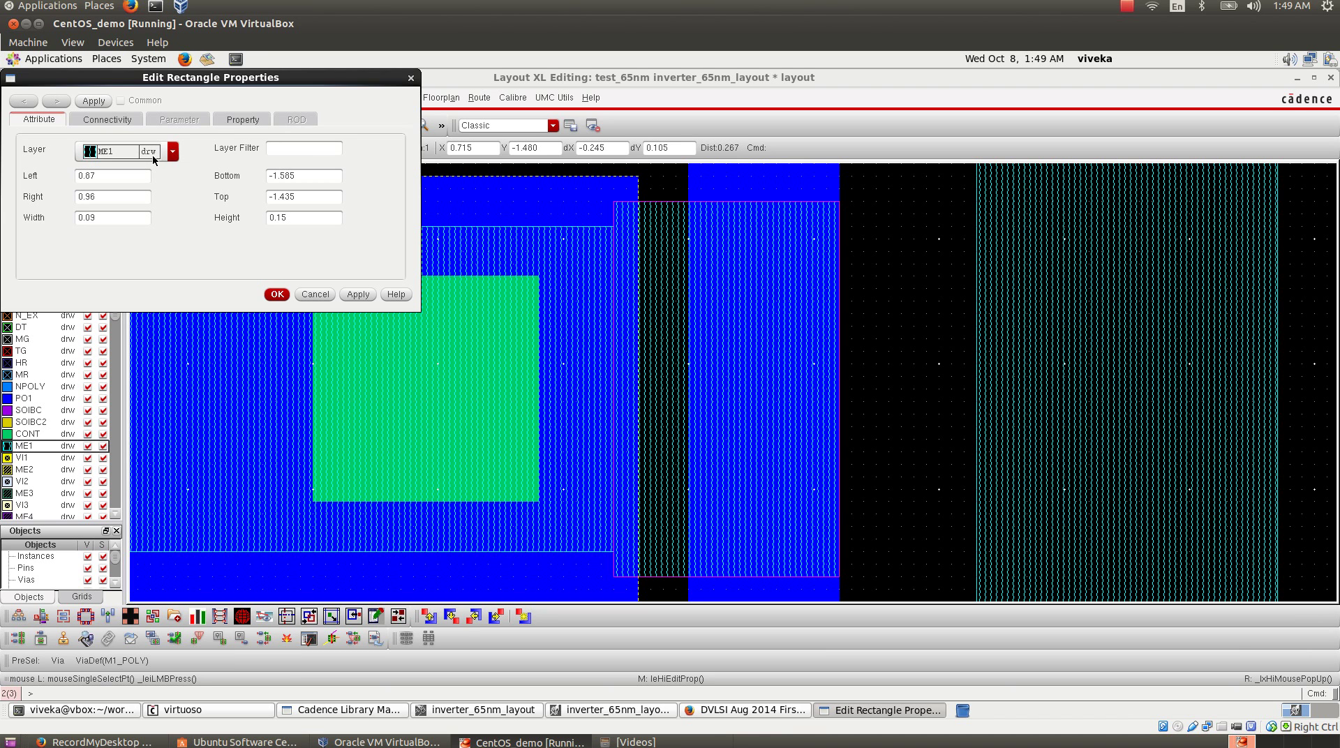
{"action": "left_click", "coordinate": [172, 154]}
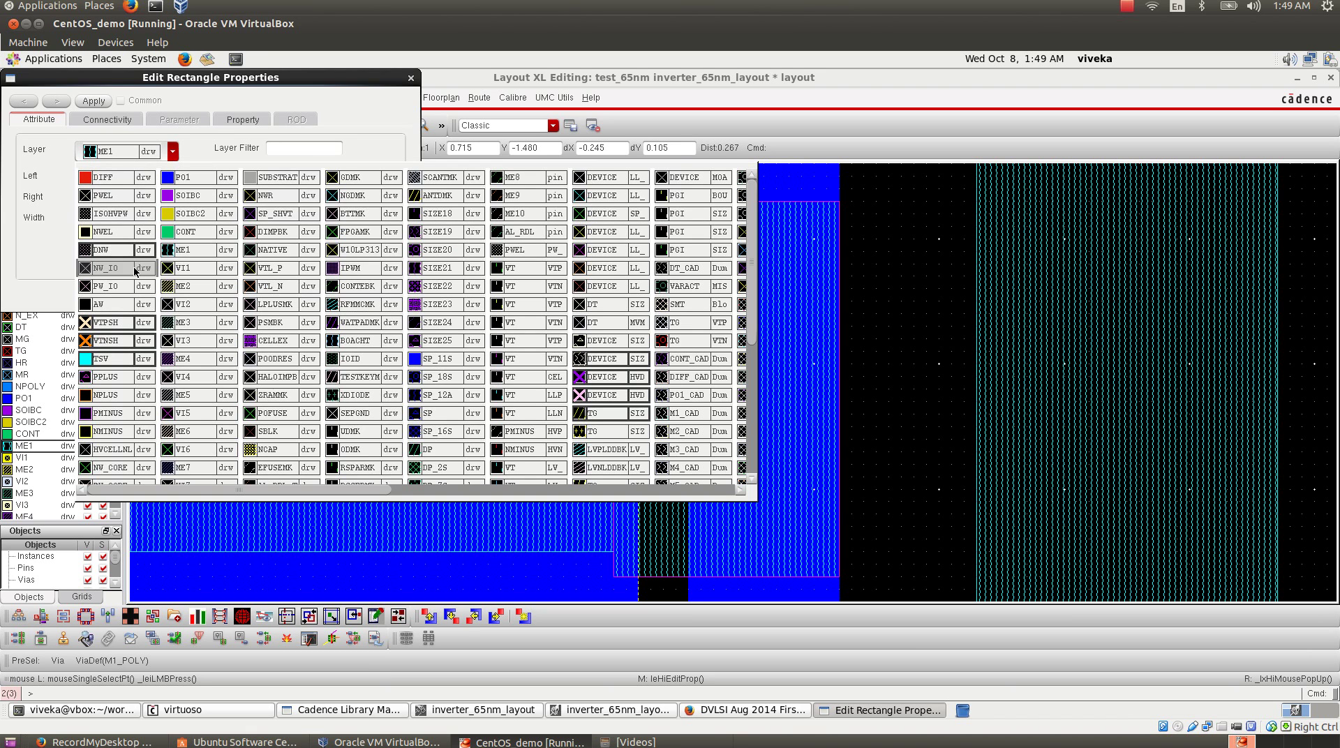
{"action": "left_click", "coordinate": [194, 179]}
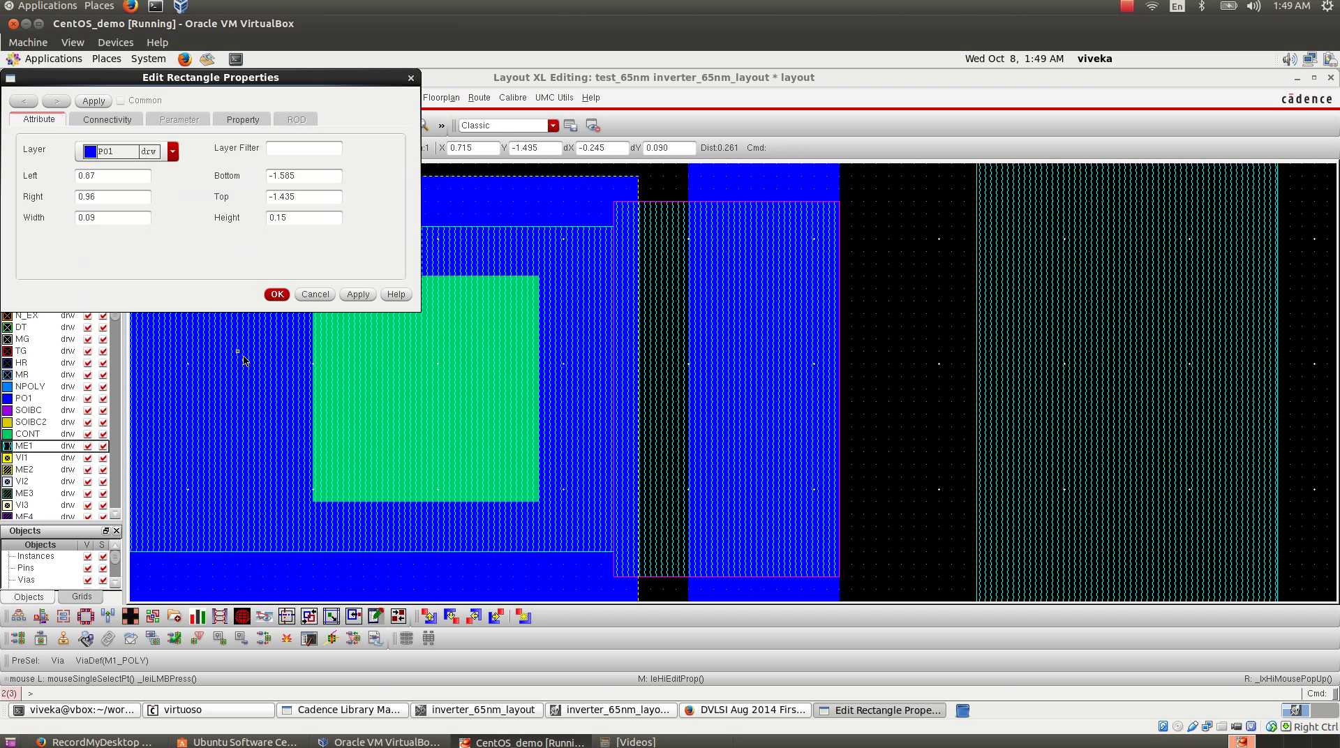
{"action": "left_click", "coordinate": [281, 294]}
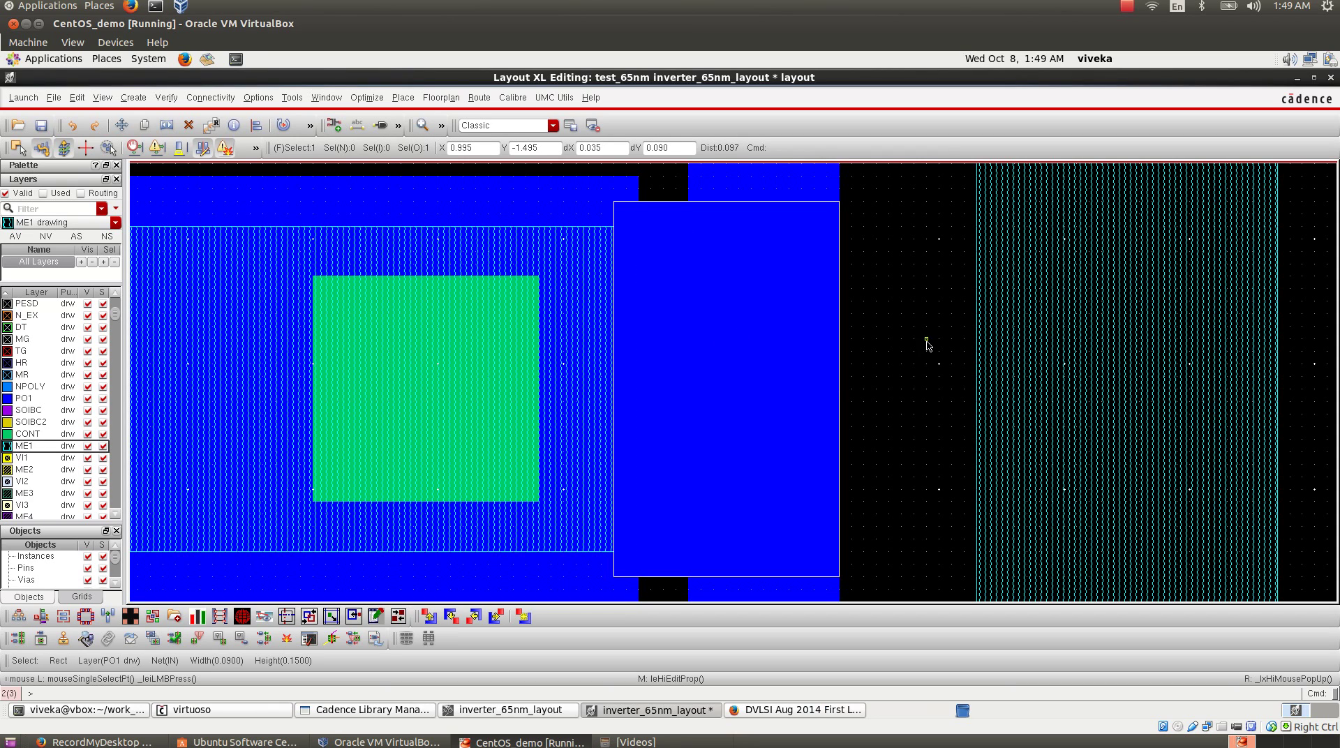
- Set up a VDDI label with the roman font and a height of 0.1 for the upper metal rail
{"action": "key", "text": "shift+z"}
{"action": "key", "text": "shift+z"}
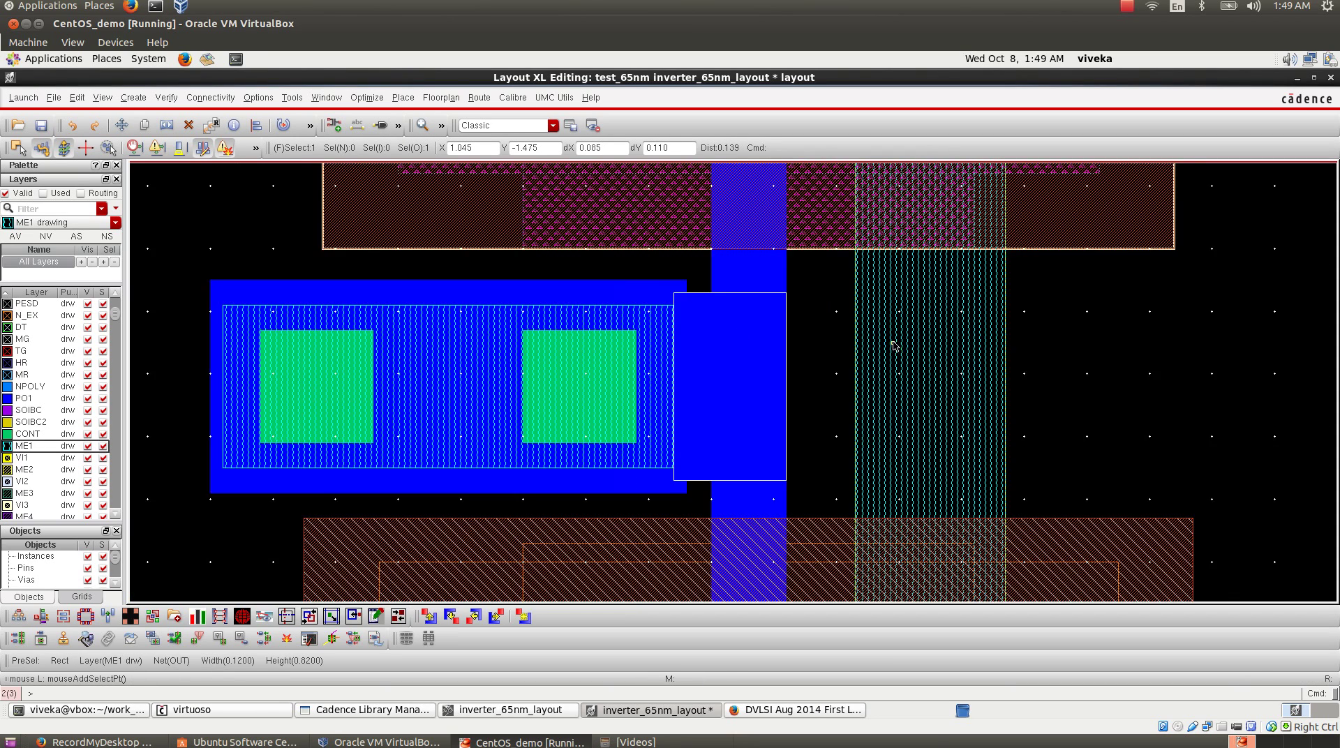
{"action": "key", "text": "f"}
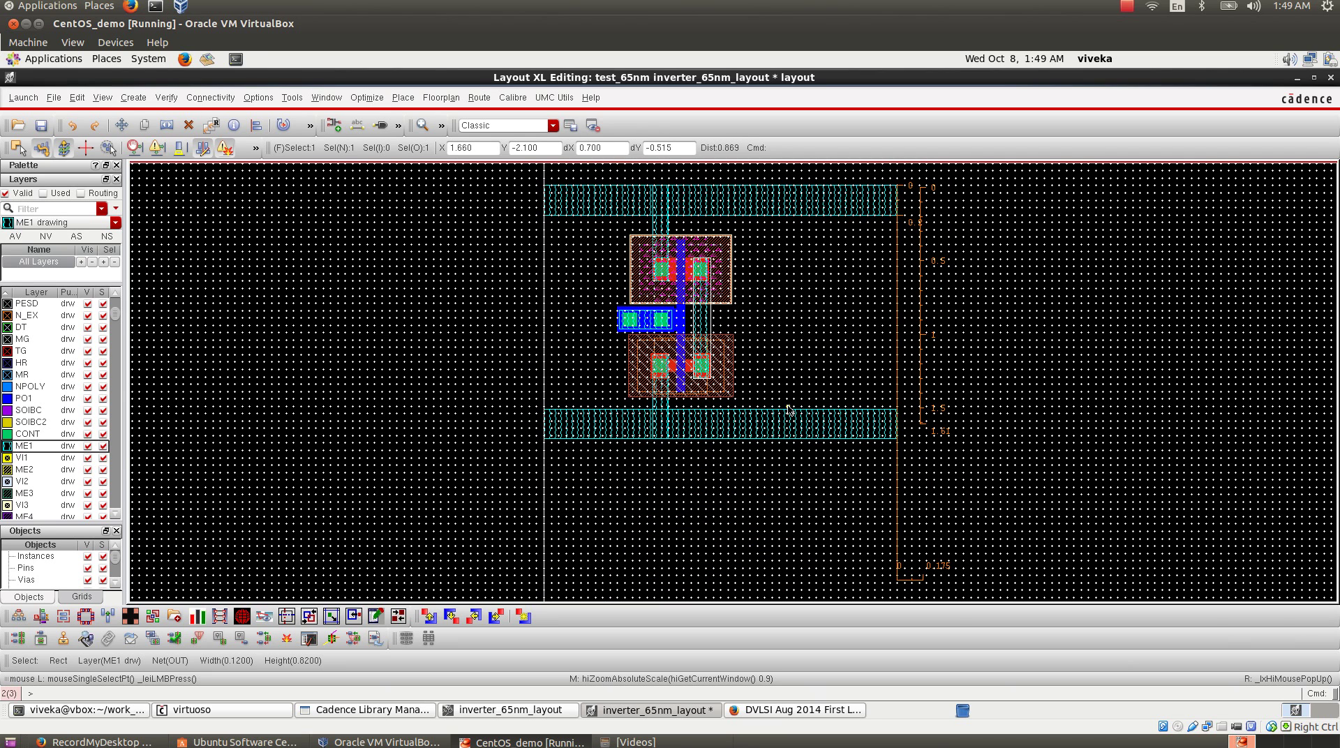
{"action": "key", "text": "z"}
{"action": "left_click", "coordinate": [523, 178]}
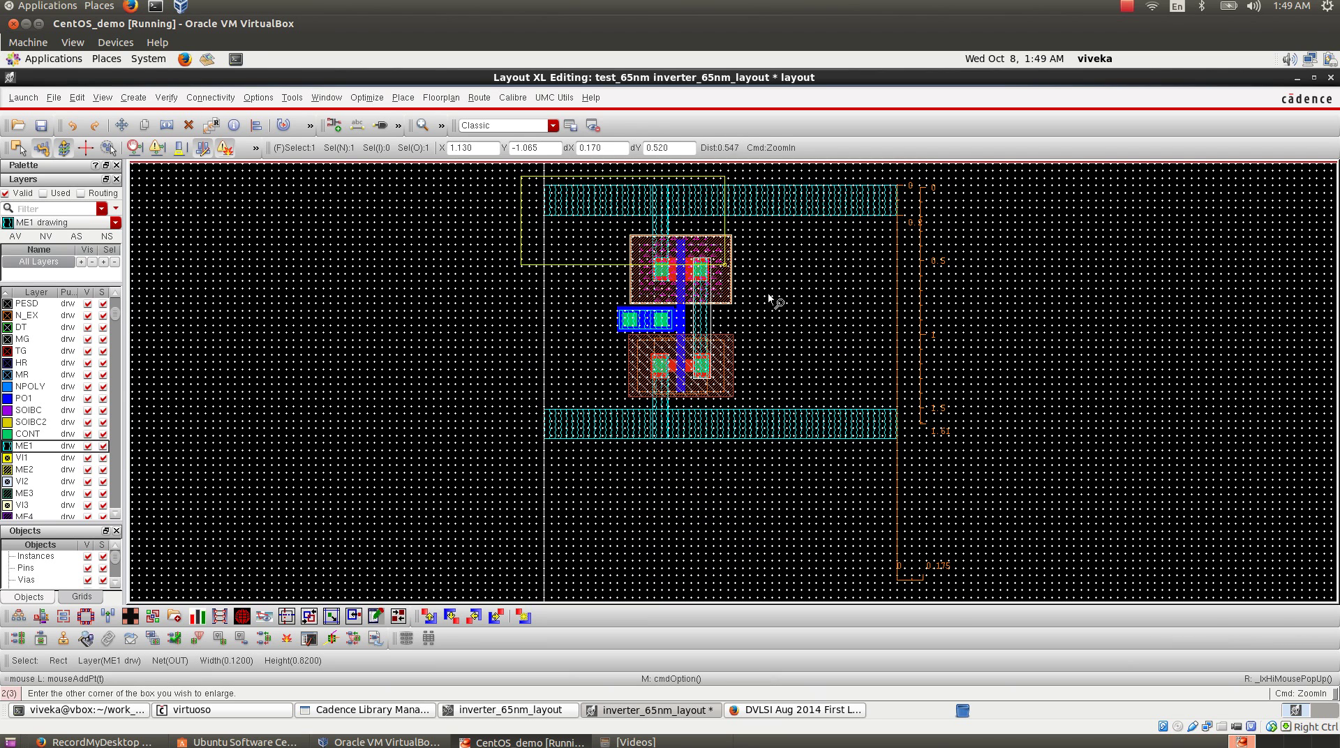
{"action": "left_click", "coordinate": [805, 455]}
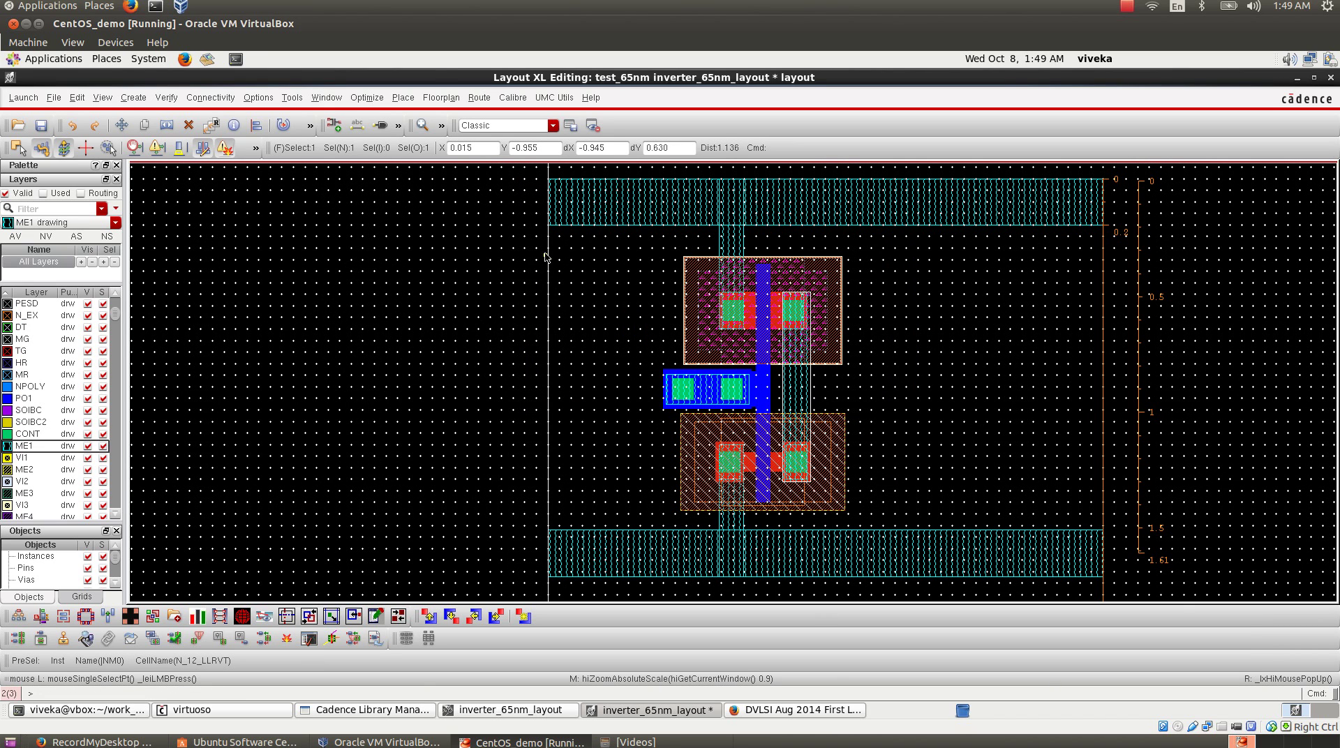
{"action": "key", "text": "z"}
{"action": "left_click", "coordinate": [525, 173]}
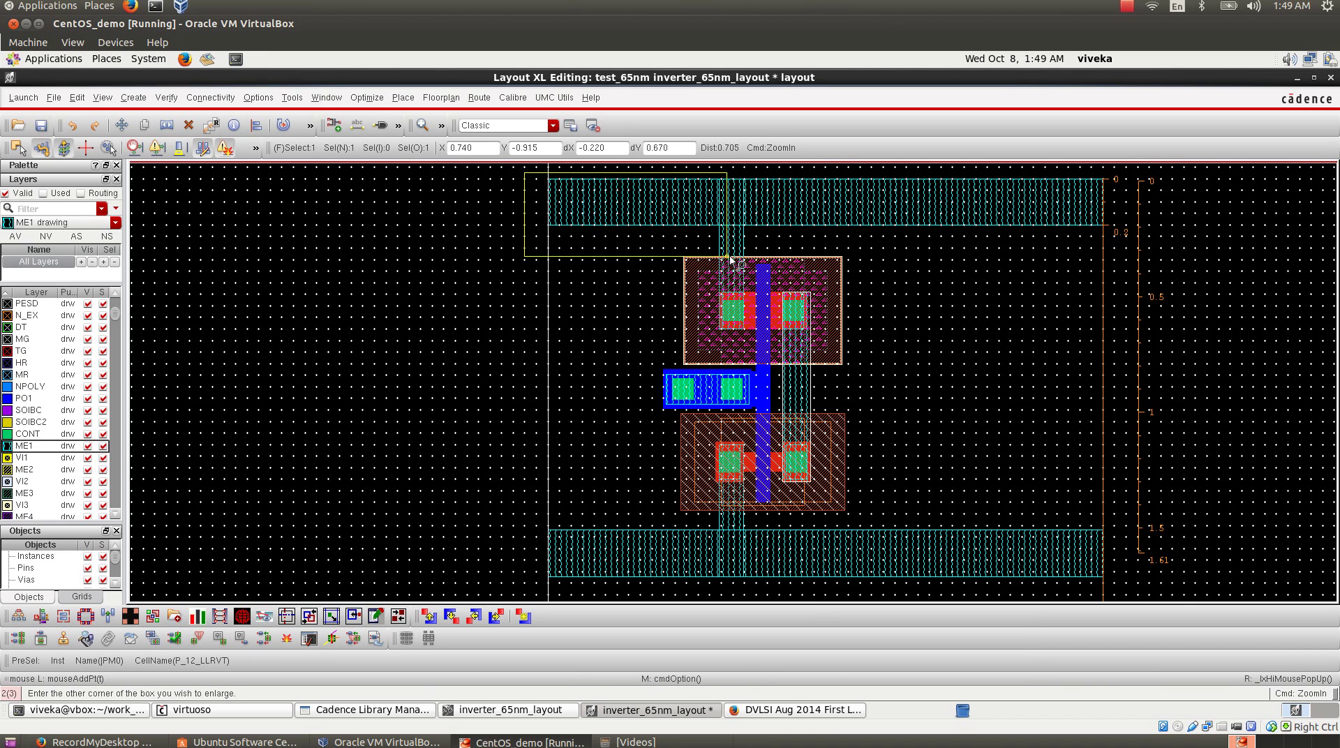
{"action": "left_click", "coordinate": [868, 303]}
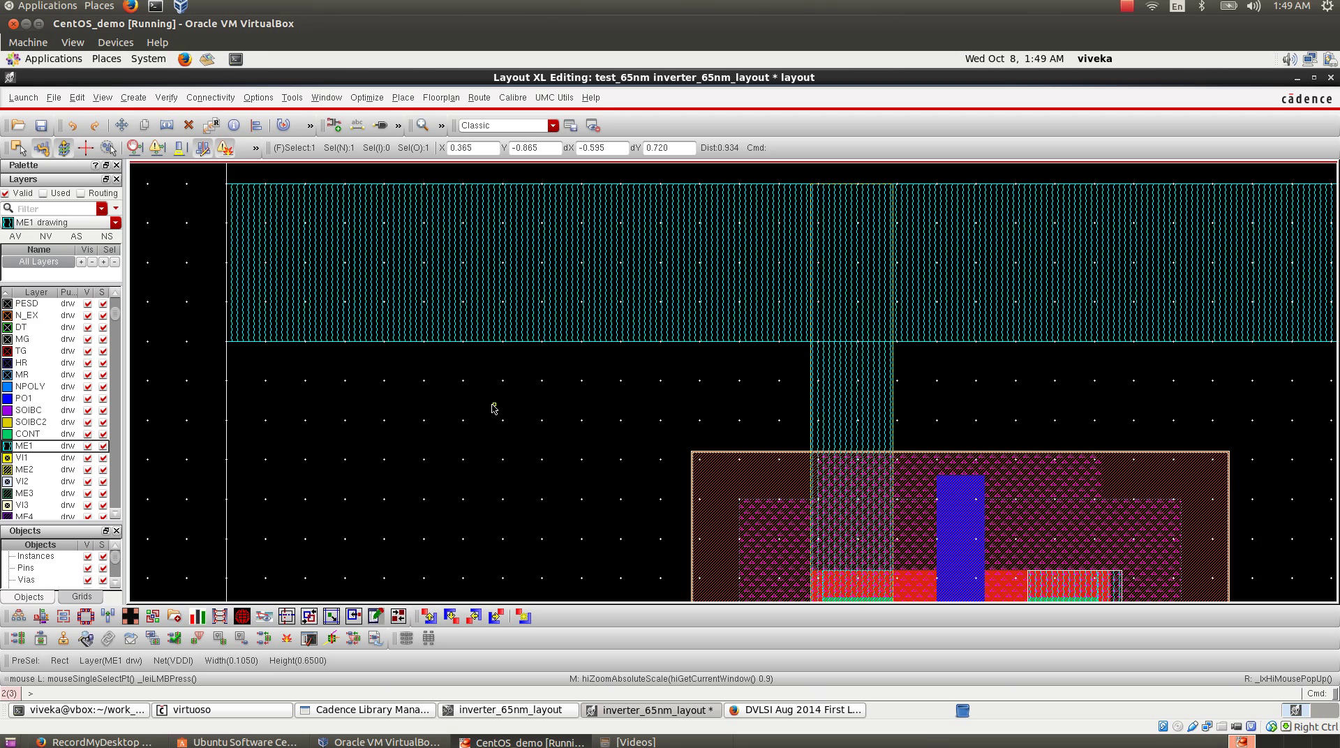
{"action": "key", "text": "l"}
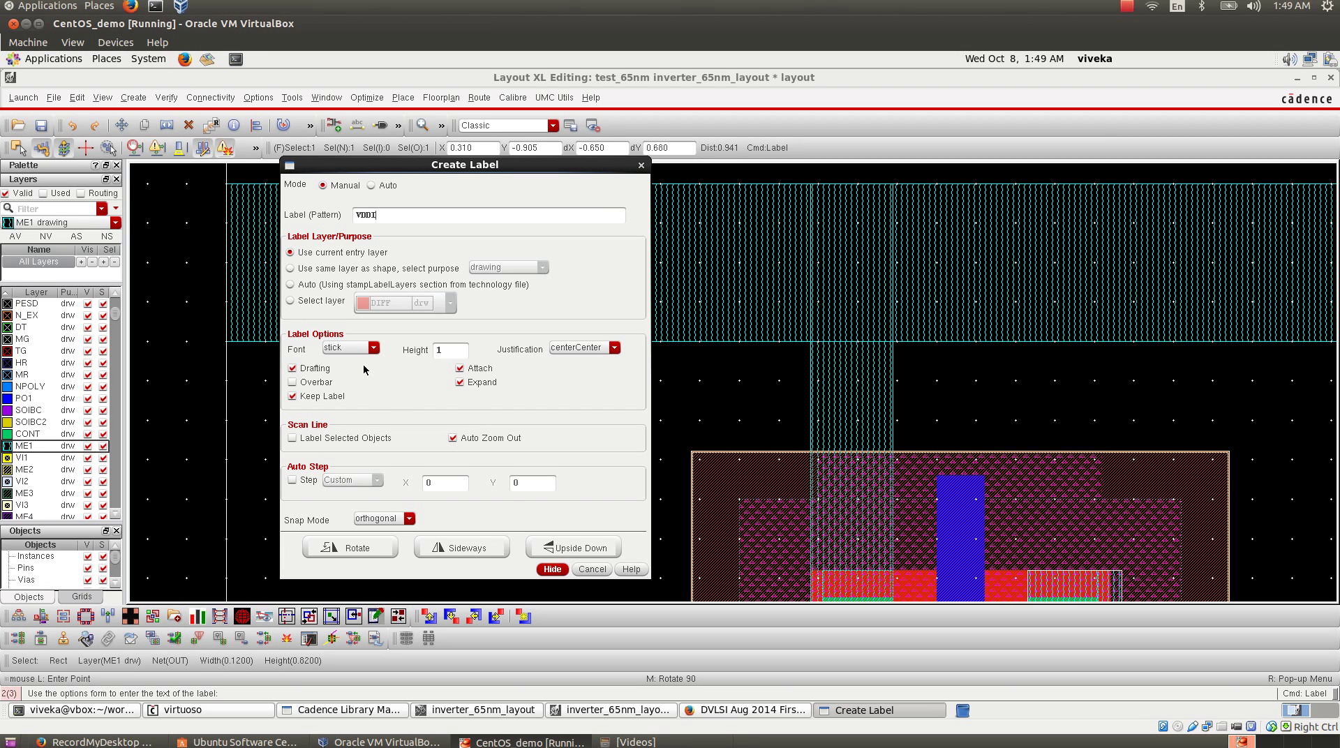
{"action": "left_click", "coordinate": [376, 349]}
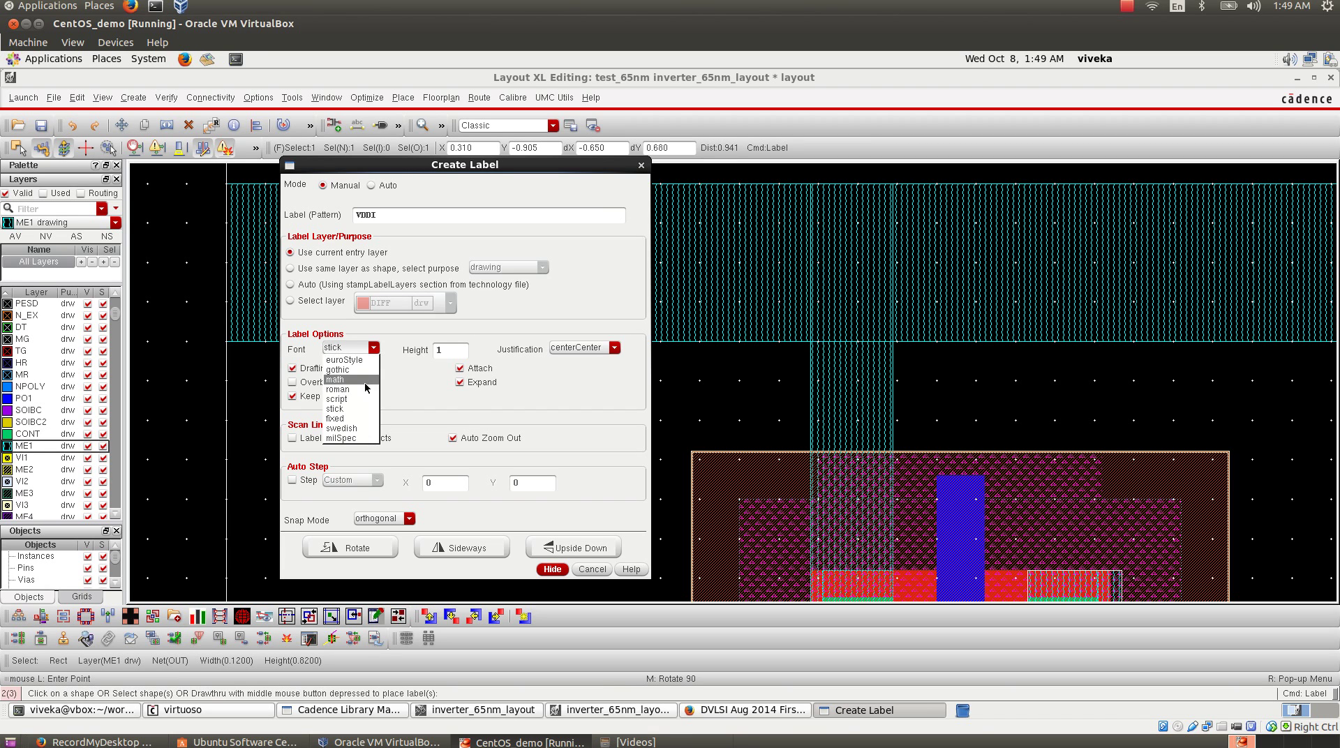
{"action": "left_click", "coordinate": [360, 395]}
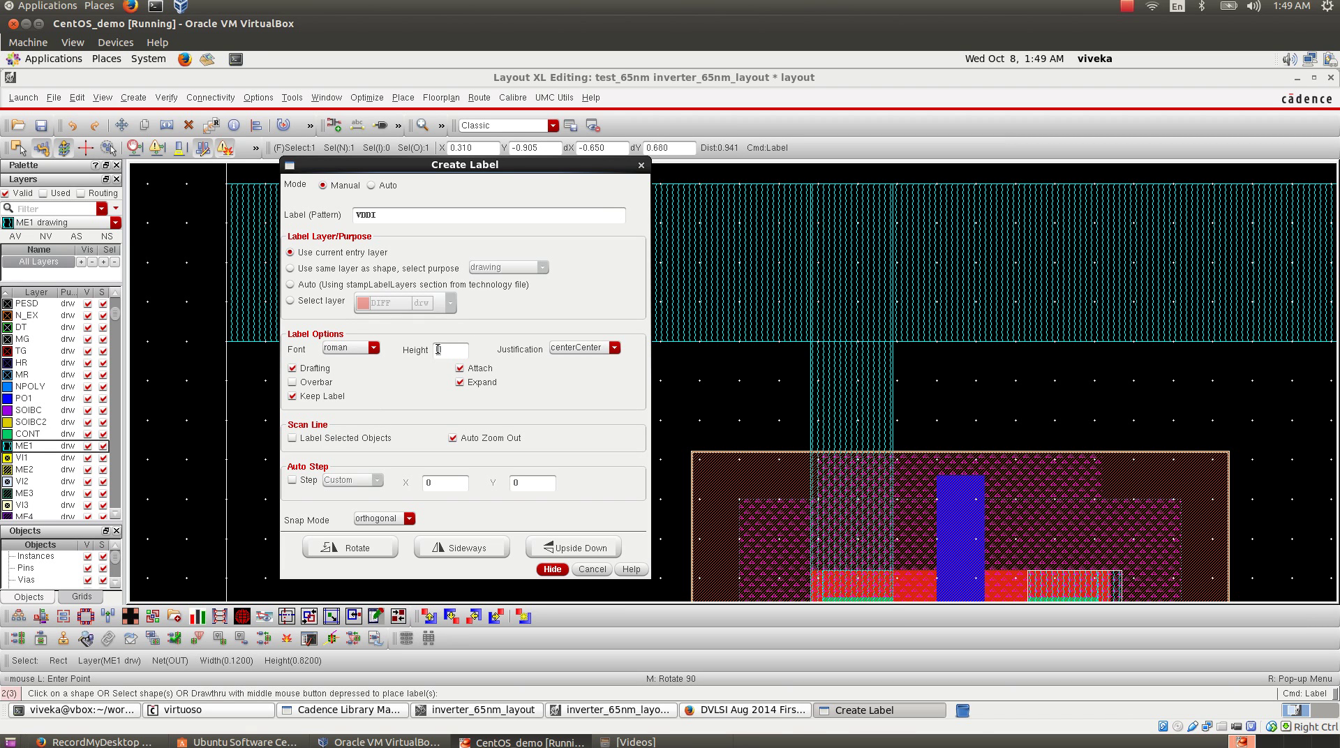
{"action": "type", "text": "0.1"}
{"action": "left_click", "coordinate": [552, 569]}
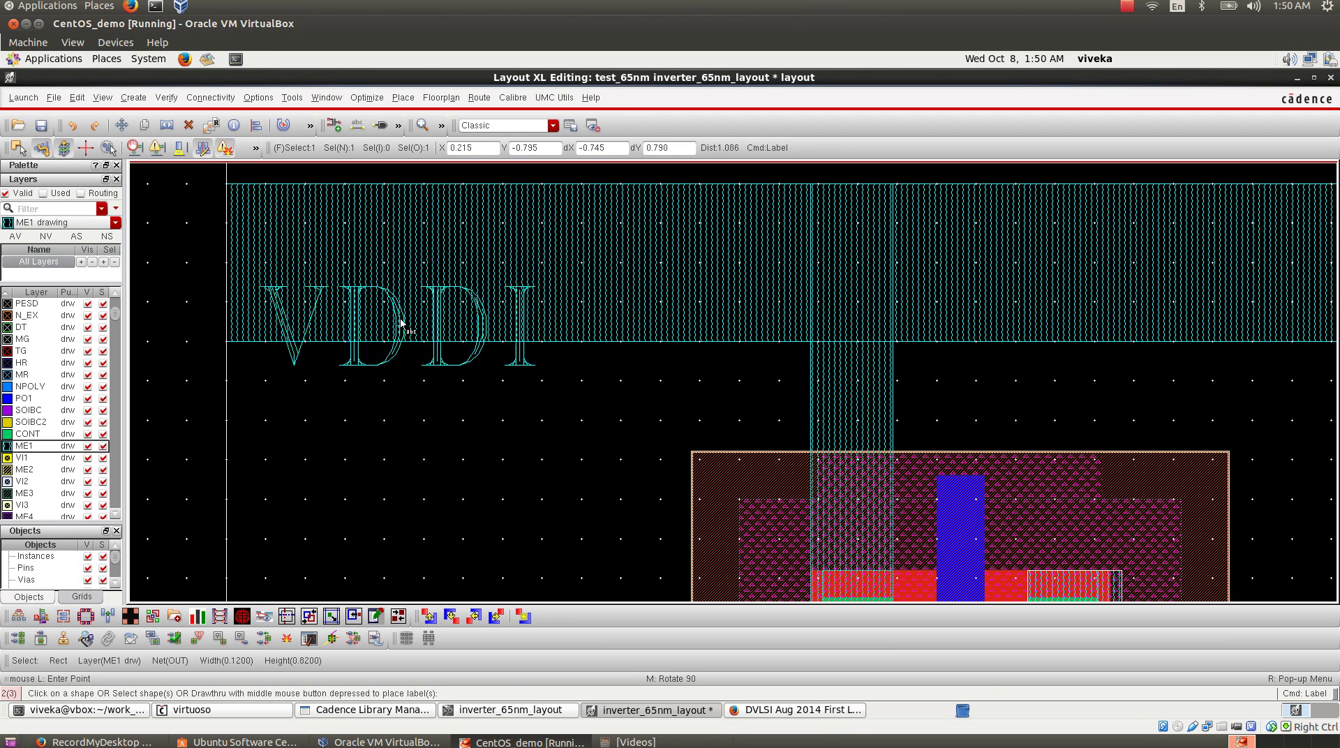
- Place the VDDI label near the left end of the upper metal rail and delete it again
{"action": "left_click", "coordinate": [383, 259]}
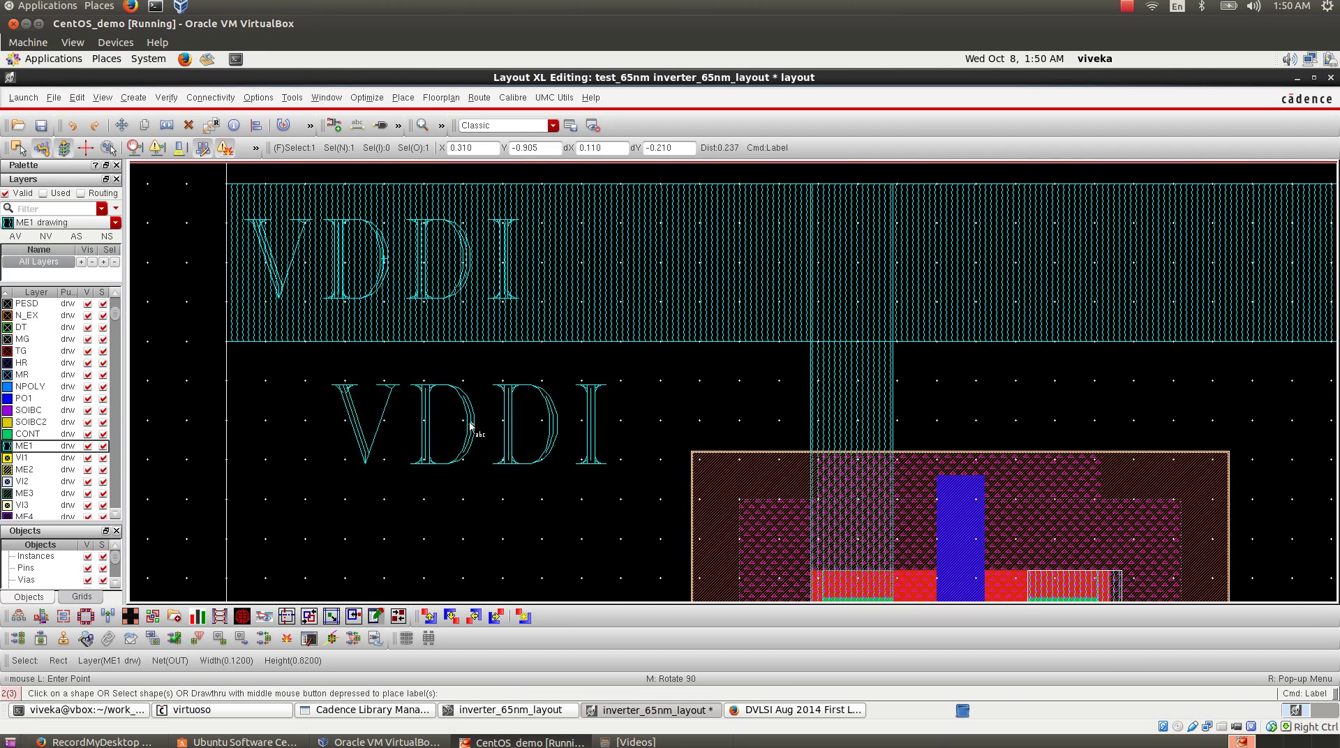
{"action": "key", "text": "f"}
{"action": "key", "text": "Escape"}
{"action": "right_click_drag", "start_coordinate": [509, 182], "coordinate": [660, 251]}
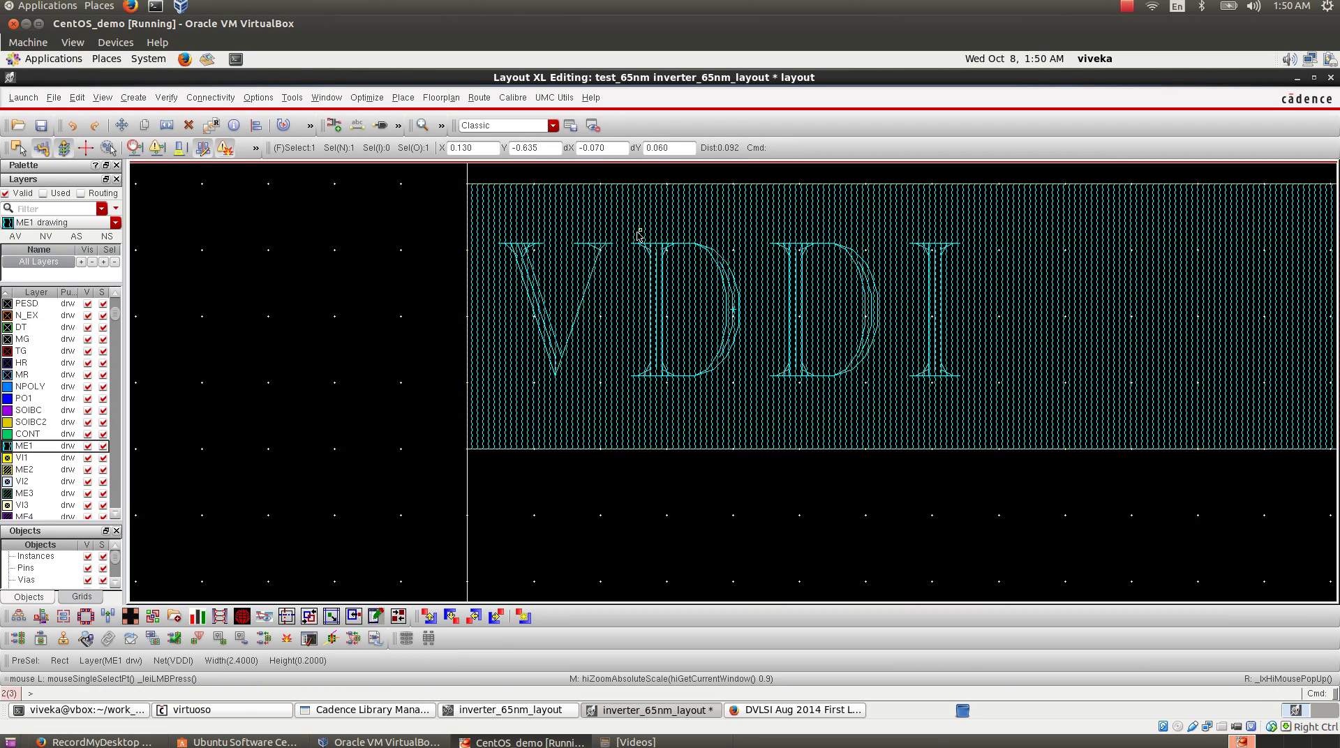
{"action": "left_click", "coordinate": [680, 320]}
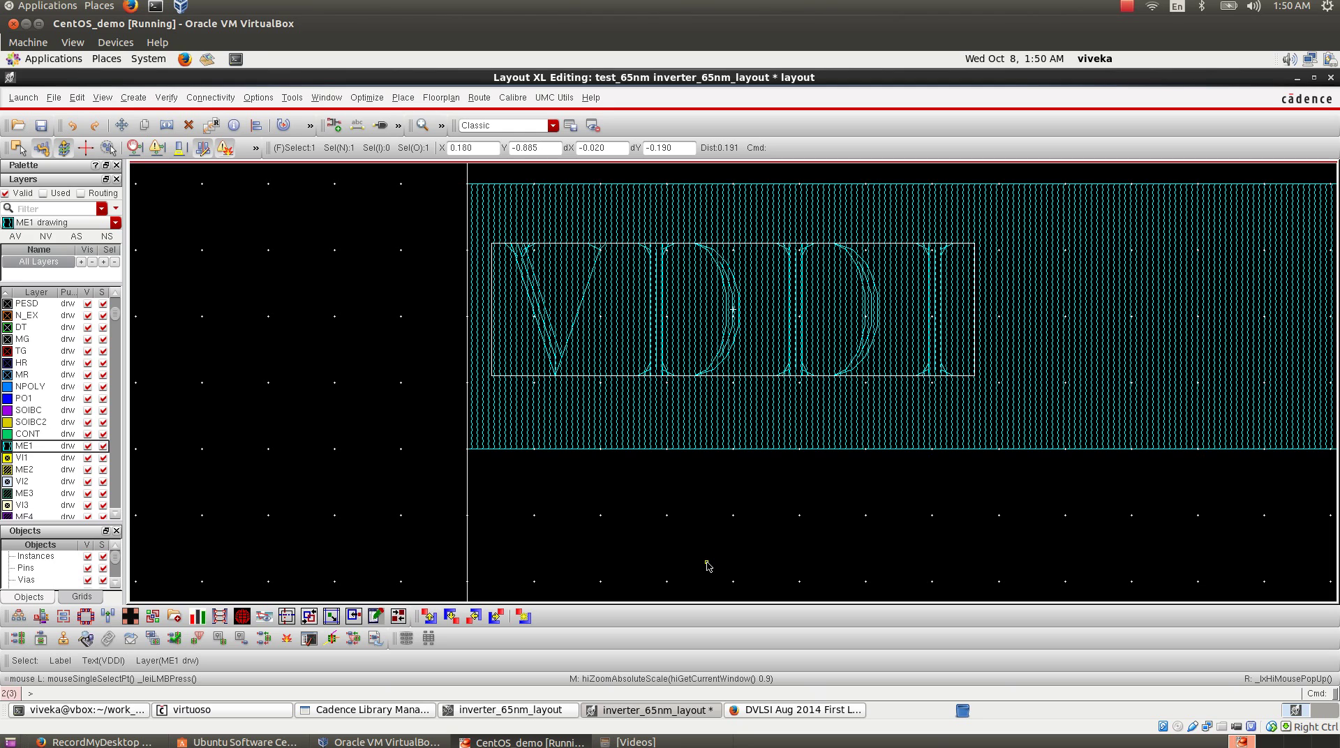
{"action": "key", "text": "Delete"}
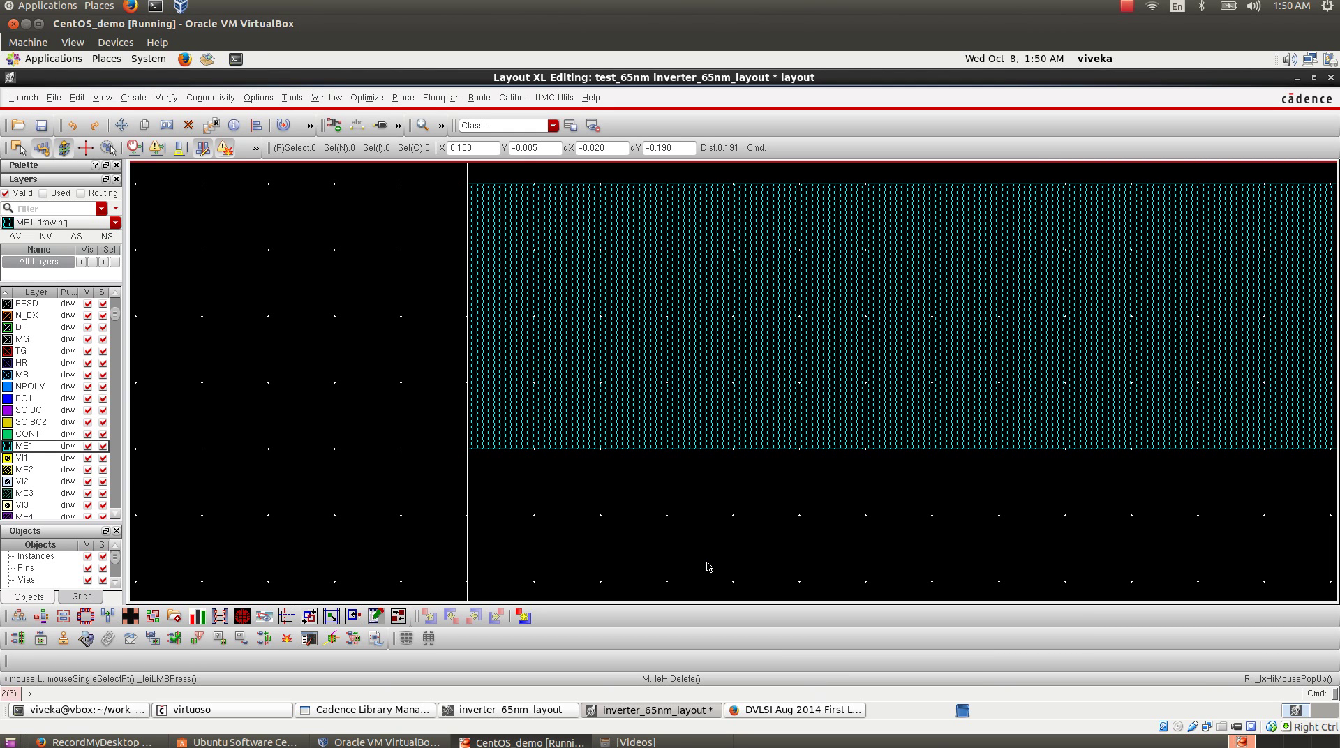
- Set up another VDDI label and assign it to the M1_CAD TEX layer instead of the current entry layer
{"action": "key", "text": "l"}
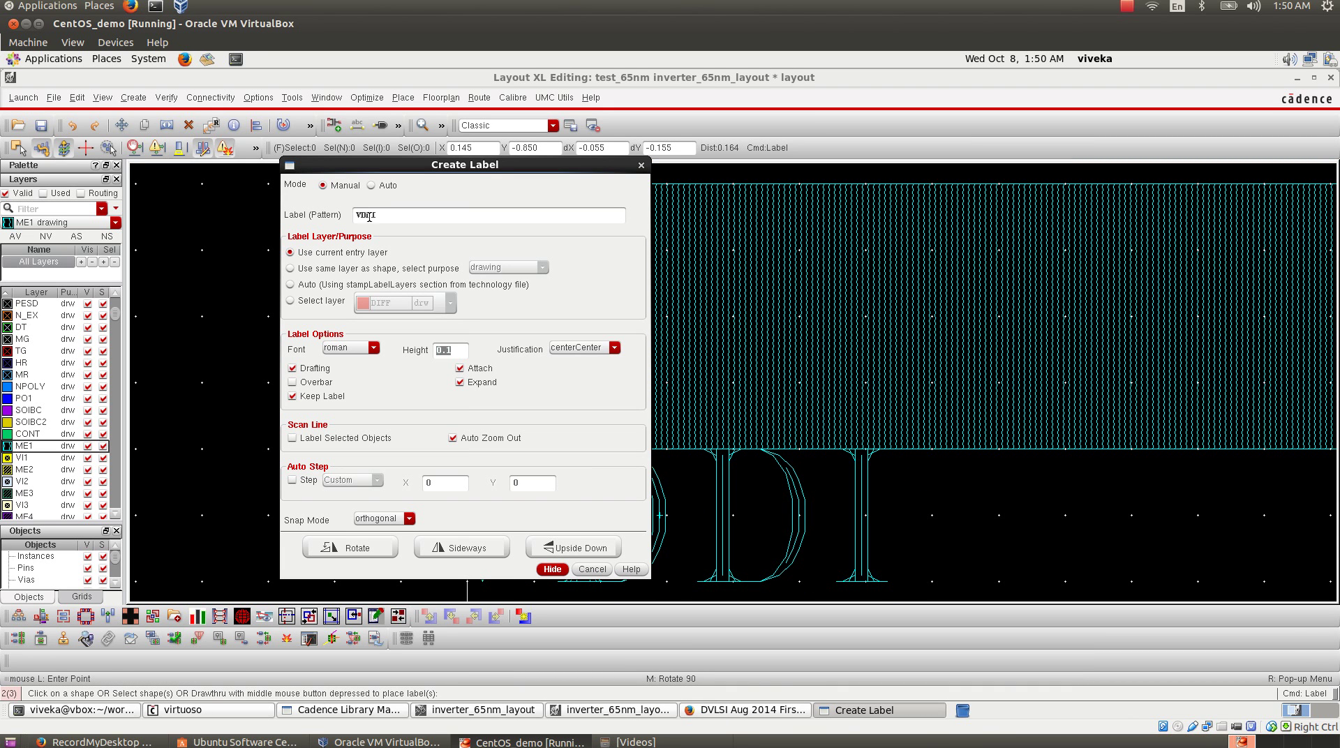
{"action": "left_click", "coordinate": [321, 301]}
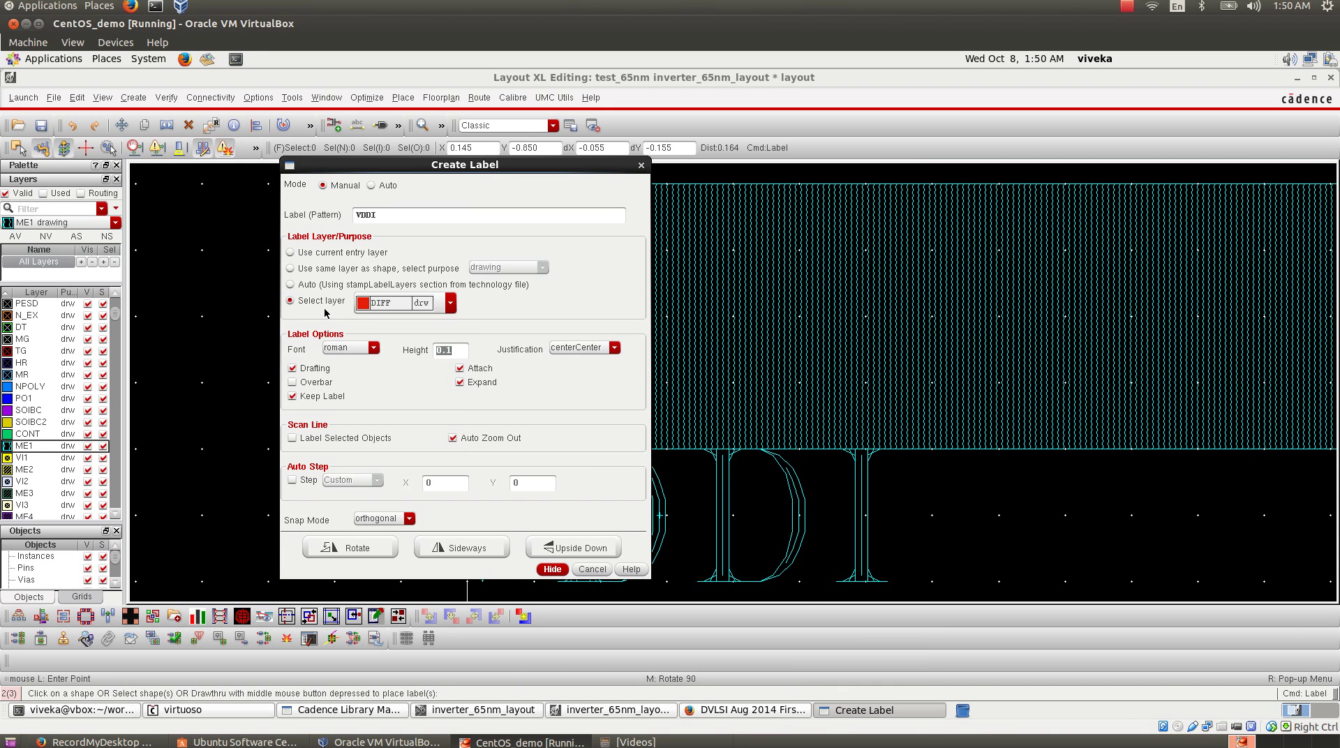
{"action": "left_click", "coordinate": [453, 304]}
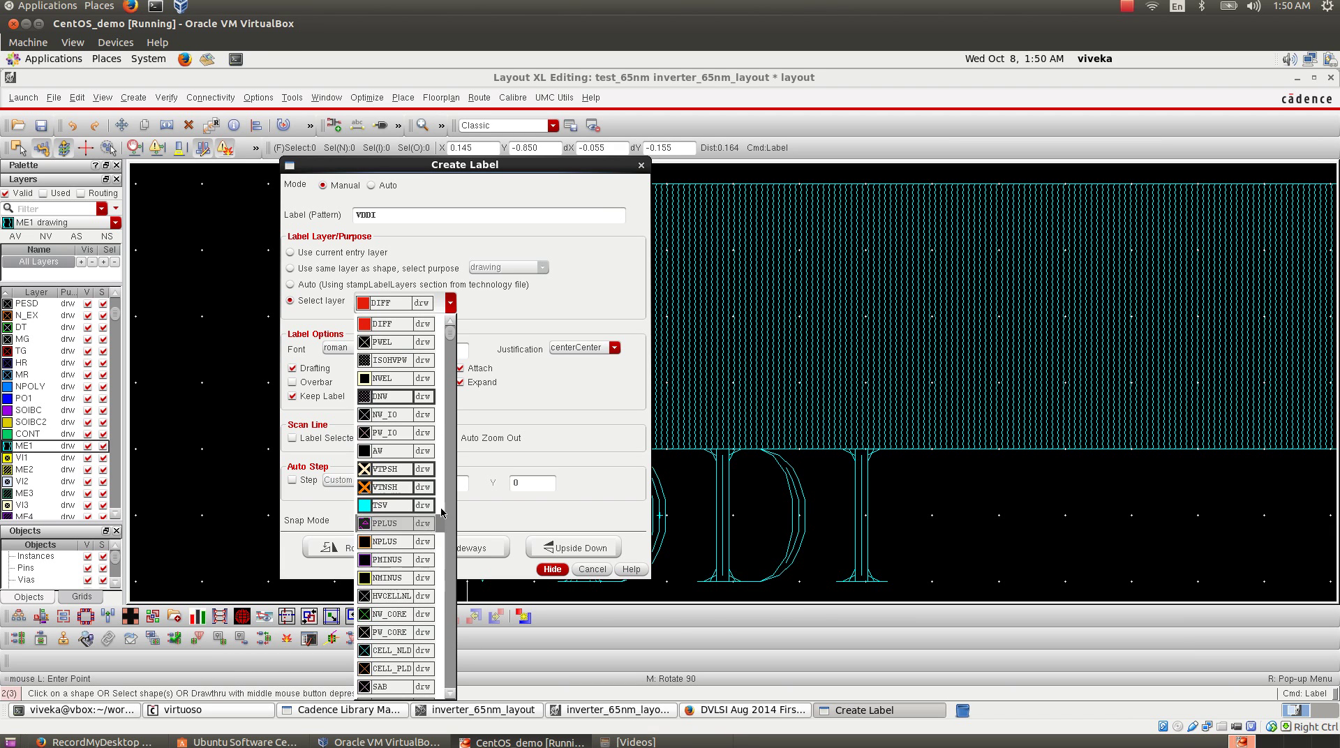
{"action": "left_click", "coordinate": [448, 692]}
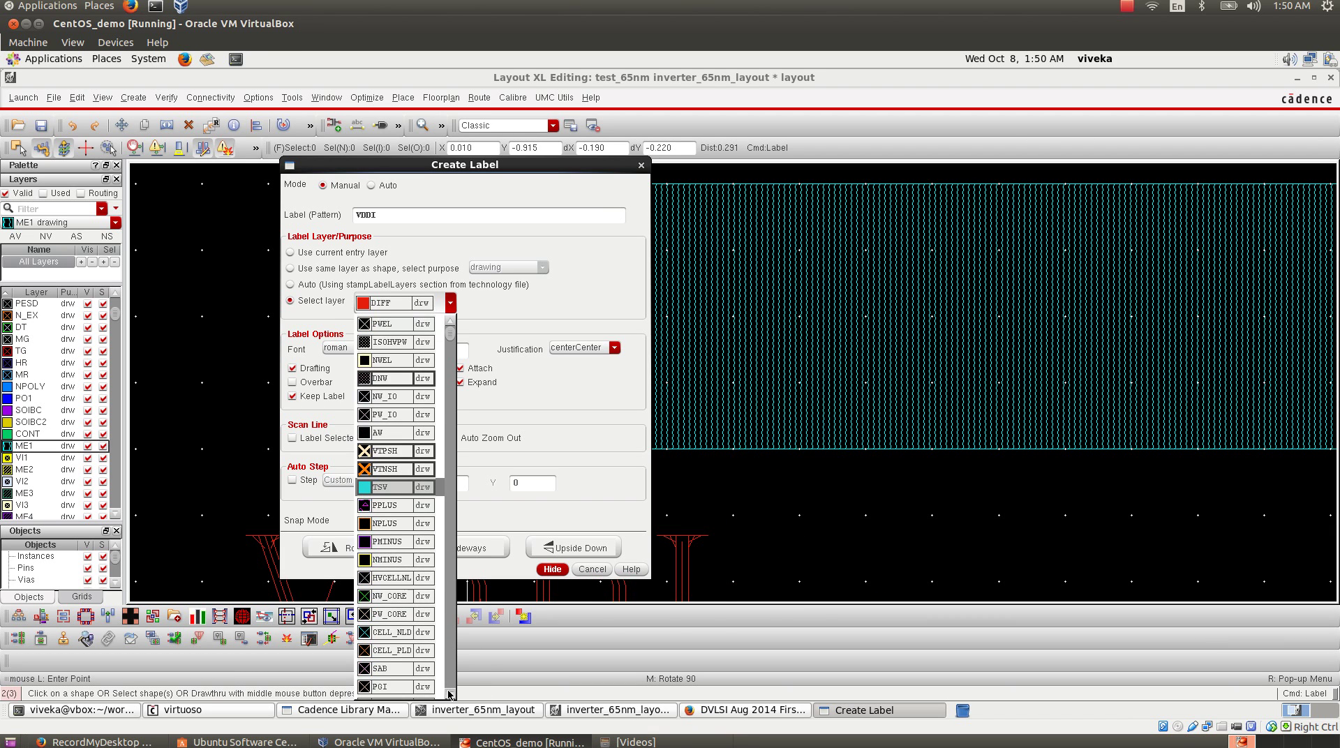
{"action": "left_click_drag", "start_coordinate": [448, 692], "coordinate": [449, 691]}
{"action": "left_click_drag", "start_coordinate": [450, 393], "coordinate": [460, 631]}
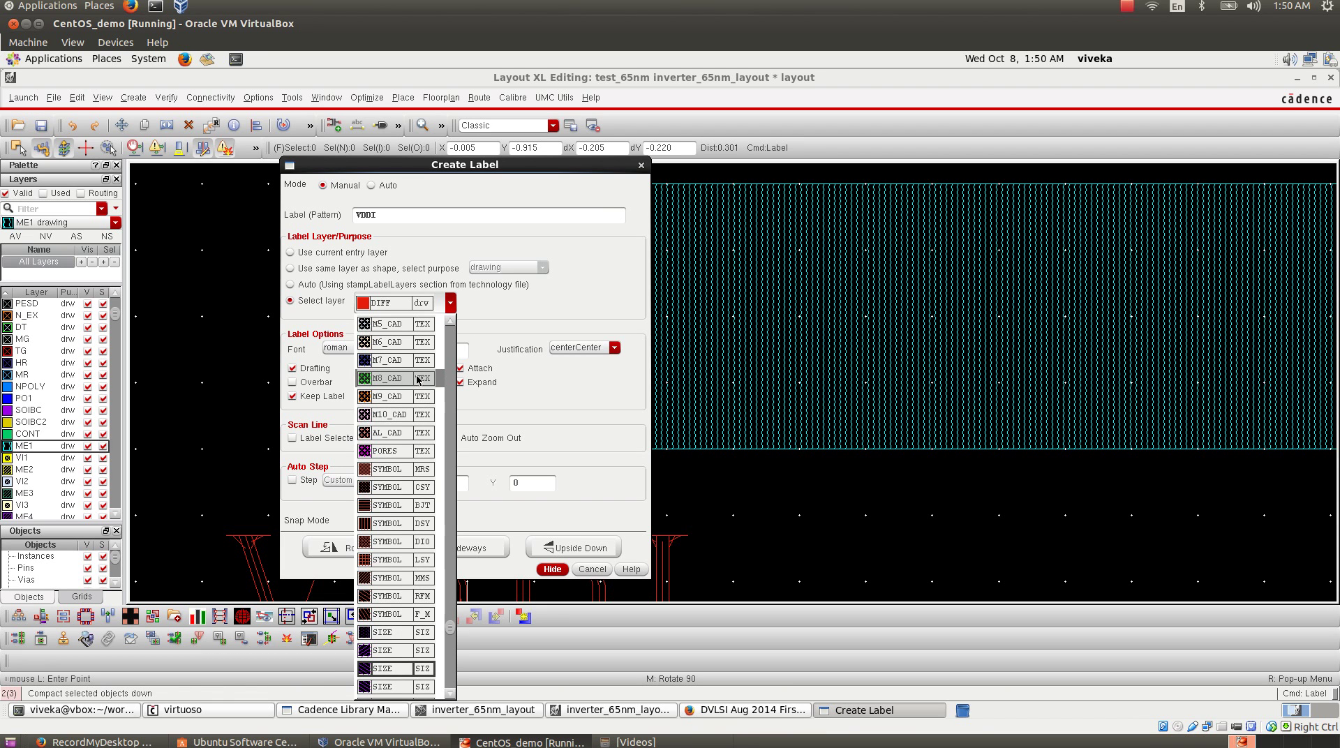
{"action": "left_click", "coordinate": [451, 321]}
{"action": "left_click", "coordinate": [450, 321]}
{"action": "left_click", "coordinate": [450, 321]}
{"action": "left_click", "coordinate": [450, 321]}
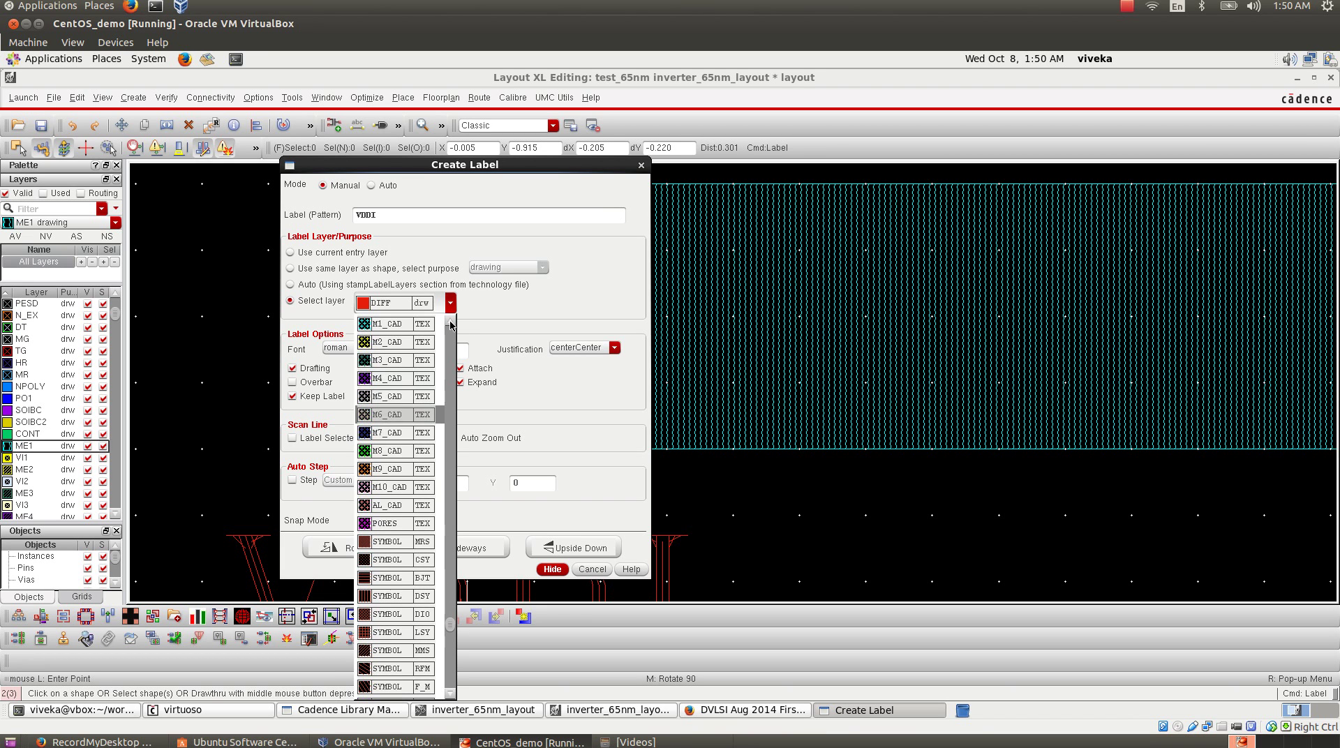
{"action": "left_click", "coordinate": [451, 322]}
{"action": "left_click", "coordinate": [405, 342]}
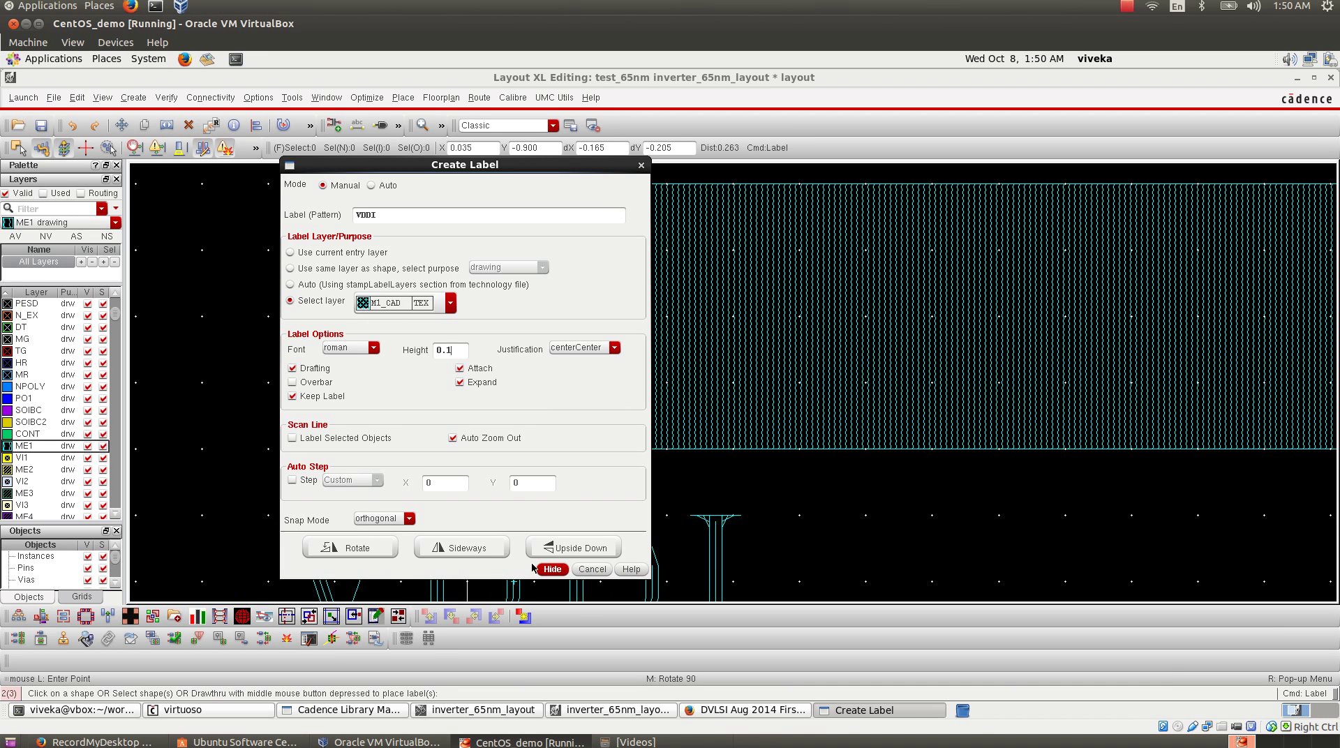
- Place the VDDI label across the left edge of the upper ME1 rail
{"action": "left_click", "coordinate": [552, 570]}
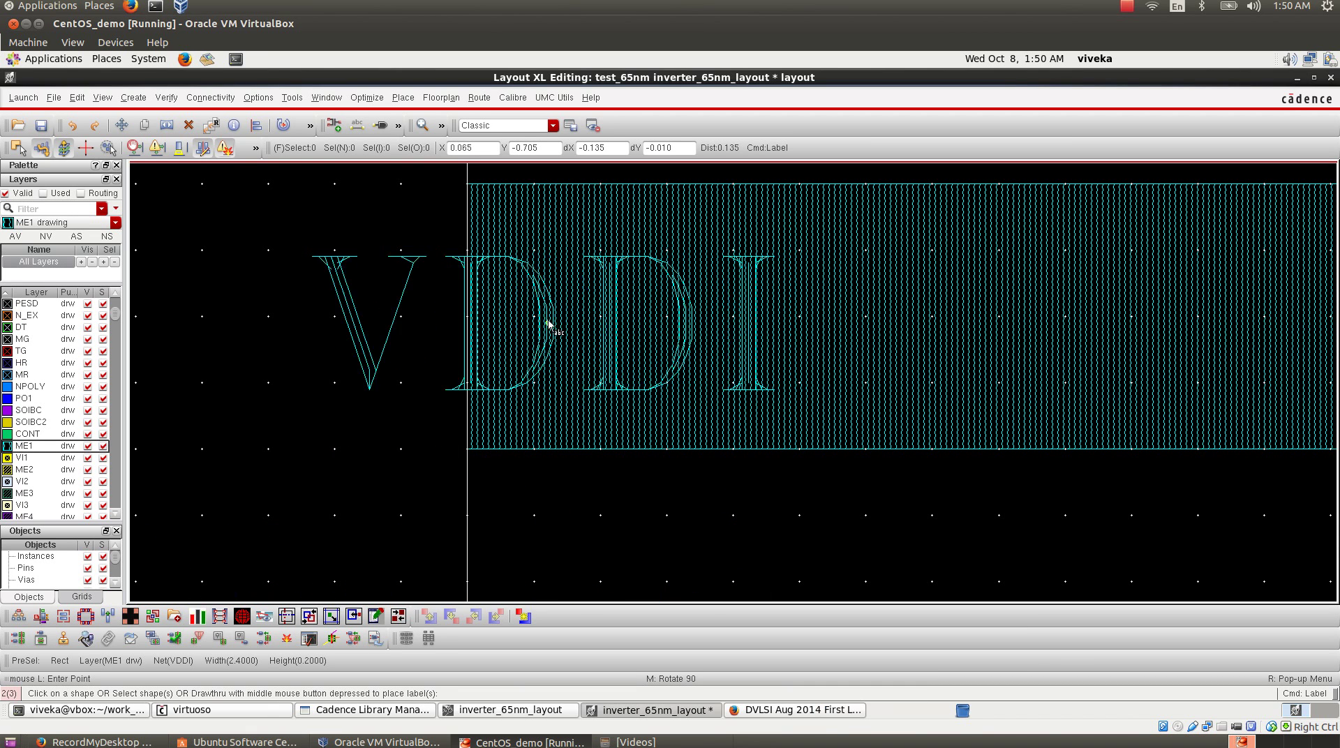
{"action": "left_click", "coordinate": [511, 325]}
{"action": "key", "text": "Escape"}
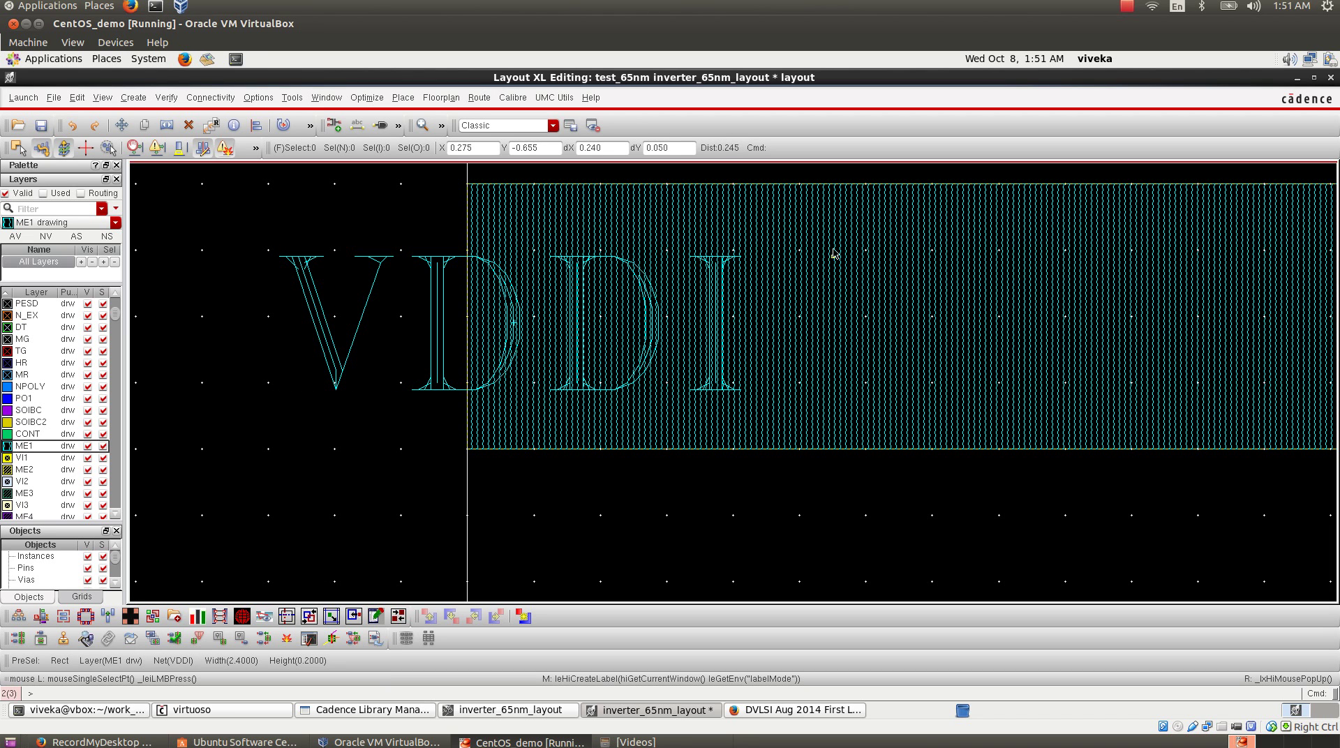
- Shift the VDDI label slightly outward so its V sits outside the upper rail and its remaining letters overlap the rail
{"action": "key", "text": "shift+z"}
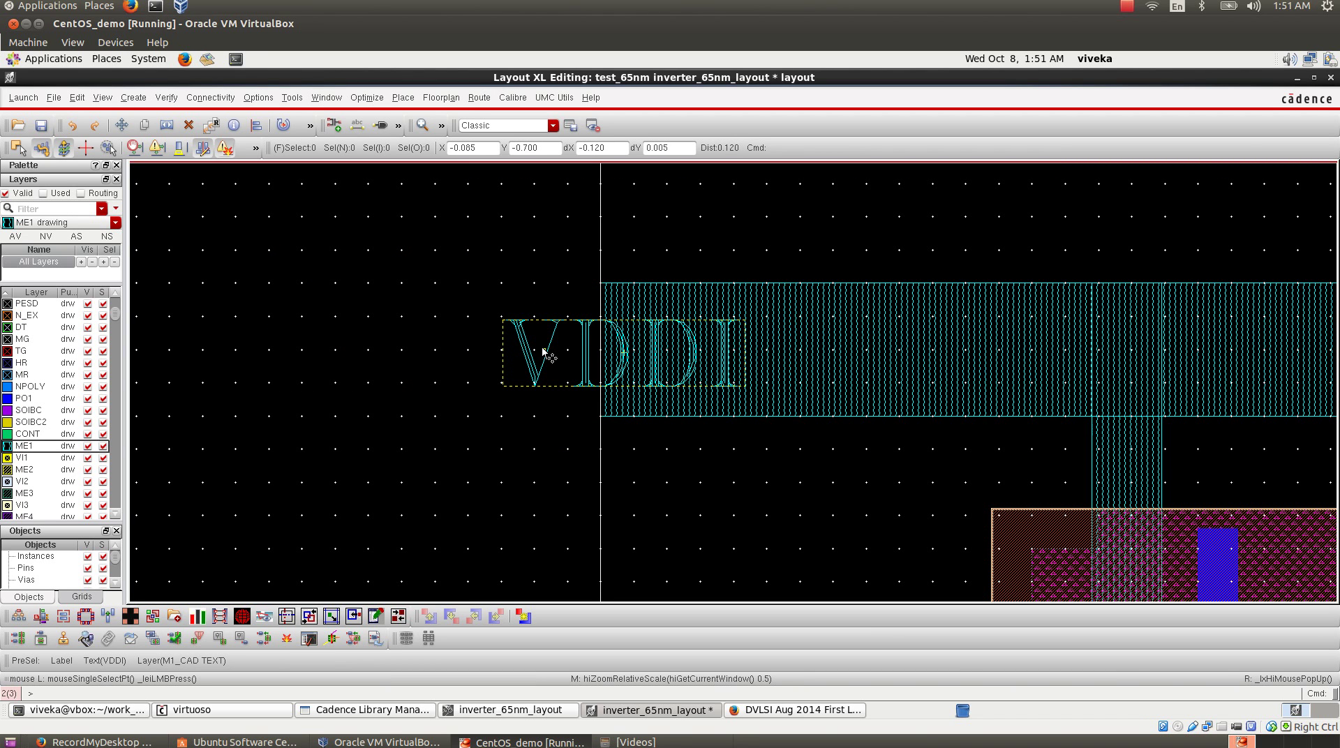
{"action": "key", "text": "m"}
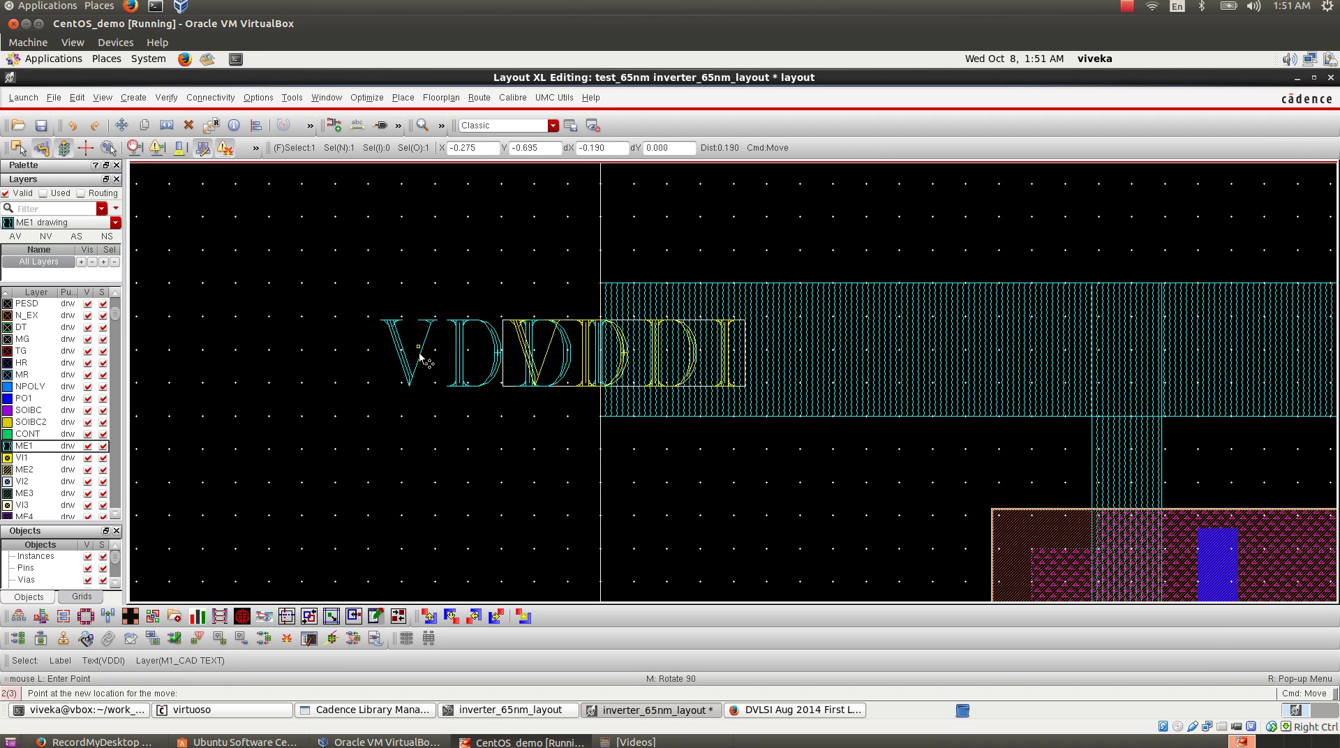
{"action": "left_click", "coordinate": [450, 364]}
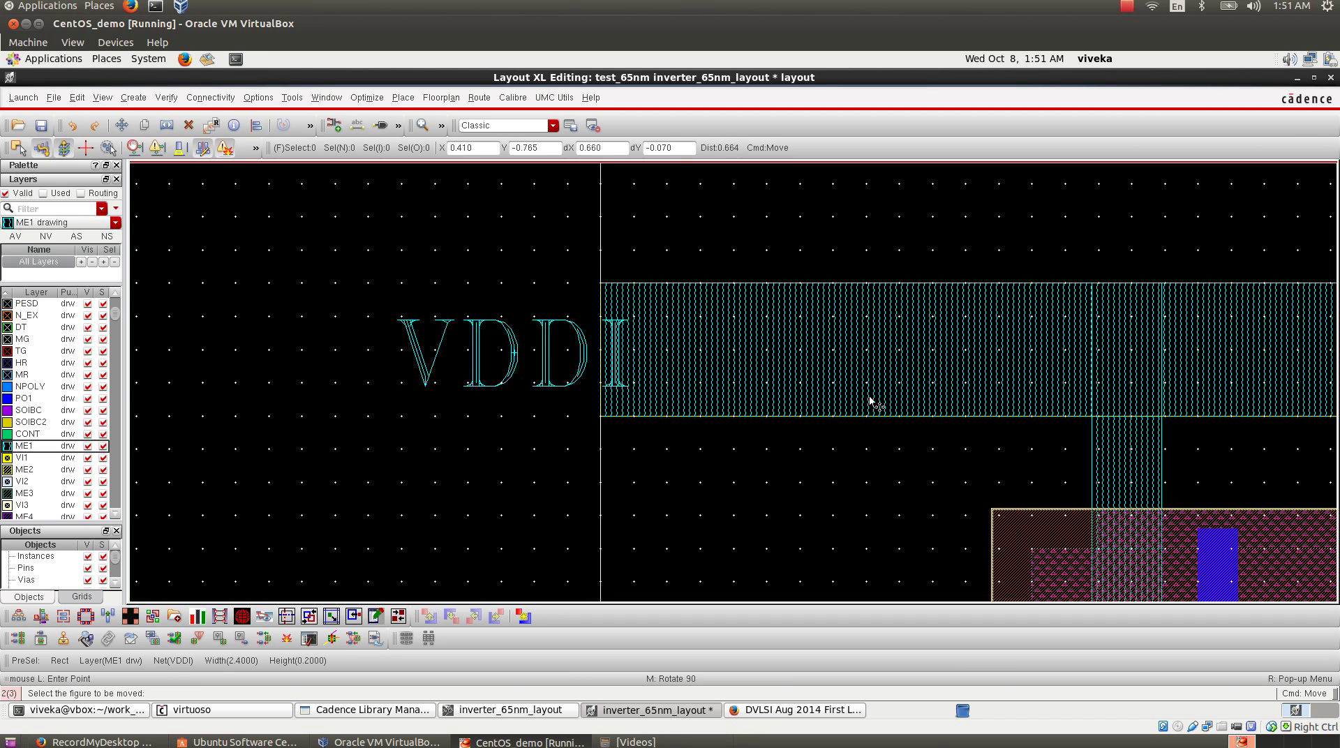
{"action": "left_click", "coordinate": [551, 370]}
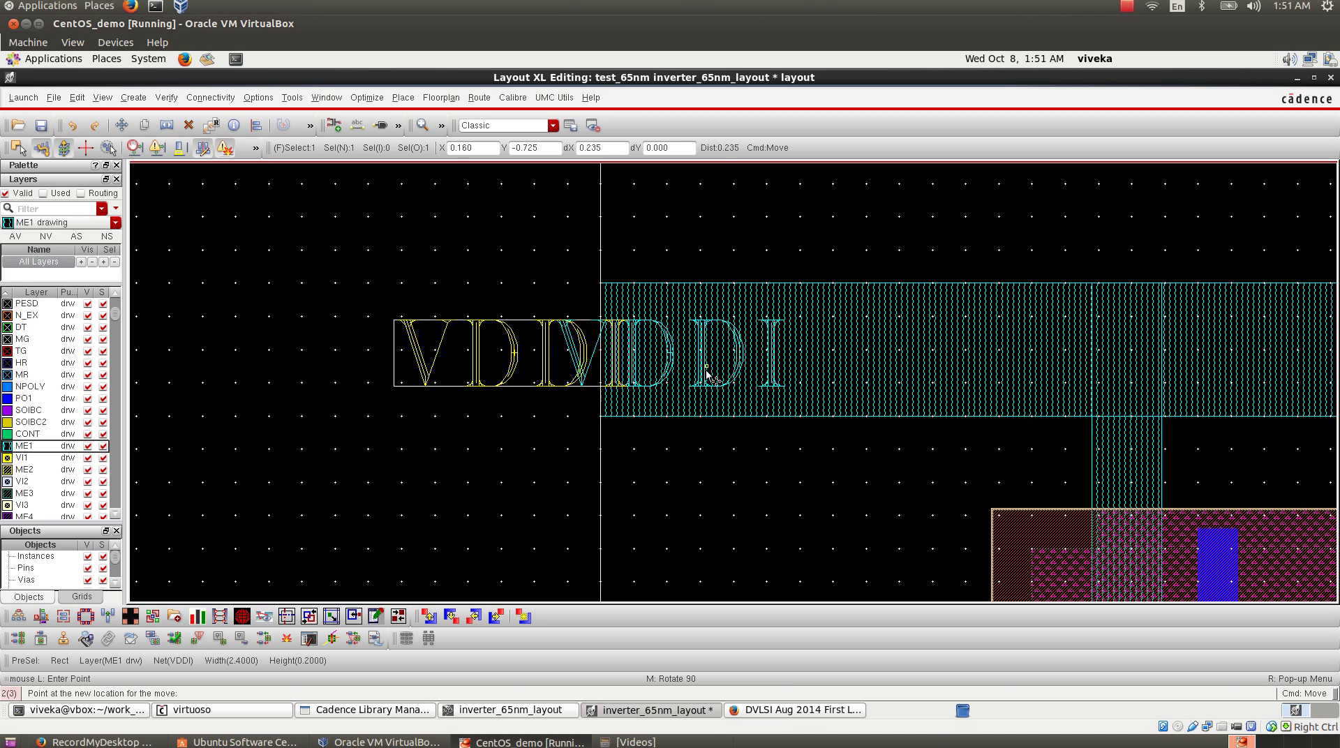
{"action": "left_click", "coordinate": [696, 370]}
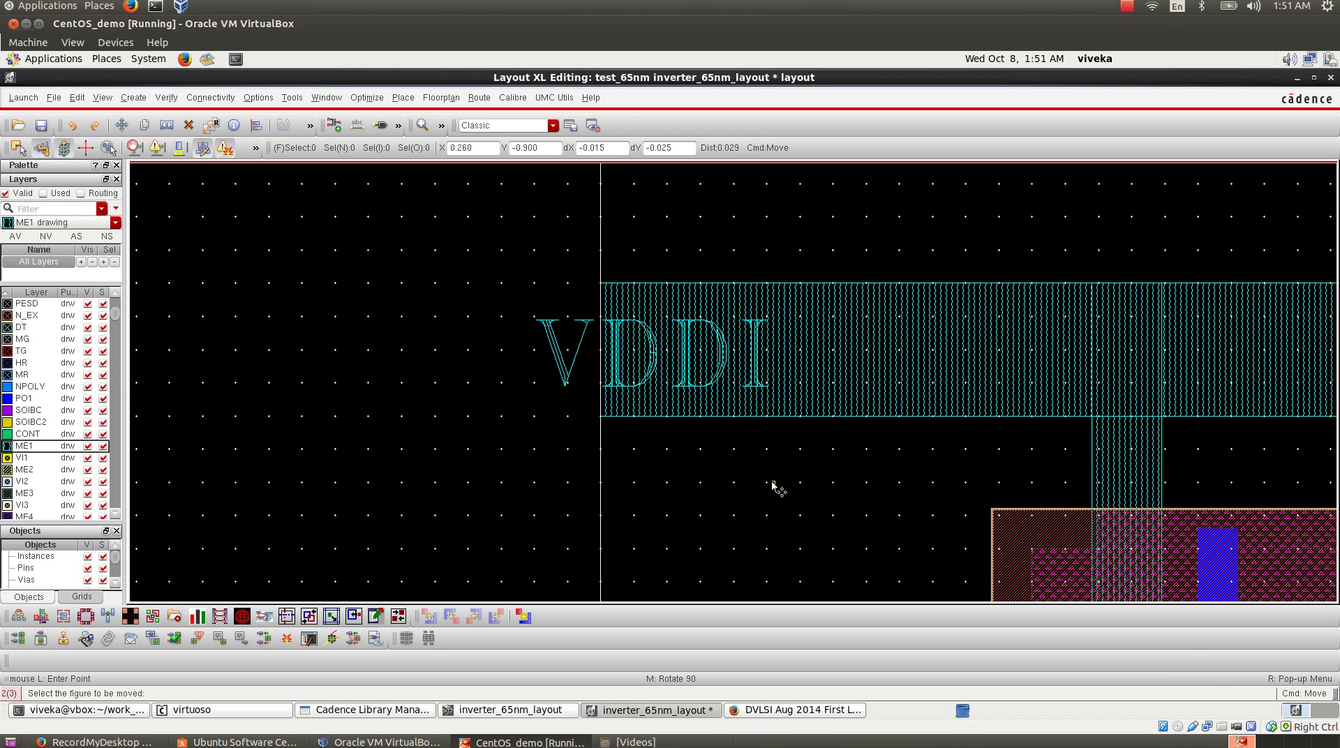
- Copy the VDDI label straight down onto the left end of the lower ME1 rail
{"action": "key", "text": "f"}
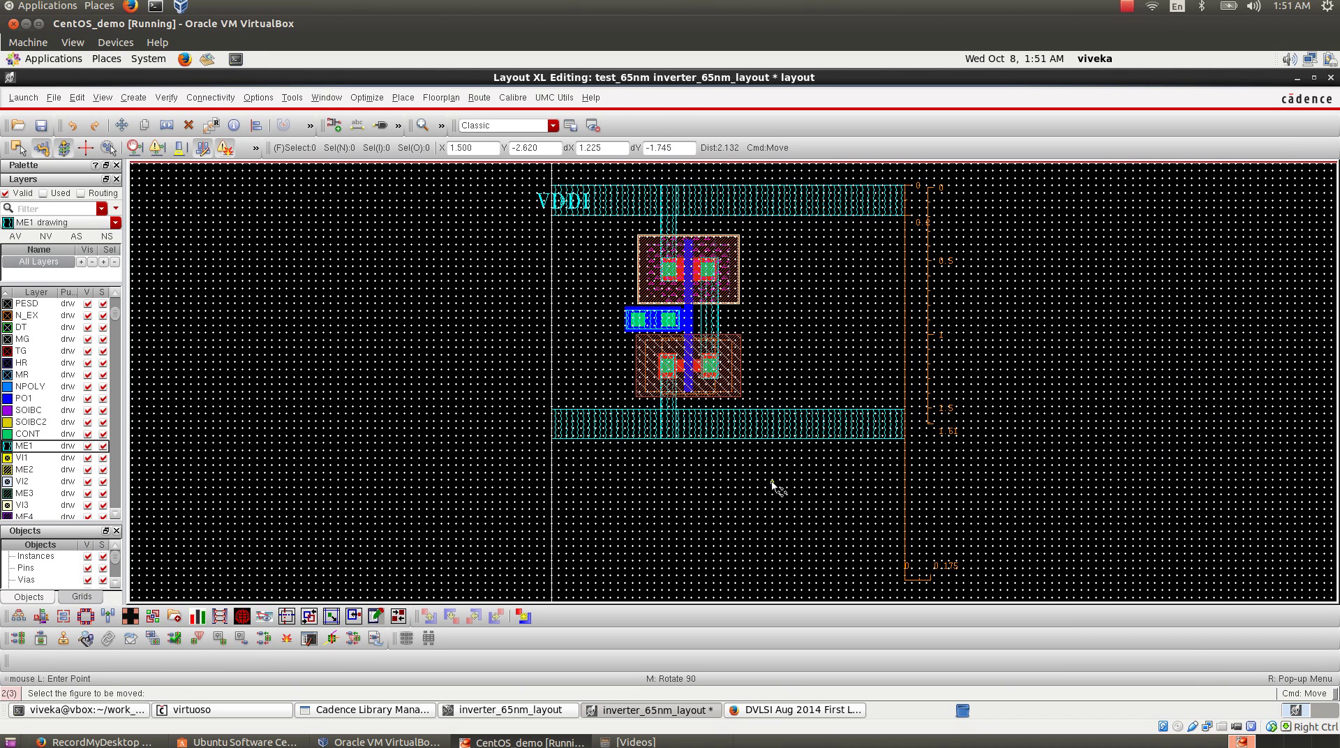
{"action": "key", "text": "c"}
{"action": "left_click", "coordinate": [548, 203]}
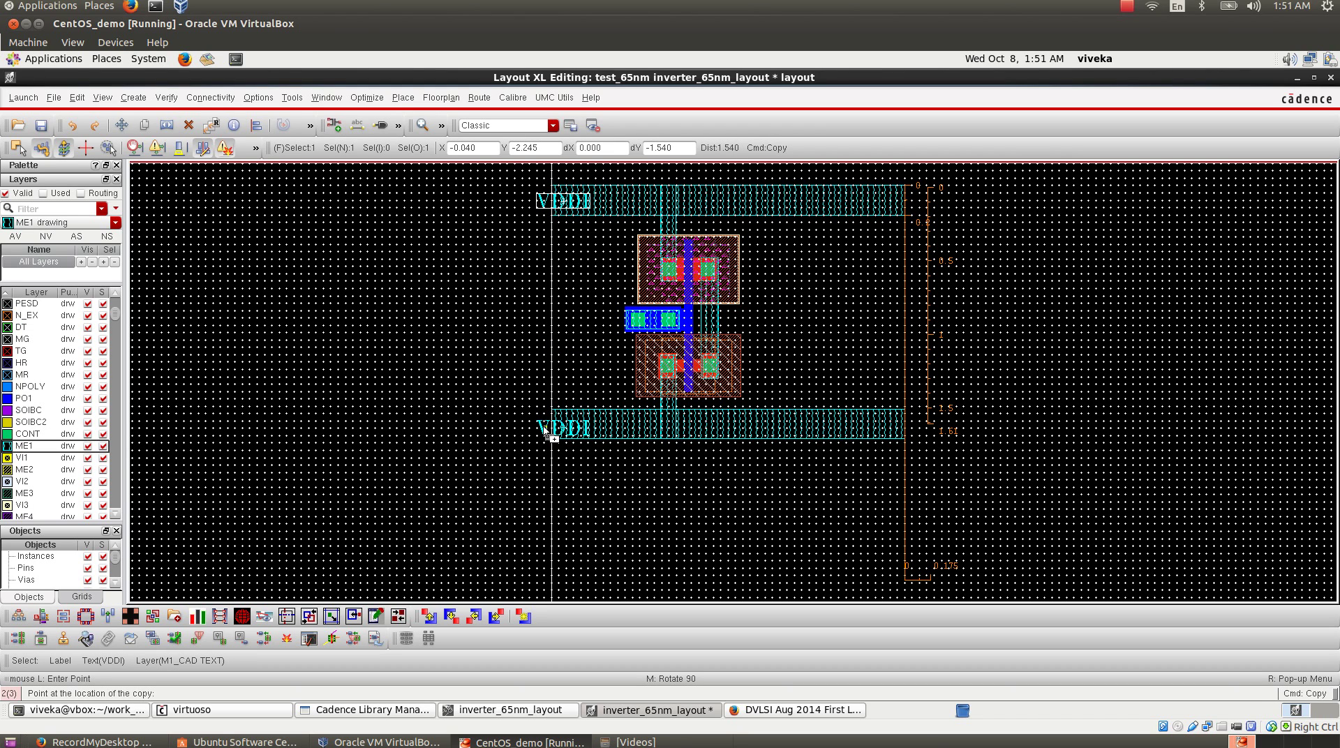
{"action": "left_click", "coordinate": [543, 430]}
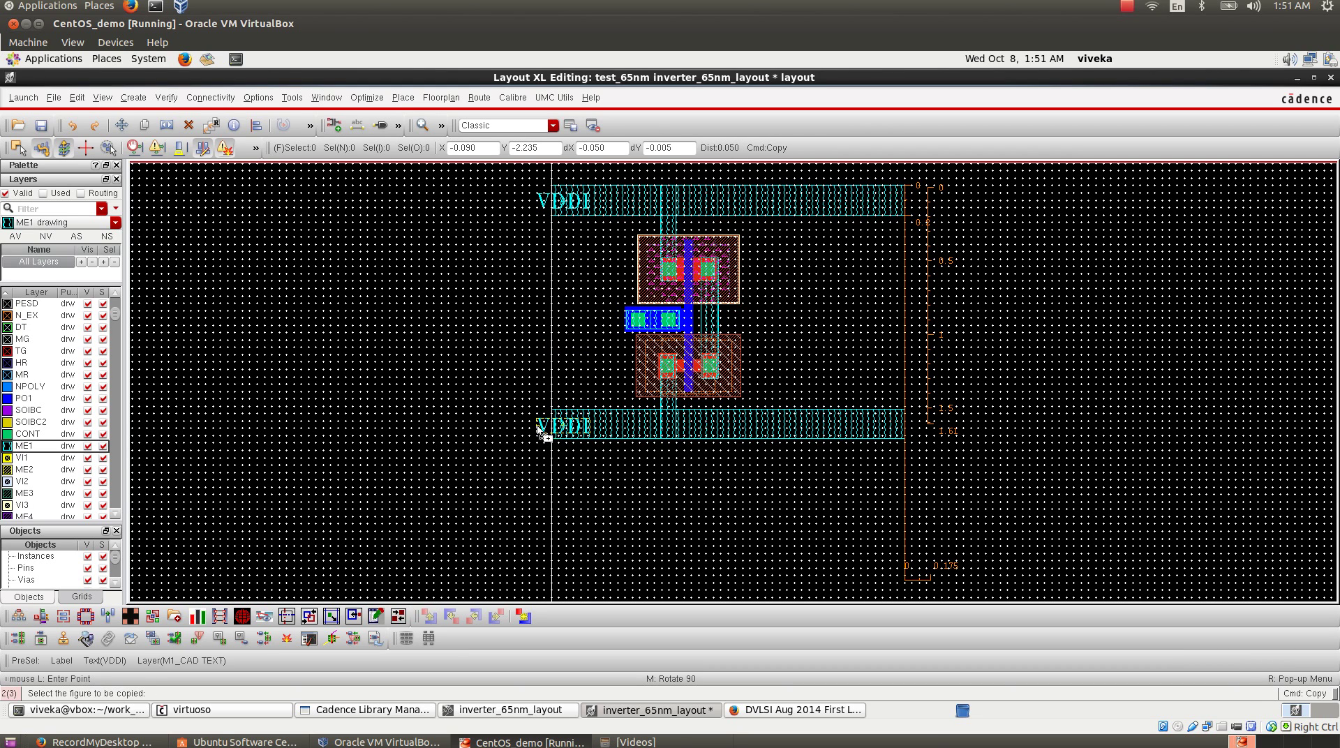
{"action": "key", "text": "Escape"}
- Change the text of the copied label on the lower rail to GNDI
{"action": "left_click", "coordinate": [542, 423]}
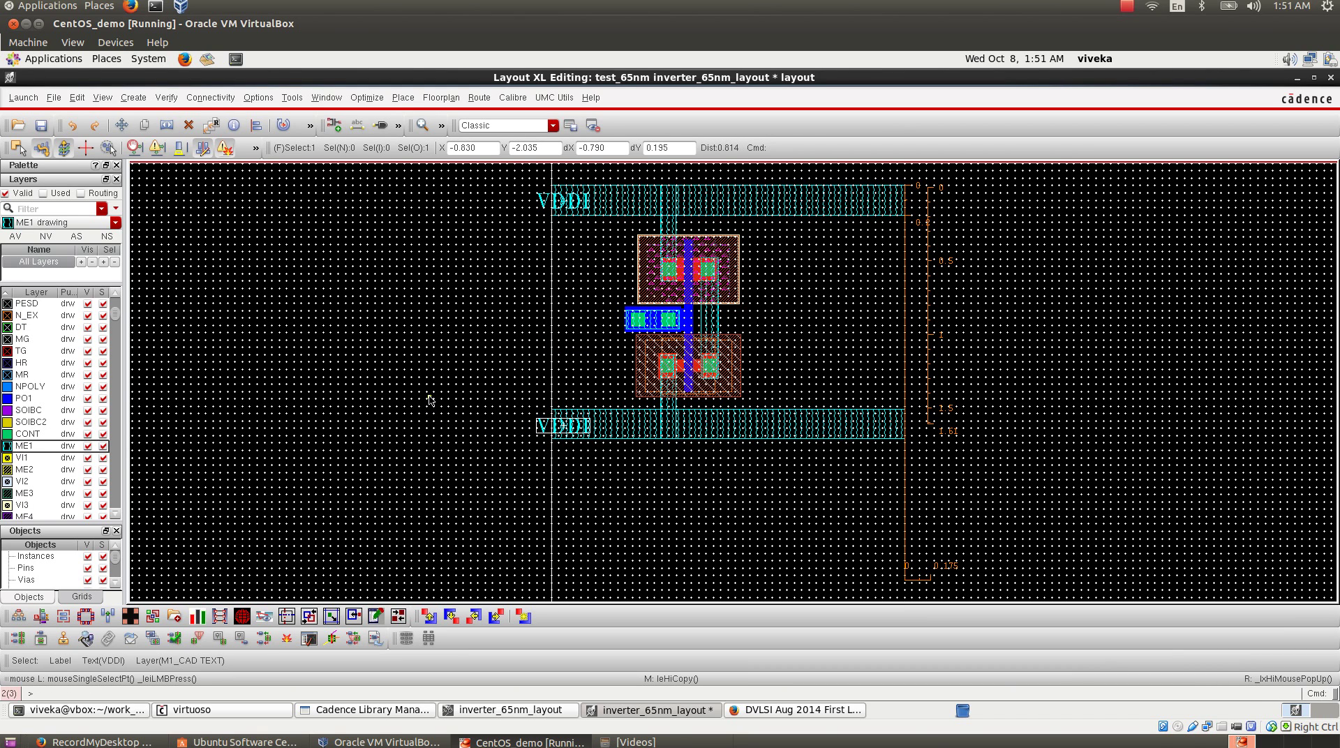
{"action": "key", "text": "q"}
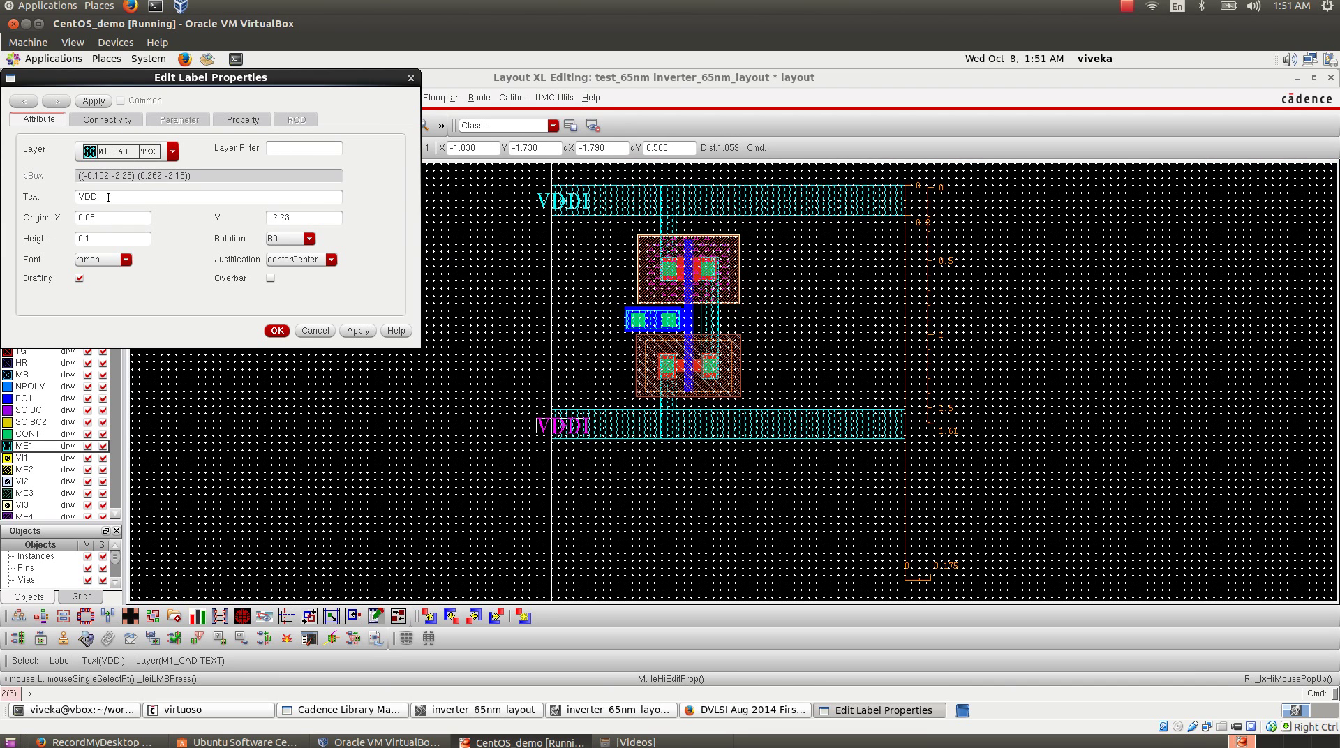
{"action": "left_click_drag", "start_coordinate": [108, 198], "coordinate": [58, 196]}
{"action": "type", "text": "GN"}
{"action": "left_click", "coordinate": [277, 331]}
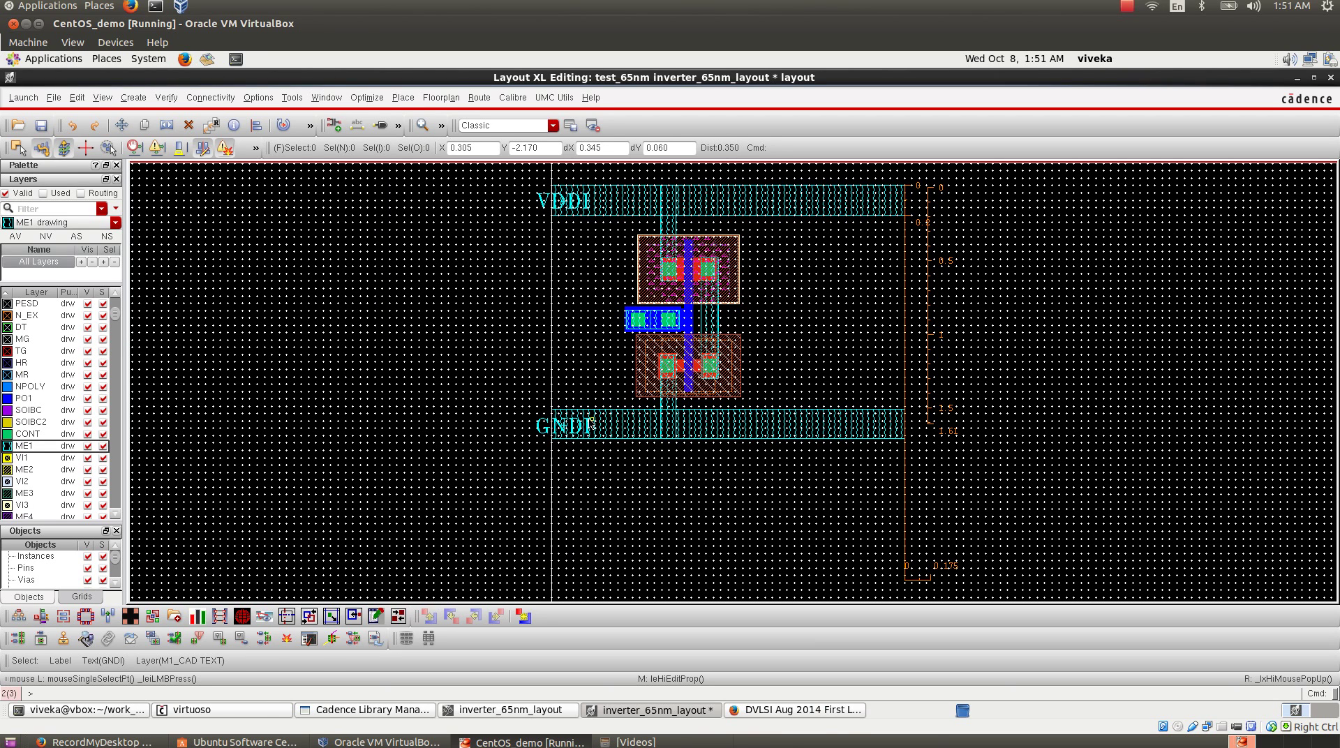
- Copy the GNDI label up to the empty area left of the M1_POLY input via
{"action": "key", "text": "c"}
{"action": "left_click", "coordinate": [563, 429]}
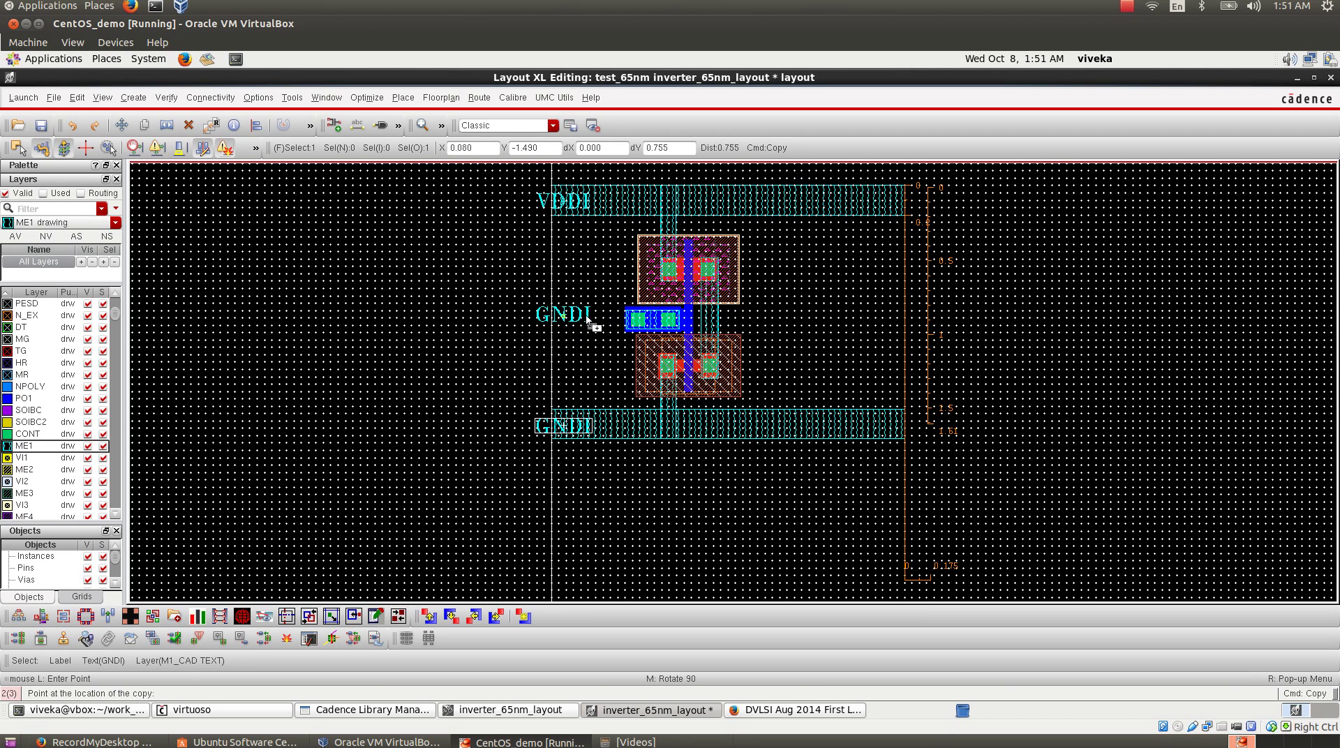
{"action": "left_click", "coordinate": [571, 326]}
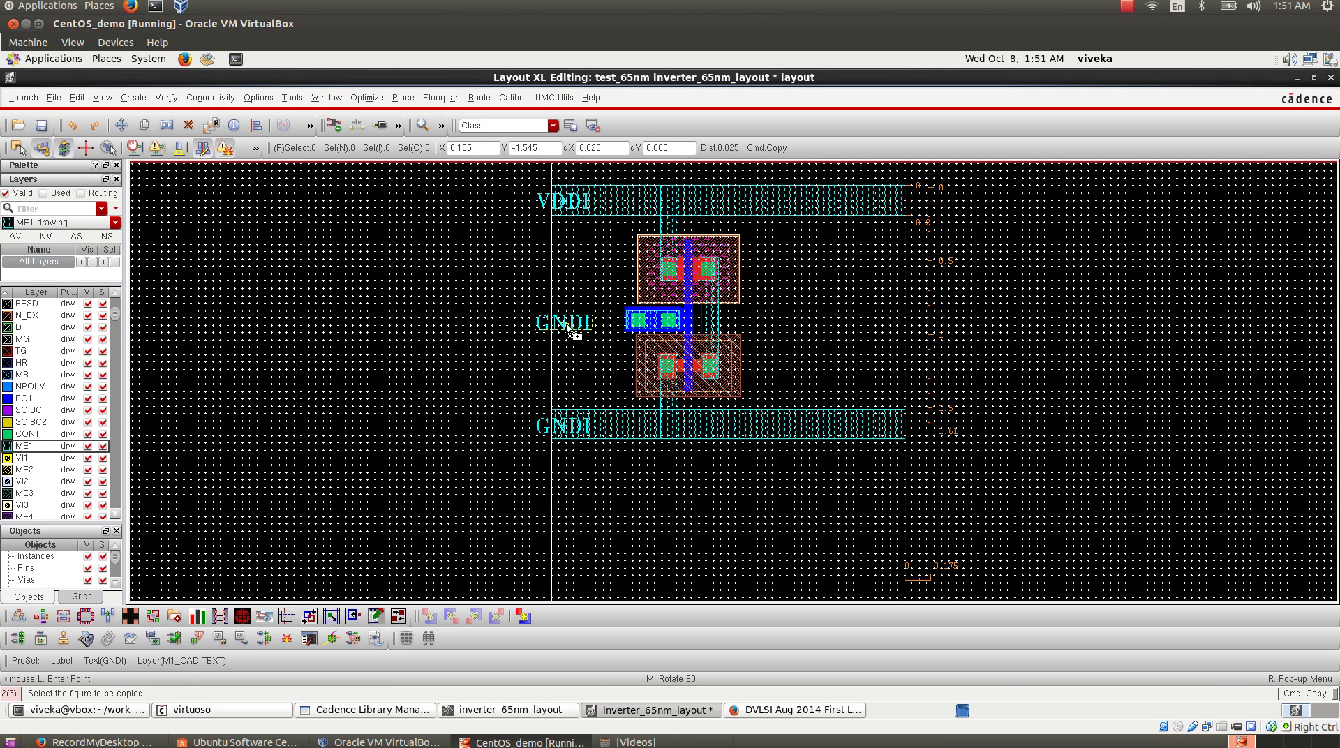
- Move the copied GNDI label onto the left part of the M1_POLY input via and align it vertically with the contacts
{"action": "key", "text": "m"}
{"action": "left_click", "coordinate": [569, 324]}
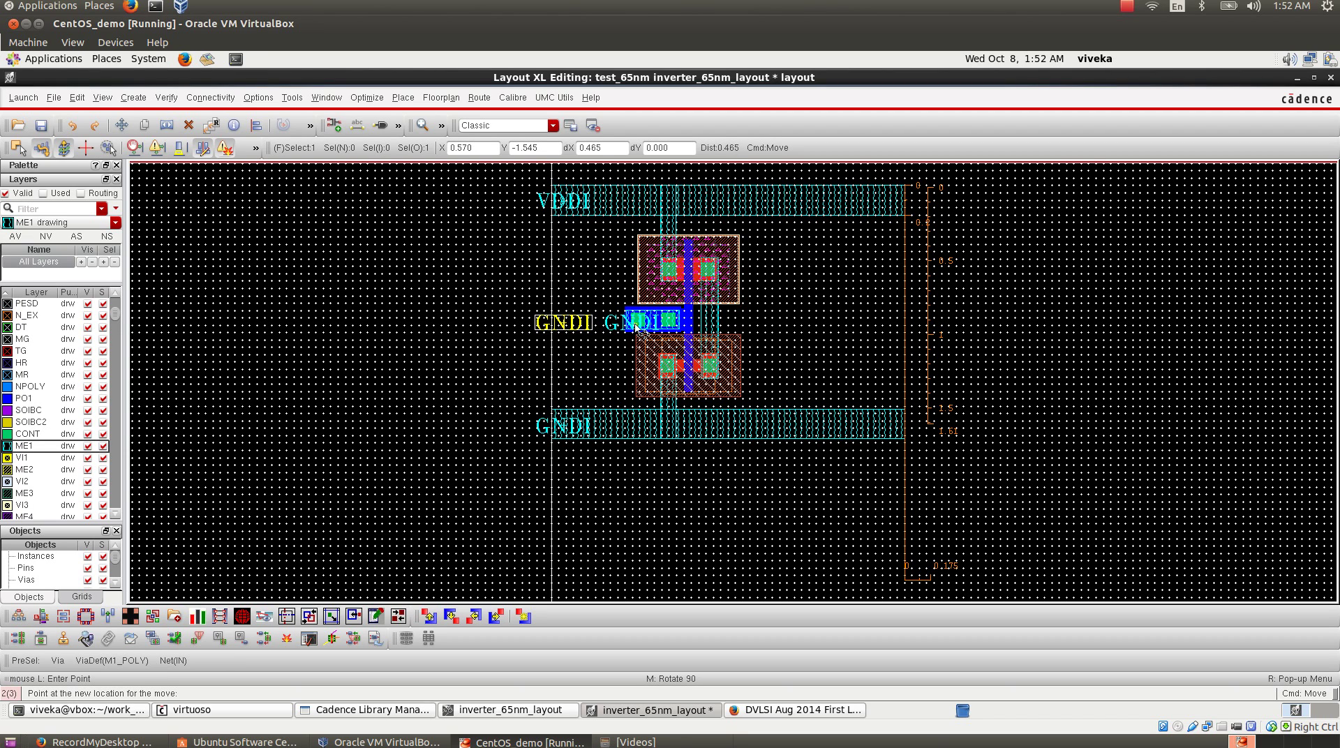
{"action": "left_click", "coordinate": [630, 321]}
{"action": "scroll", "coordinate": [621, 282], "scroll_direction": "up", "scroll_amount": 3, "text": "ctrl"}
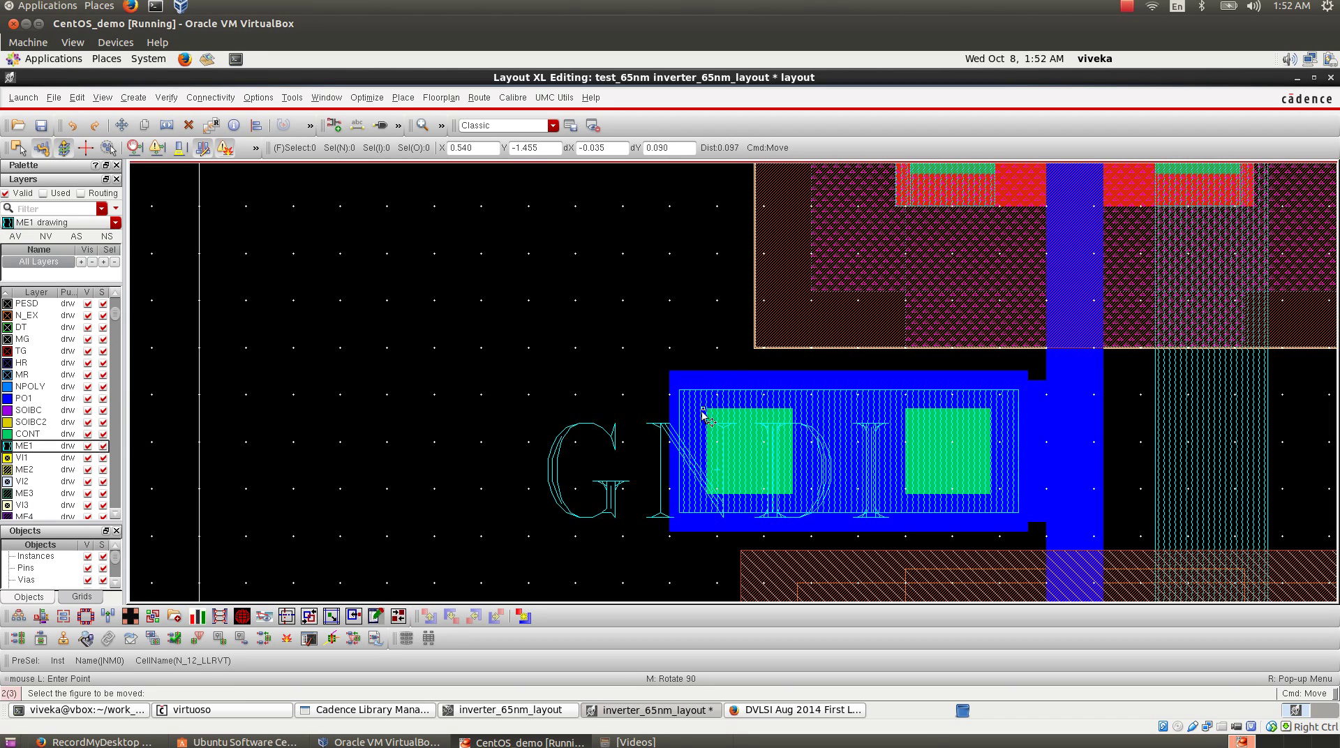
{"action": "left_click", "coordinate": [556, 438]}
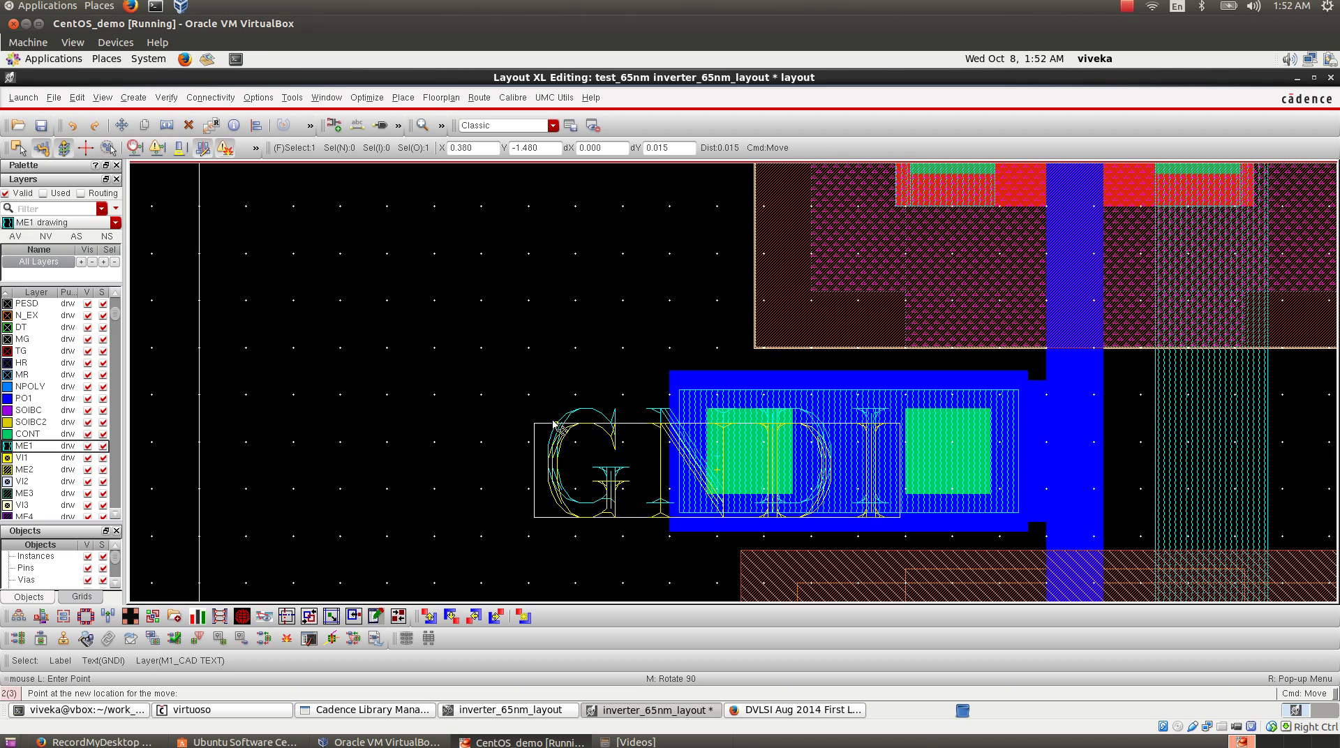
{"action": "left_click", "coordinate": [550, 409]}
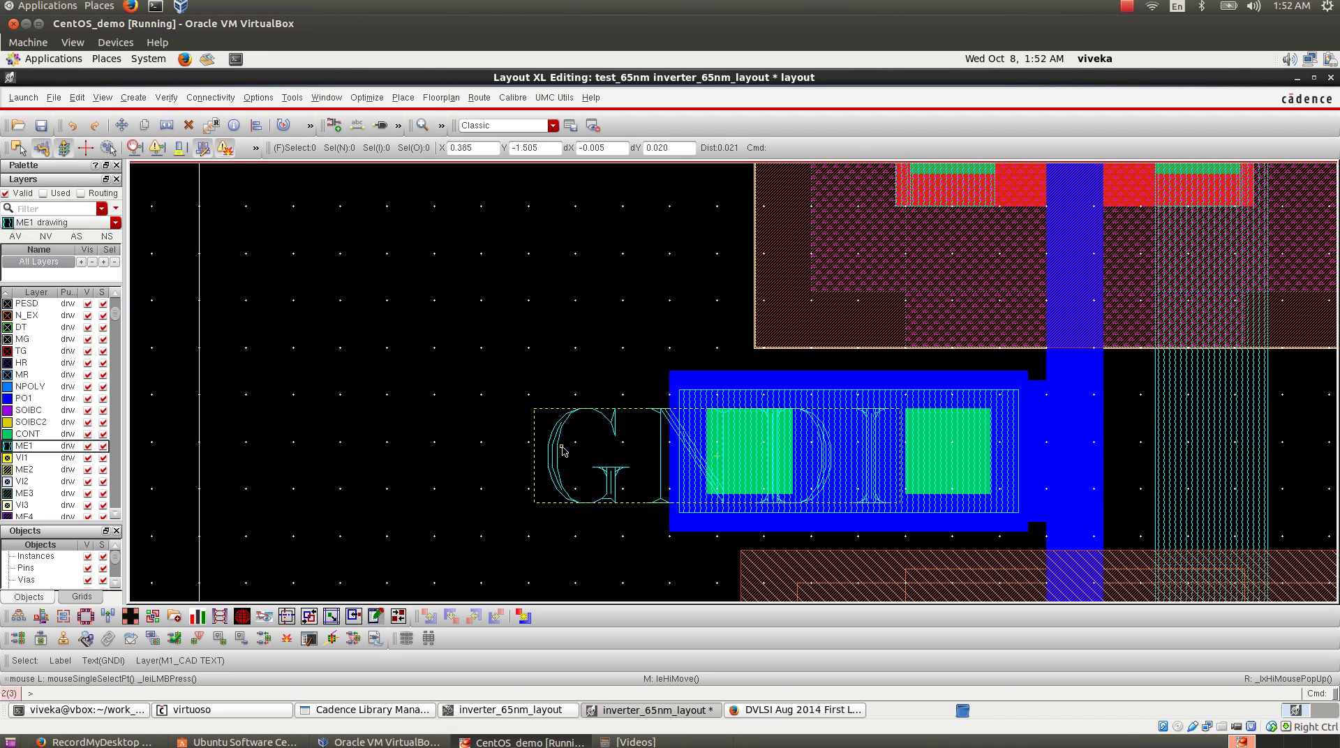
- Change the text of the label on the input via to IN
{"action": "key", "text": "q"}
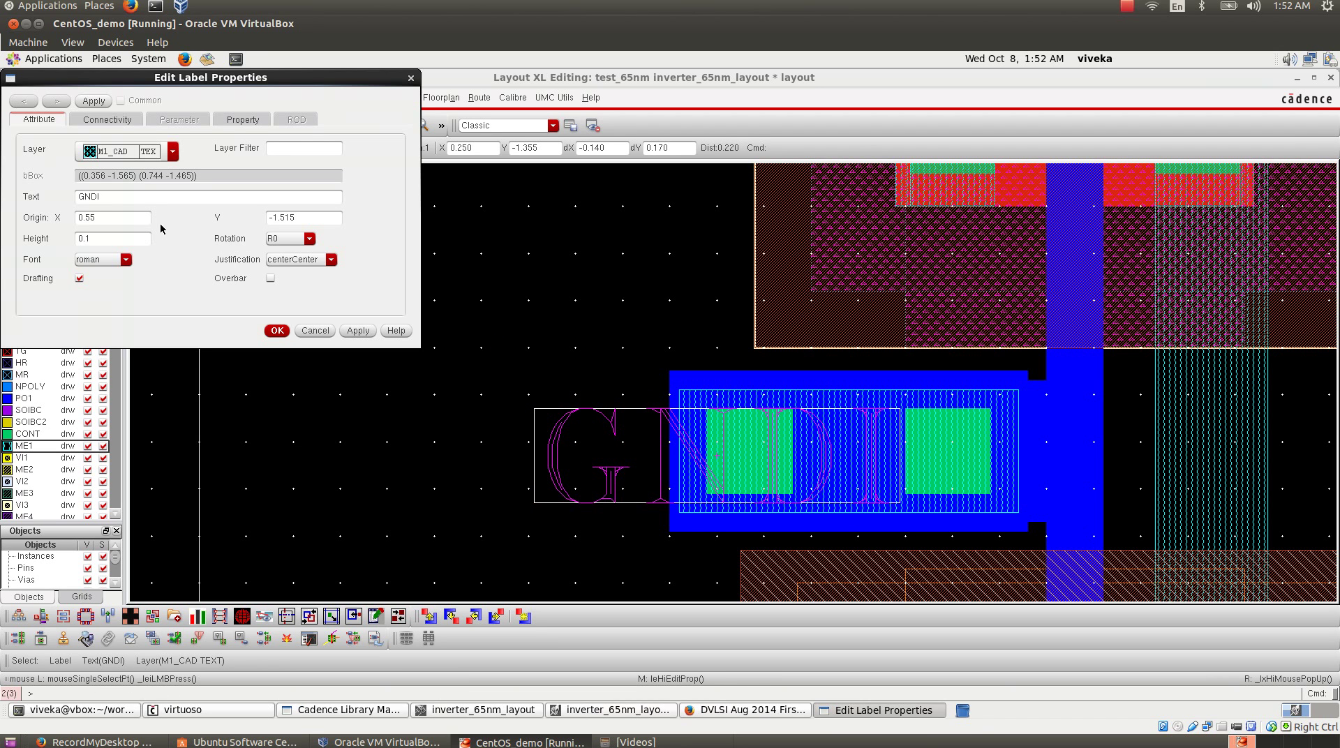
{"action": "double_click", "coordinate": [88, 197]}
{"action": "type", "text": "IN"}
{"action": "key", "text": "Return"}
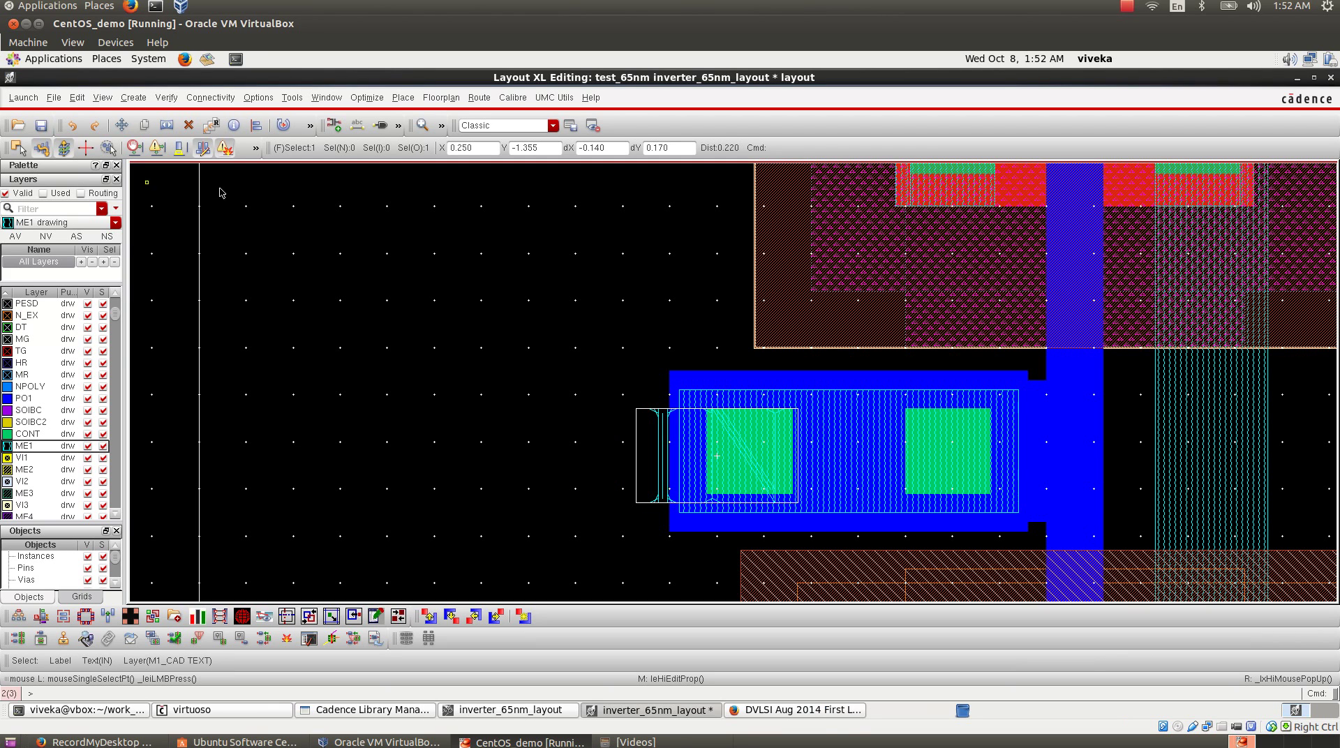
{"action": "left_click", "coordinate": [430, 431]}
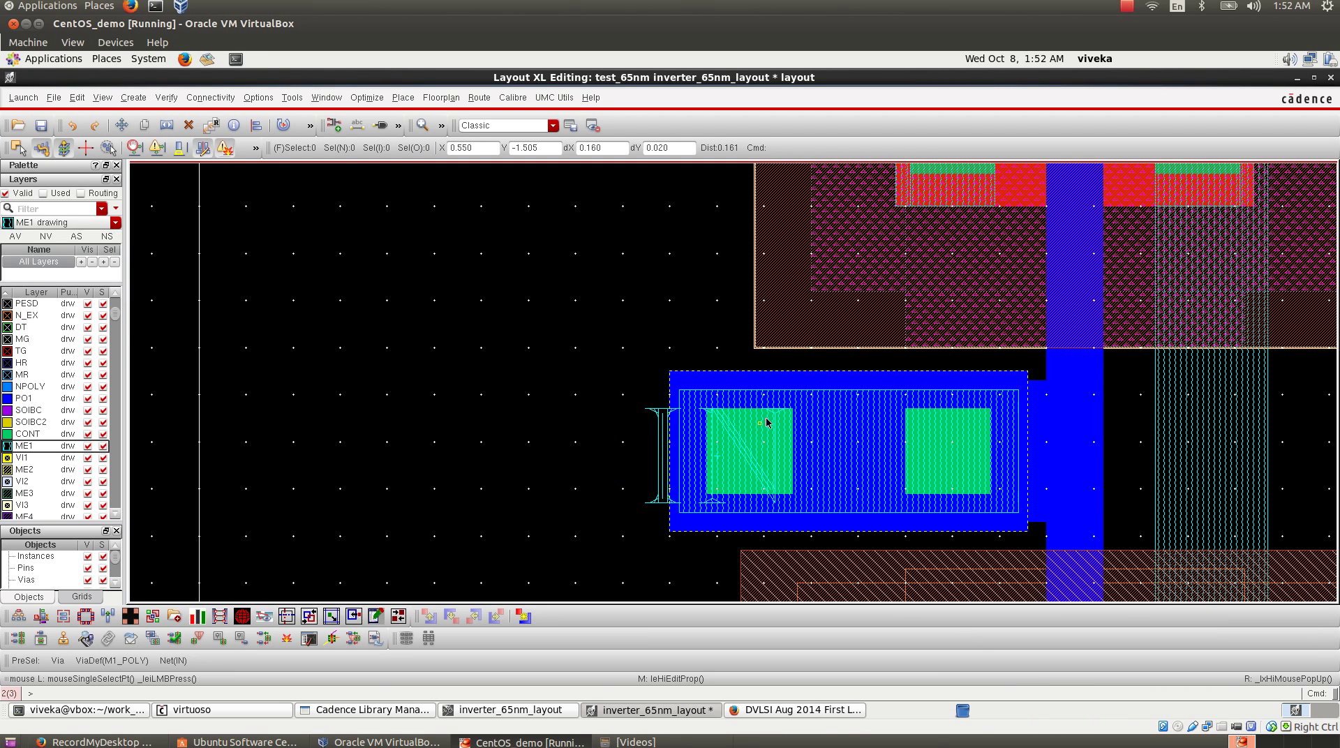
- Copy the IN label onto the vertical ME1 output strip connecting the two transistors
{"action": "key", "text": "f"}
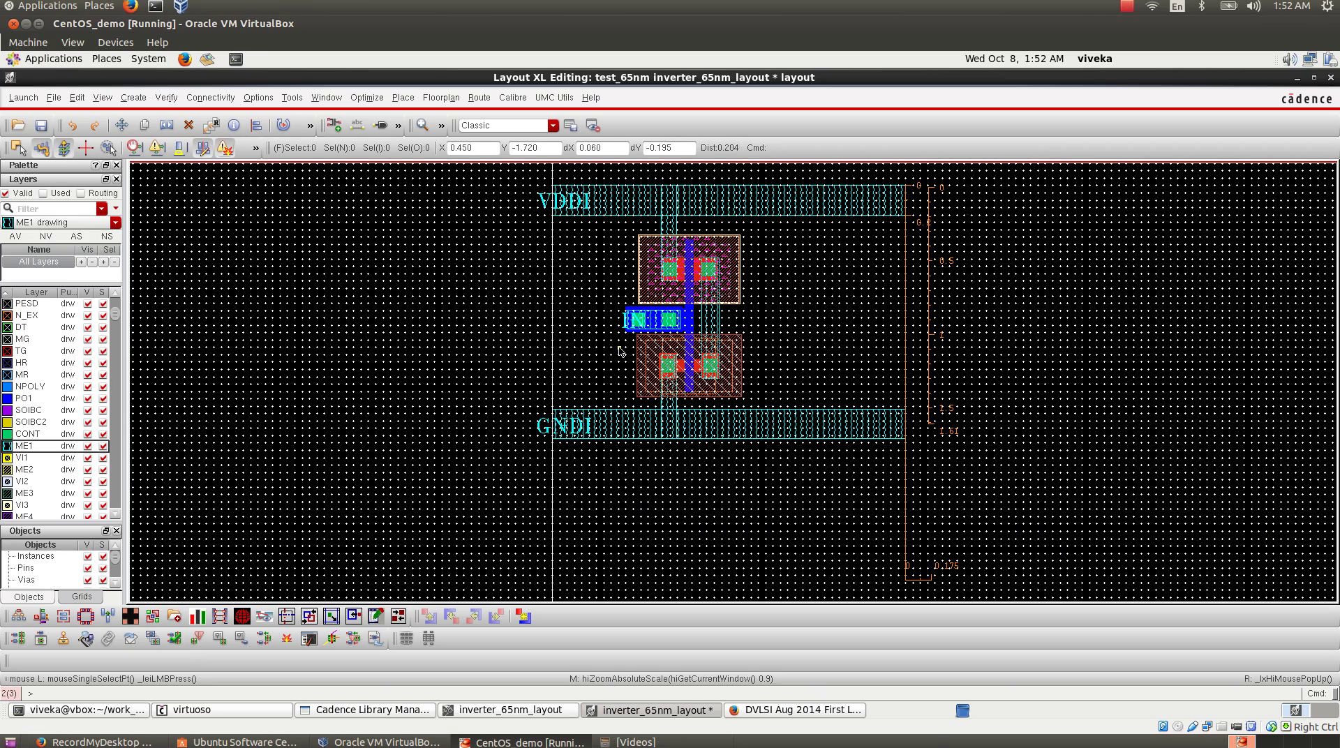
{"action": "right_click_drag", "start_coordinate": [521, 185], "coordinate": [873, 403]}
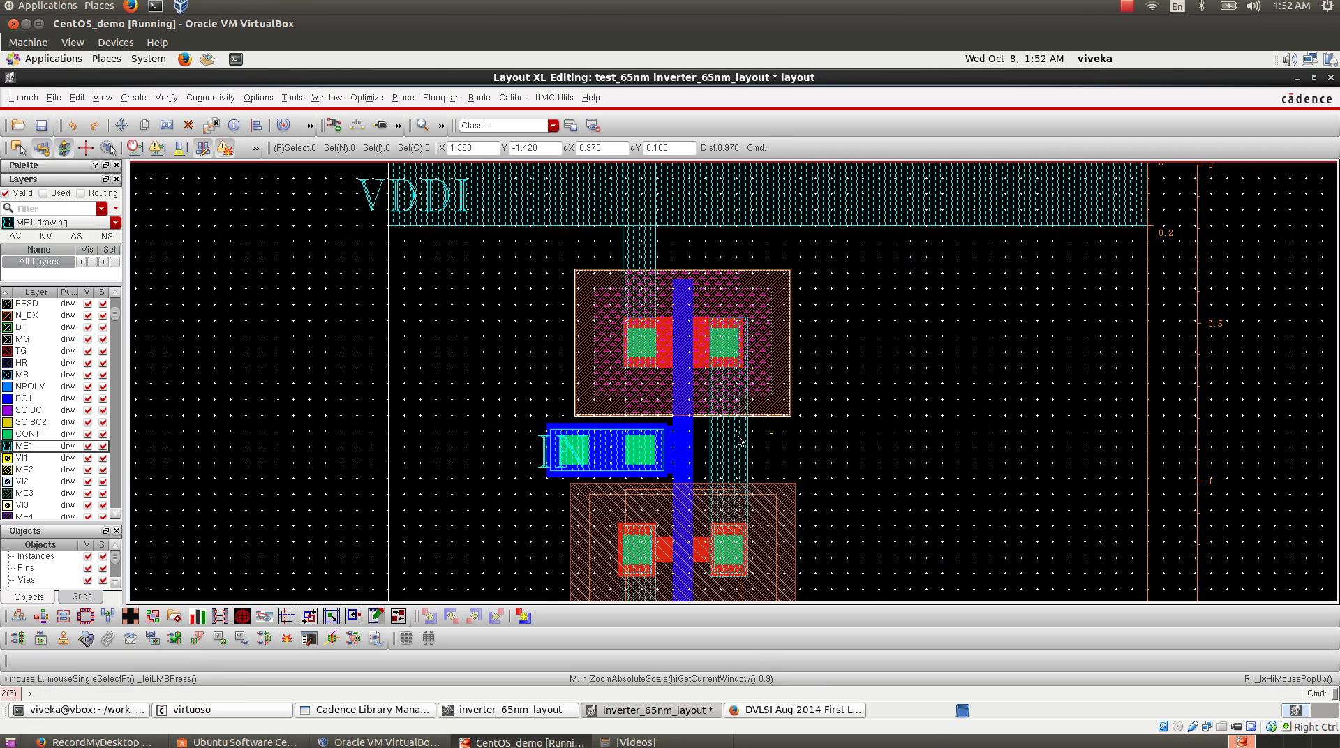
{"action": "right_click_drag", "start_coordinate": [557, 398], "coordinate": [818, 518]}
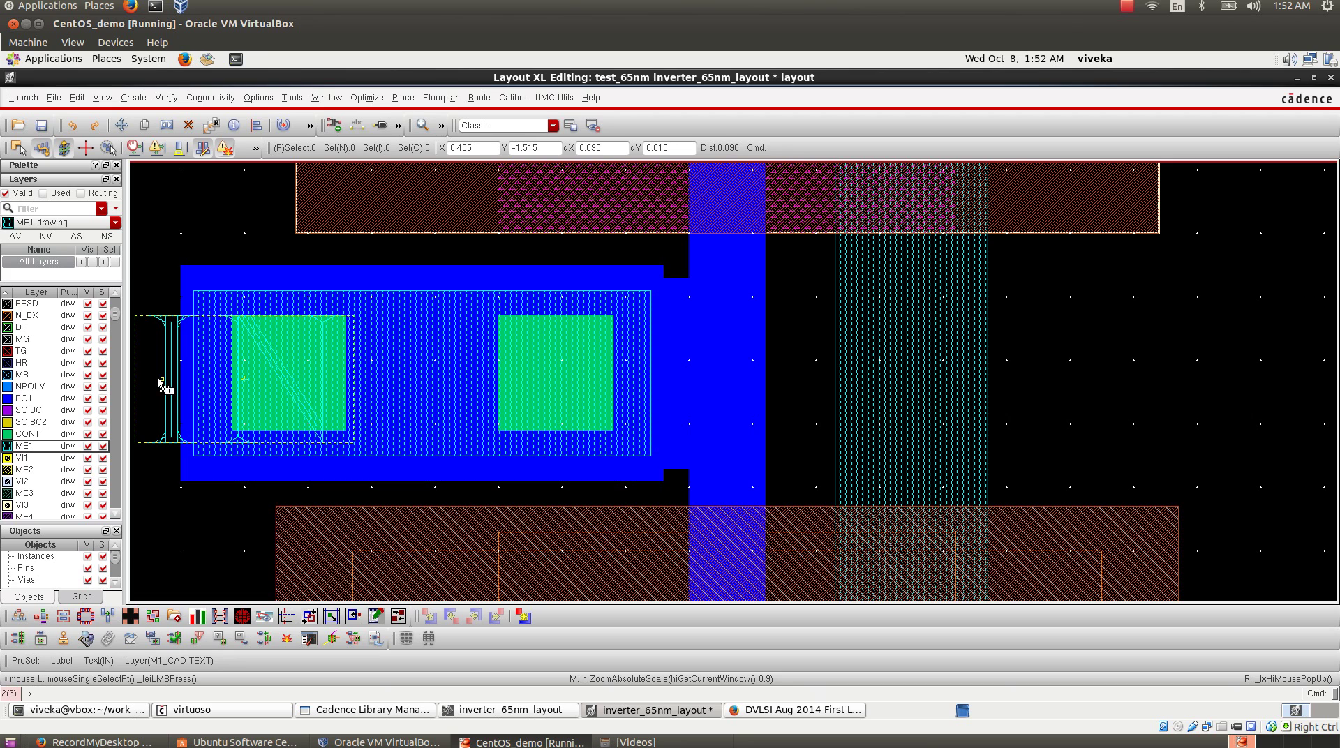
{"action": "key", "text": "c"}
{"action": "left_click", "coordinate": [167, 386]}
{"action": "left_click", "coordinate": [881, 417]}
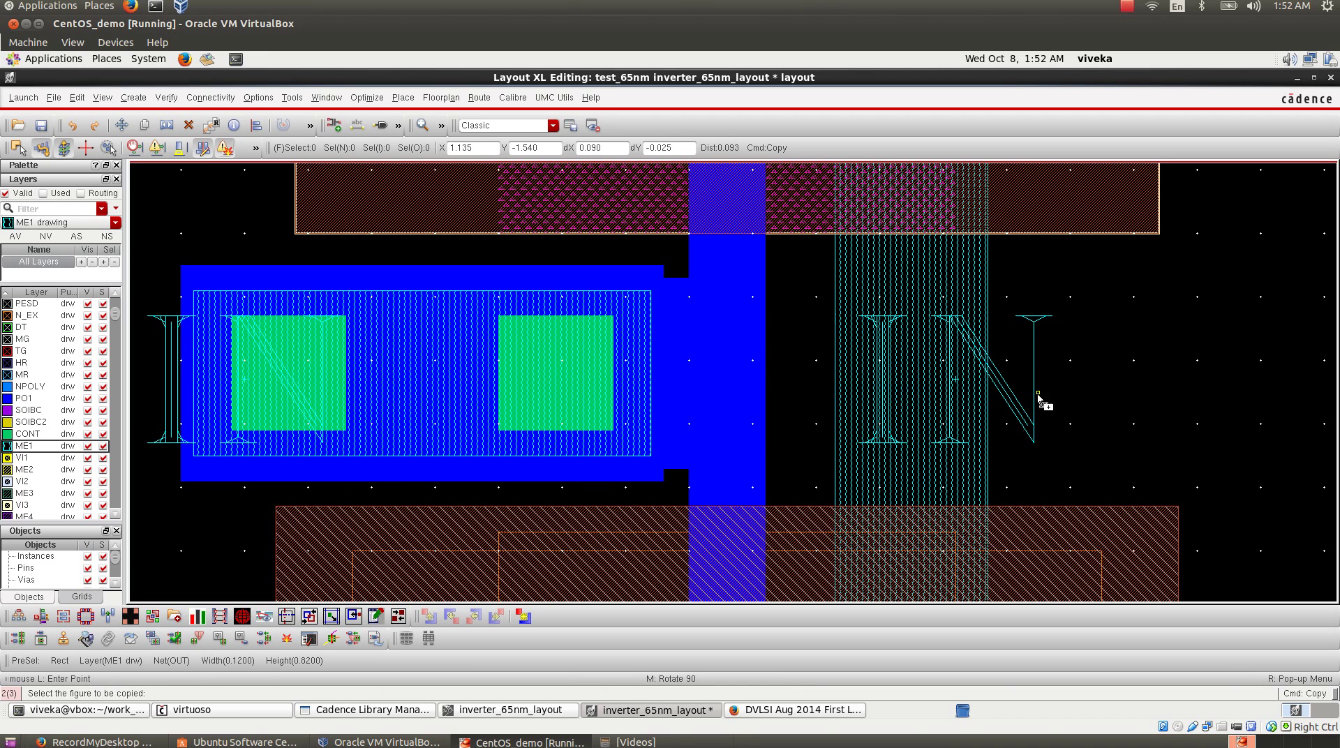
{"action": "key", "text": "Escape"}
- Change the text of the copied IN label on the vertical ME1 output strip to OUT
{"action": "key", "text": "q"}
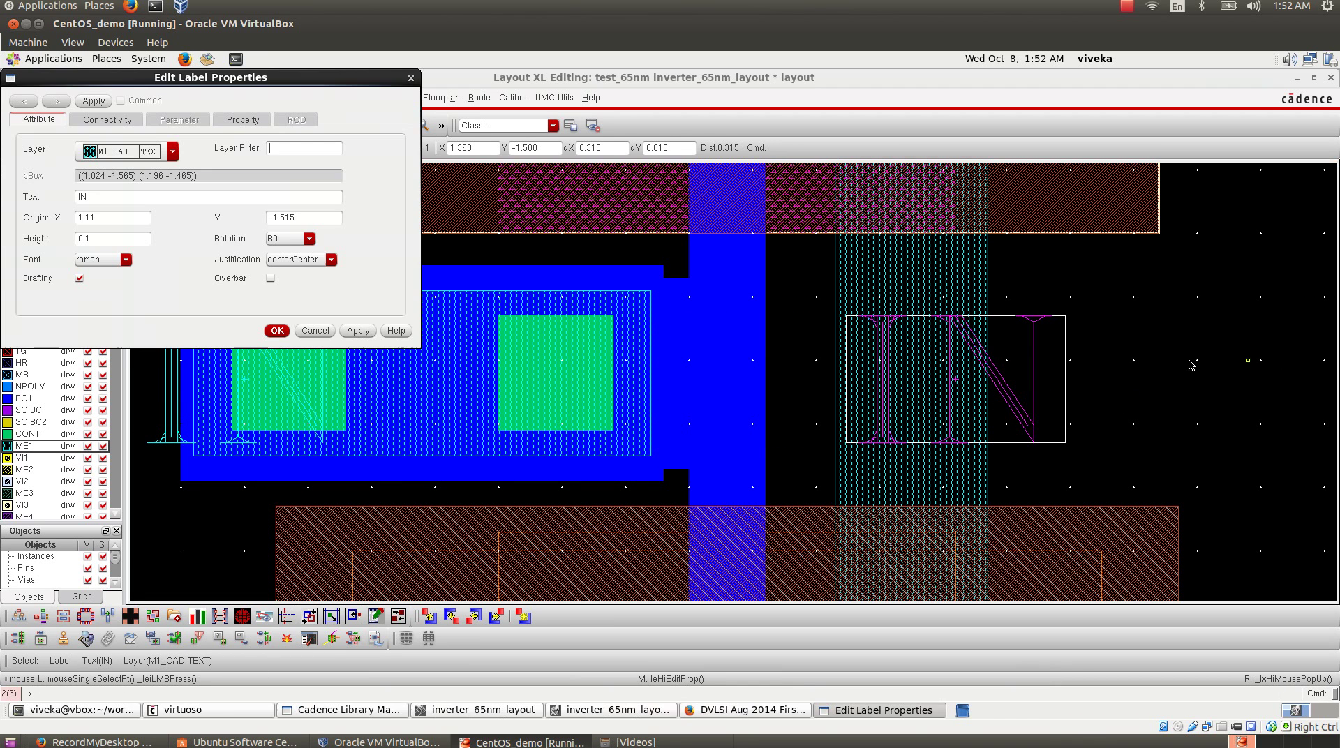
{"action": "double_click", "coordinate": [107, 193]}
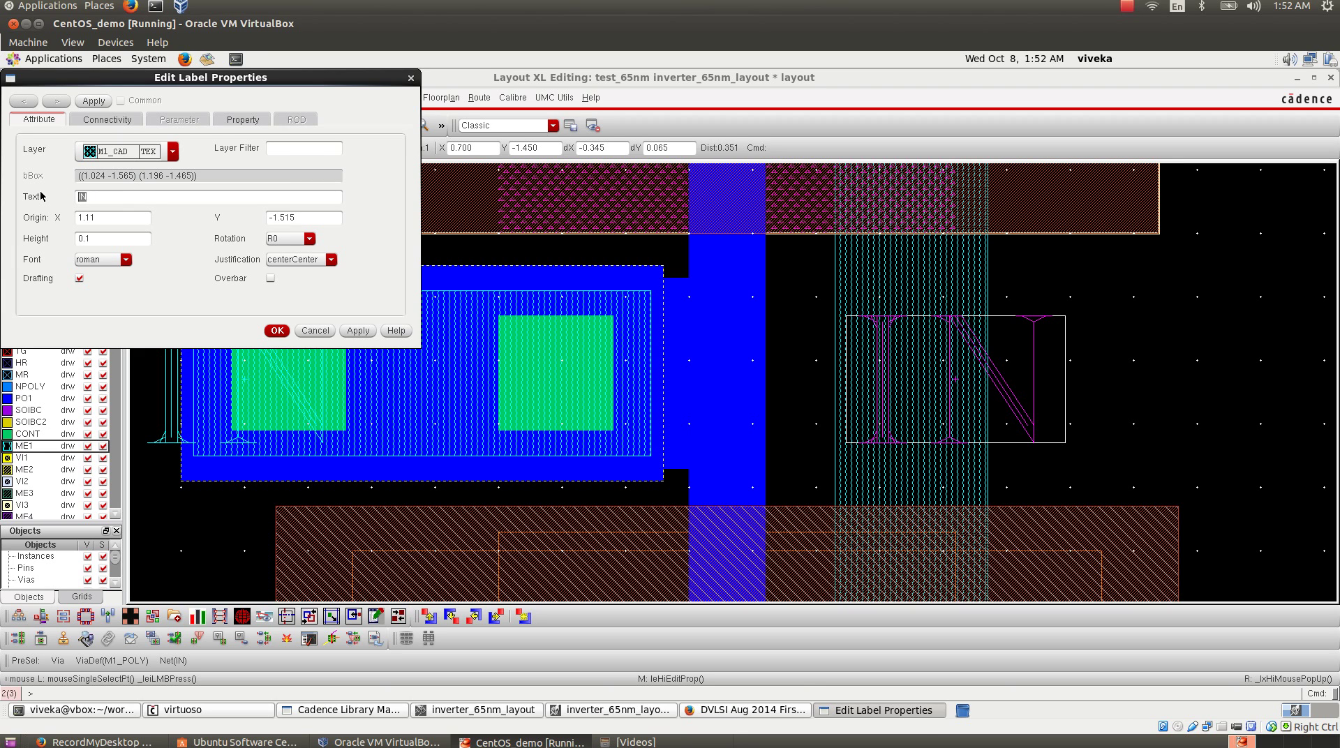
{"action": "type", "text": "OUT"}
{"action": "left_click", "coordinate": [277, 330]}
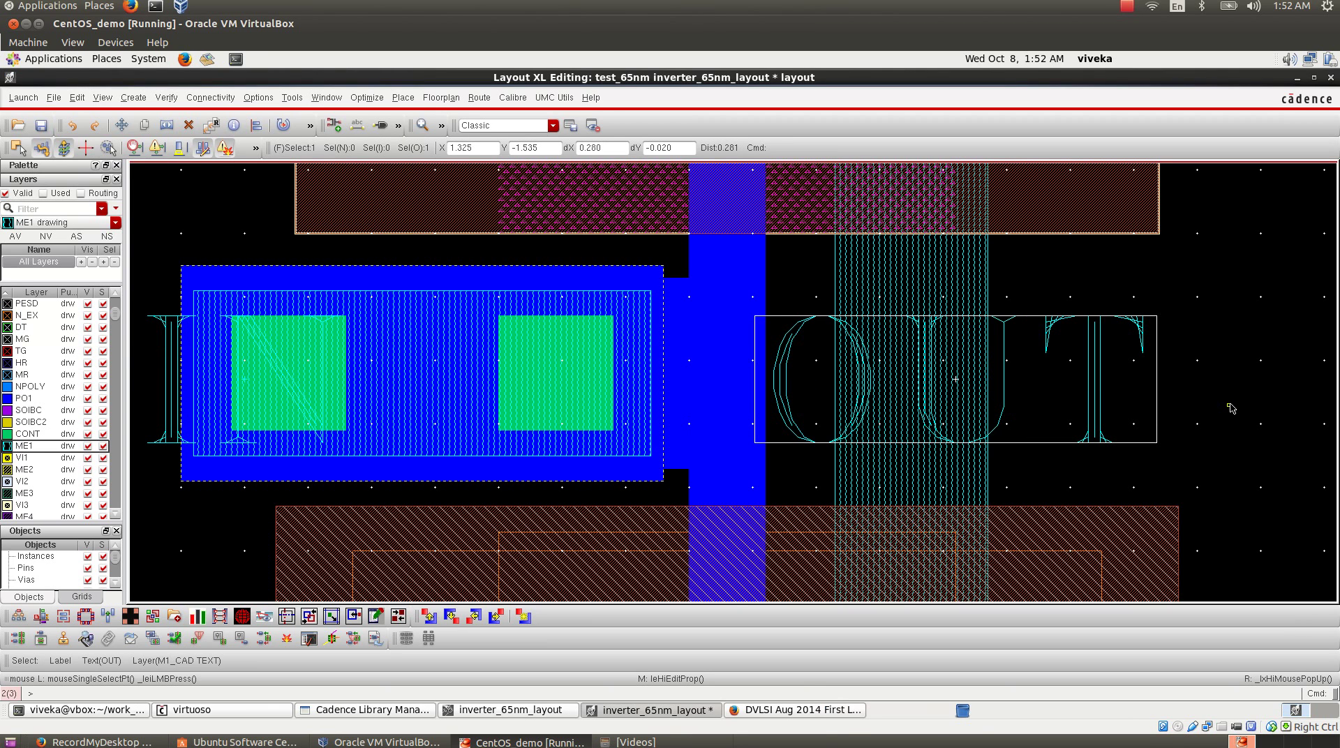
{"action": "key", "text": "f"}
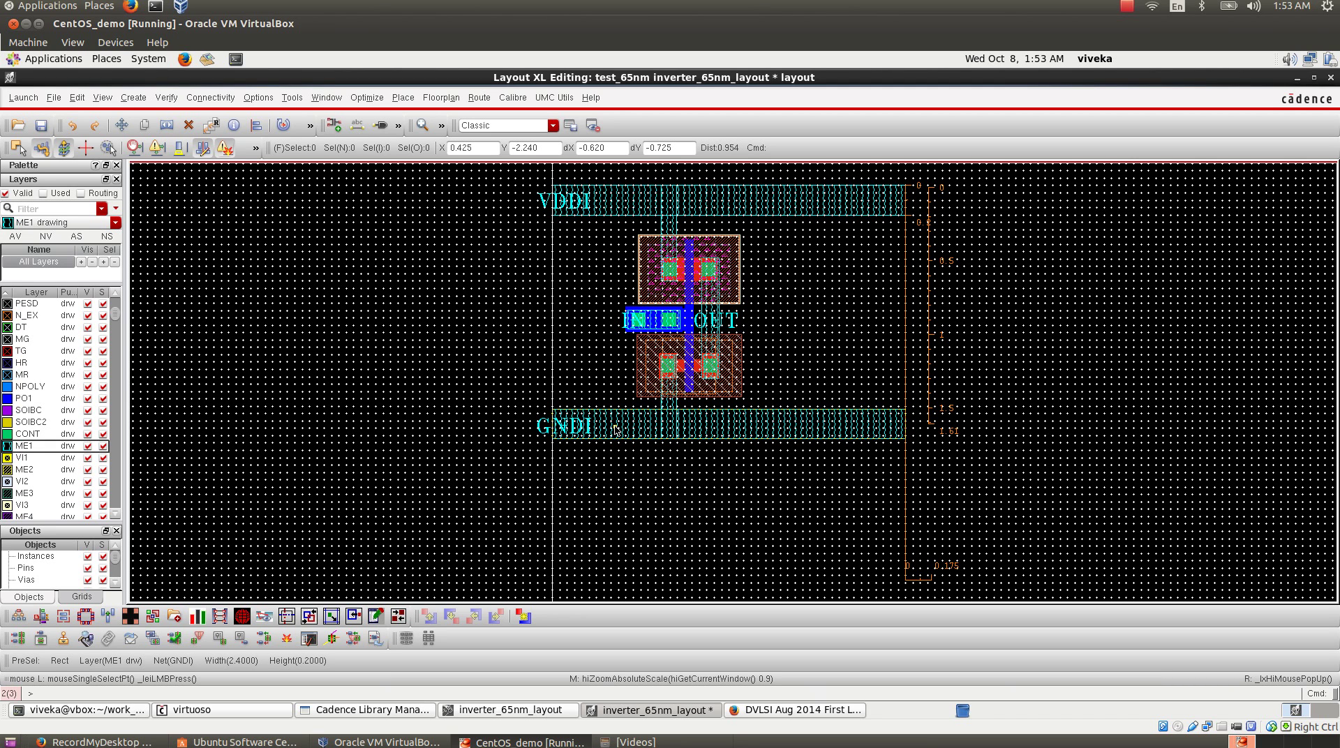
- Consult the Documentation section of the DVLSI lab instructions in Firefox for the DRC rules file, and return to the Virtuoso layout
{"action": "left_click", "coordinate": [836, 710]}
{"action": "scroll", "coordinate": [475, 406], "scroll_direction": "down", "scroll_amount": 10}
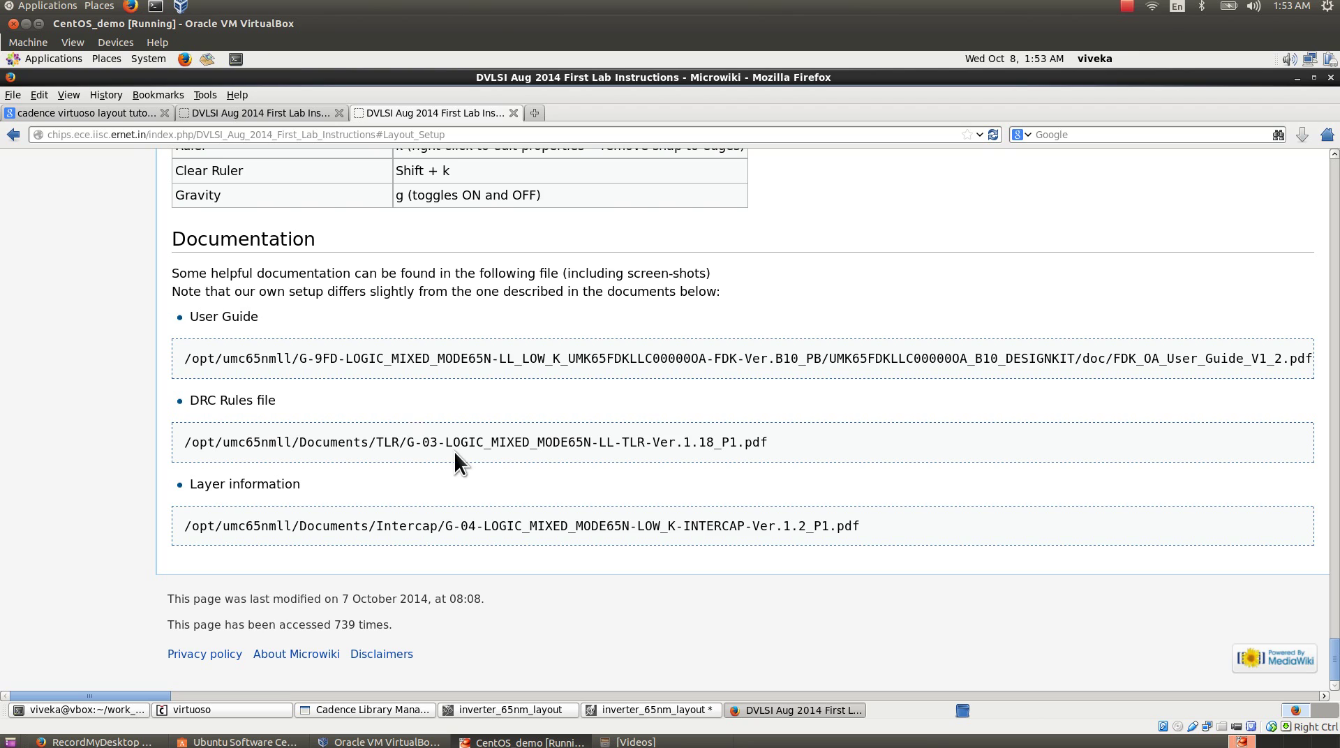
{"action": "scroll", "coordinate": [455, 414], "scroll_direction": "up", "scroll_amount": 4}
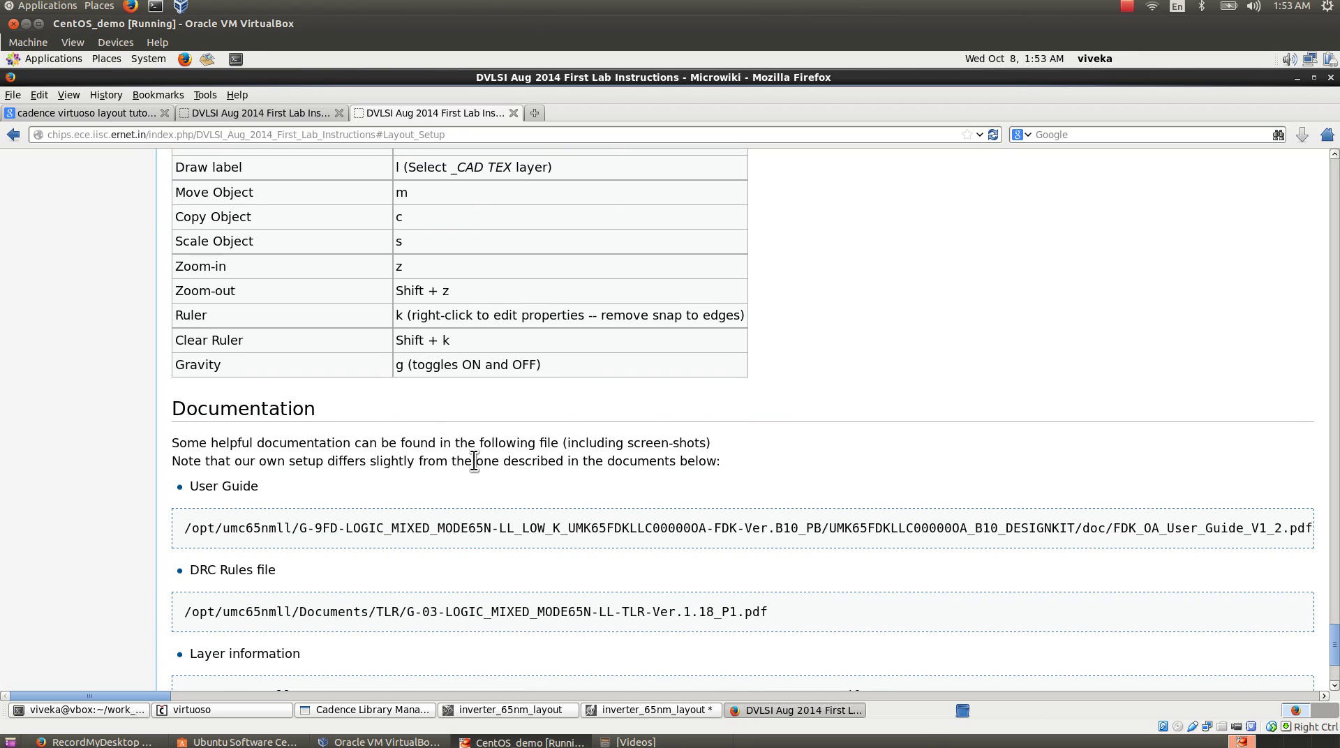
{"action": "left_click", "coordinate": [630, 709]}
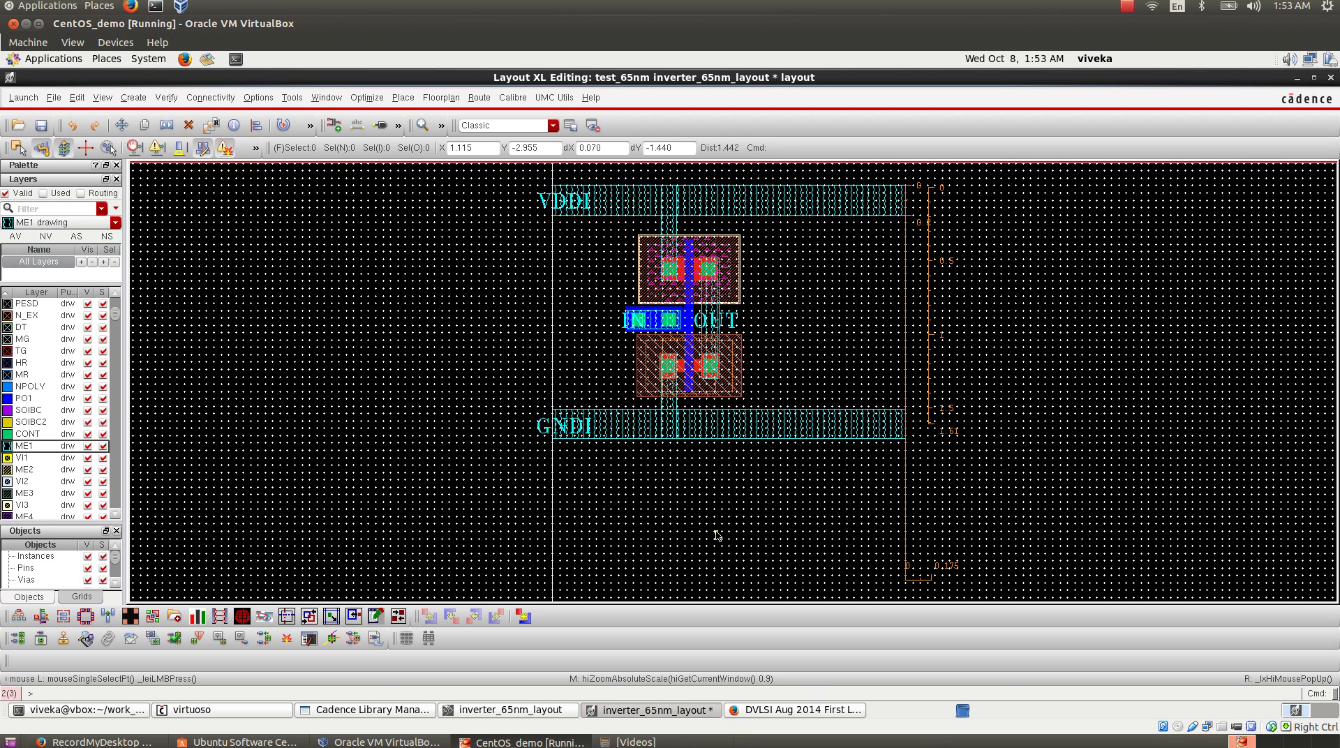
- Open Calibre nmDRC for the layout and load DRC_65nm_runset from the Runsets folder, declining to create its missing run directory
{"action": "left_click", "coordinate": [510, 97]}
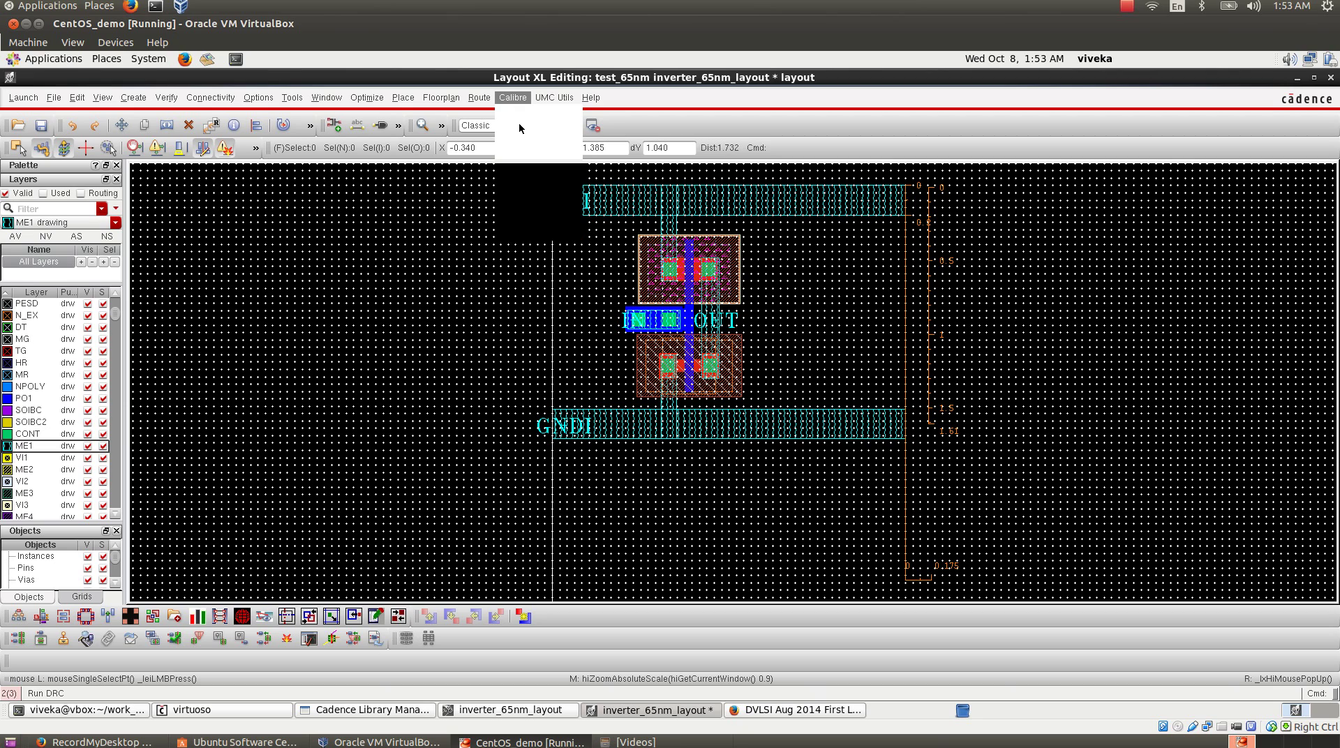
{"action": "left_click", "coordinate": [520, 128]}
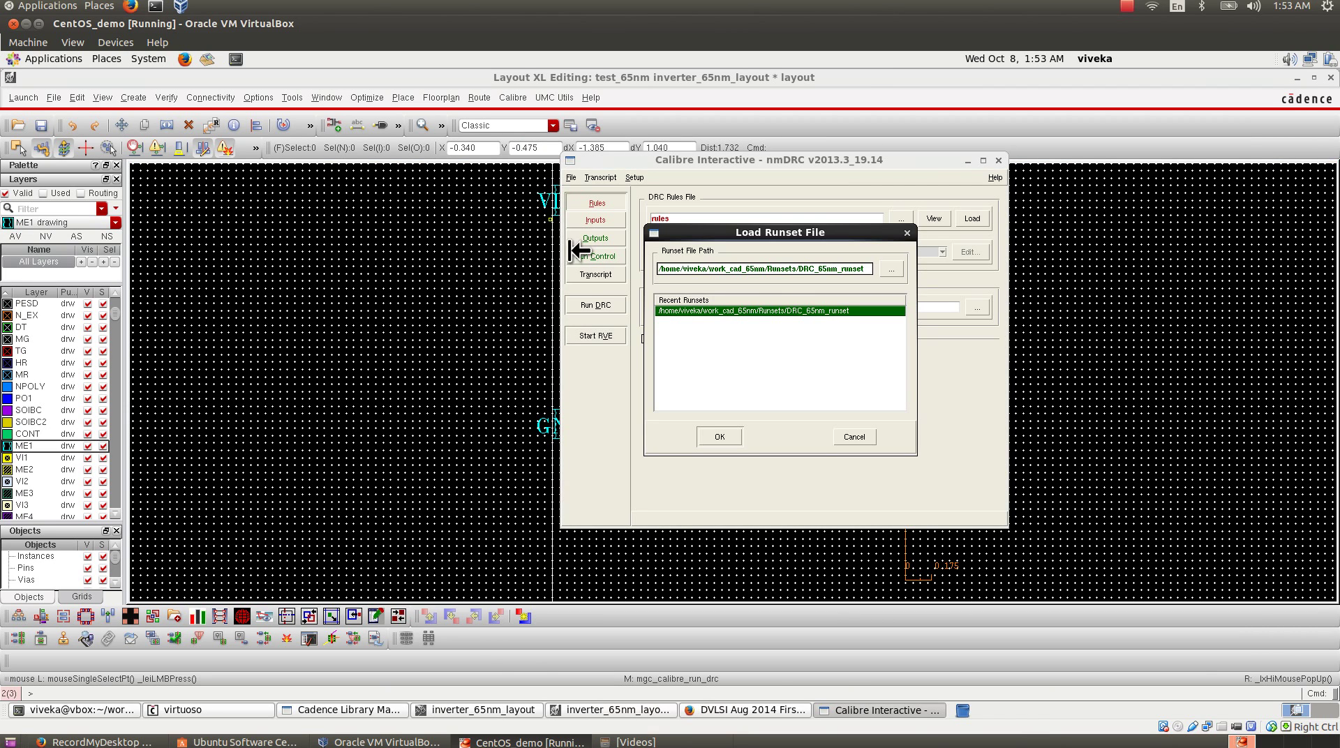
{"action": "left_click", "coordinate": [893, 266]}
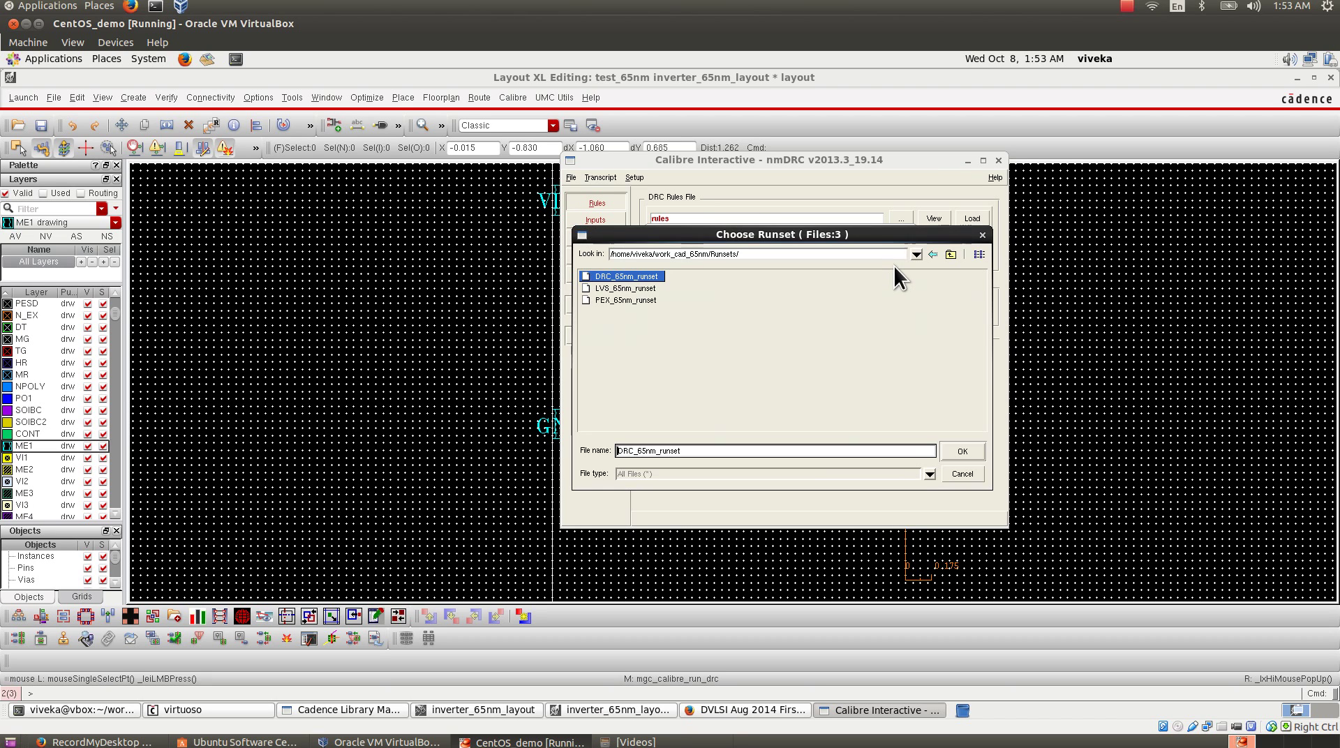
{"action": "left_click", "coordinate": [949, 254]}
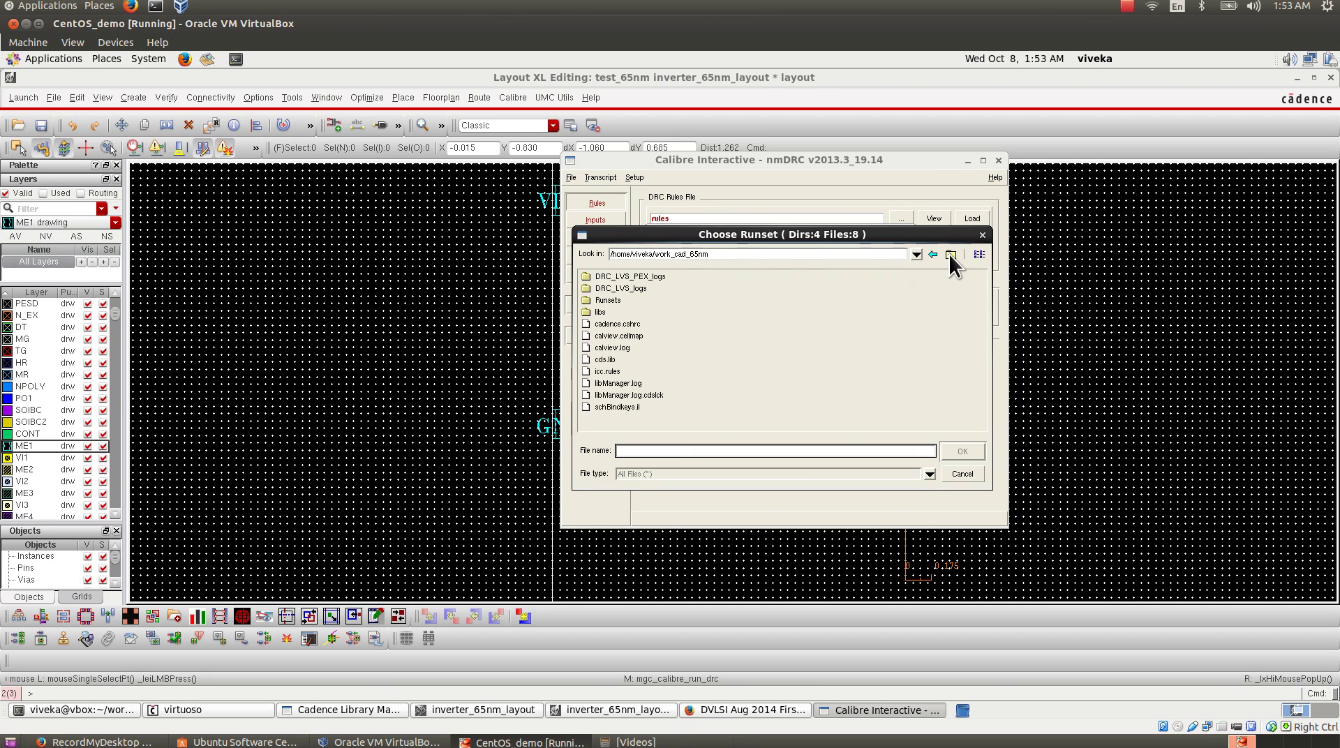
{"action": "double_click", "coordinate": [611, 301]}
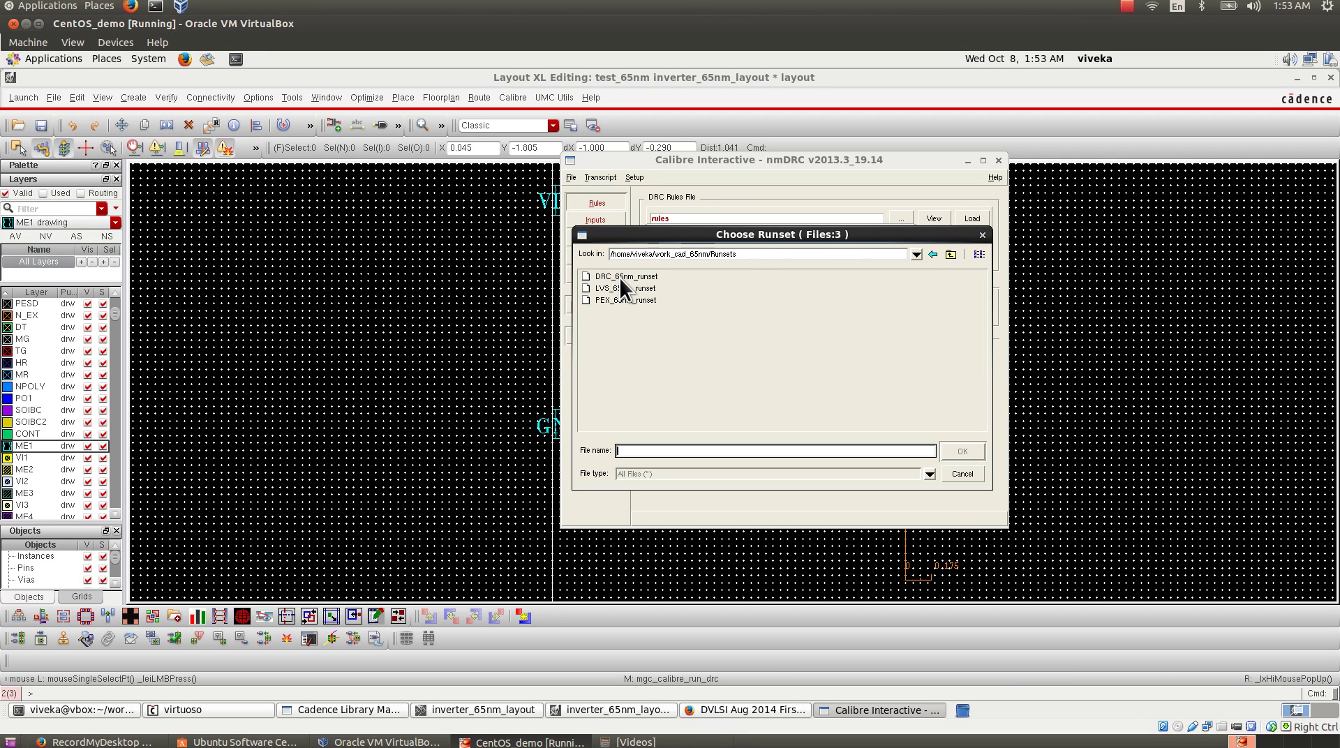
{"action": "double_click", "coordinate": [618, 277]}
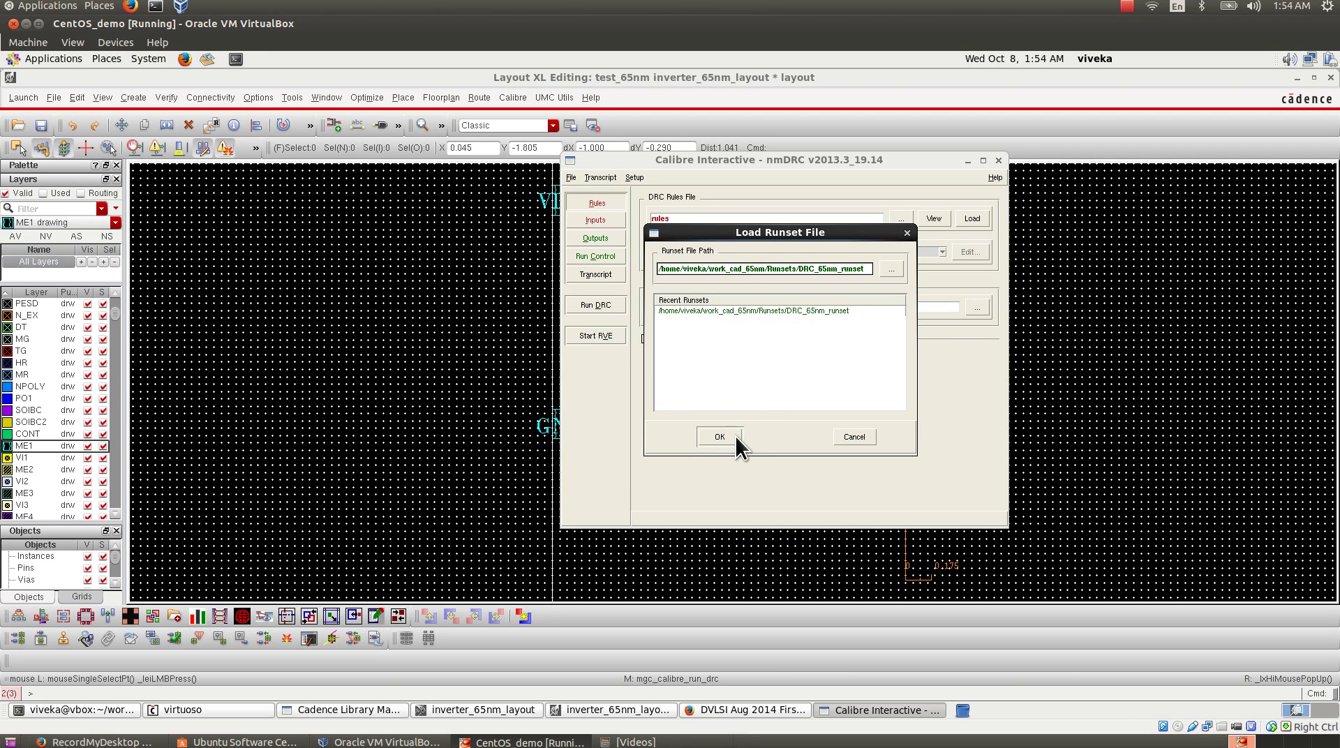
{"action": "left_click", "coordinate": [716, 436]}
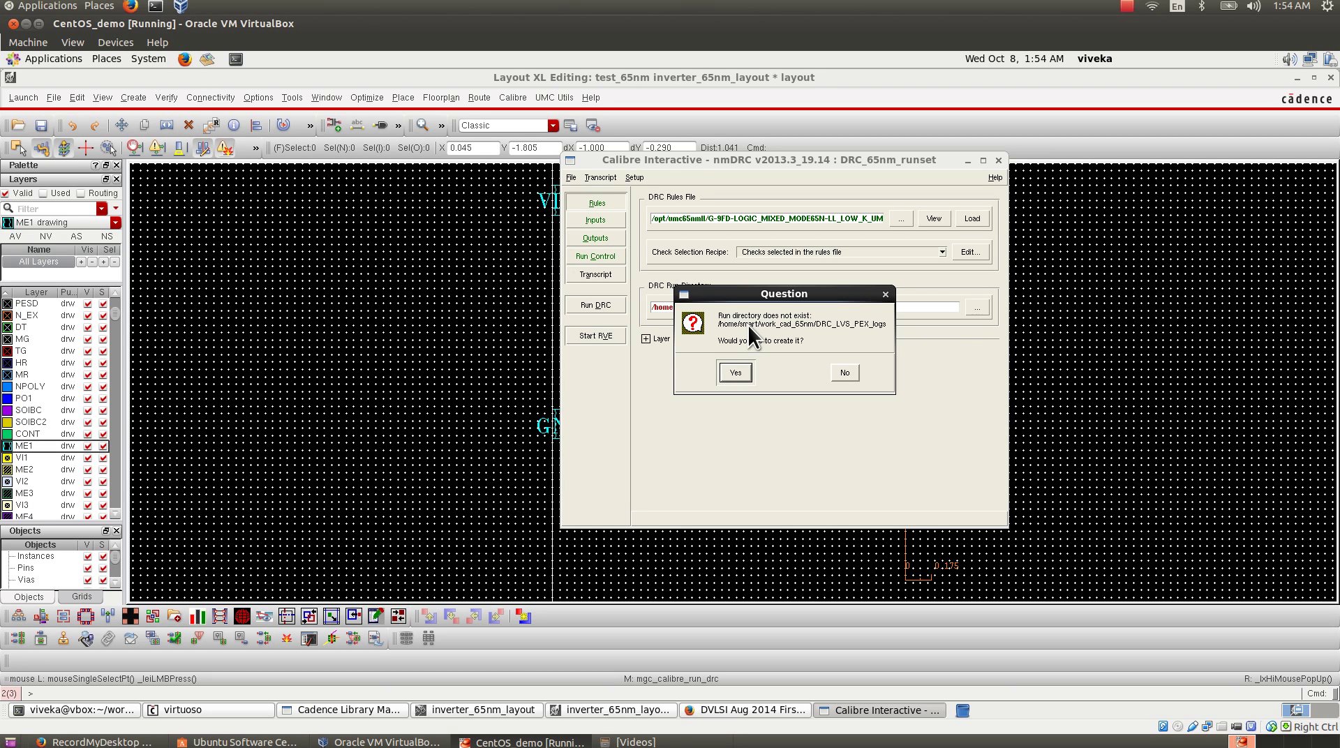
{"action": "left_click", "coordinate": [845, 372]}
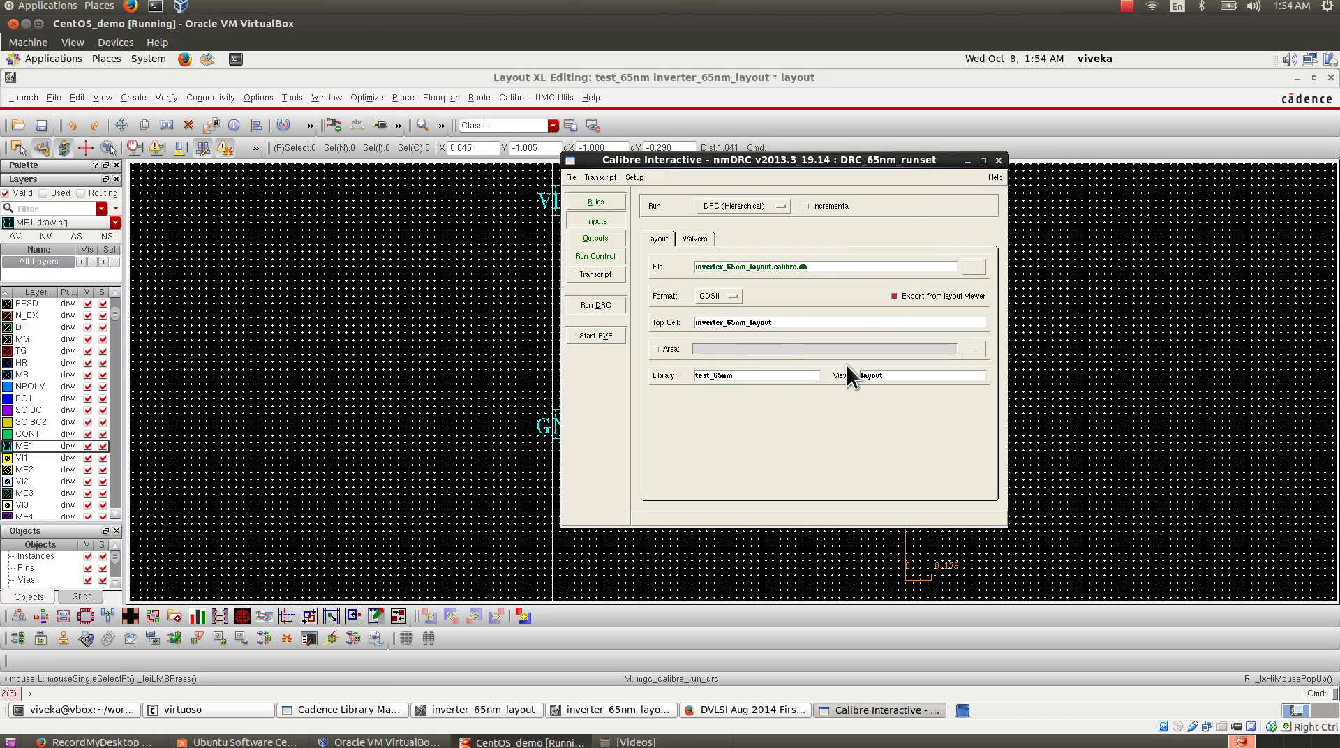
- Browse for the DRC run directory in the DRC rules settings and switch the lookup folder to the current account's home folder
{"action": "left_click", "coordinate": [605, 204]}
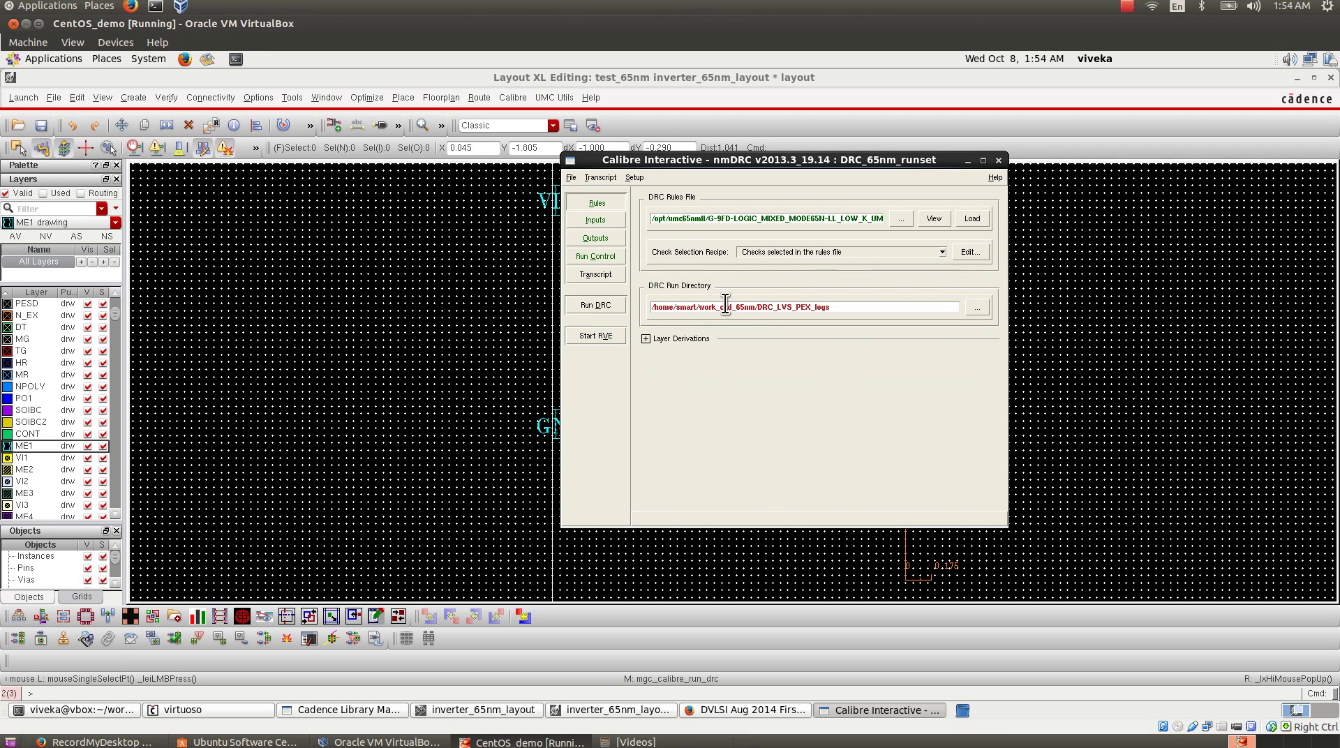
{"action": "left_click", "coordinate": [709, 311]}
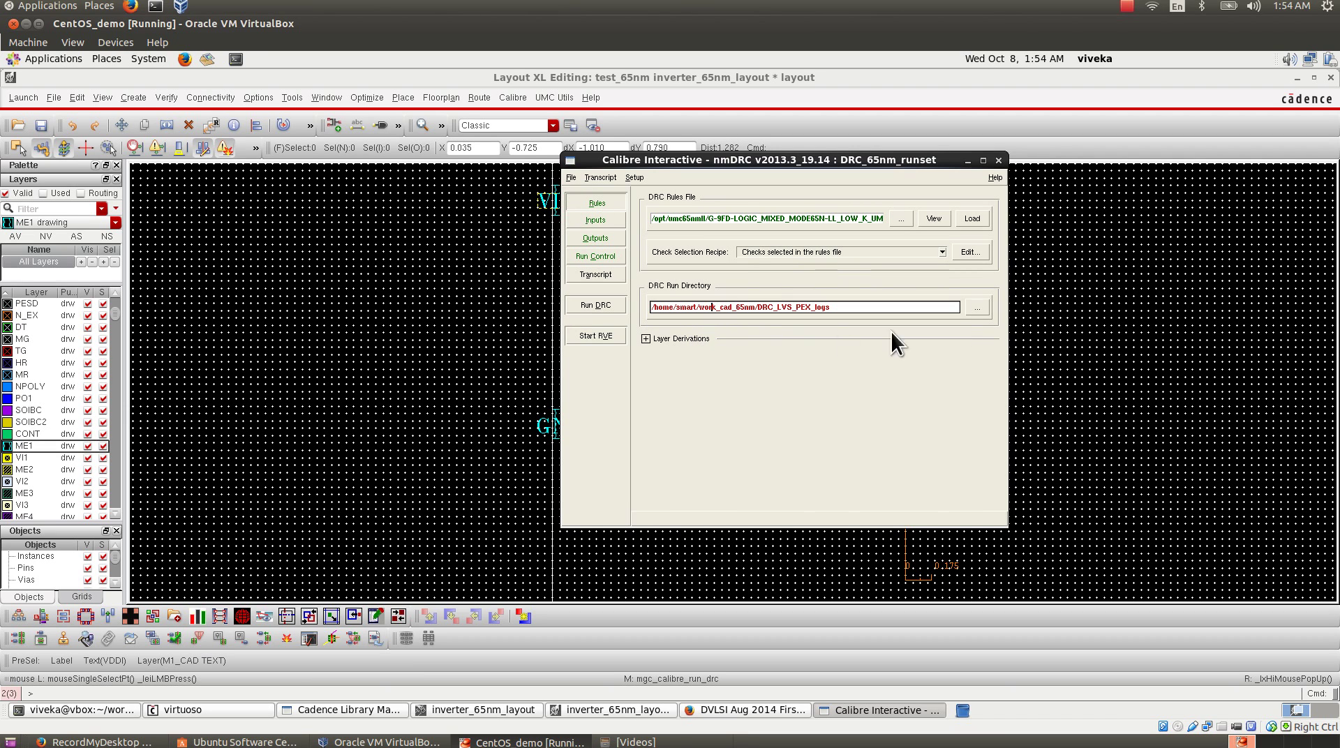
{"action": "left_click", "coordinate": [976, 308]}
{"action": "left_click", "coordinate": [689, 254]}
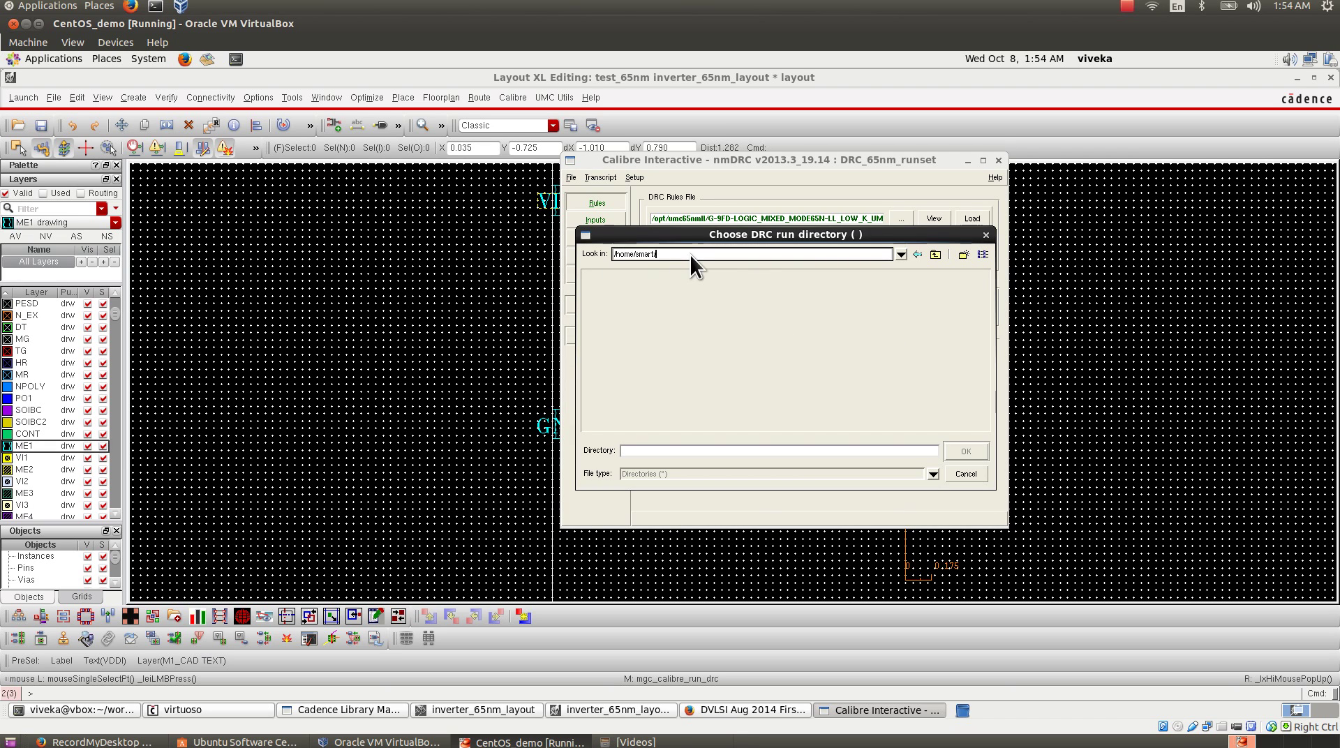
{"action": "key", "text": "BackSpace"}
{"action": "key", "text": "BackSpace"}
{"action": "key", "text": "BackSpace"}
{"action": "key", "text": "BackSpace"}
{"action": "key", "text": "BackSpace"}
{"action": "type", "text": "viveka"}
{"action": "key", "text": "Return"}
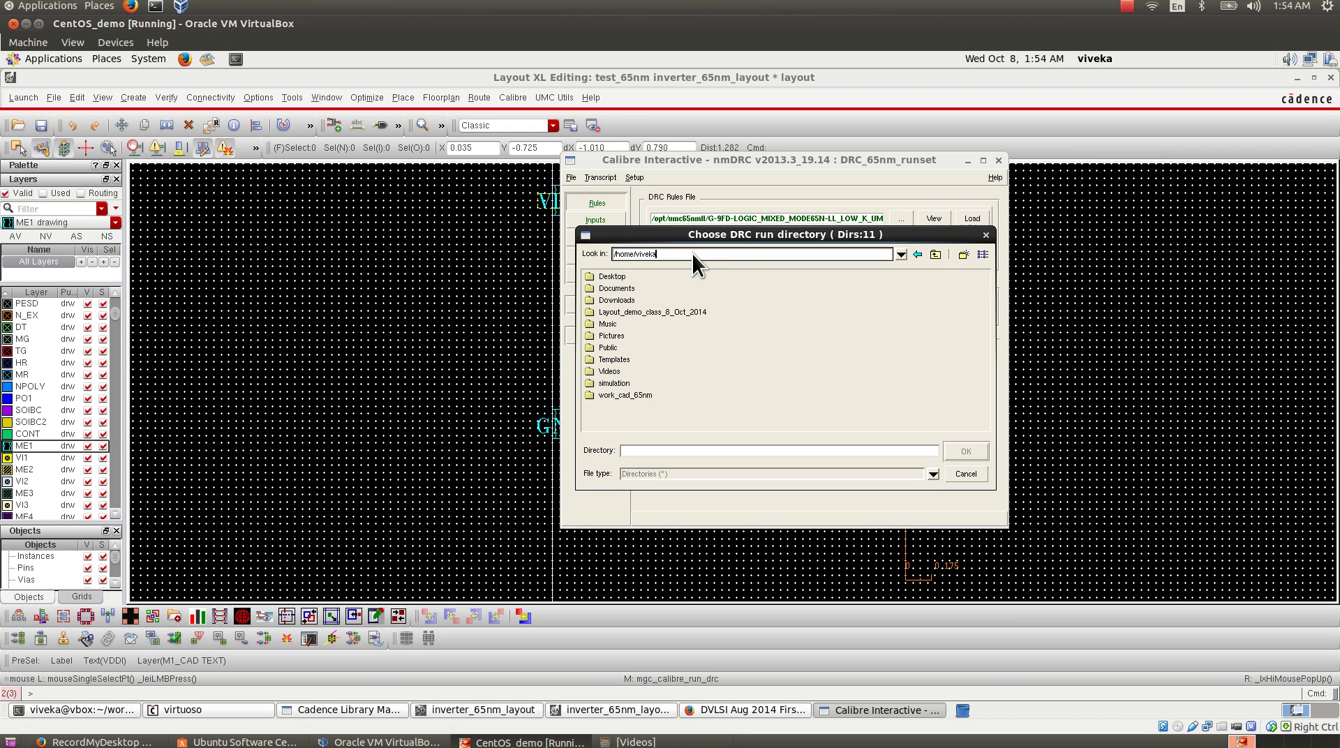
- Choose the DRC_LVS_PEX_logs folder inside work_cad_65nm as the DRC run directory
{"action": "double_click", "coordinate": [626, 396]}
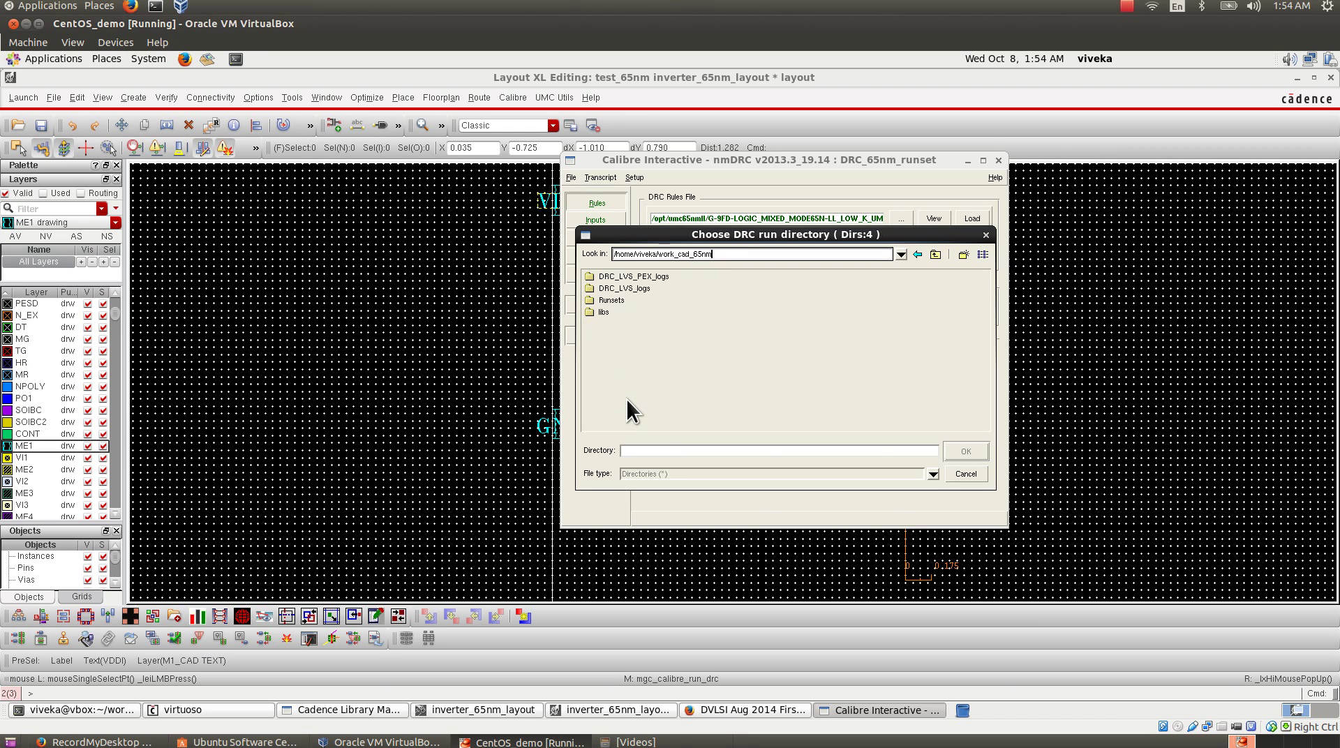
{"action": "double_click", "coordinate": [627, 275]}
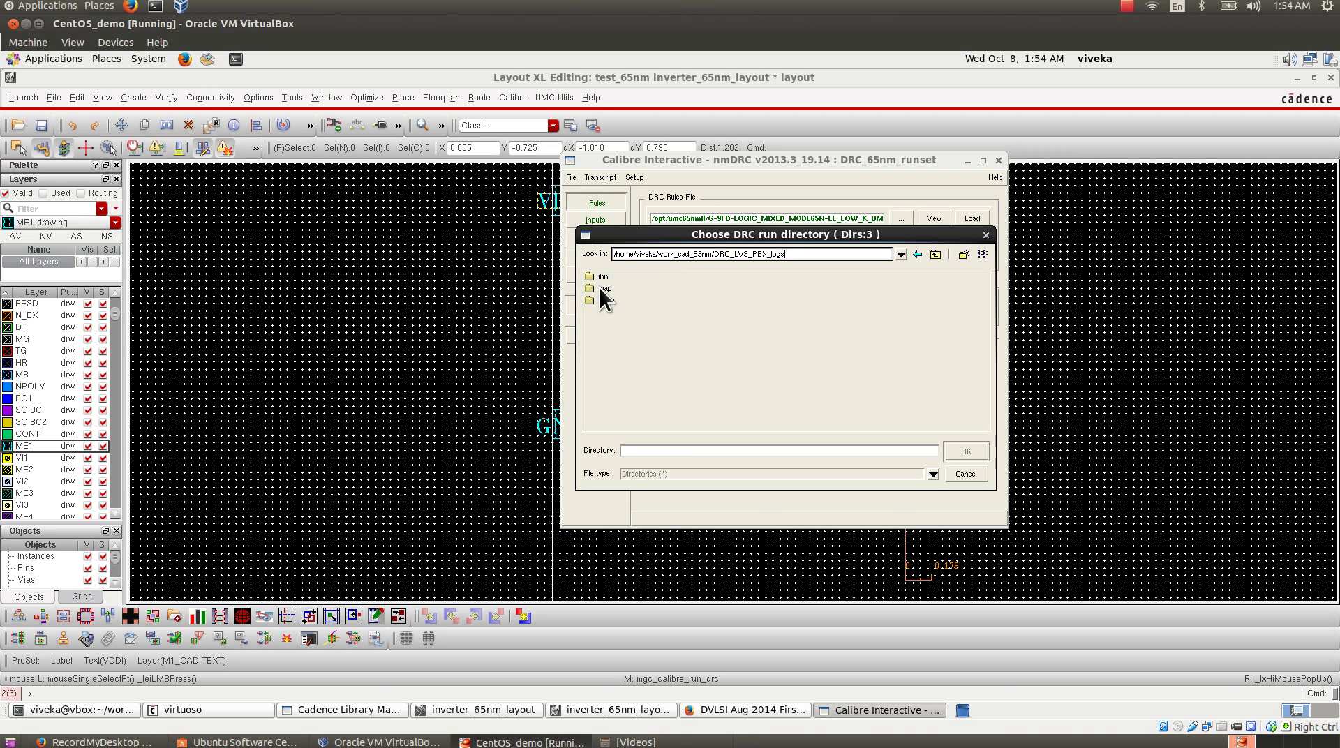
{"action": "left_click", "coordinate": [935, 254]}
{"action": "left_click", "coordinate": [655, 275]}
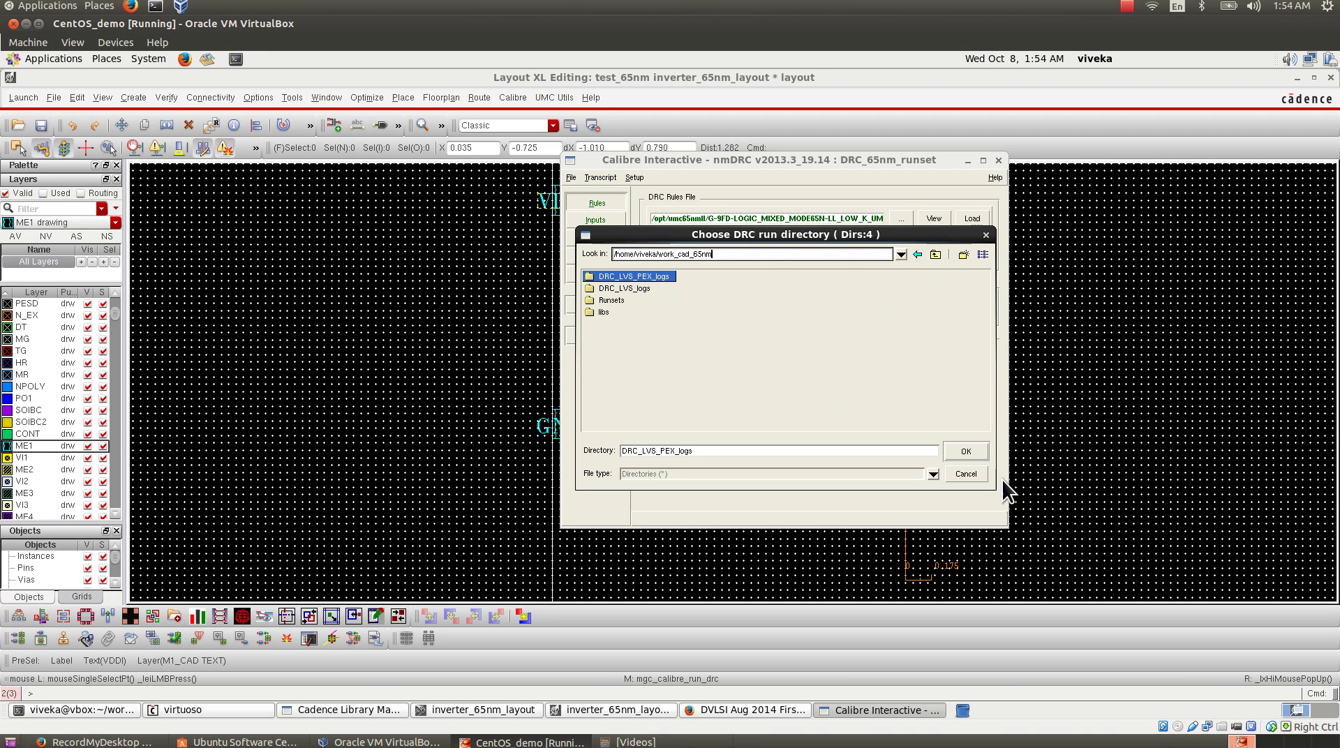
{"action": "left_click", "coordinate": [973, 450]}
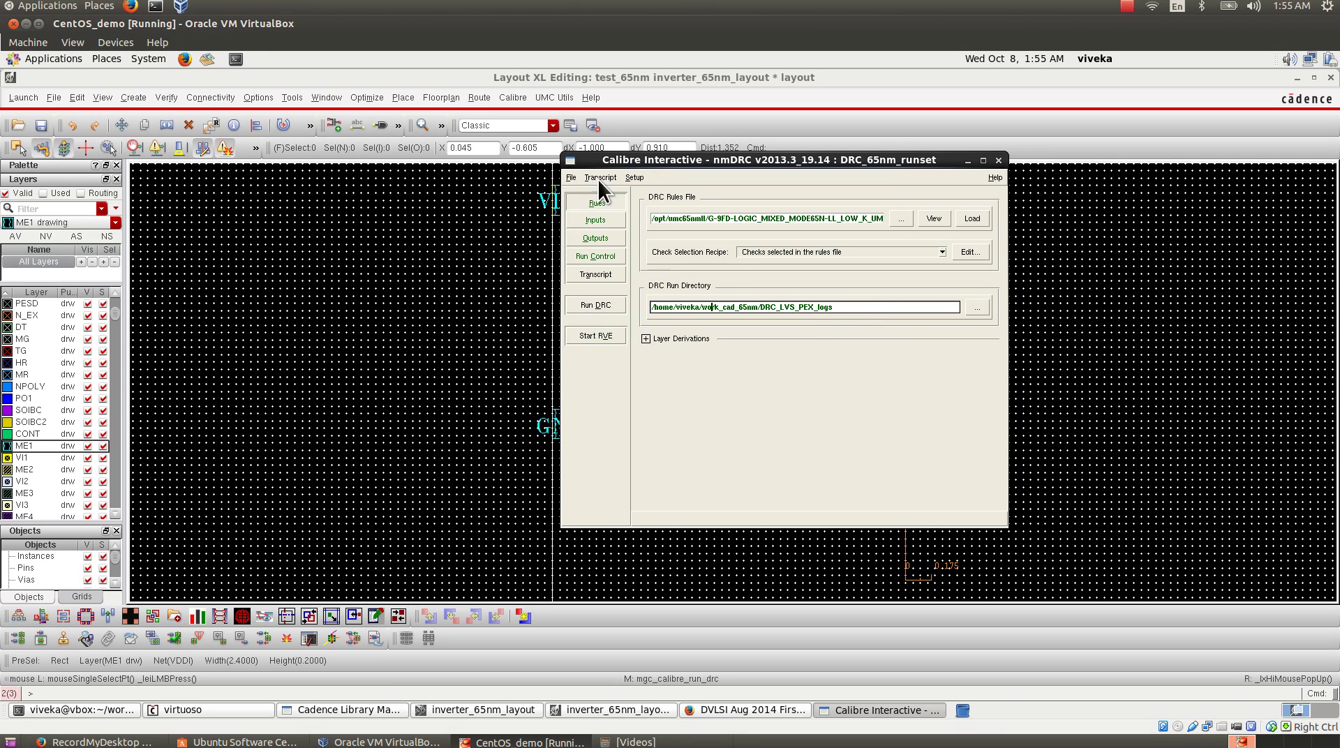
- Run the DRC, overwriting inverter_65nm_layout.calibre.db and saving the modified layout cell before export
{"action": "left_click", "coordinate": [593, 307]}
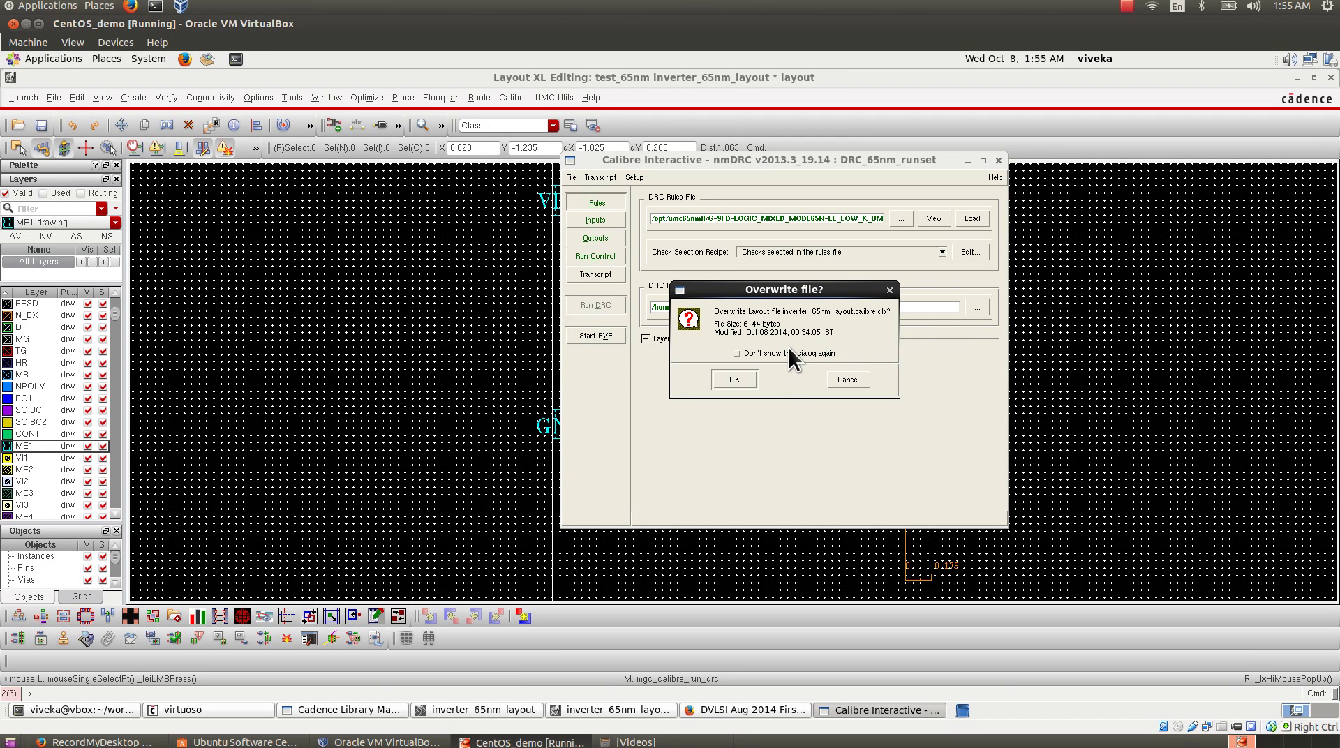
{"action": "left_click", "coordinate": [733, 381]}
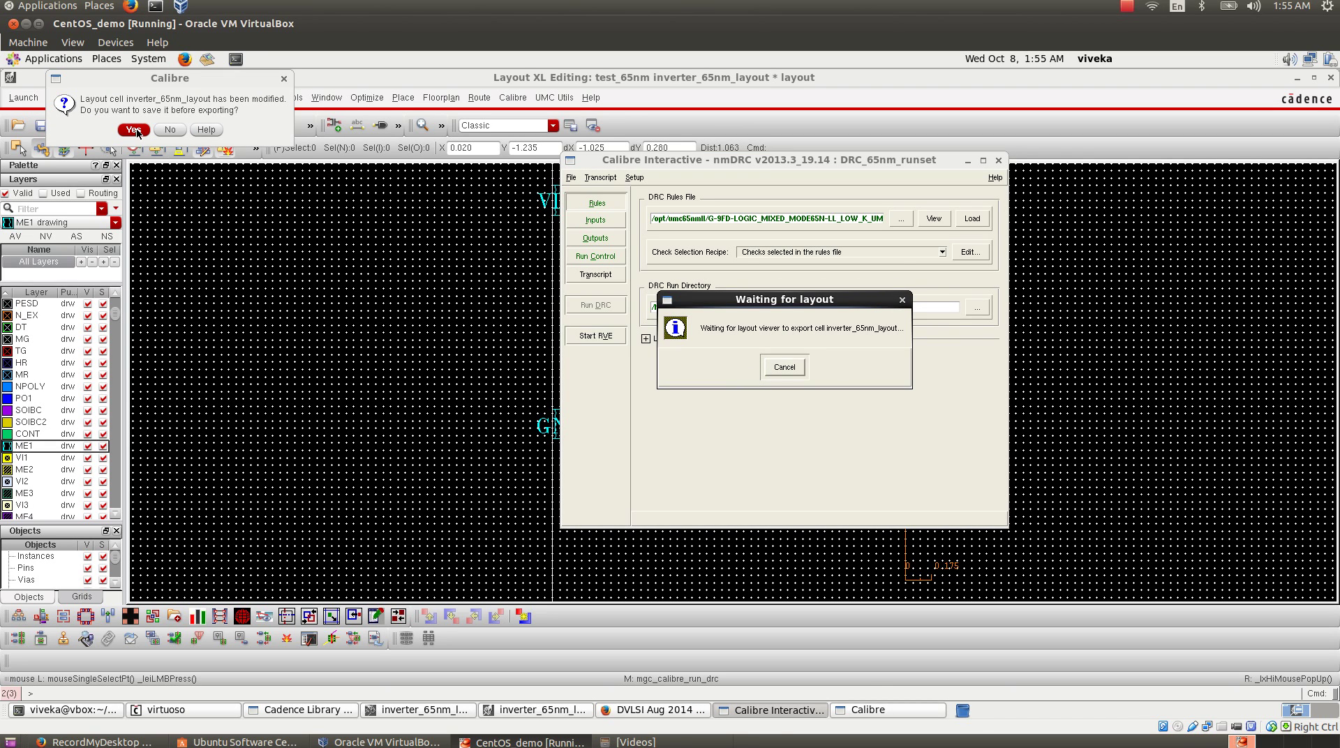
{"action": "left_click", "coordinate": [134, 130]}
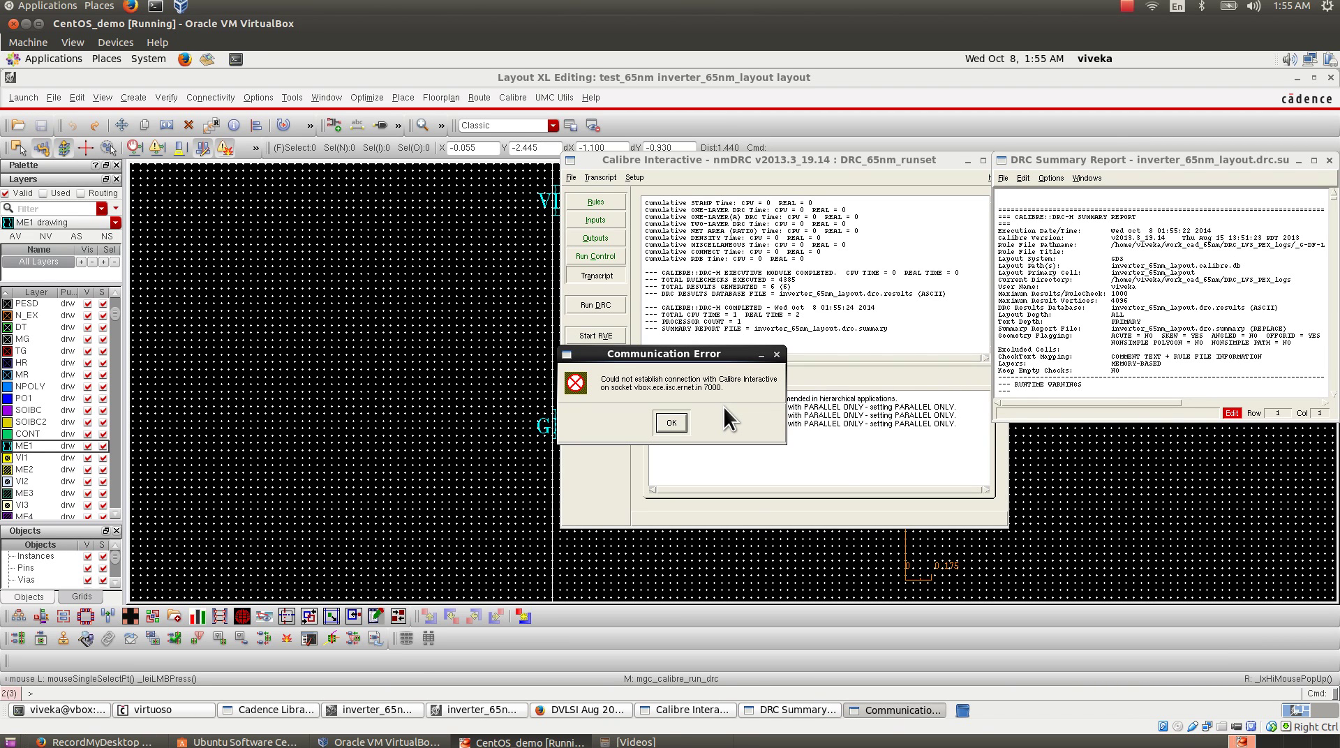
- Close the empty RVE window and the DRC summary report, and rerun the DRC, overwriting the exported layout file
{"action": "left_click", "coordinate": [671, 422]}
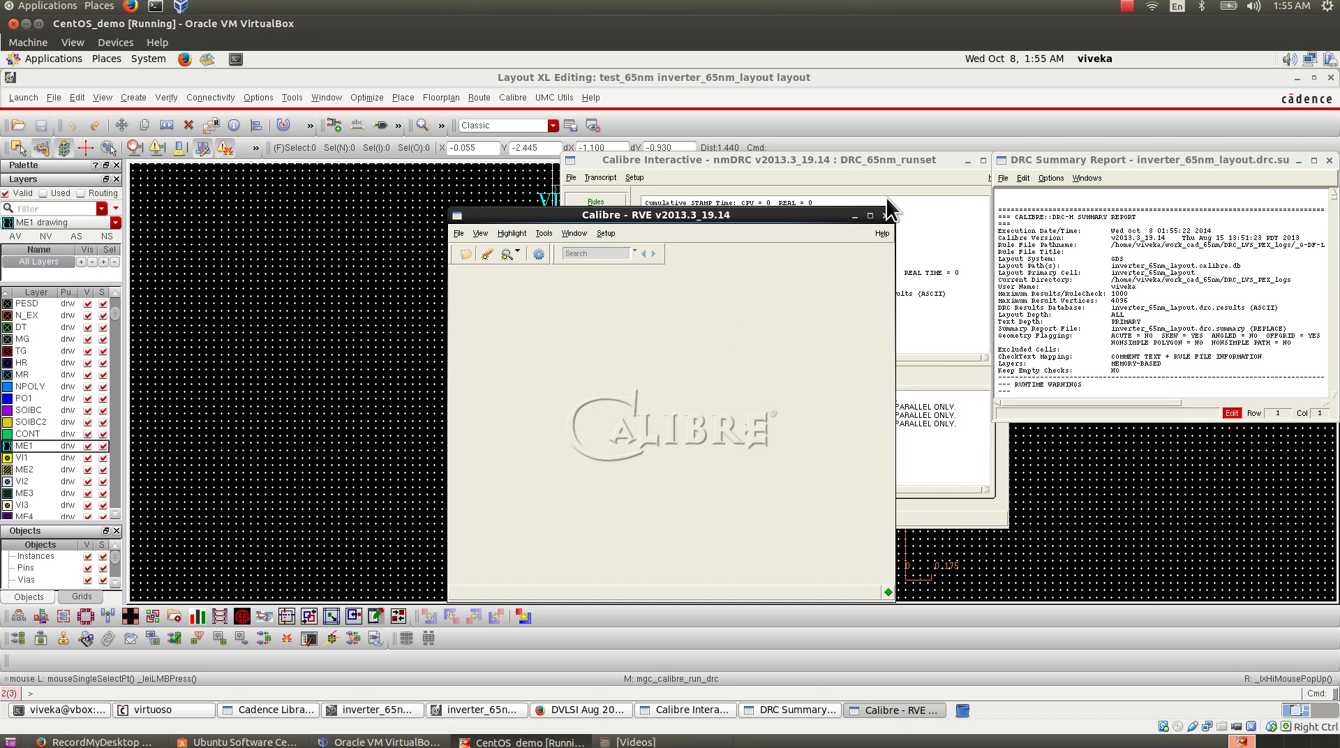
{"action": "left_click", "coordinate": [887, 214]}
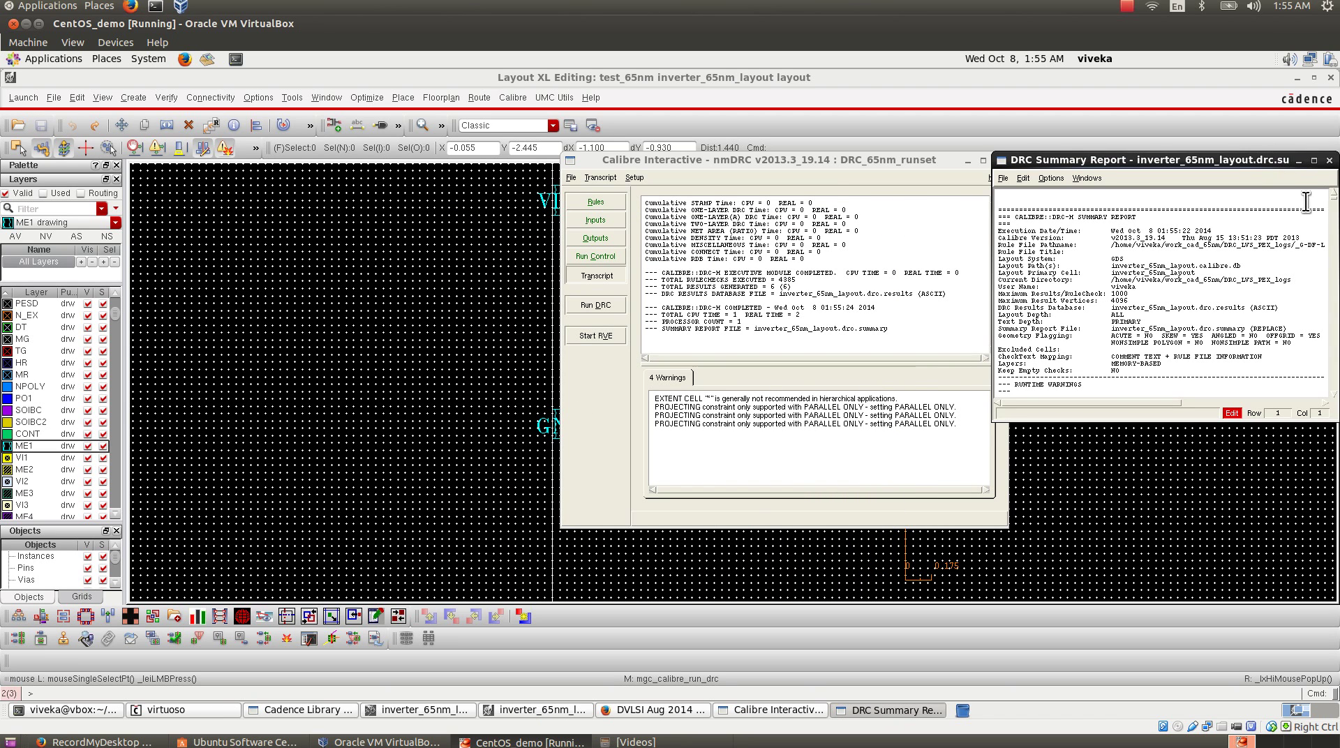
{"action": "left_click", "coordinate": [1329, 160]}
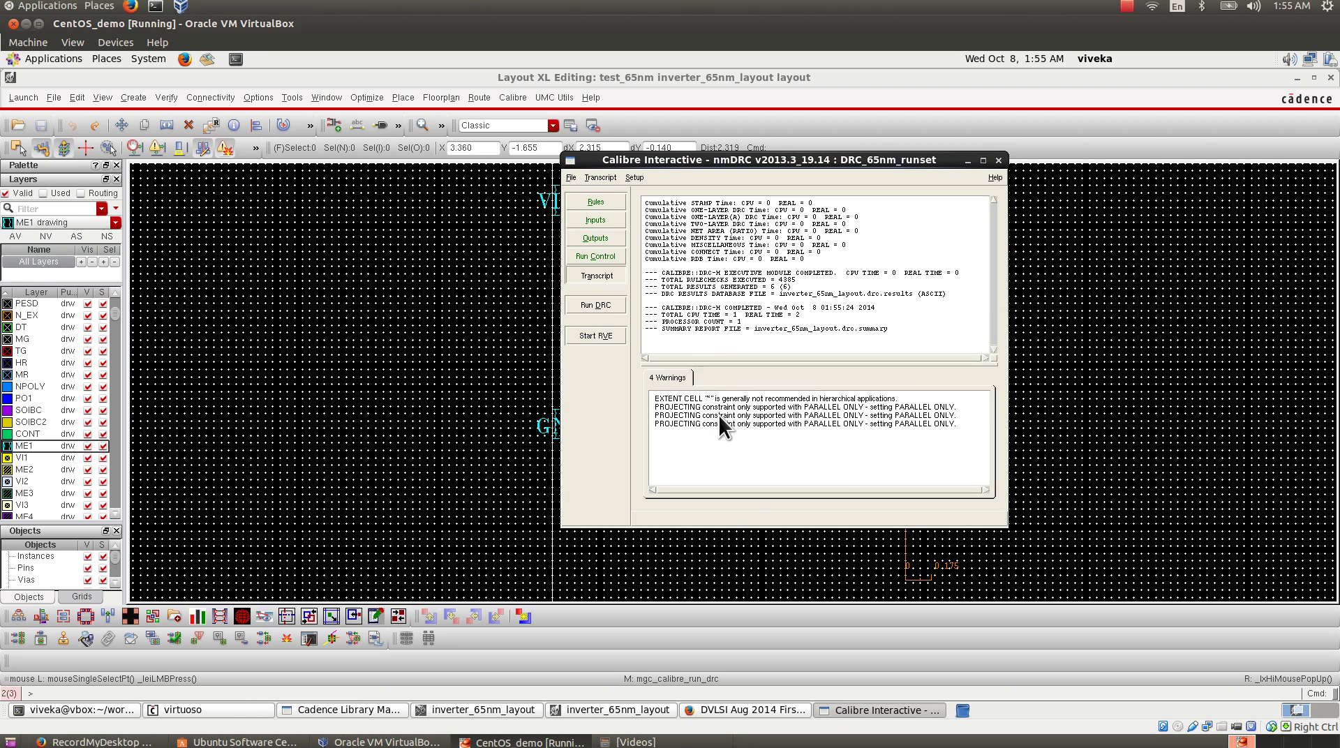
{"action": "left_click", "coordinate": [596, 305]}
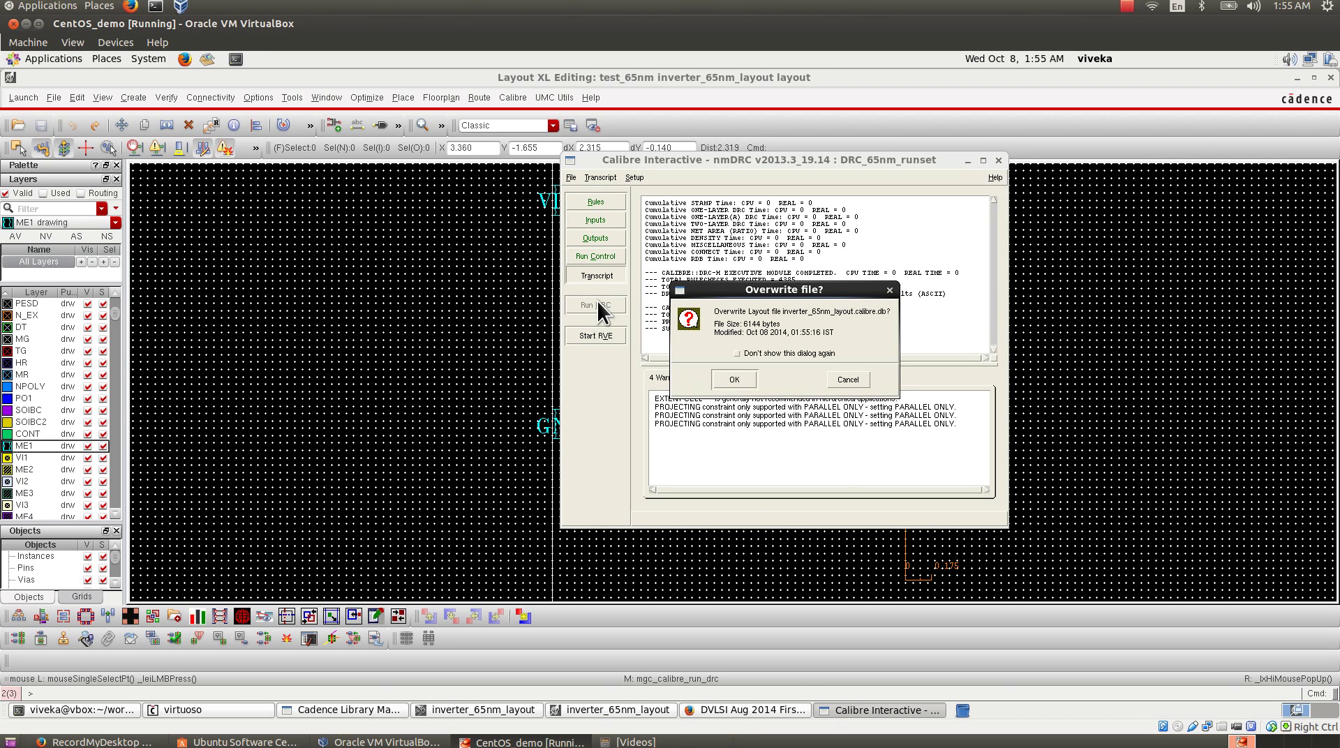
{"action": "left_click", "coordinate": [739, 384]}
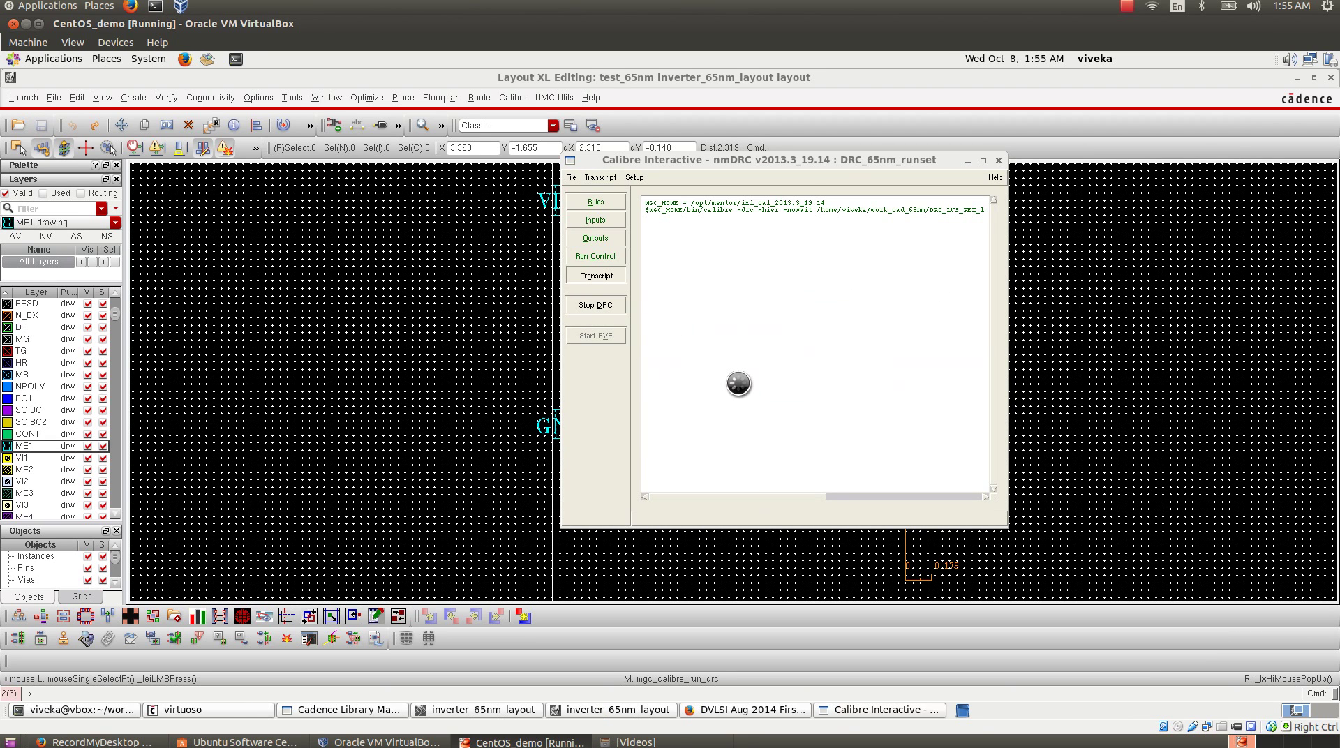
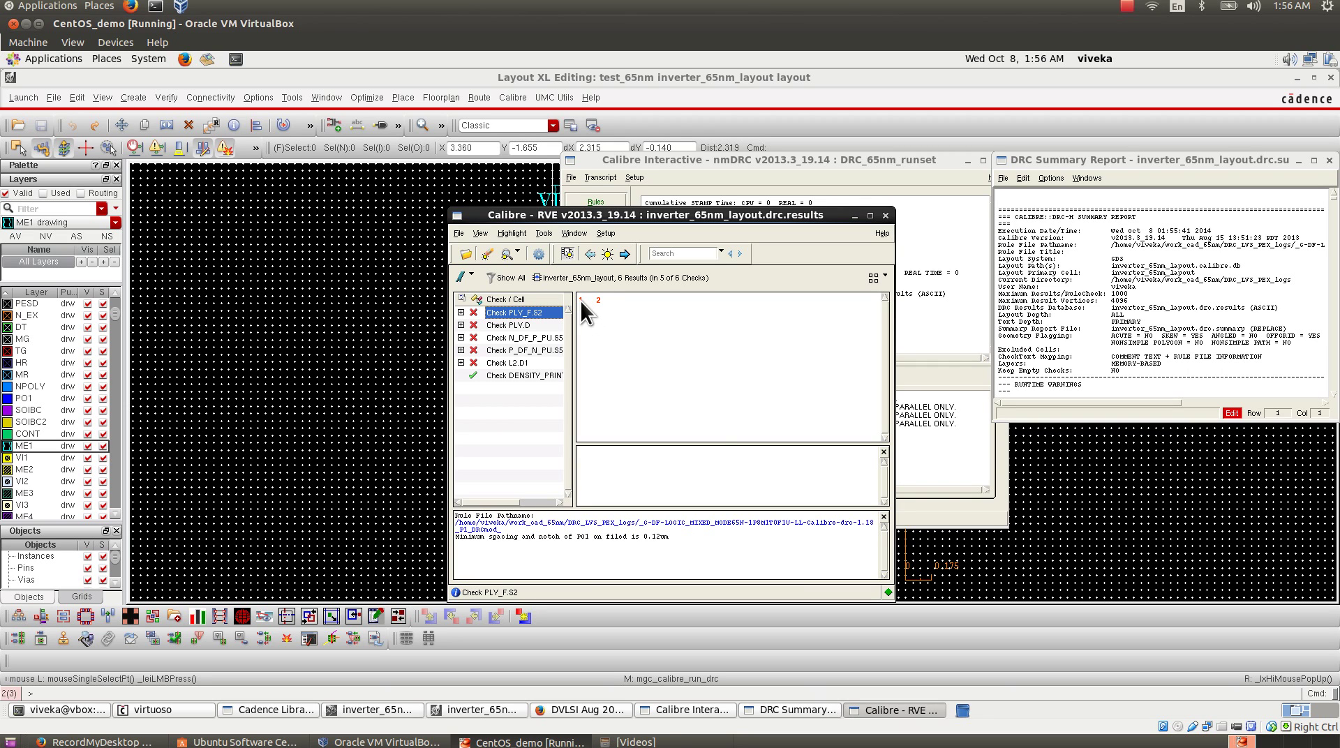
- Highlight the first PLY_F.S2 result in the layout, examine the marked poly area, and bring up the DRC summary report
{"action": "mouse_move", "coordinate": [580, 301]}
{"action": "left_click", "coordinate": [579, 300]}
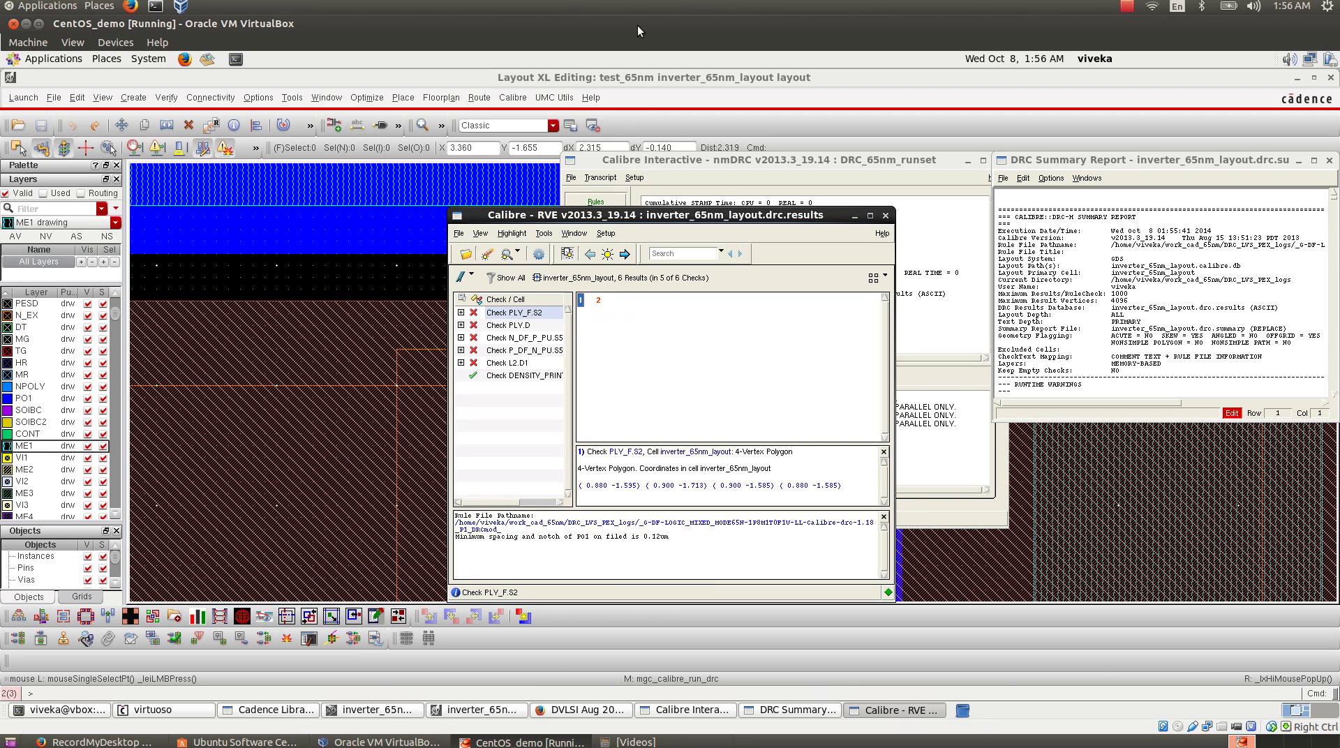
{"action": "left_click", "coordinate": [592, 77]}
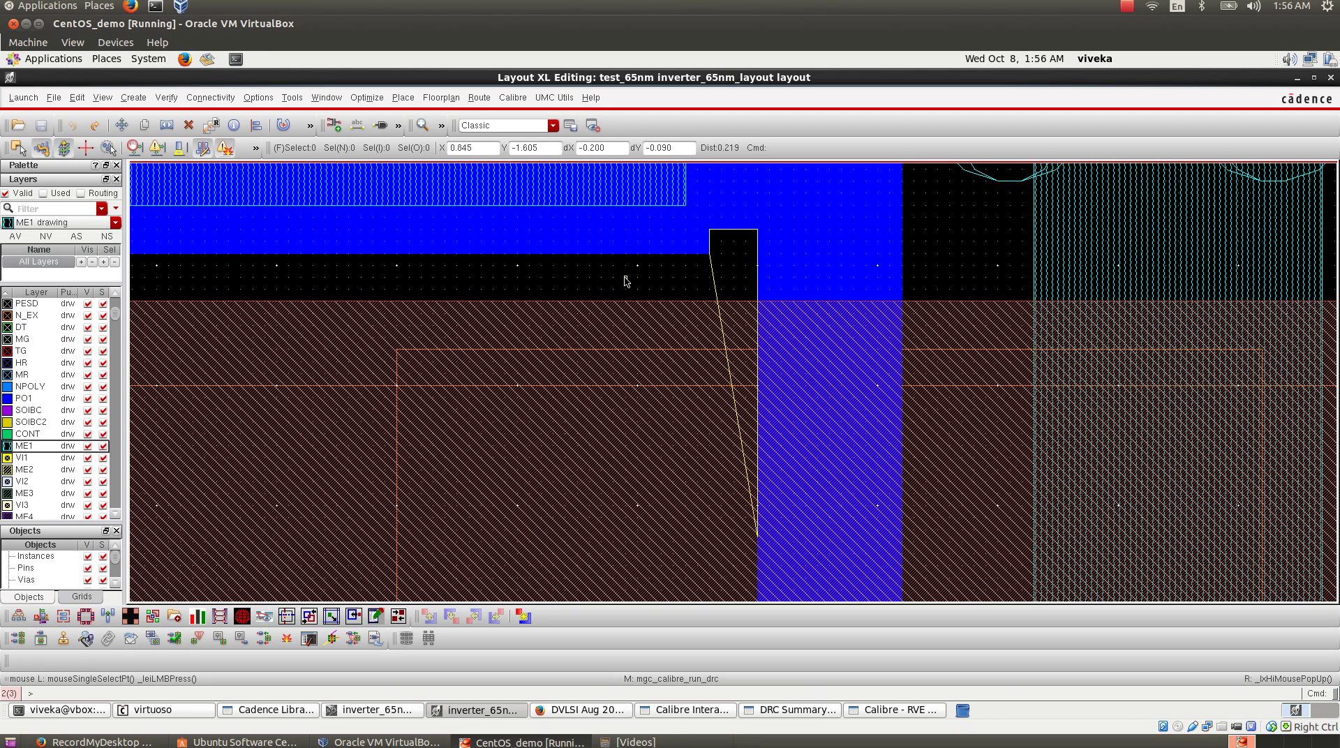
{"action": "left_click", "coordinate": [798, 709]}
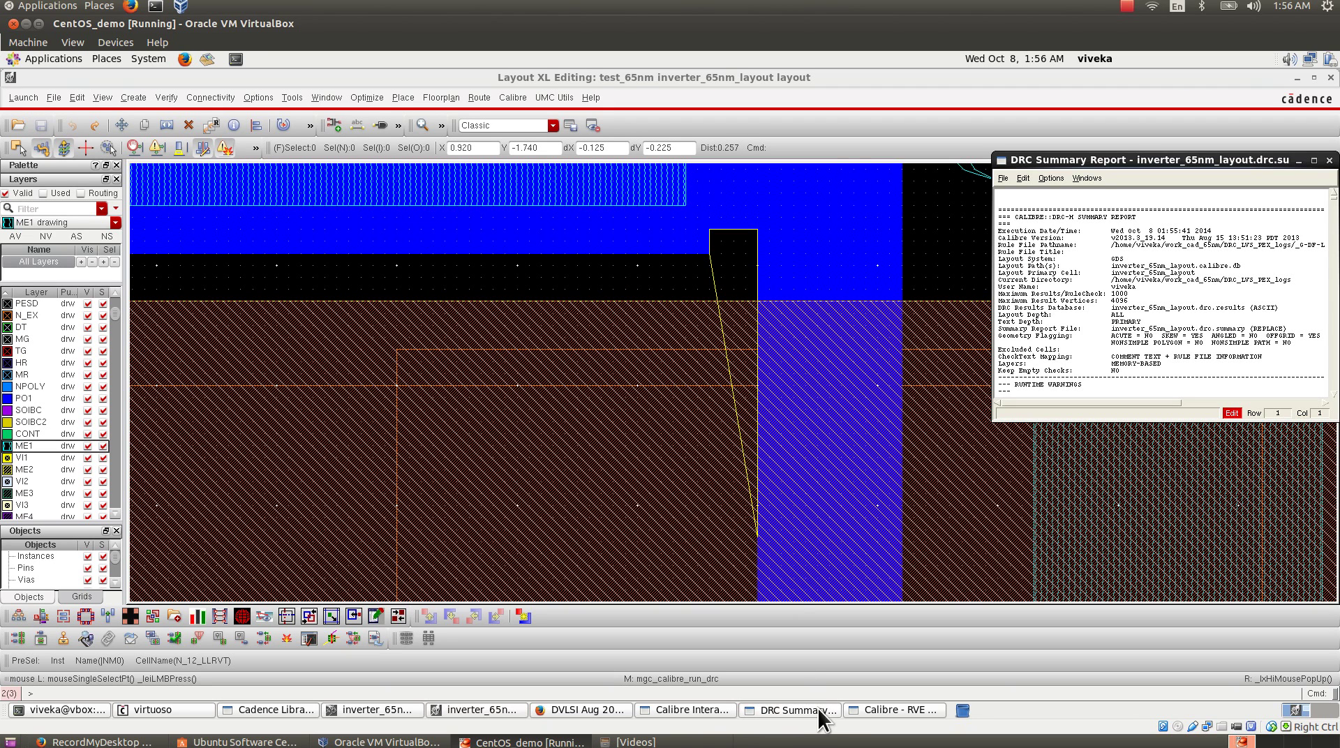
- Highlight the second PLY_F.S2 result in the layout and examine the marked notch between the input contact and the gate poly
{"action": "left_click", "coordinate": [689, 710]}
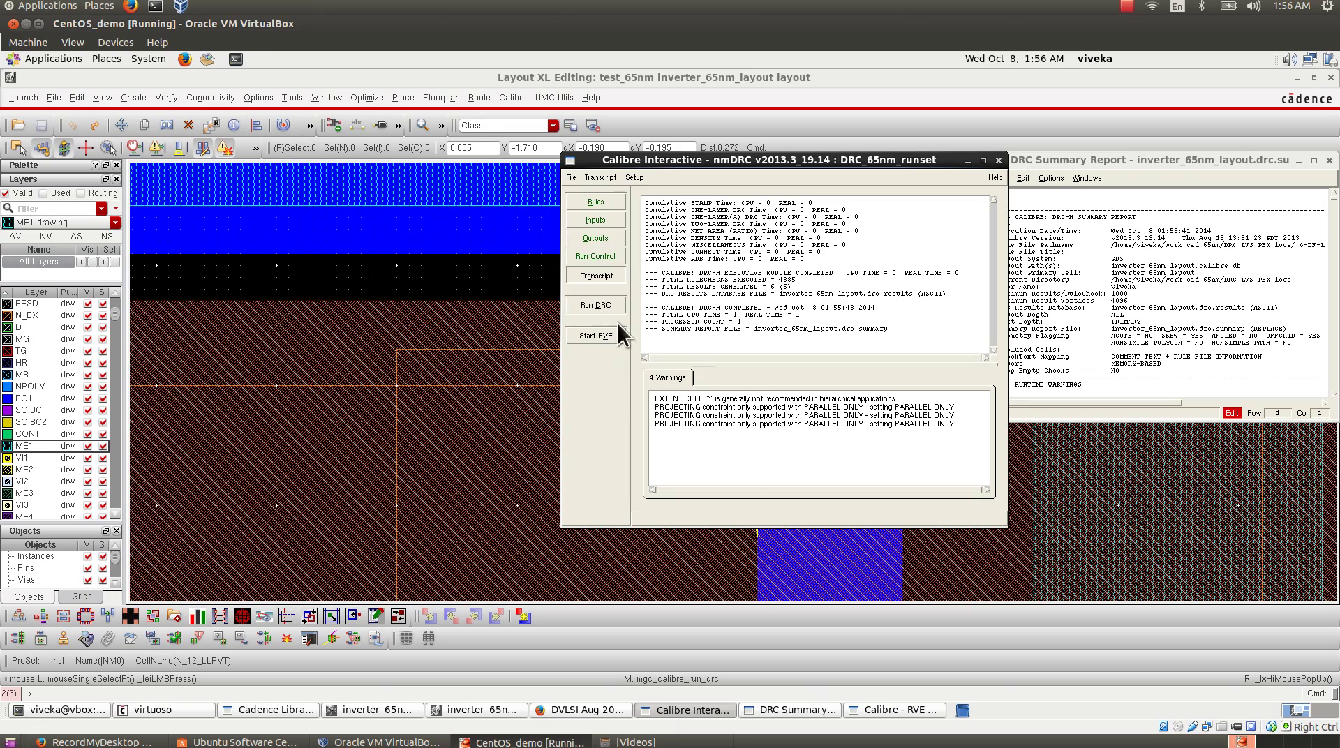
{"action": "left_click", "coordinate": [911, 709]}
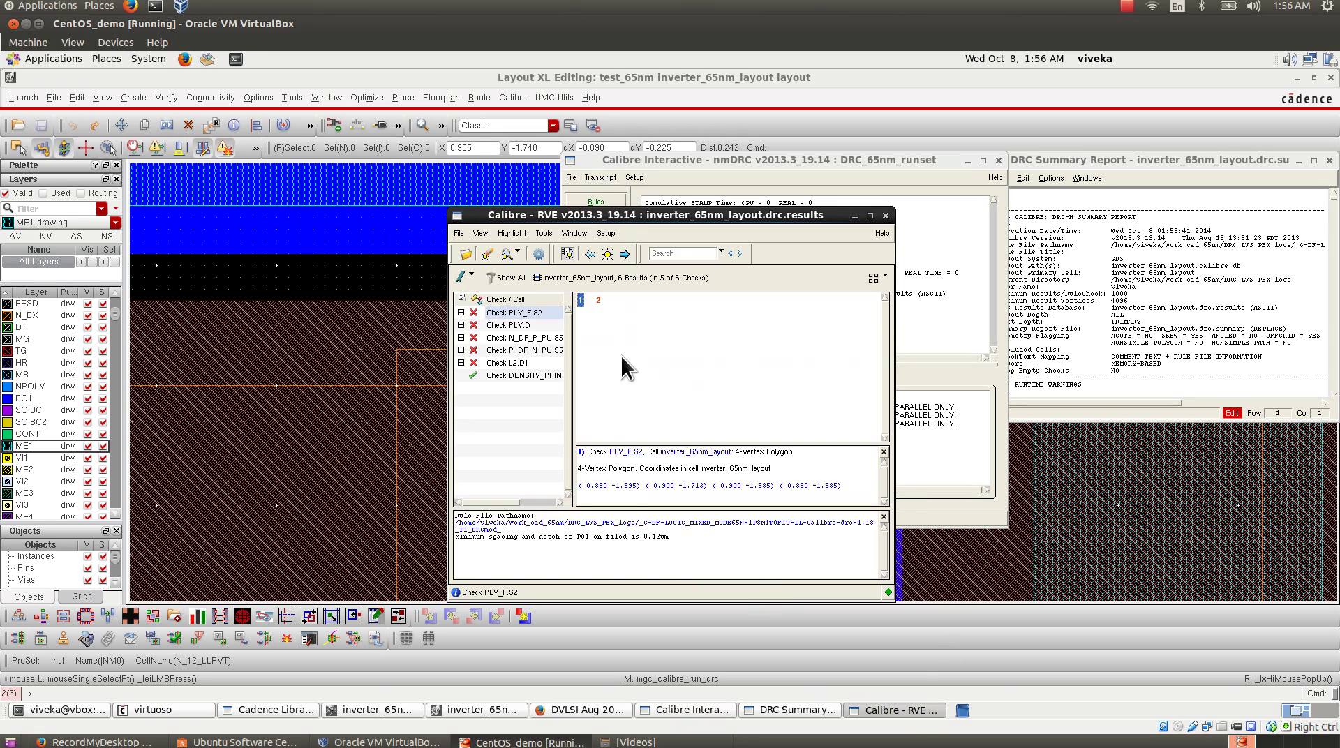
{"action": "double_click", "coordinate": [597, 300]}
{"action": "left_click", "coordinate": [368, 482]}
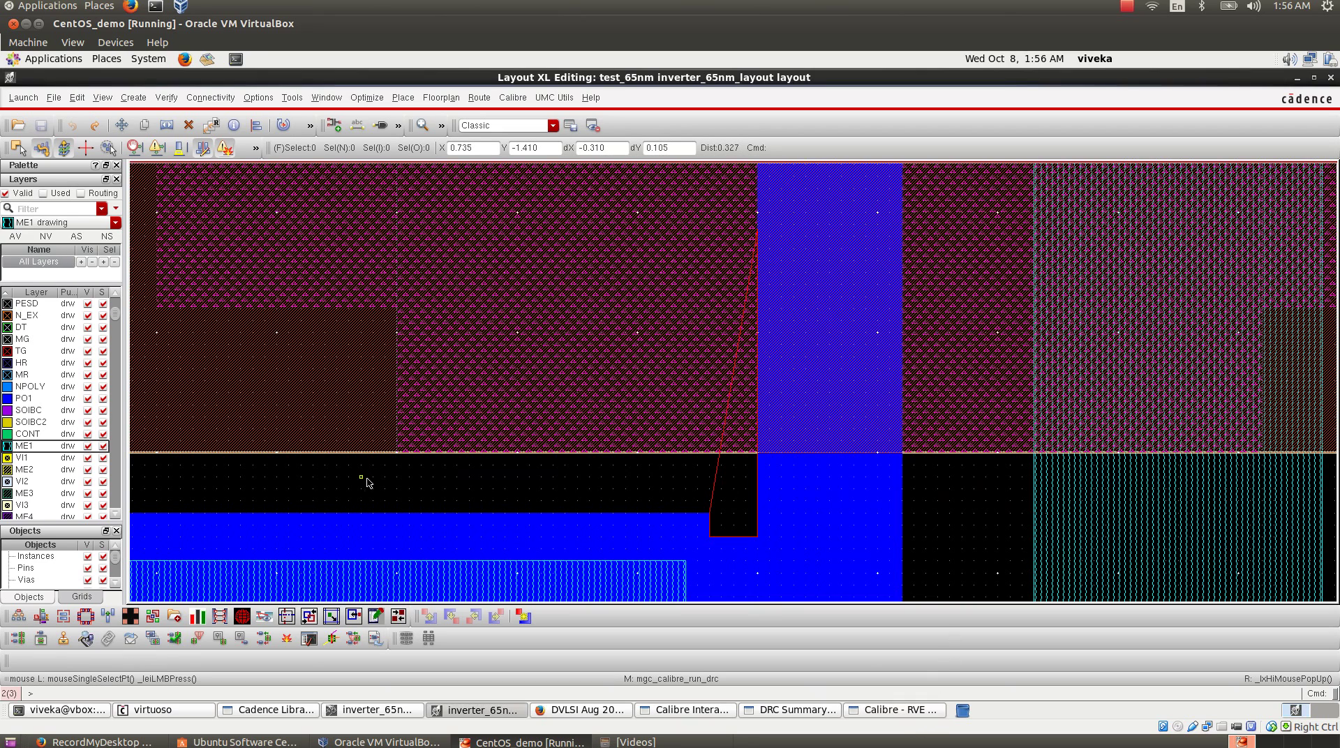
{"action": "key", "text": "shift+z"}
{"action": "key", "text": "shift+z"}
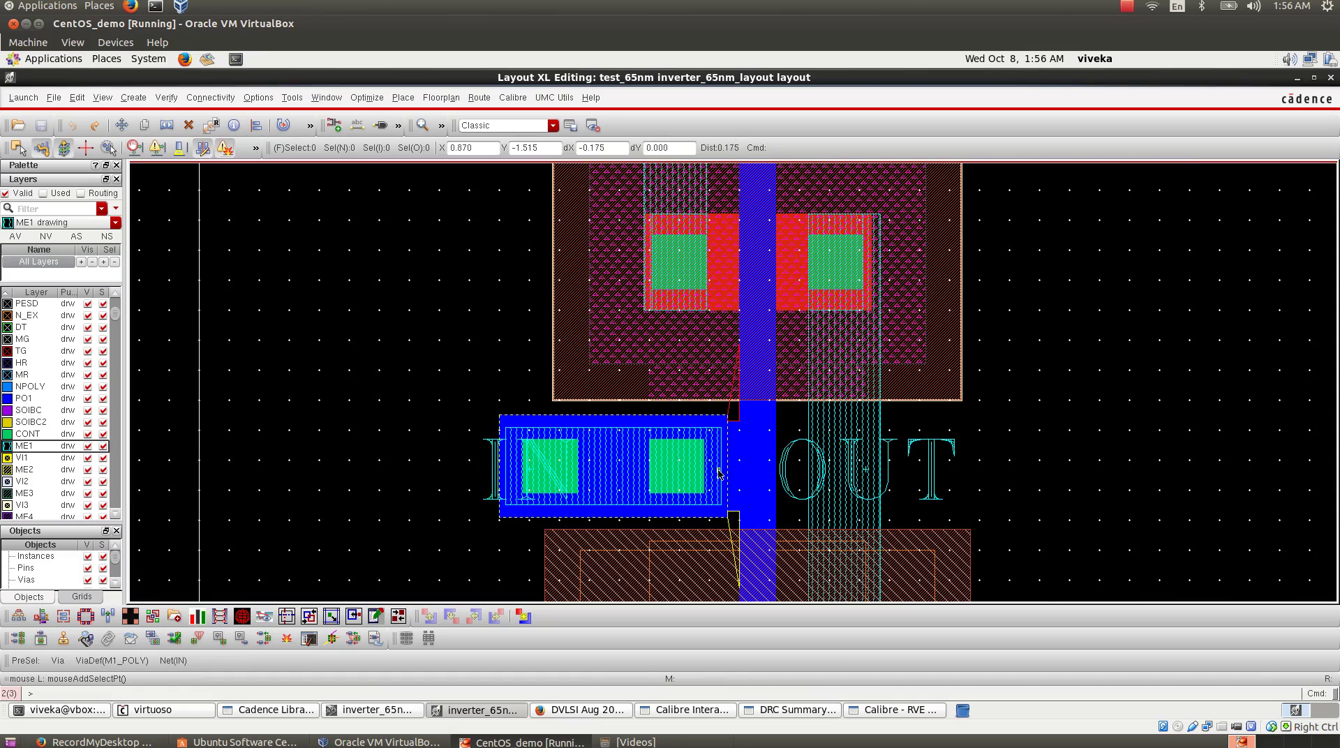
- Move the PO1 connecting rectangle flush with the input via's upper poly edge, stretch its lower edge flush as well, and save the layout
{"action": "right_click_drag", "start_coordinate": [700, 385], "coordinate": [808, 562]}
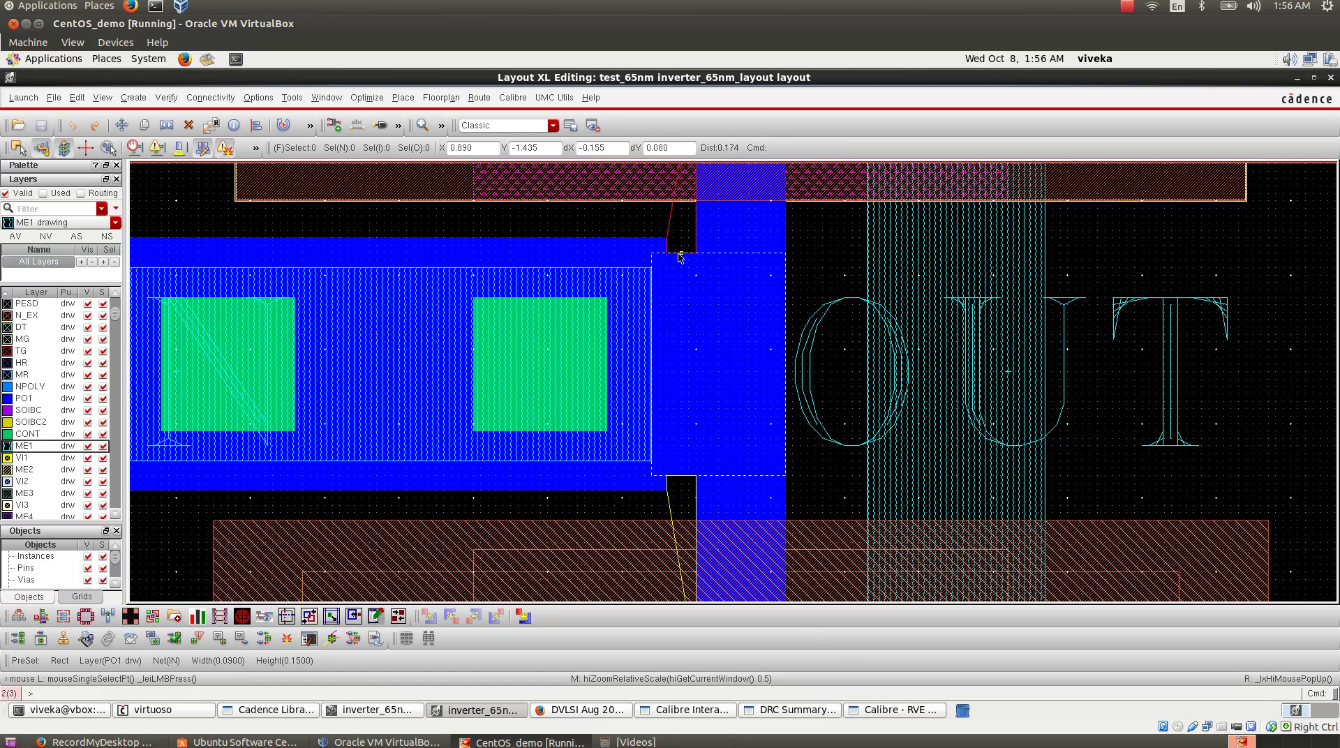
{"action": "left_click_drag", "start_coordinate": [687, 286], "coordinate": [685, 270]}
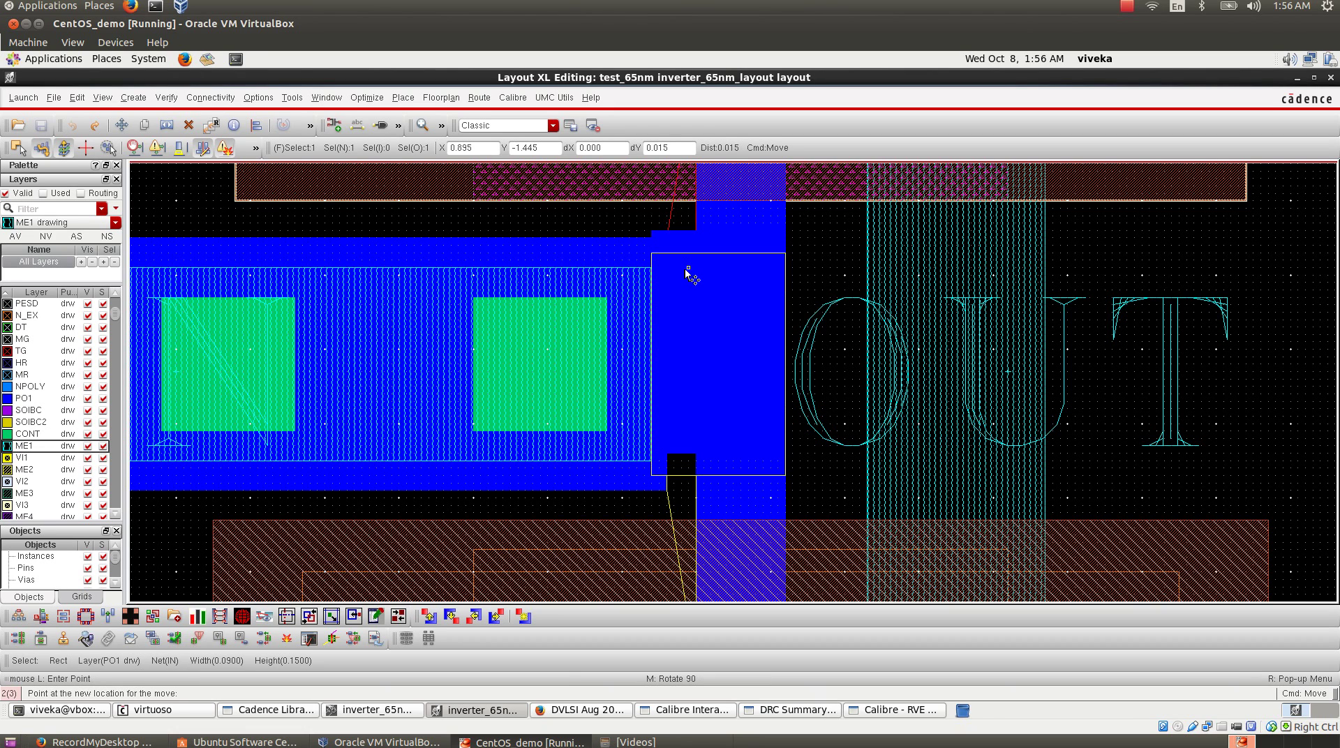
{"action": "left_click", "coordinate": [684, 274]}
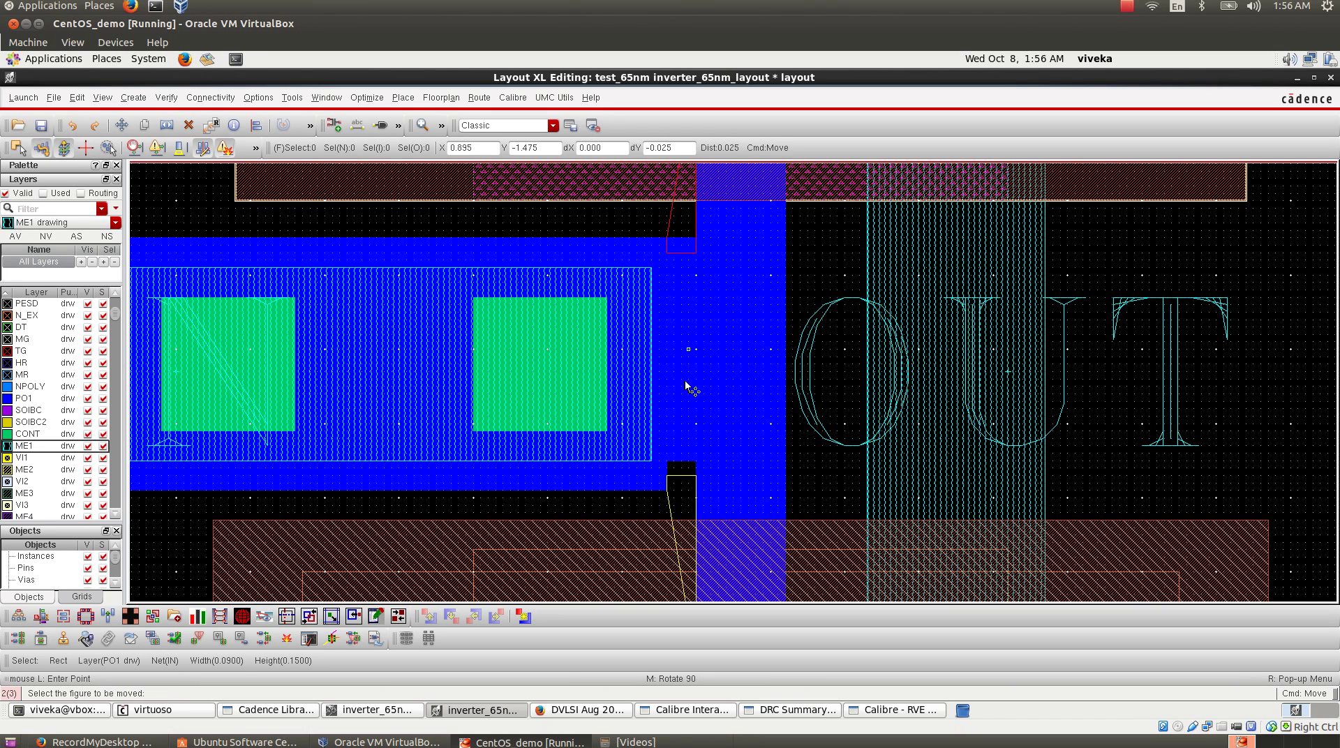
{"action": "key", "text": "s"}
{"action": "left_click", "coordinate": [696, 461]}
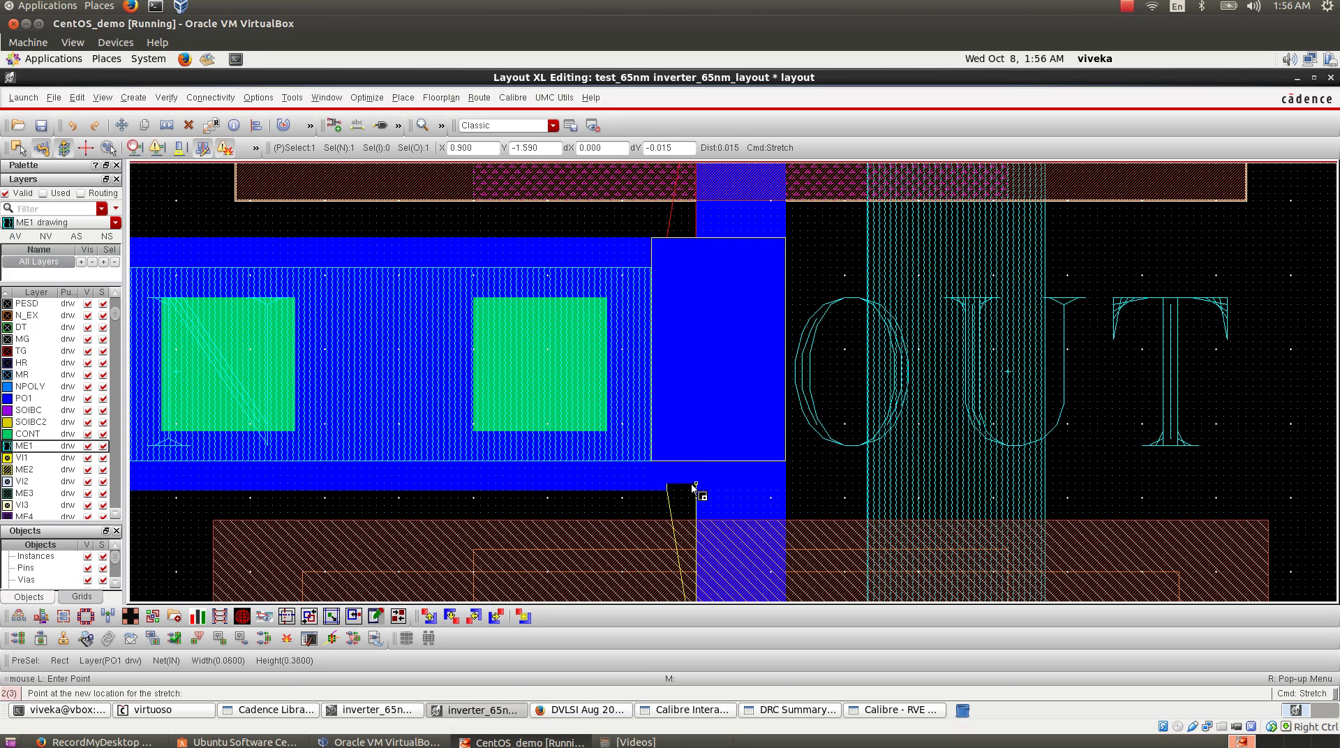
{"action": "left_click", "coordinate": [693, 492]}
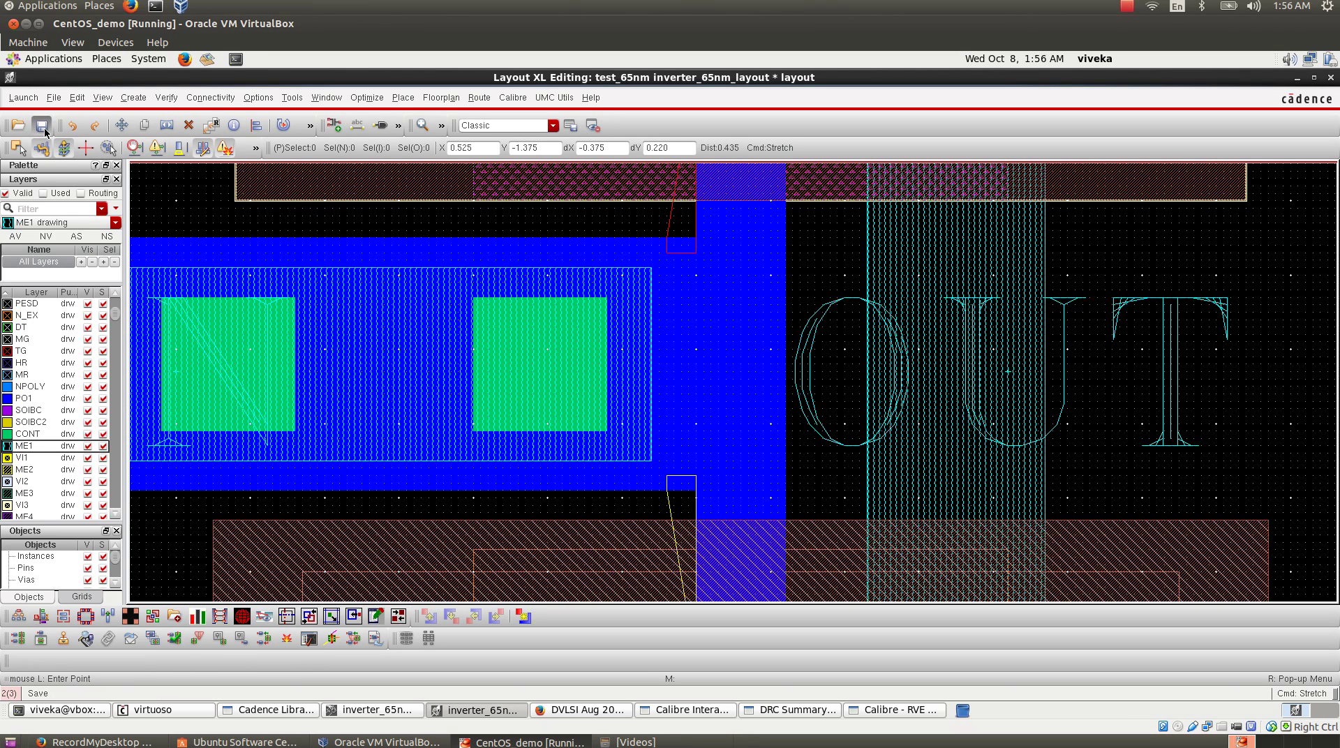
{"action": "left_click", "coordinate": [42, 127]}
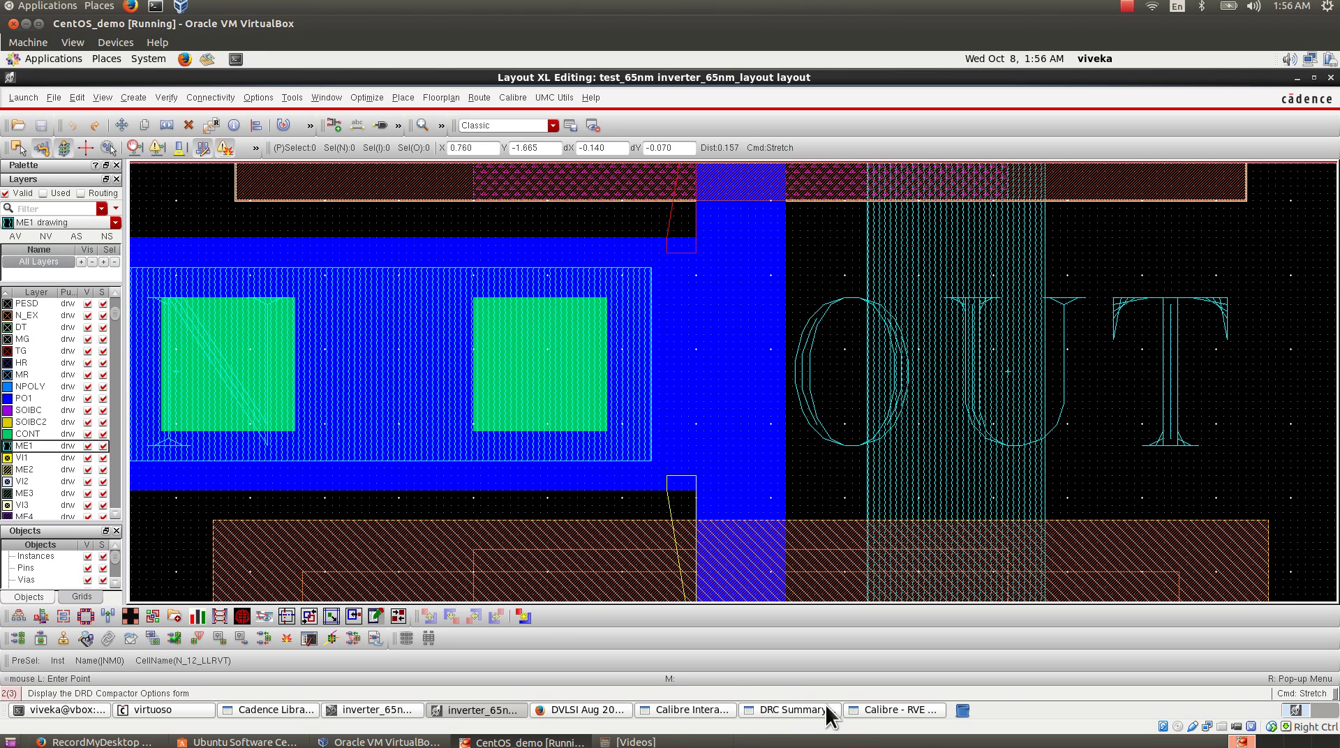
- Rerun the DRC on the corrected layout, overwriting inverter_65nm_layout.calibre.db
{"action": "left_click", "coordinate": [782, 711]}
{"action": "left_click", "coordinate": [698, 711]}
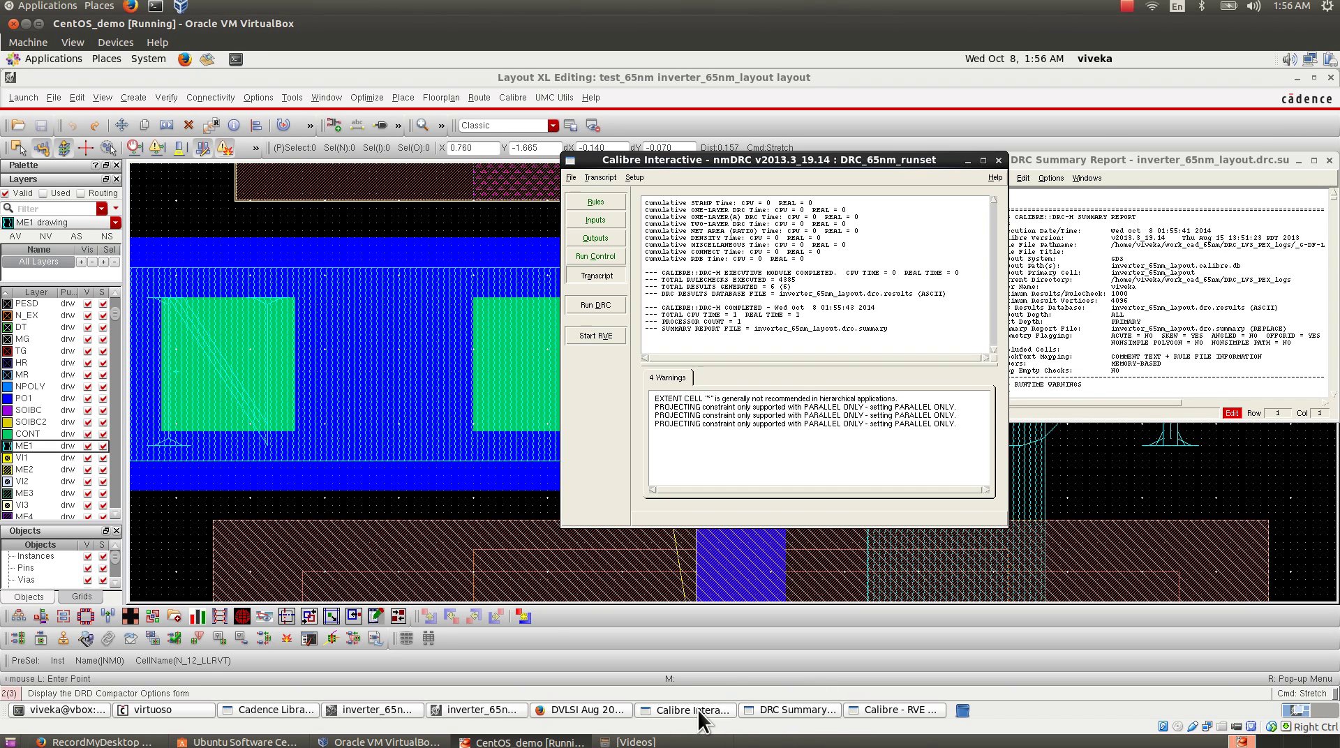
{"action": "left_click", "coordinate": [594, 305]}
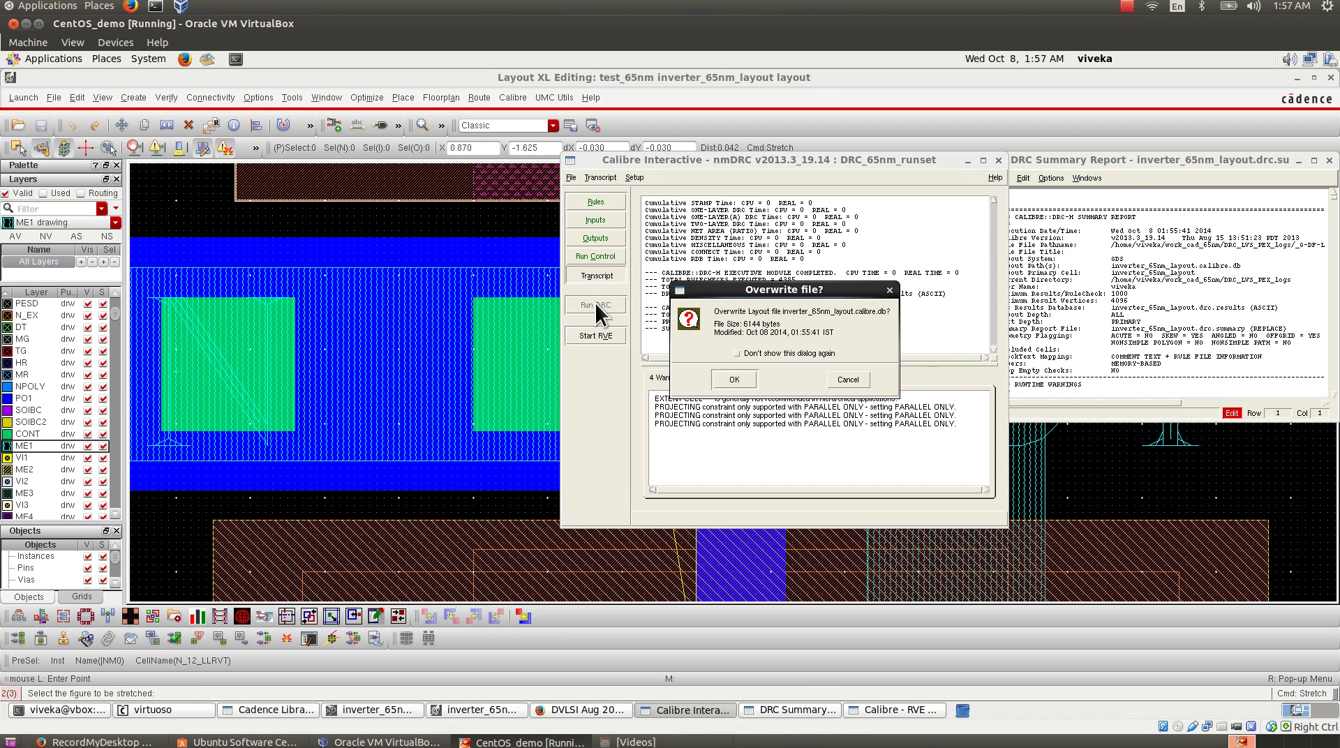
{"action": "left_click", "coordinate": [742, 379]}
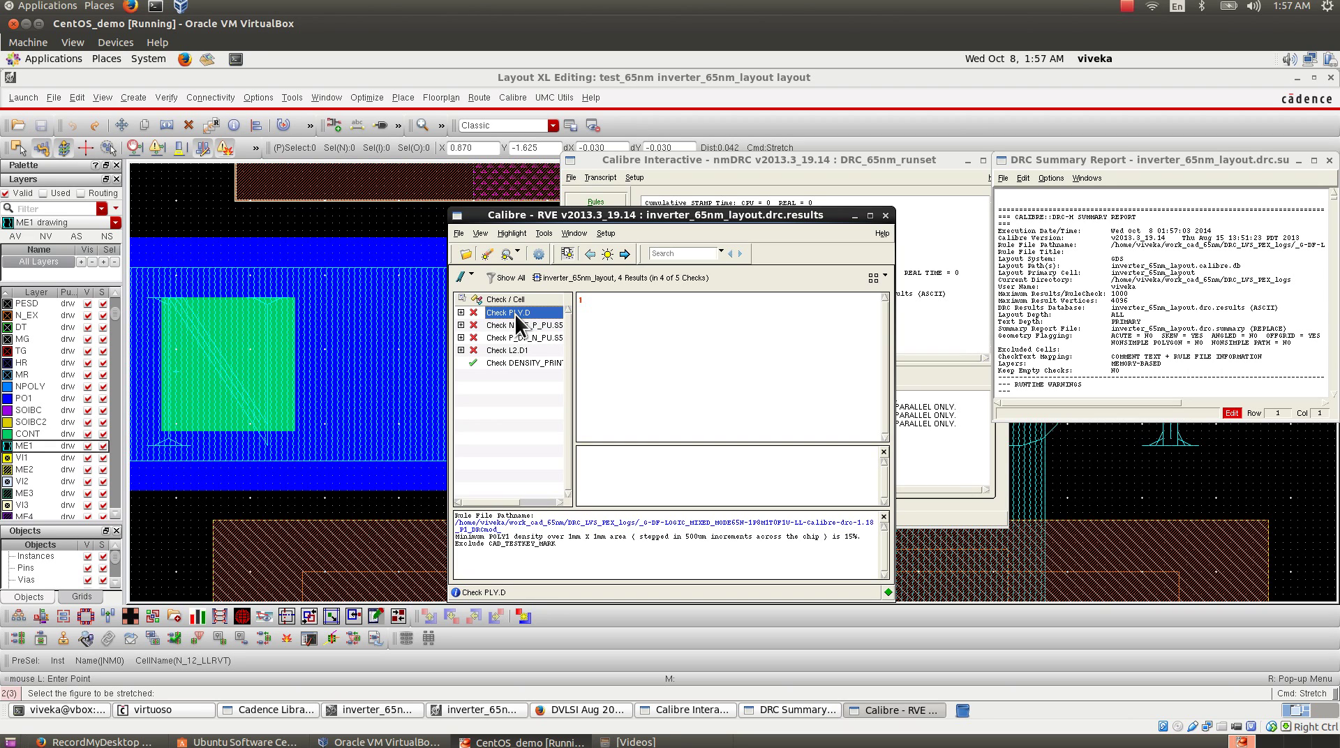
- Read the N_DF_P_PU.S5.PW pick-up spacing rule and examine the transistors and the free area beside the PMOS in the layout
{"action": "left_click", "coordinate": [534, 325]}
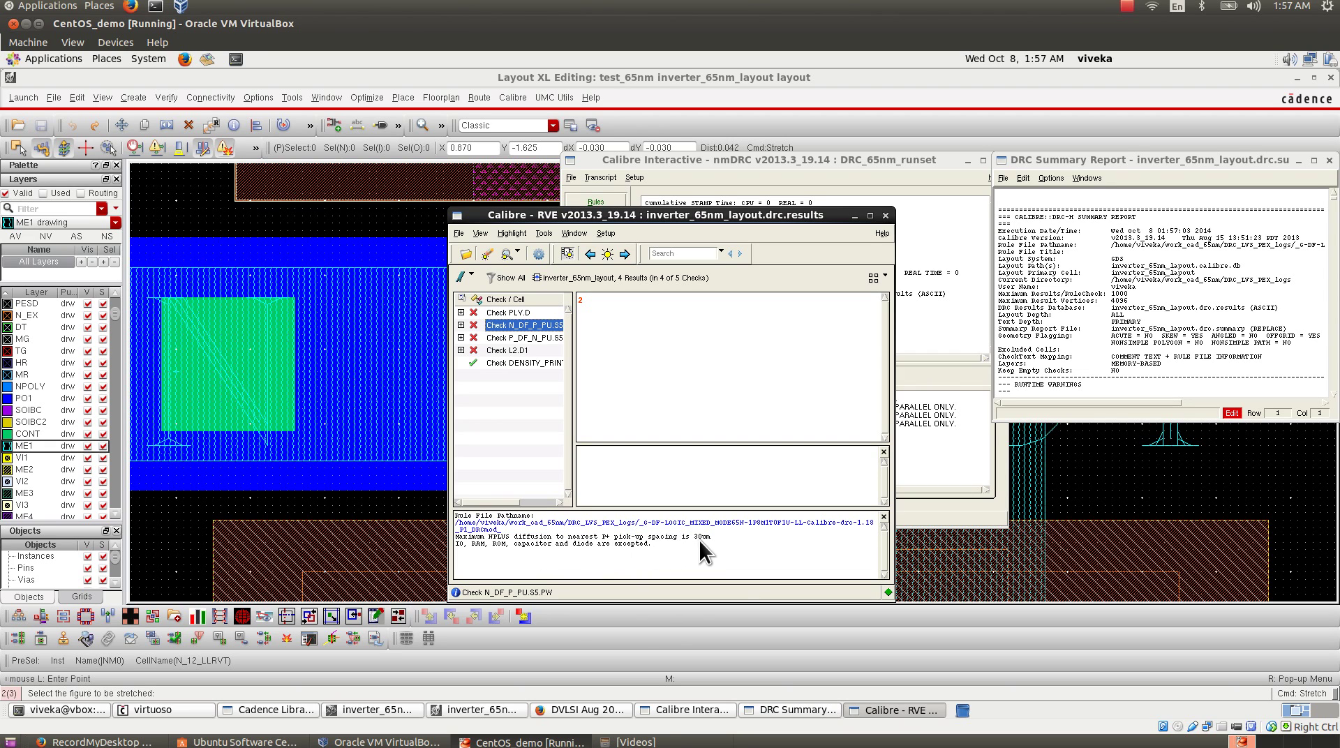
{"action": "left_click", "coordinate": [178, 539]}
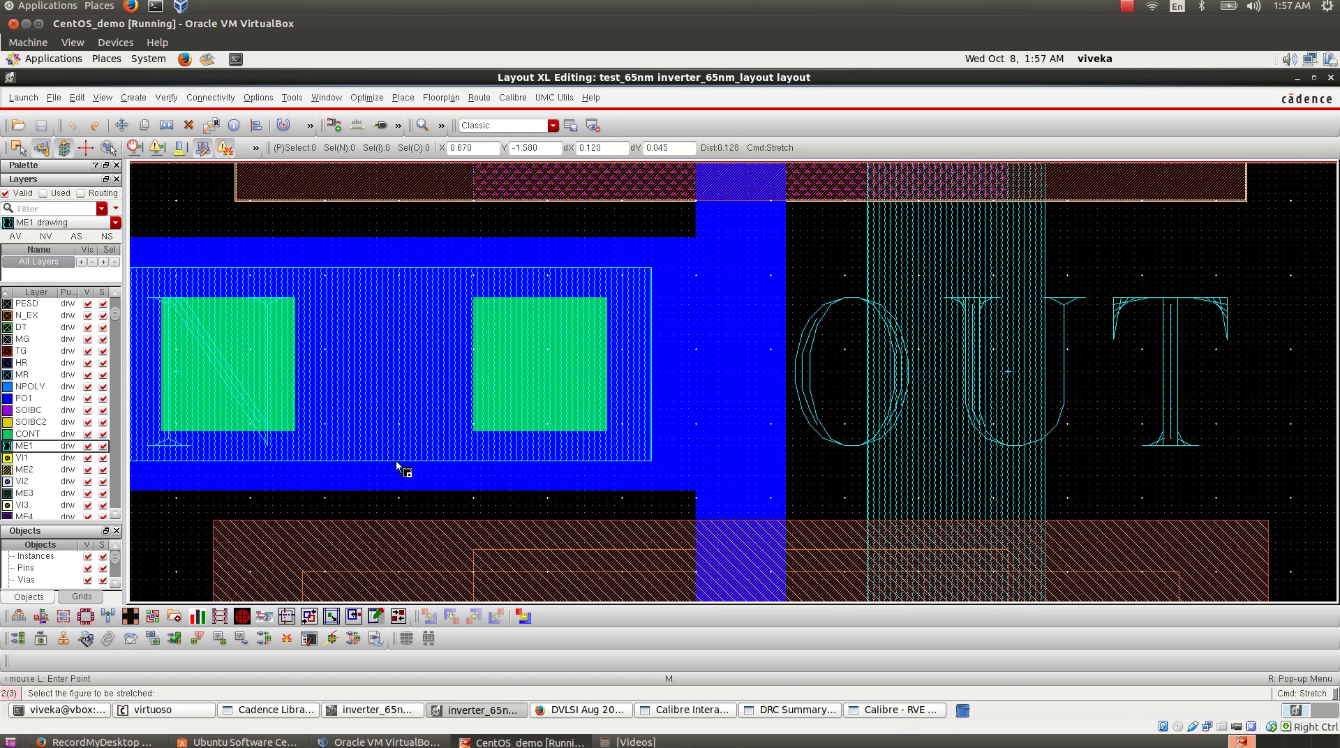
{"action": "key", "text": "f"}
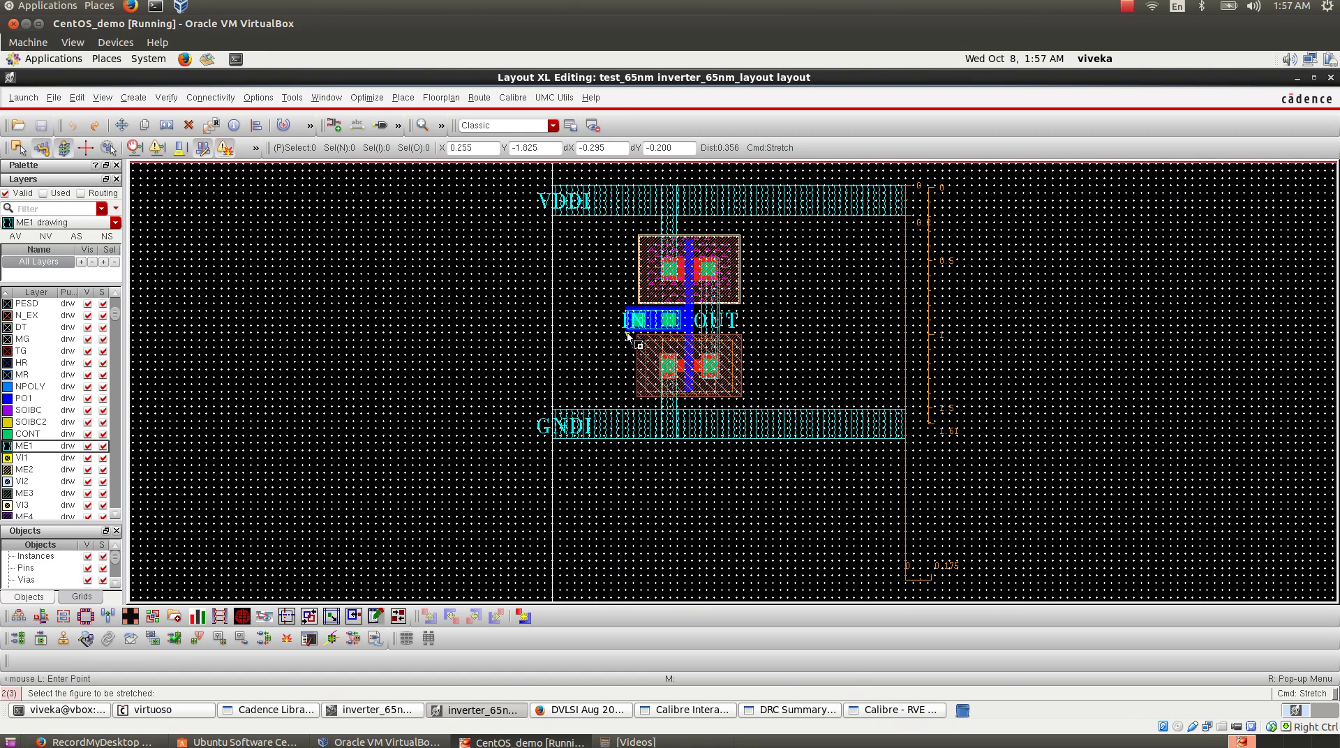
{"action": "key", "text": "z"}
{"action": "left_click", "coordinate": [610, 169]}
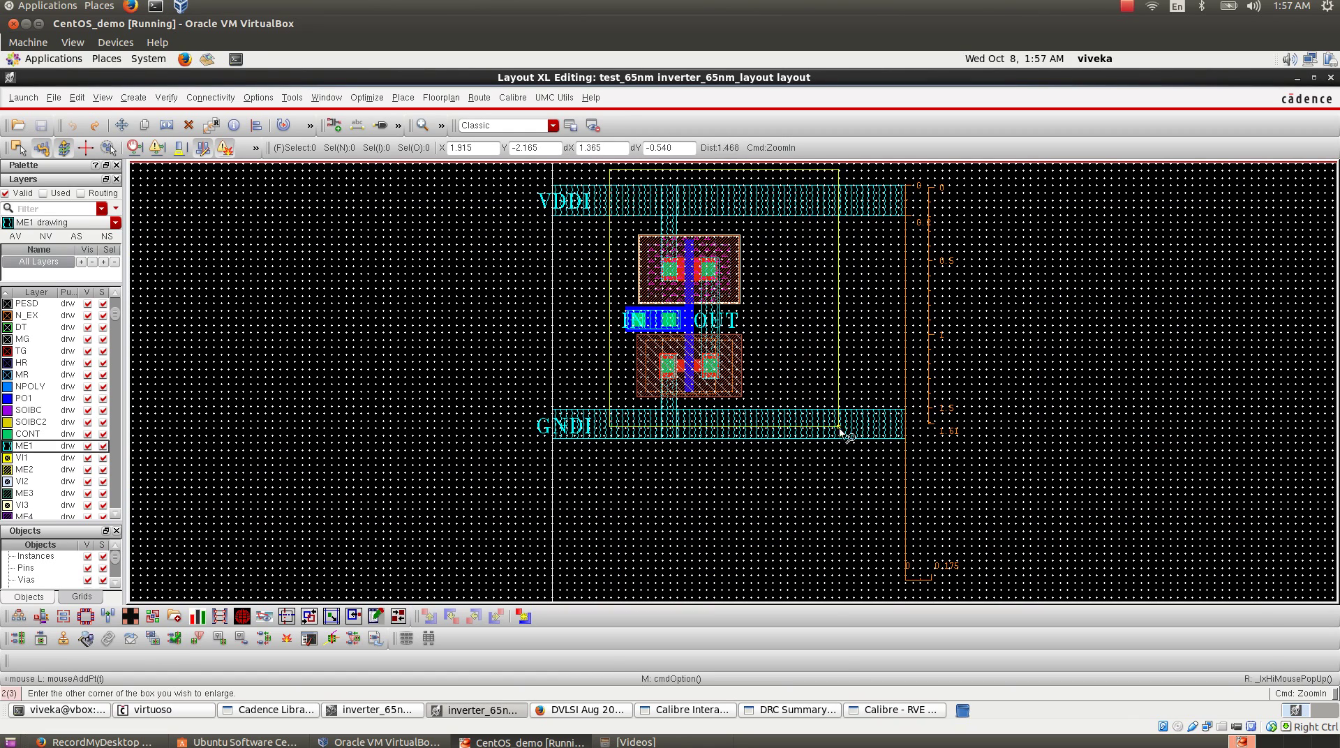
{"action": "left_click", "coordinate": [842, 447]}
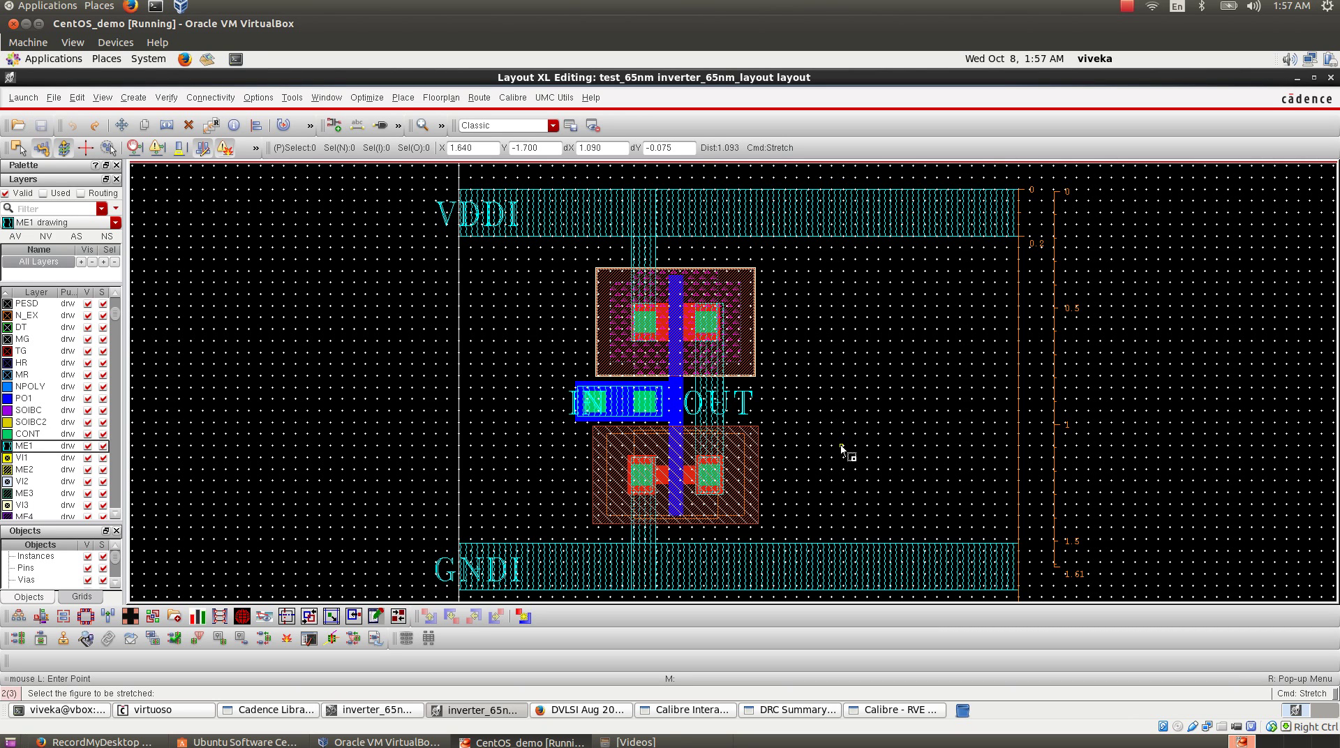
{"action": "key", "text": "z"}
{"action": "left_click", "coordinate": [689, 180]}
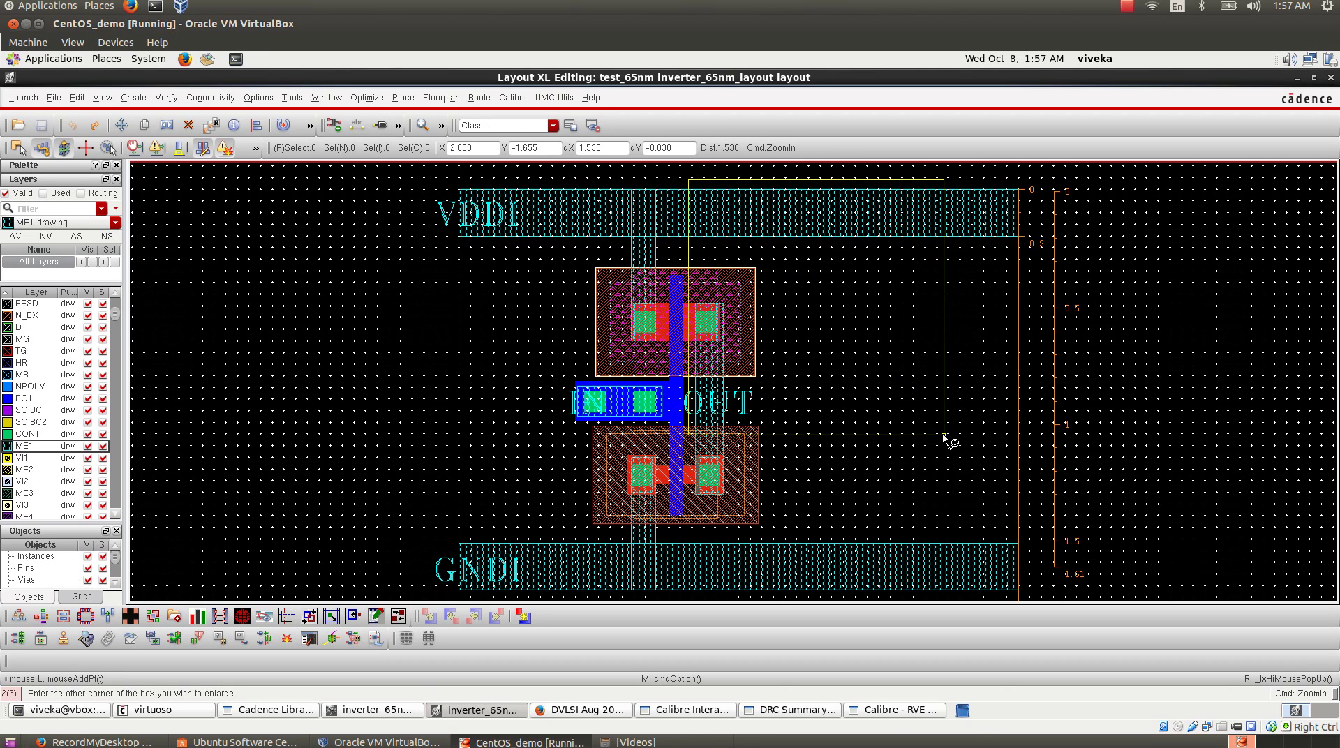
{"action": "left_click", "coordinate": [943, 434]}
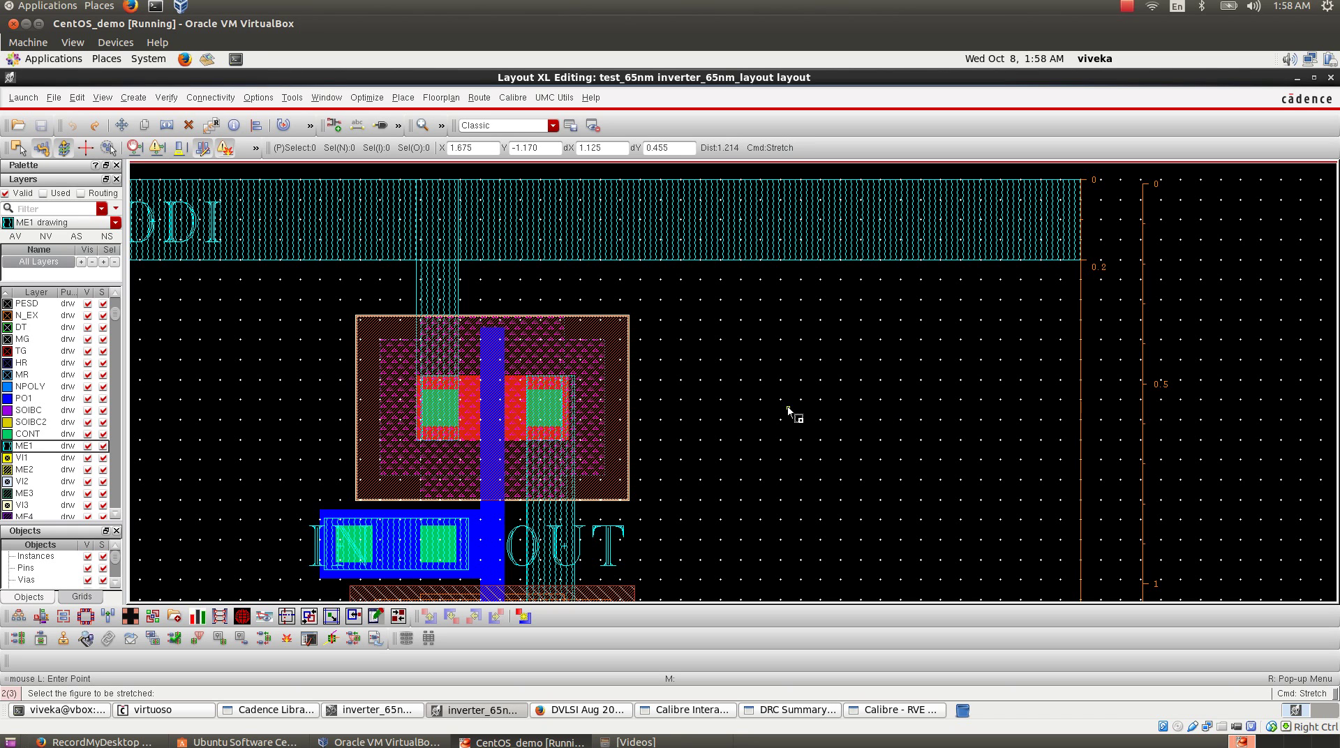
- Place a single-cut M1_NWEL via to the right of the PMOS at about X 1.530, Y -1.140, its n-well abutting the PMOS well
{"action": "key", "text": "o"}
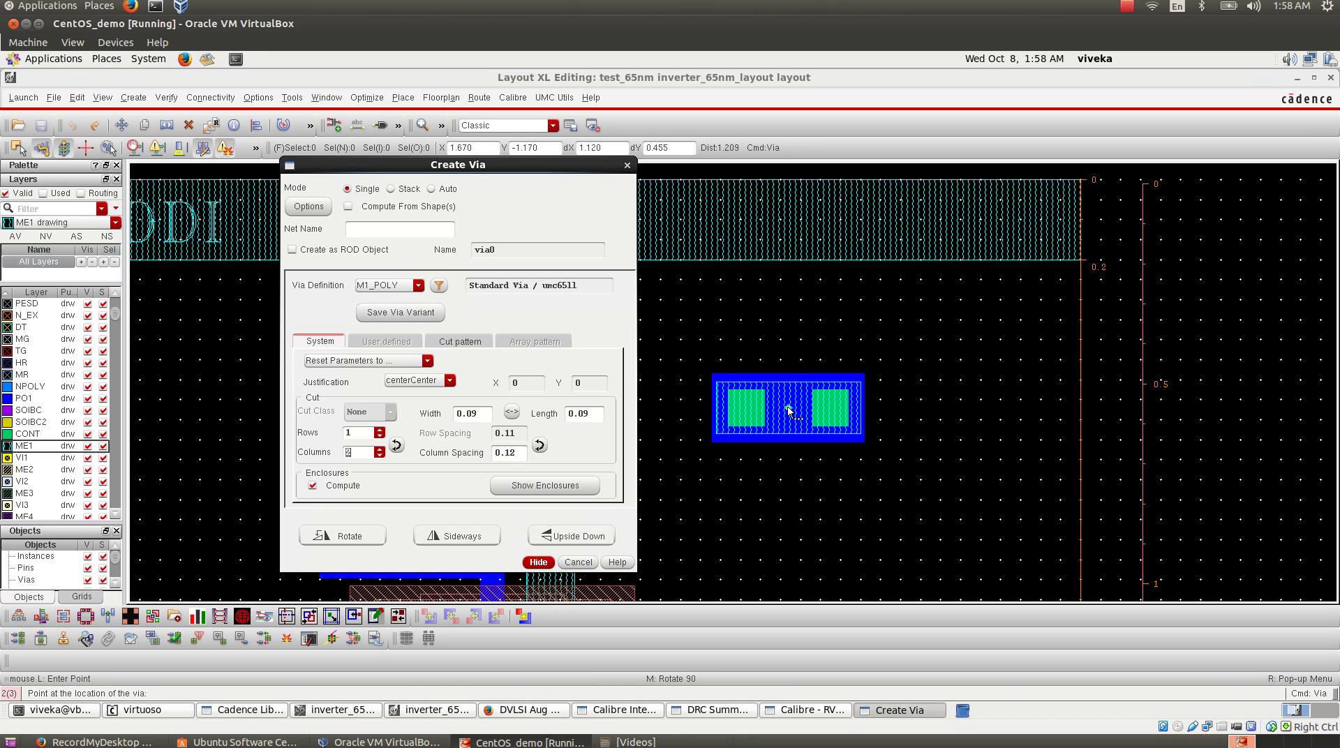
{"action": "left_click", "coordinate": [419, 286]}
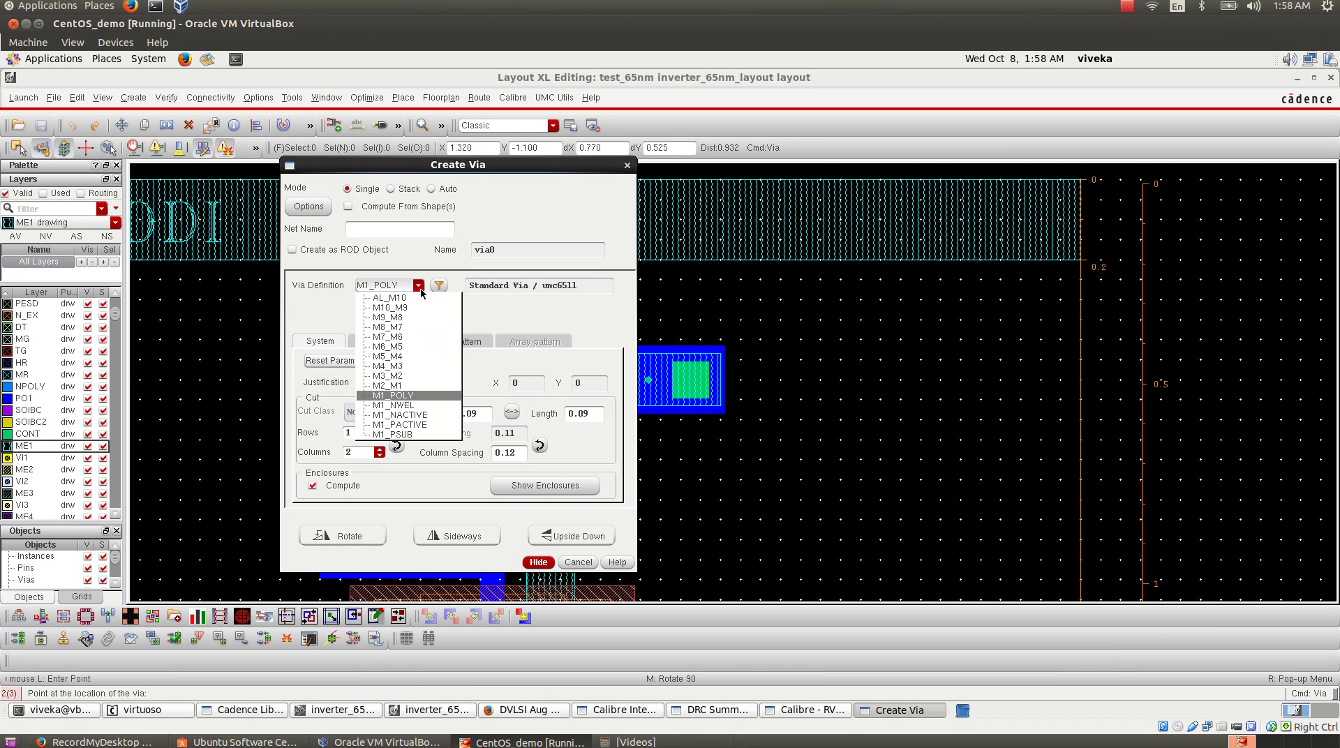
{"action": "left_click", "coordinate": [409, 407]}
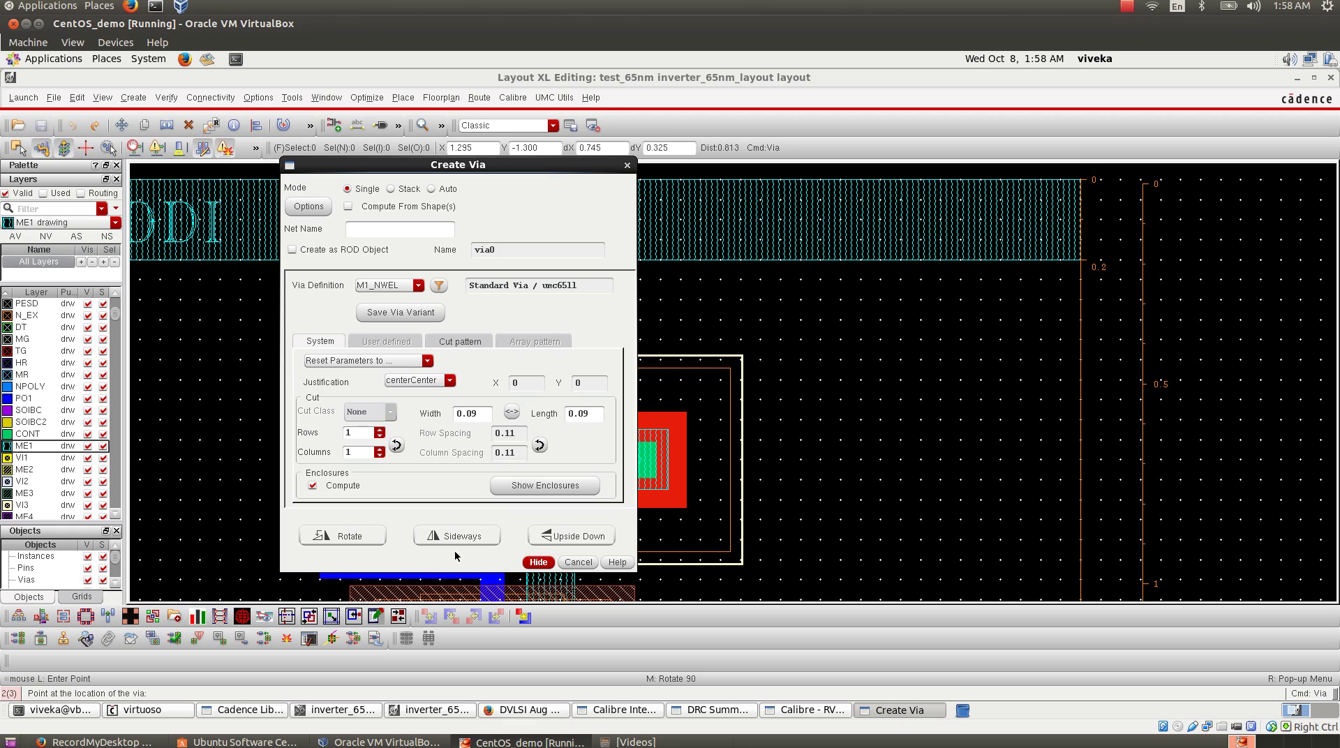
{"action": "left_click", "coordinate": [548, 562]}
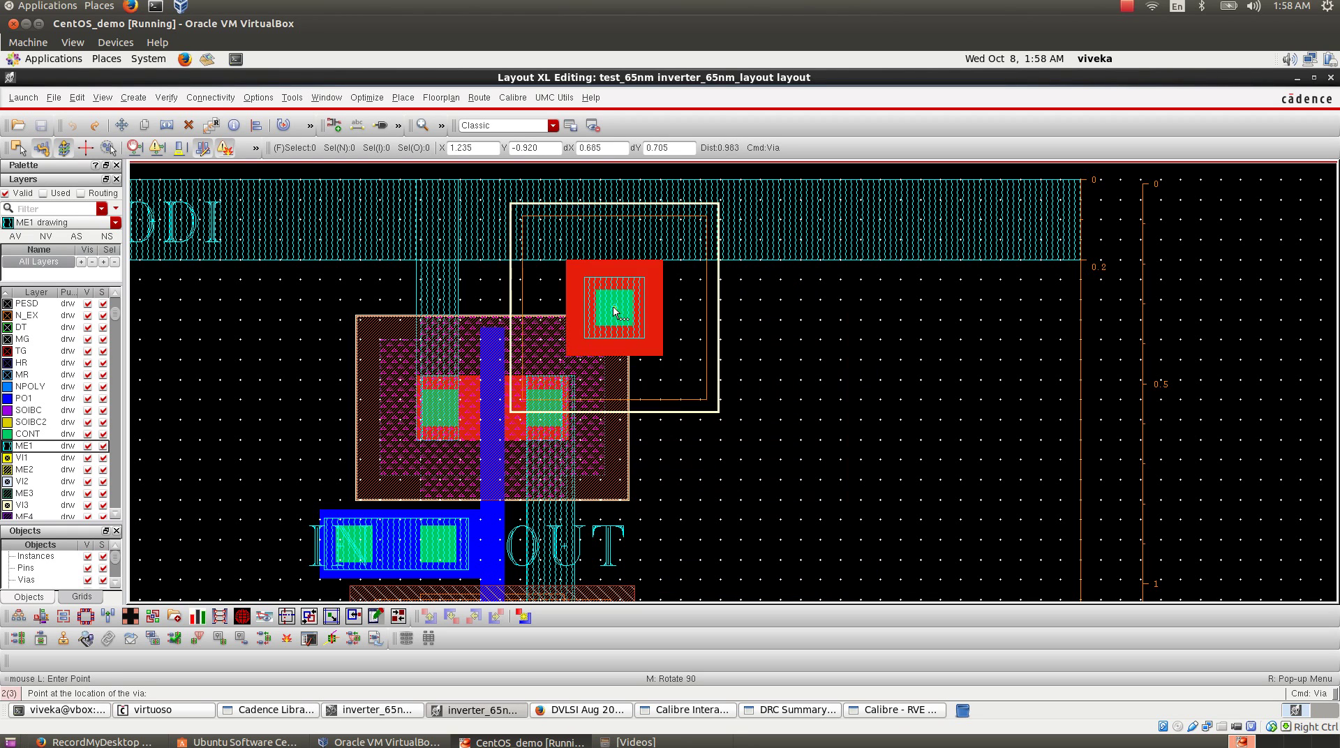
{"action": "key", "text": "z"}
{"action": "left_click", "coordinate": [600, 277]}
{"action": "left_click", "coordinate": [775, 537]}
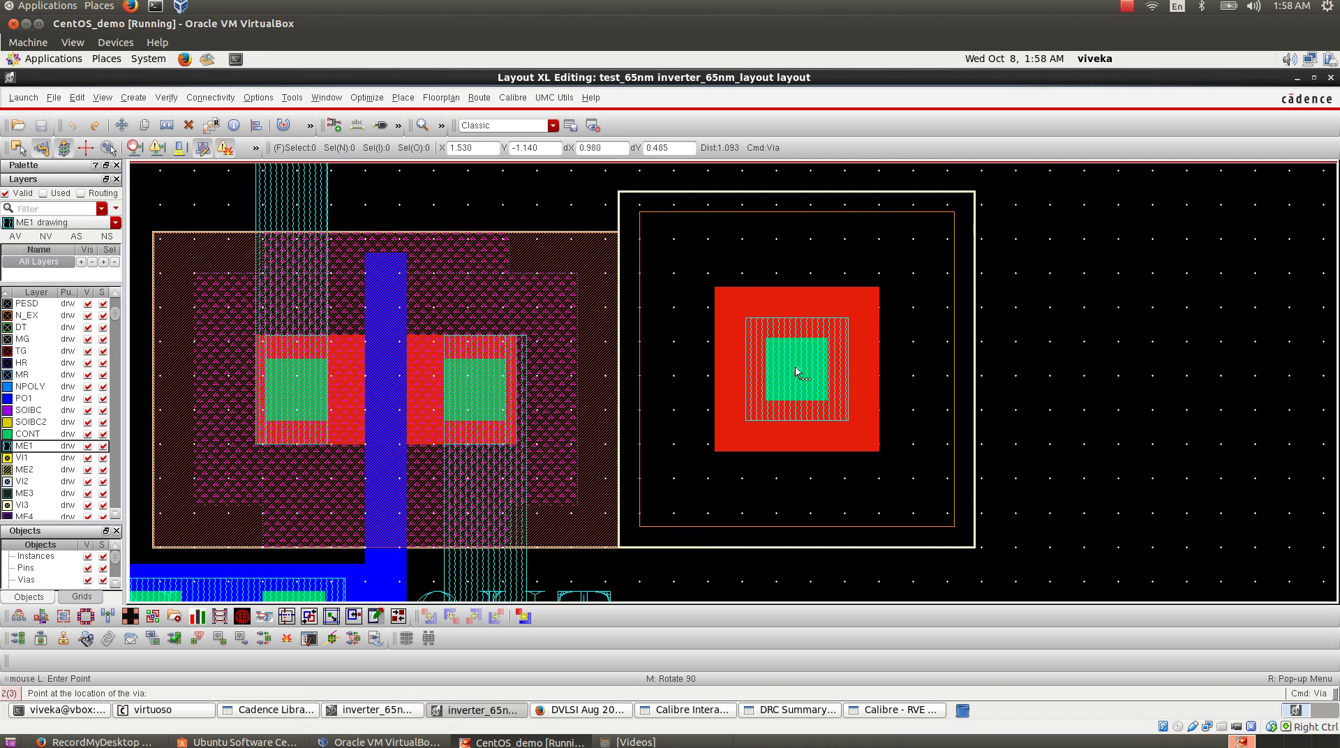
{"action": "left_click", "coordinate": [796, 372]}
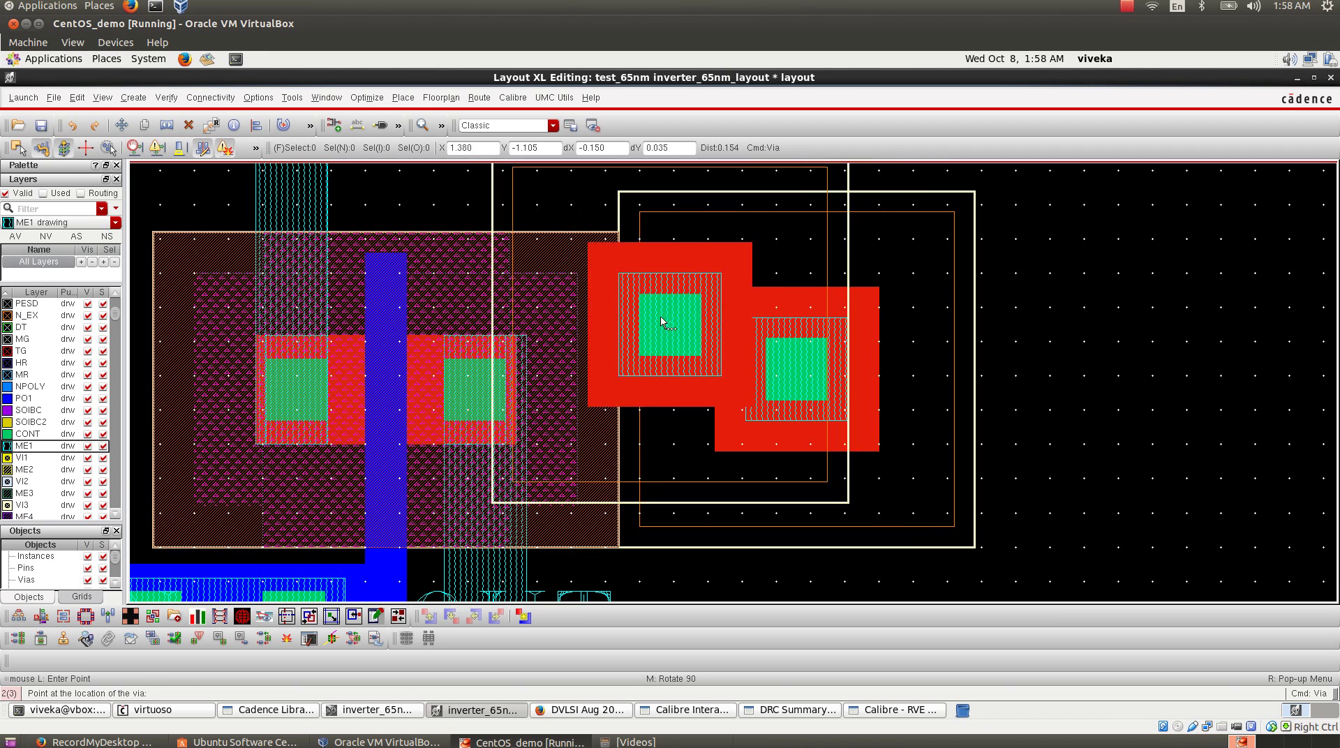
{"action": "key", "text": "Escape"}
{"action": "right_click_drag", "start_coordinate": [590, 202], "coordinate": [655, 282]}
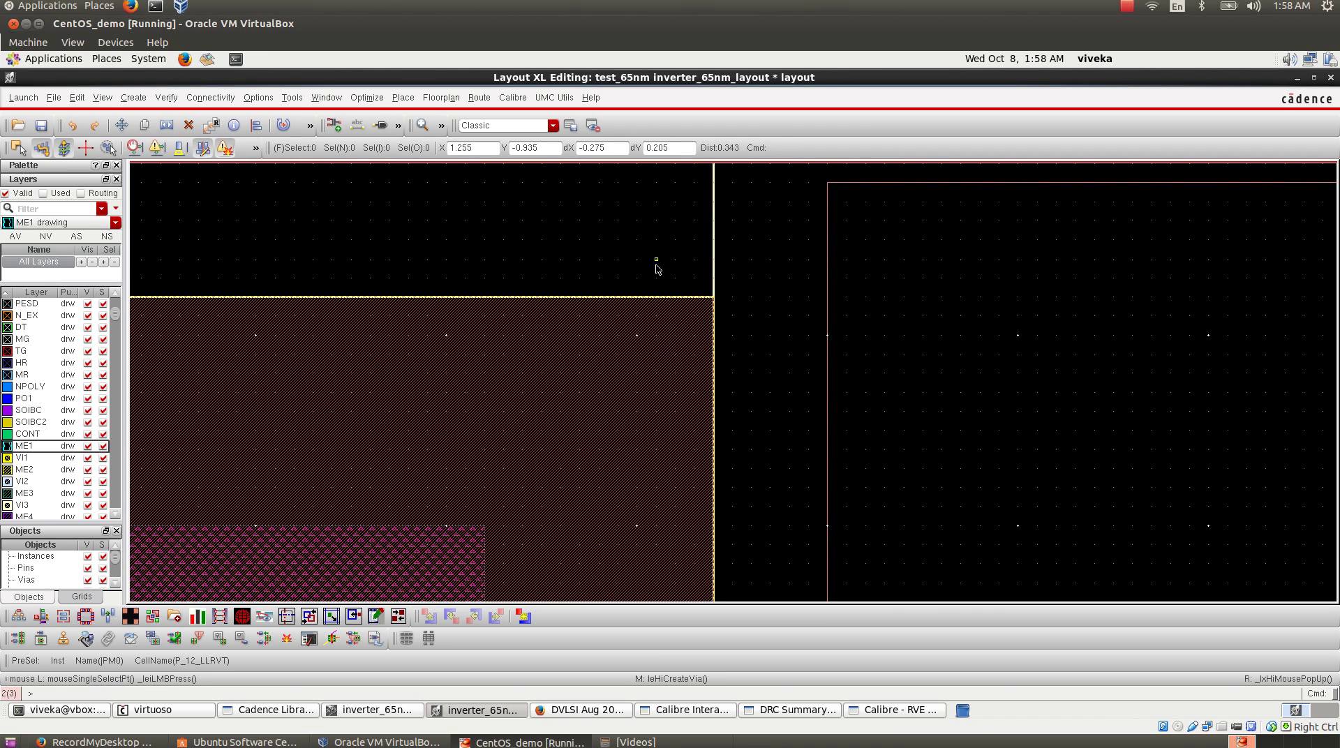
{"action": "key", "text": "f"}
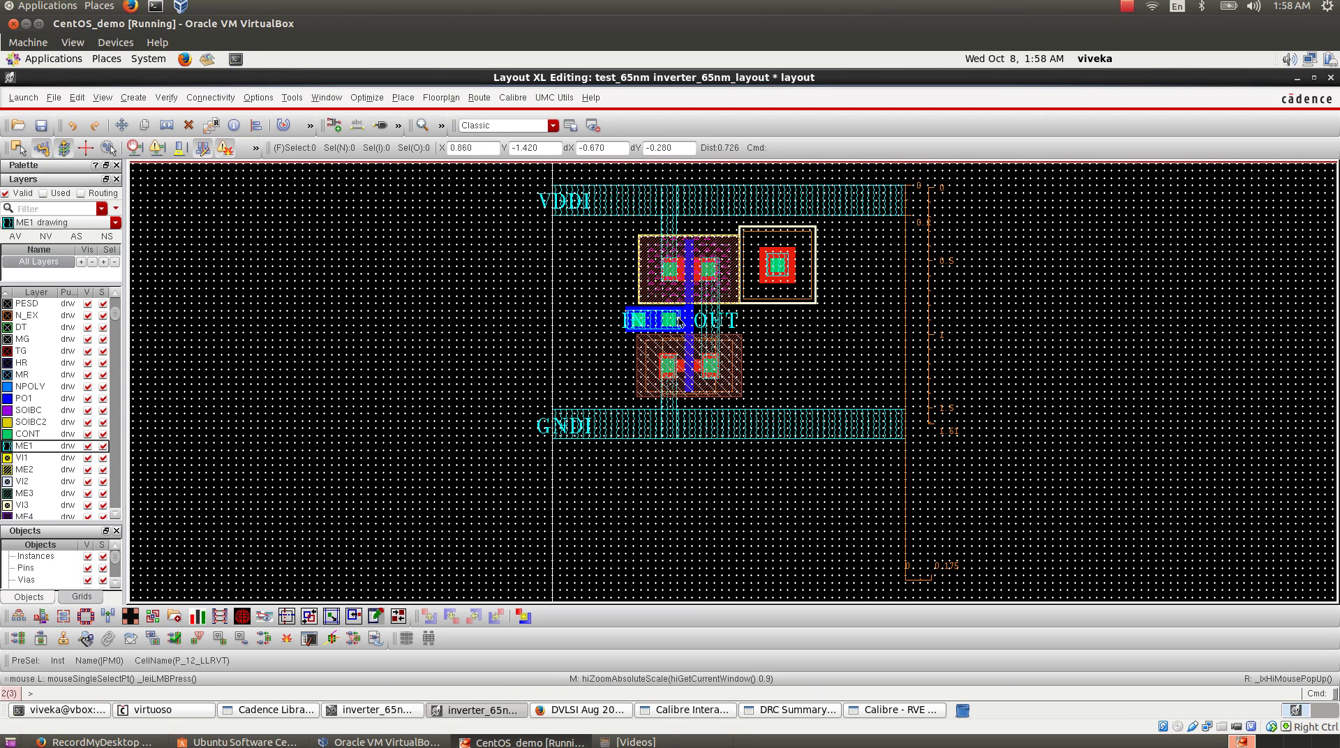
- Draw an ME1 rectangle as wide as the n-well via's metal, connecting the via to the upper edge of the VDDI rail
{"action": "right_click_drag", "start_coordinate": [717, 185], "coordinate": [874, 296]}
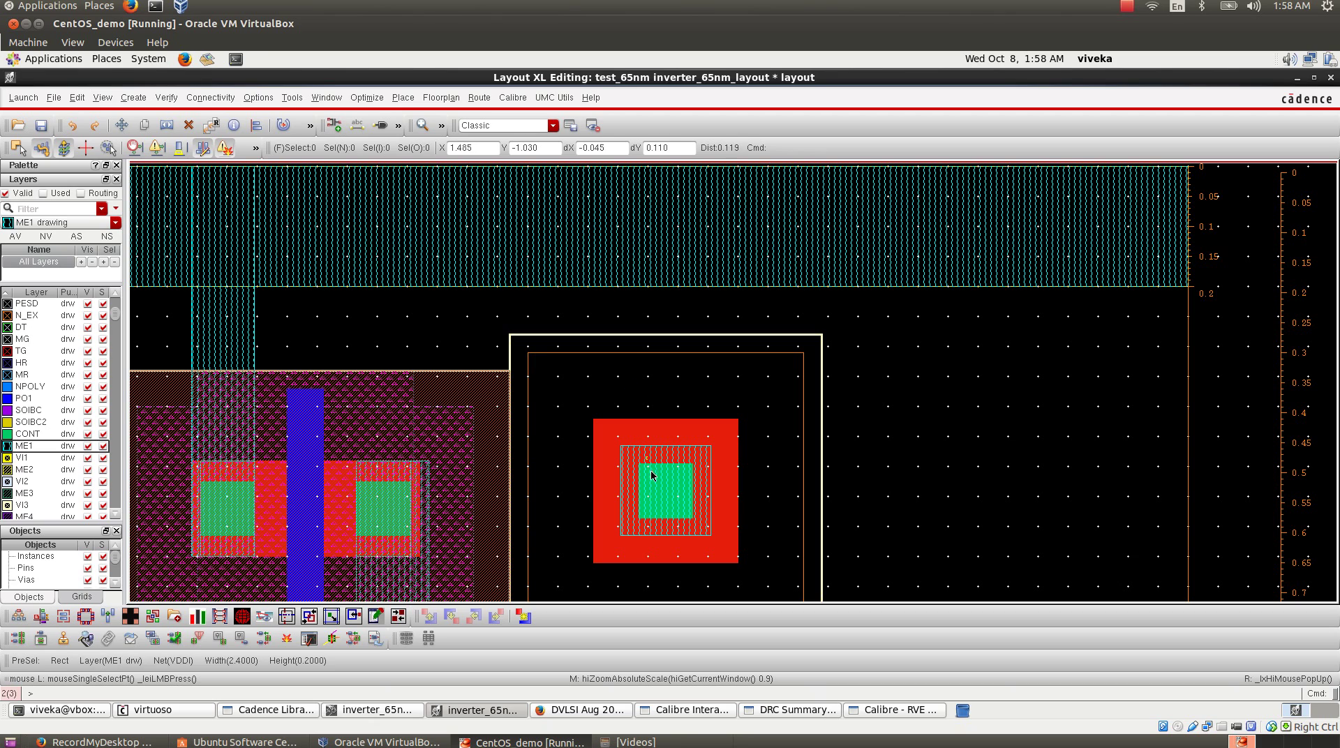
{"action": "left_click", "coordinate": [29, 449]}
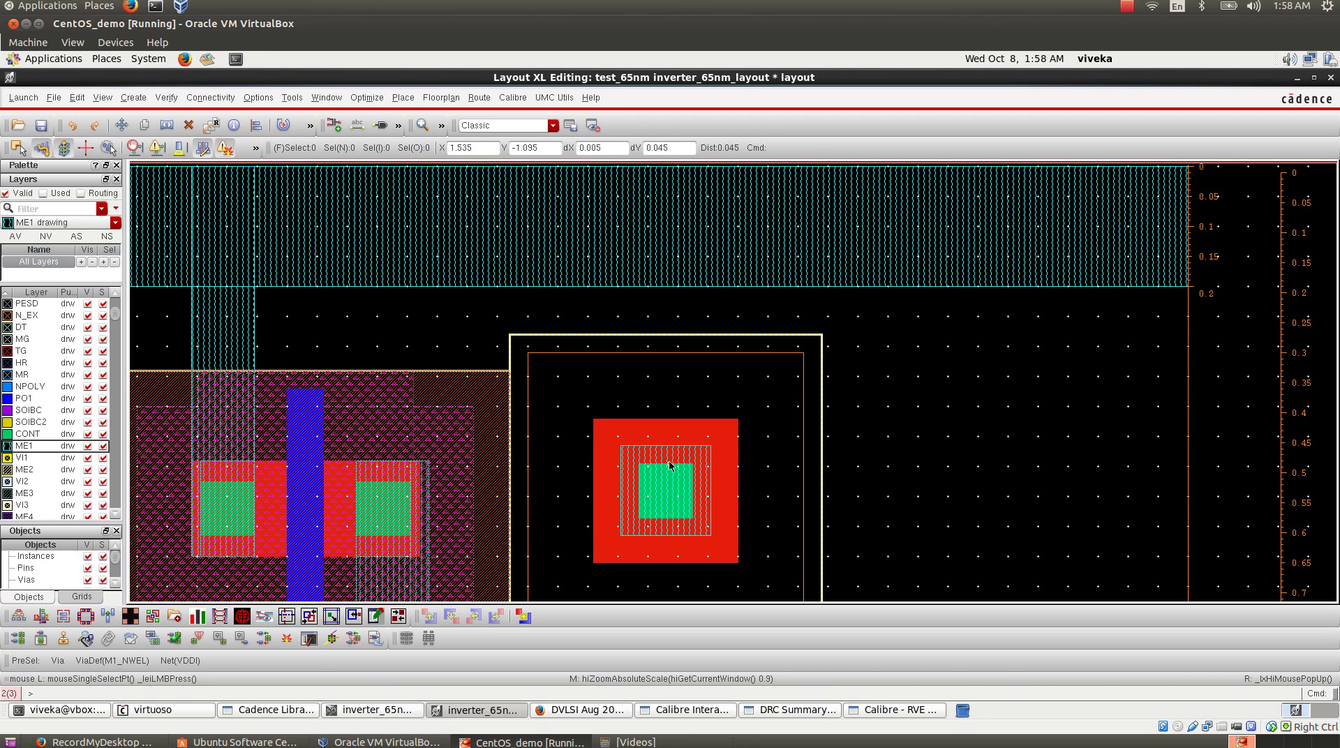
{"action": "key", "text": "r"}
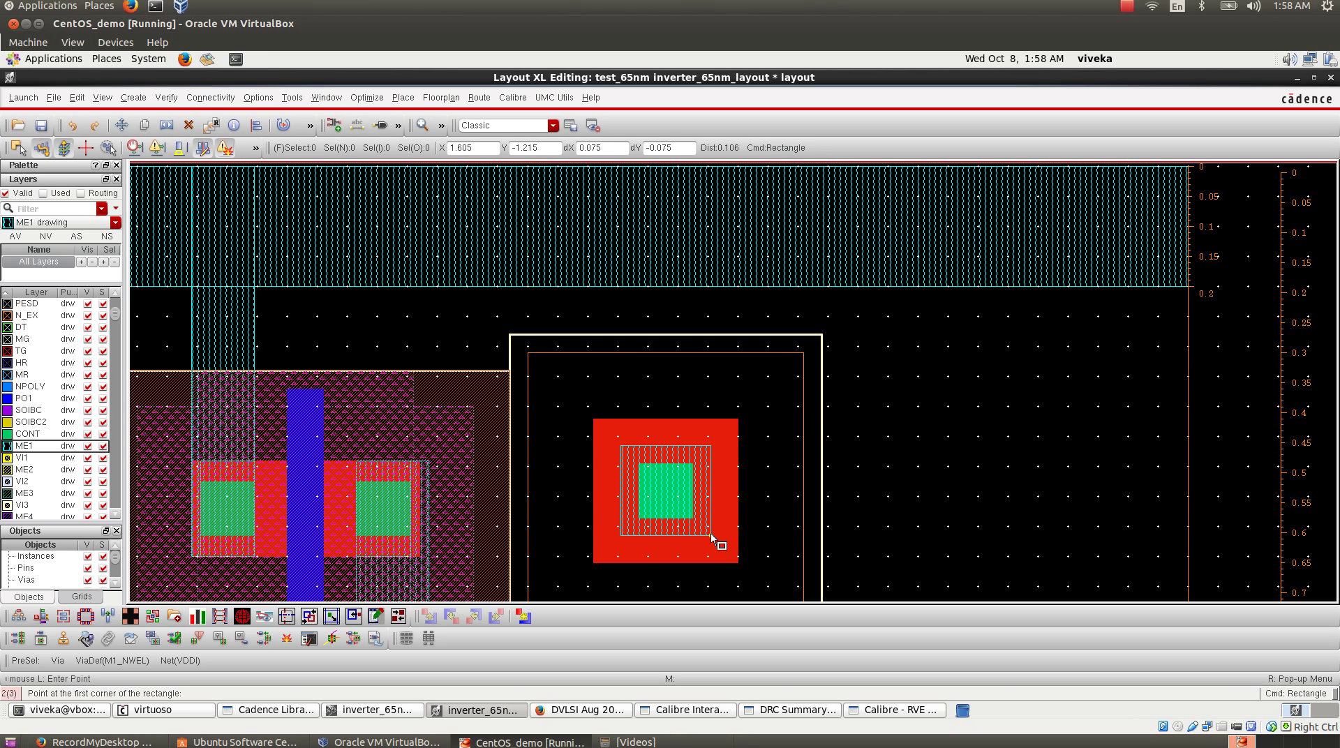
{"action": "left_click", "coordinate": [711, 535]}
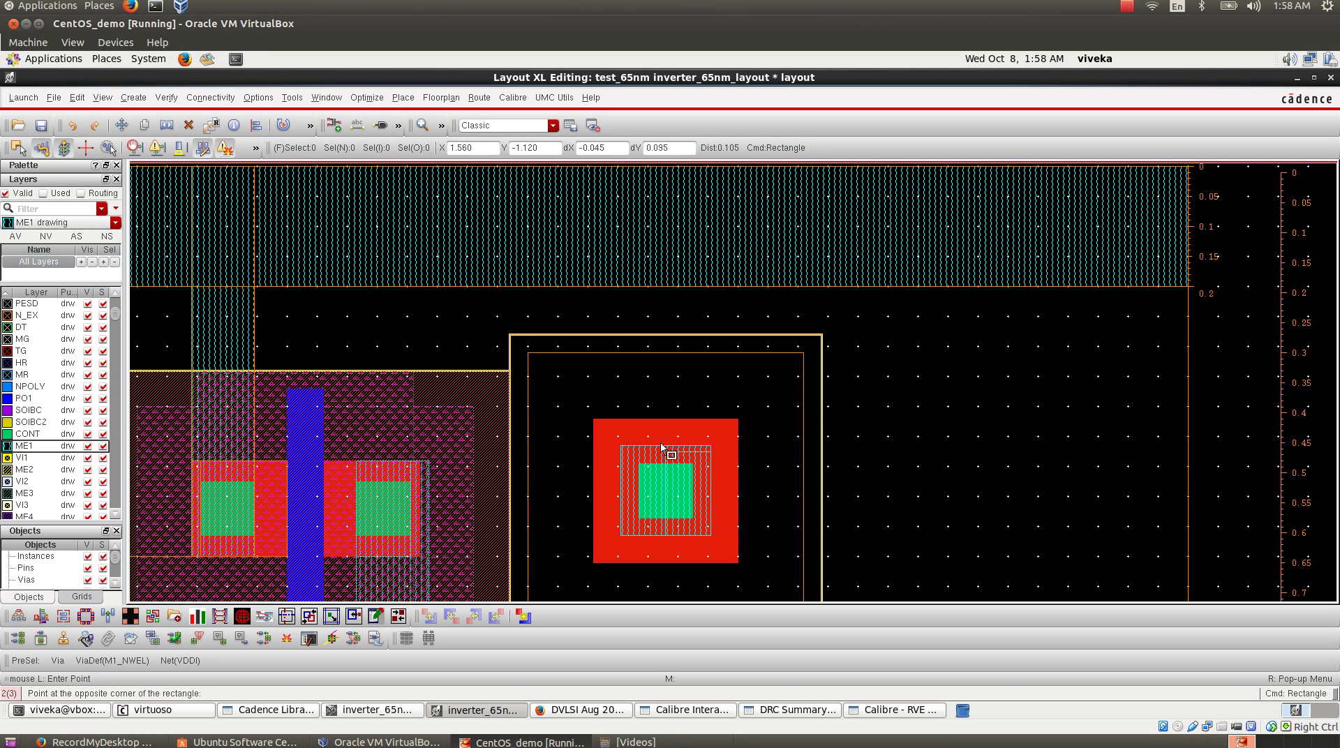
{"action": "left_click", "coordinate": [619, 168]}
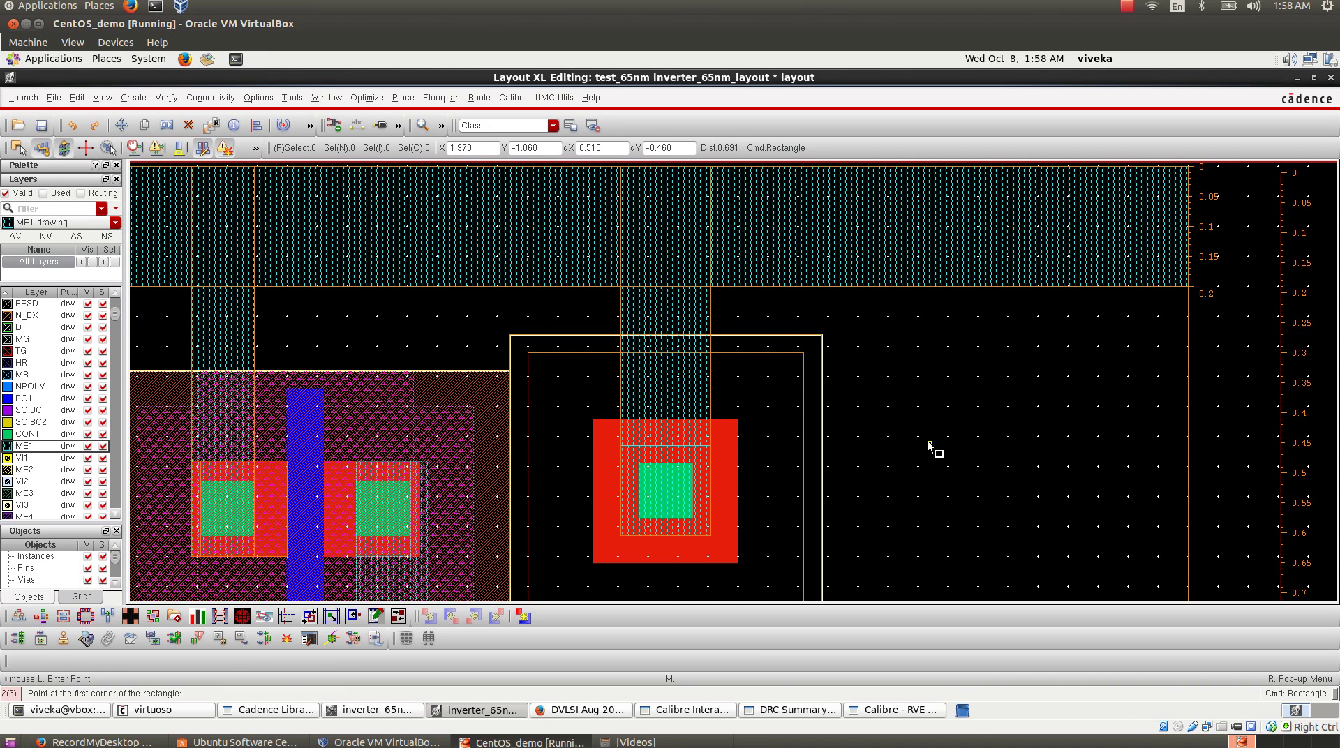
{"action": "key", "text": "f"}
{"action": "key", "text": "Escape"}
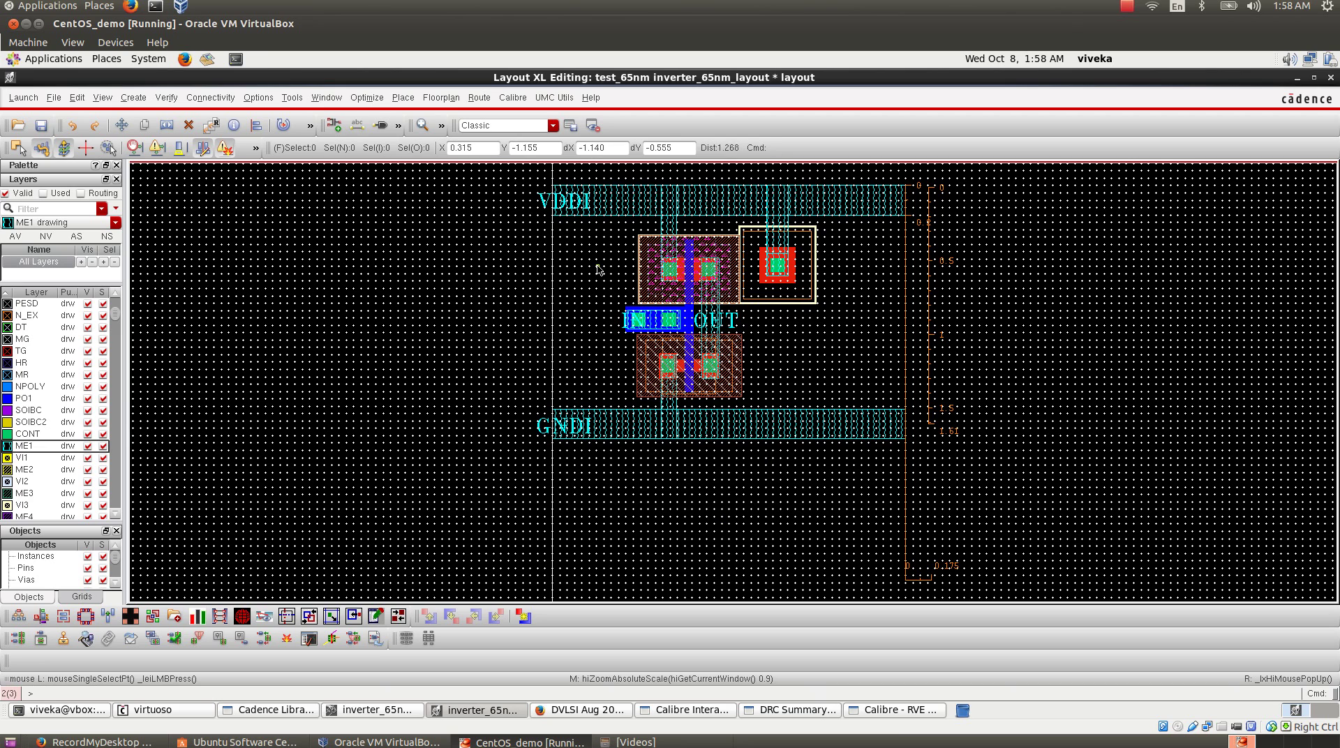
- Place a single-cut M1_PACTIVE via beside the NMOS at about X 1.515, Y -1.845, its implant abutting the transistor's edge
{"action": "key", "text": "z"}
{"action": "left_click", "coordinate": [597, 266]}
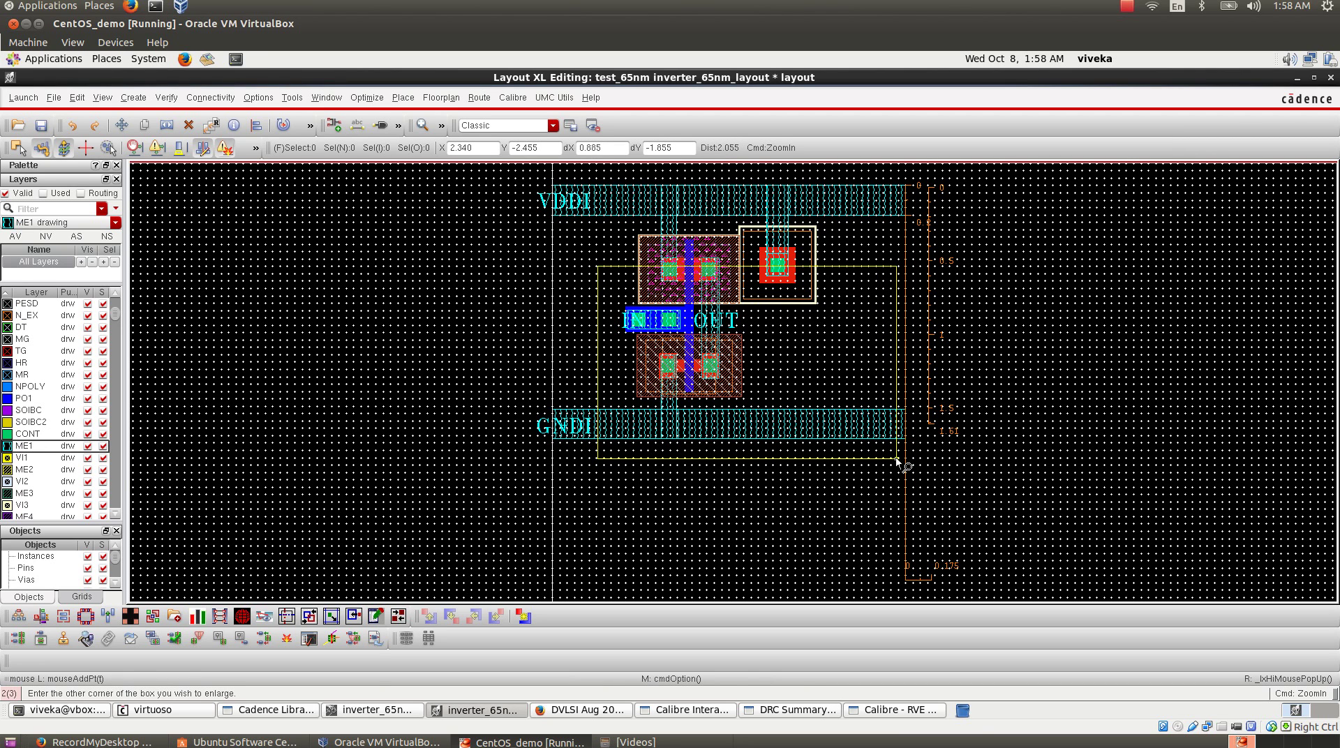
{"action": "left_click", "coordinate": [897, 458]}
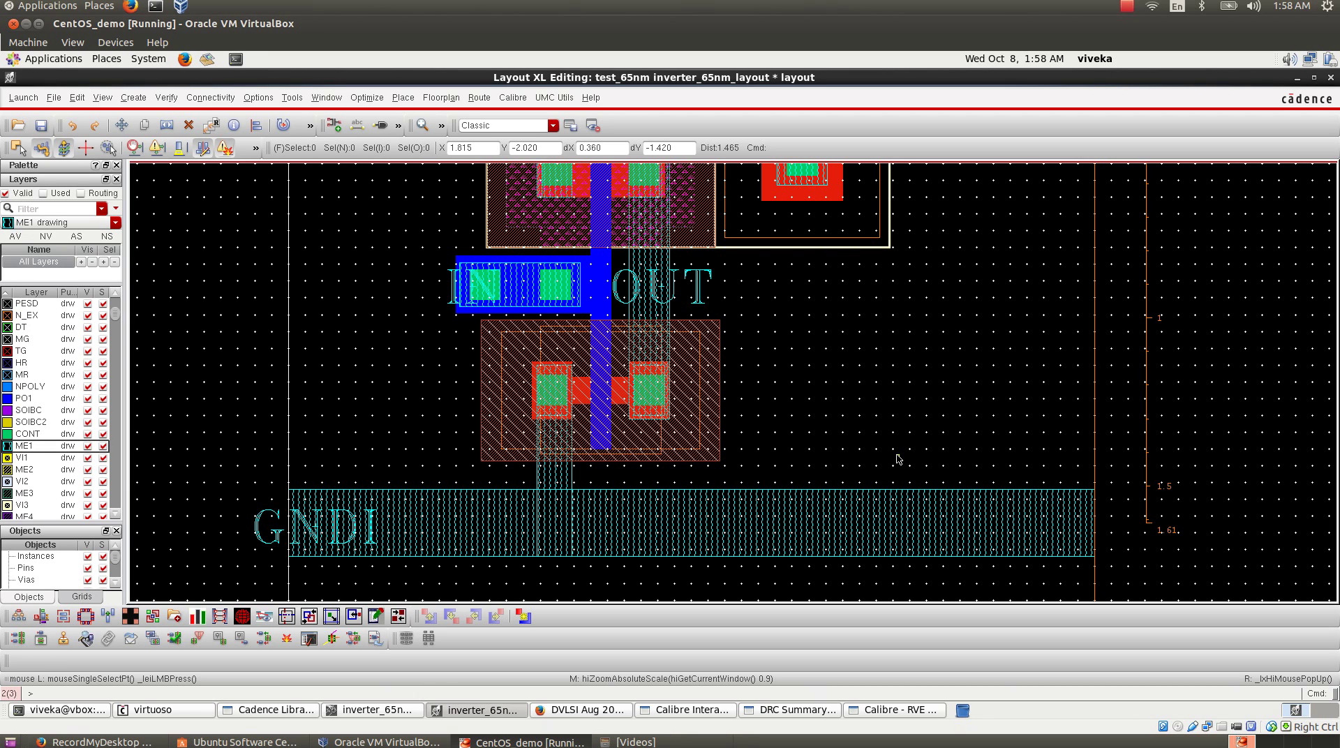
{"action": "key", "text": "o"}
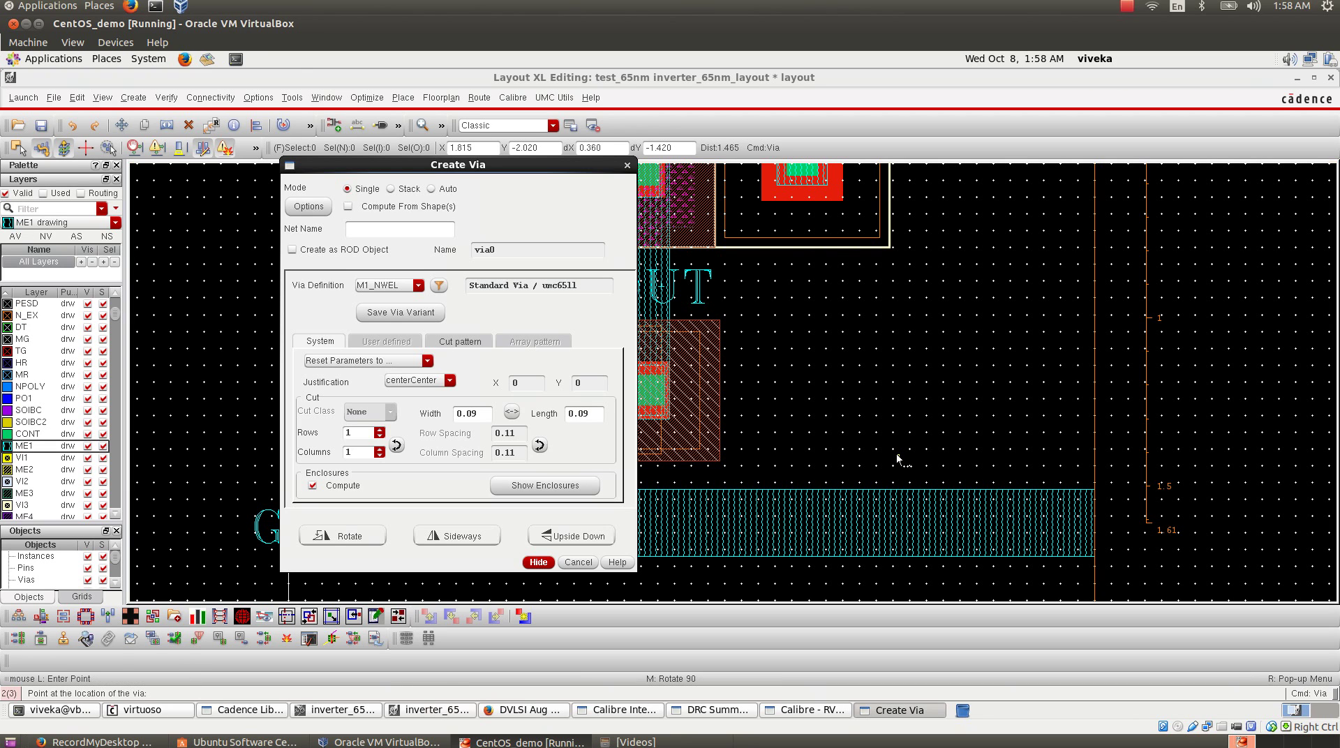
{"action": "left_click", "coordinate": [418, 285]}
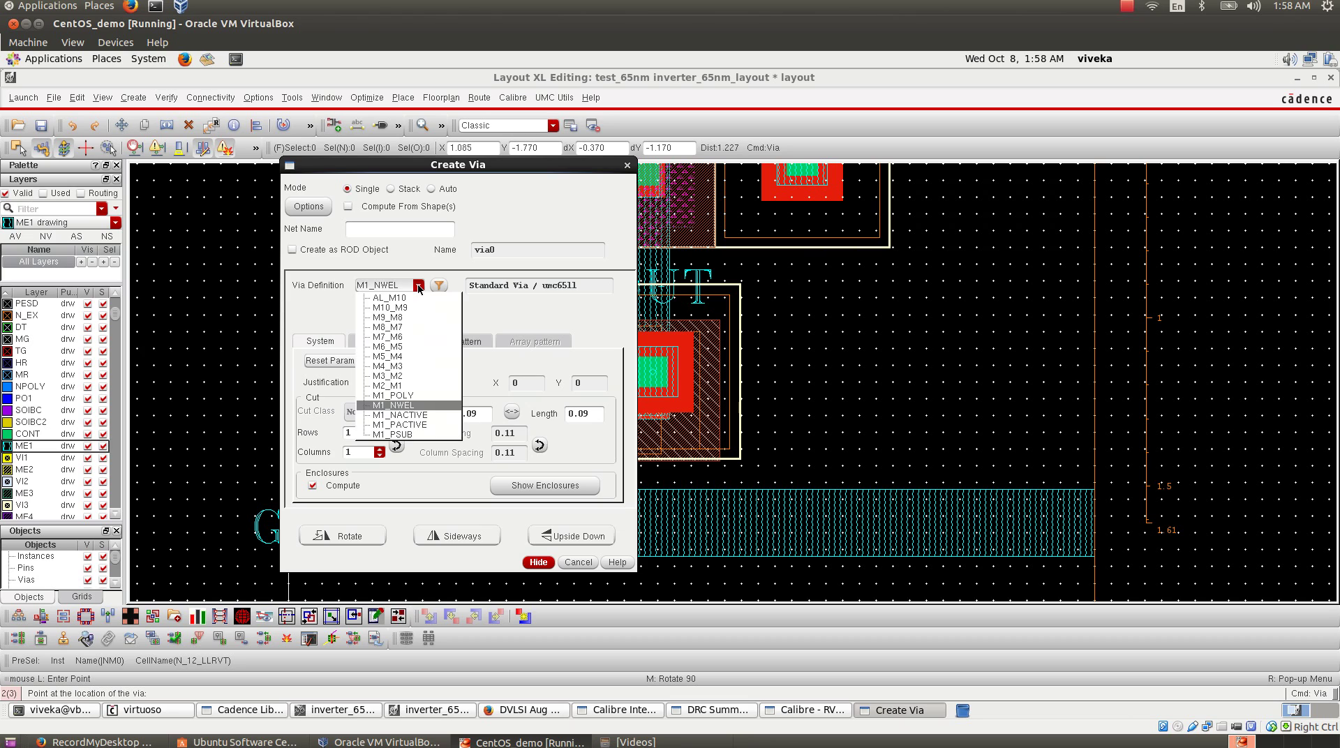
{"action": "left_click", "coordinate": [421, 425]}
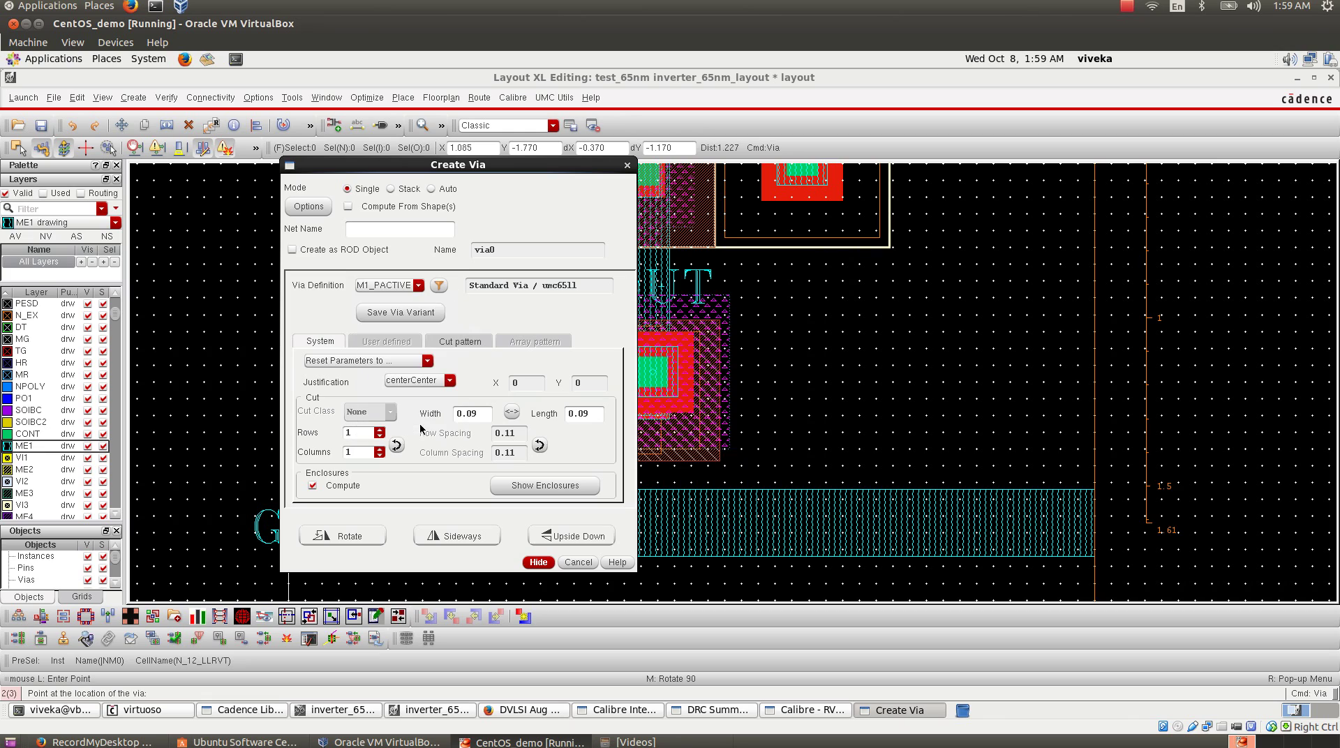
{"action": "left_click", "coordinate": [535, 563]}
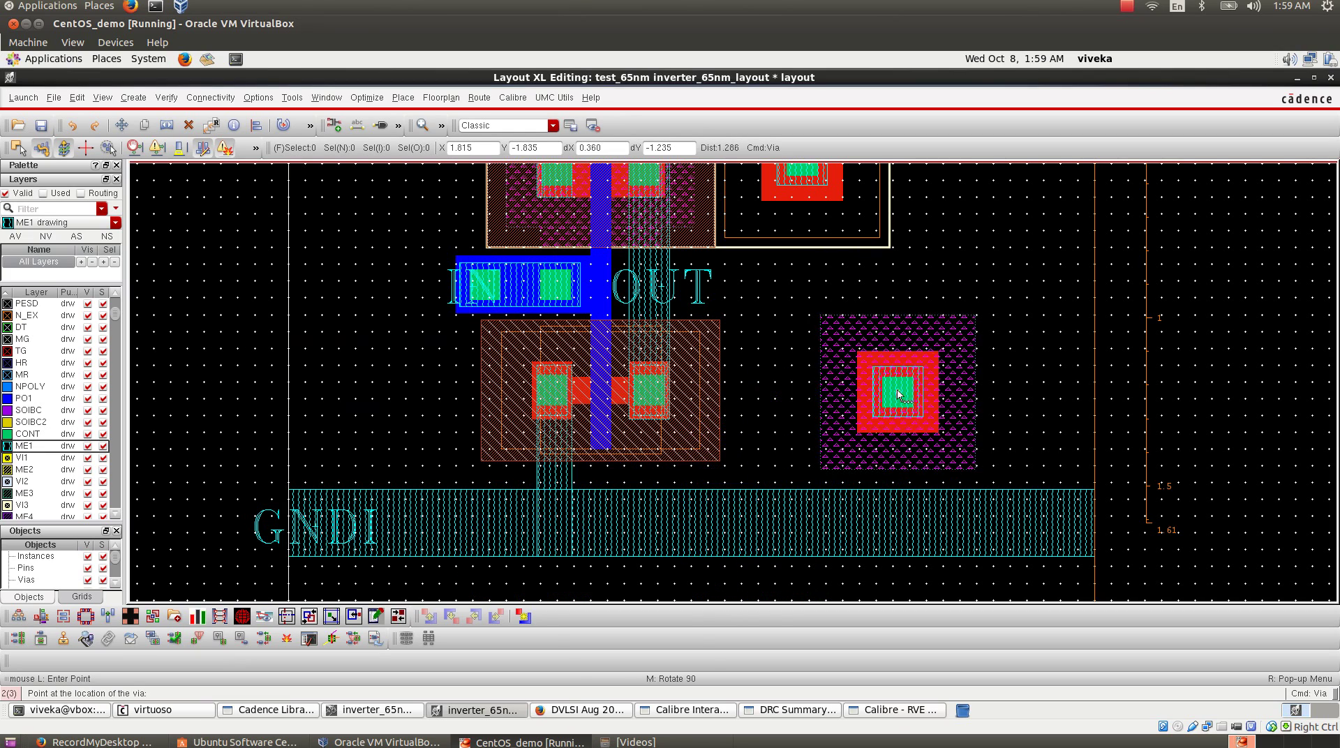
{"action": "right_click_drag", "start_coordinate": [694, 254], "coordinate": [878, 483]}
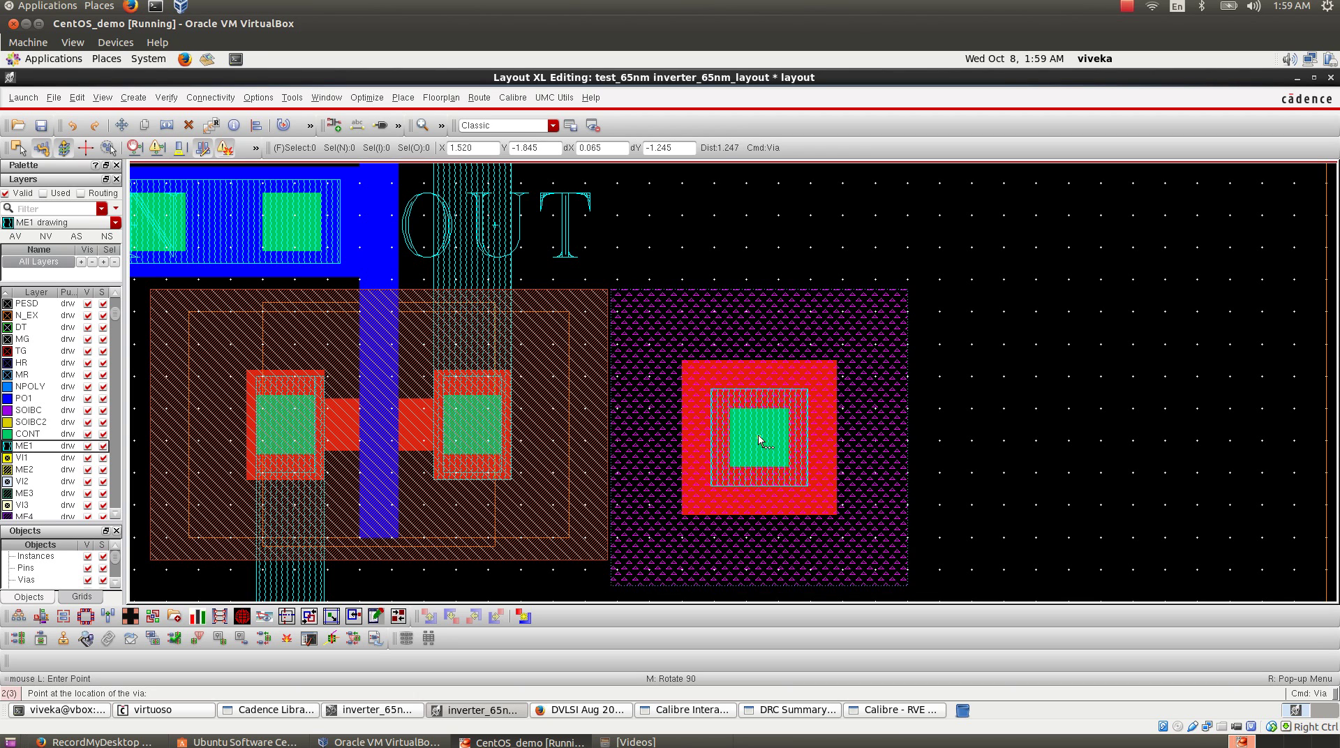
{"action": "left_click", "coordinate": [756, 441]}
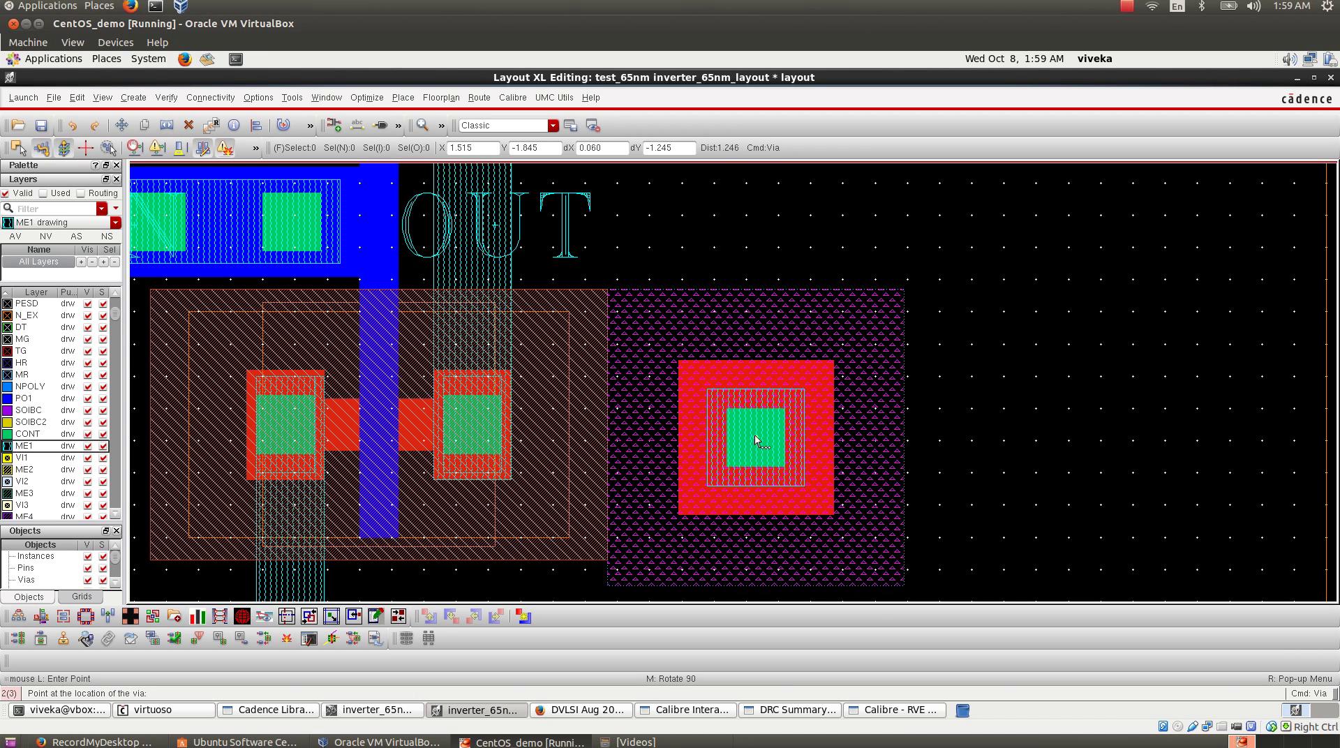
{"action": "key", "text": "Escape"}
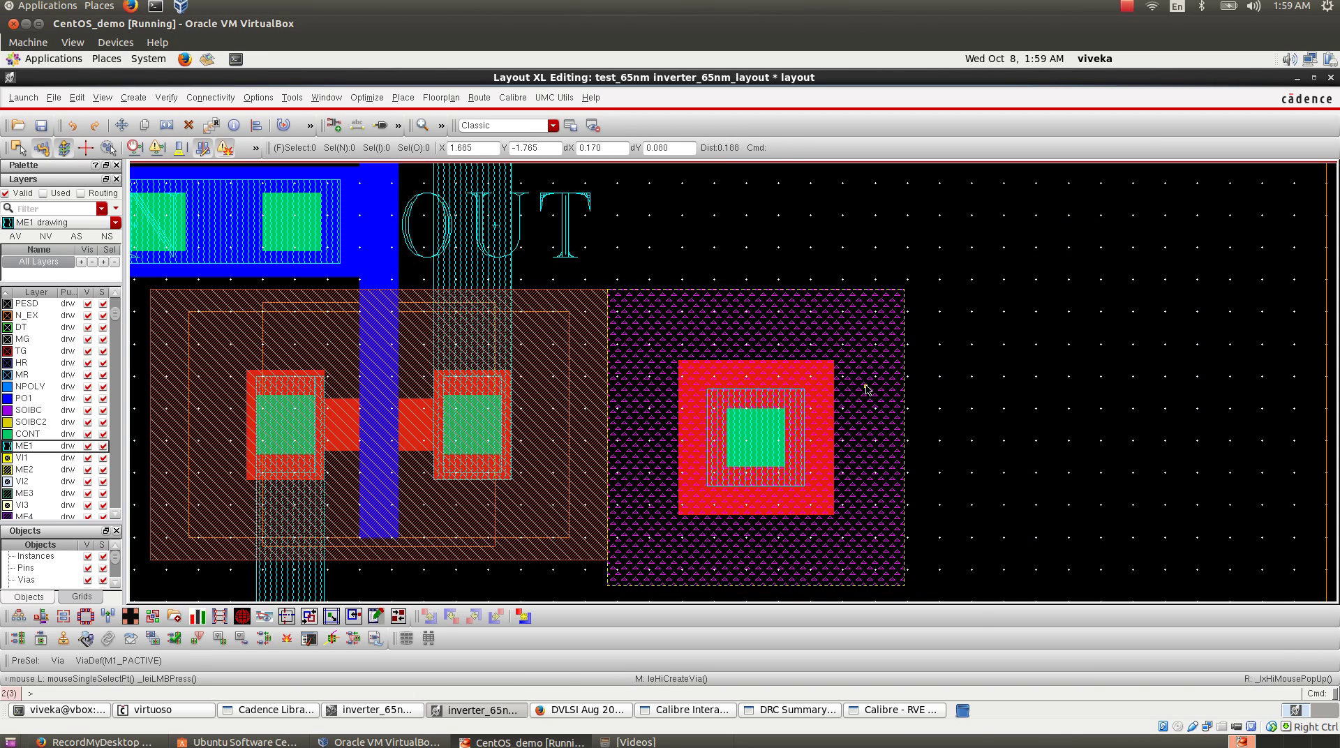
- Draw an ME1 rectangle about as wide as the new via's metal, connecting the via to the lower edge of the GNDI rail
{"action": "key", "text": "ctrl+z"}
{"action": "key", "text": "z"}
{"action": "left_click", "coordinate": [639, 345]}
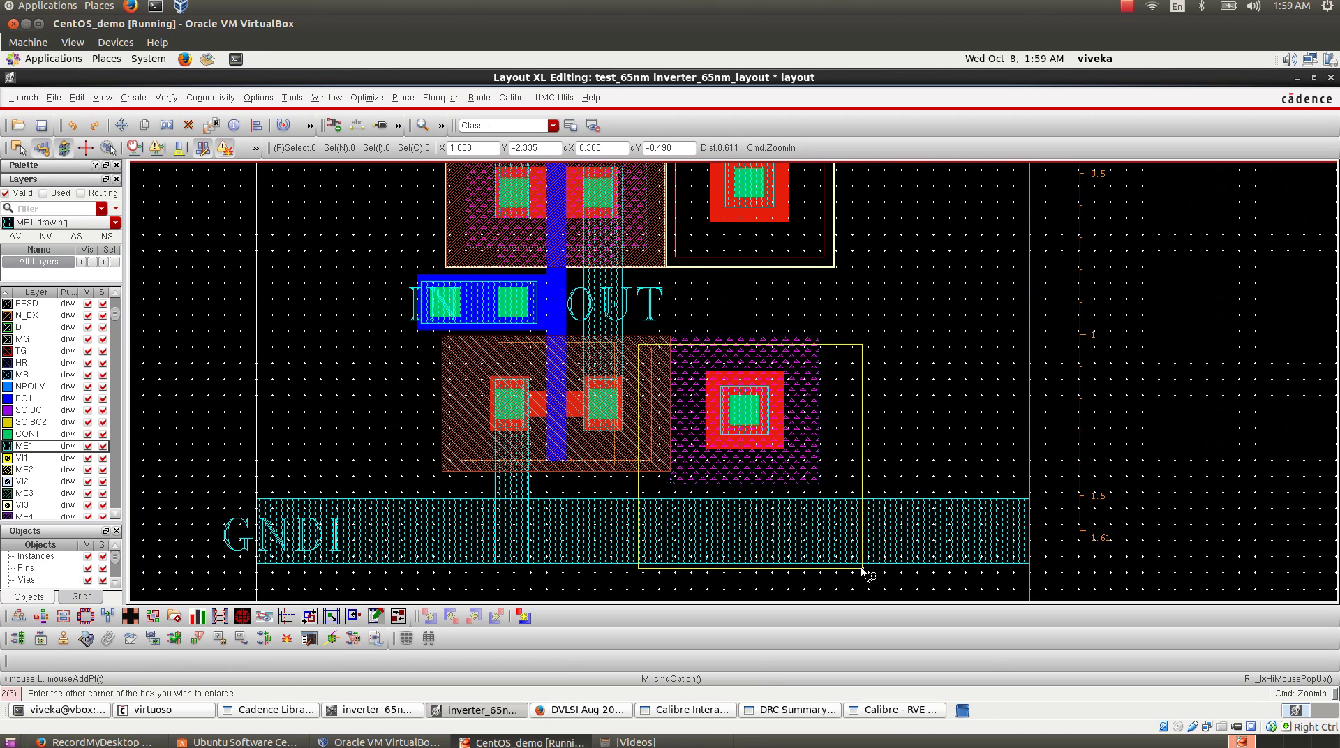
{"action": "left_click", "coordinate": [862, 571]}
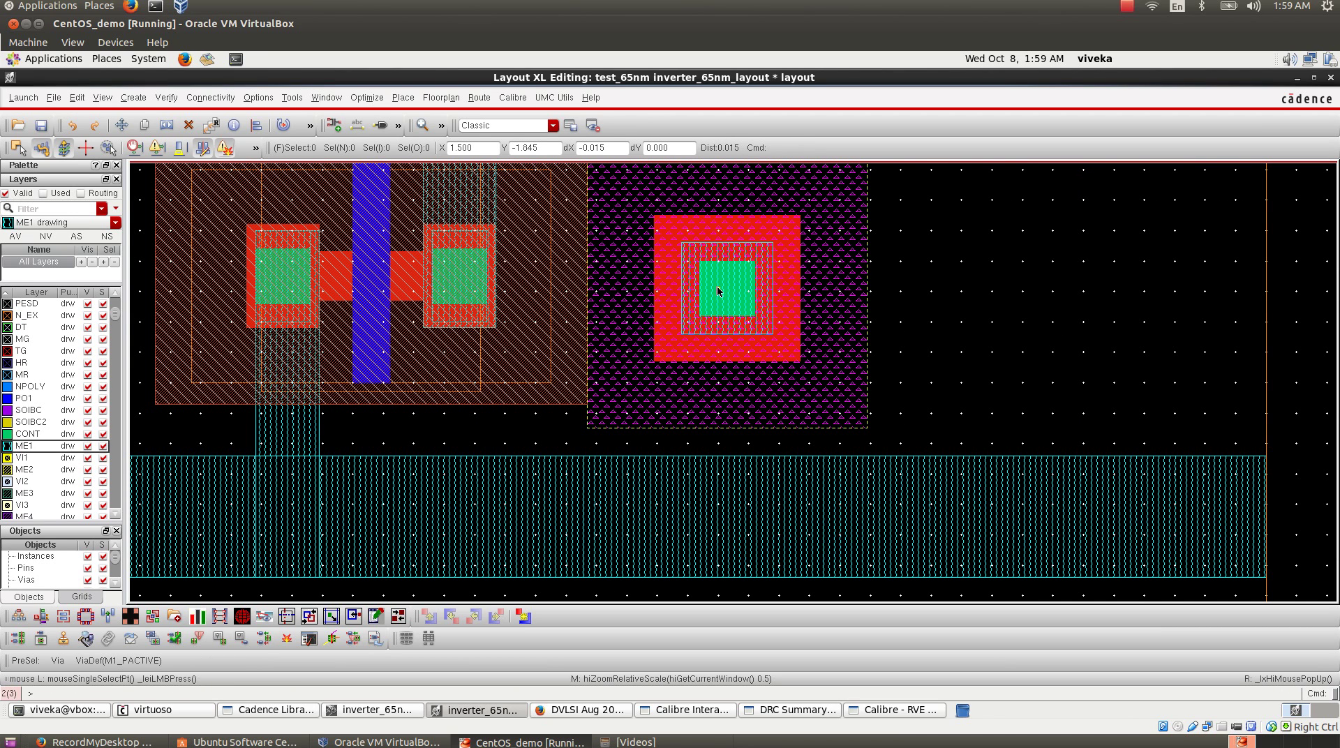
{"action": "key", "text": "r"}
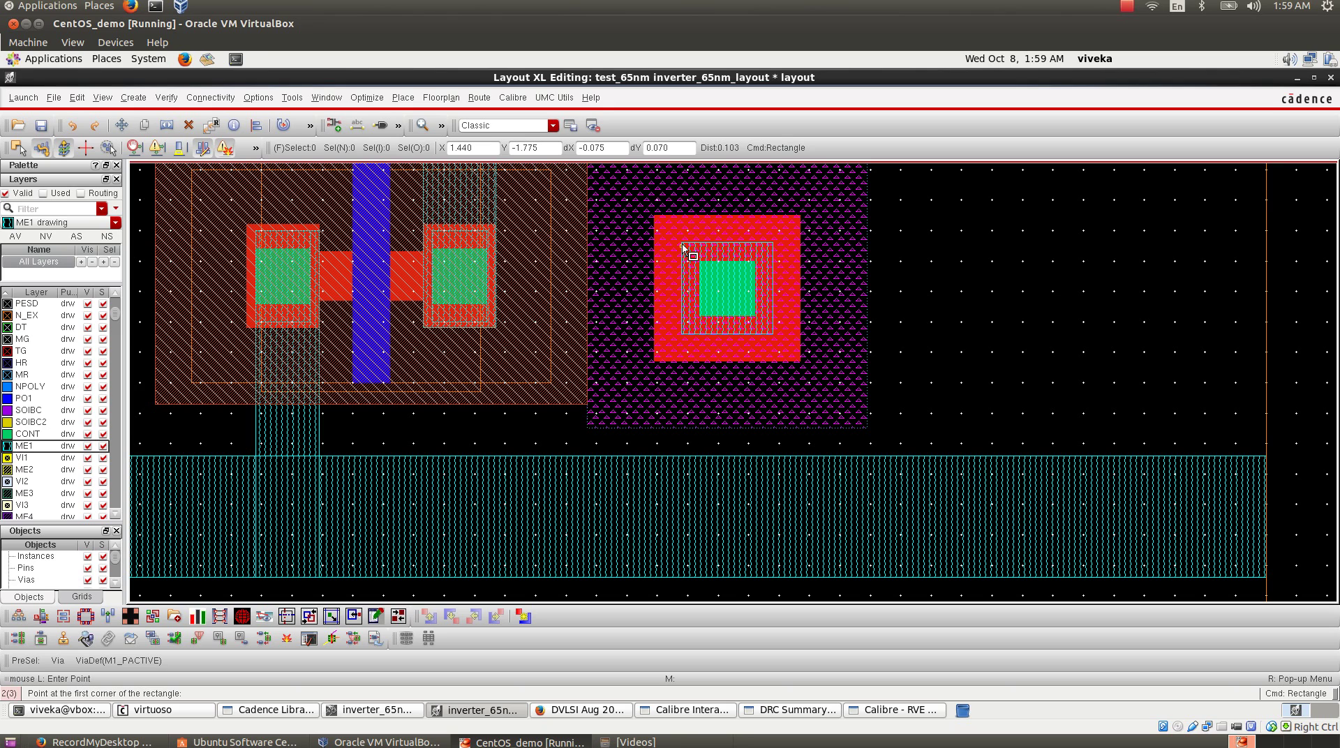
{"action": "left_click", "coordinate": [682, 244]}
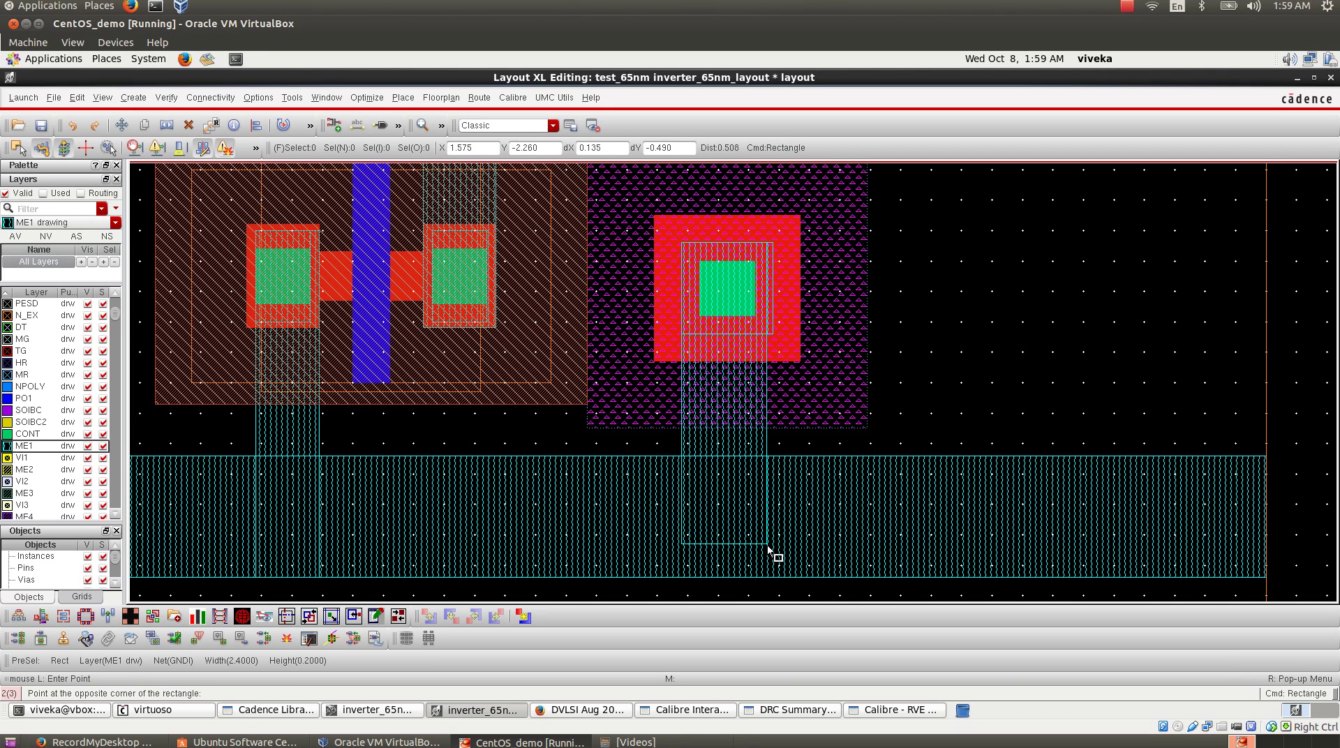
{"action": "left_click", "coordinate": [779, 582]}
{"action": "key", "text": "f"}
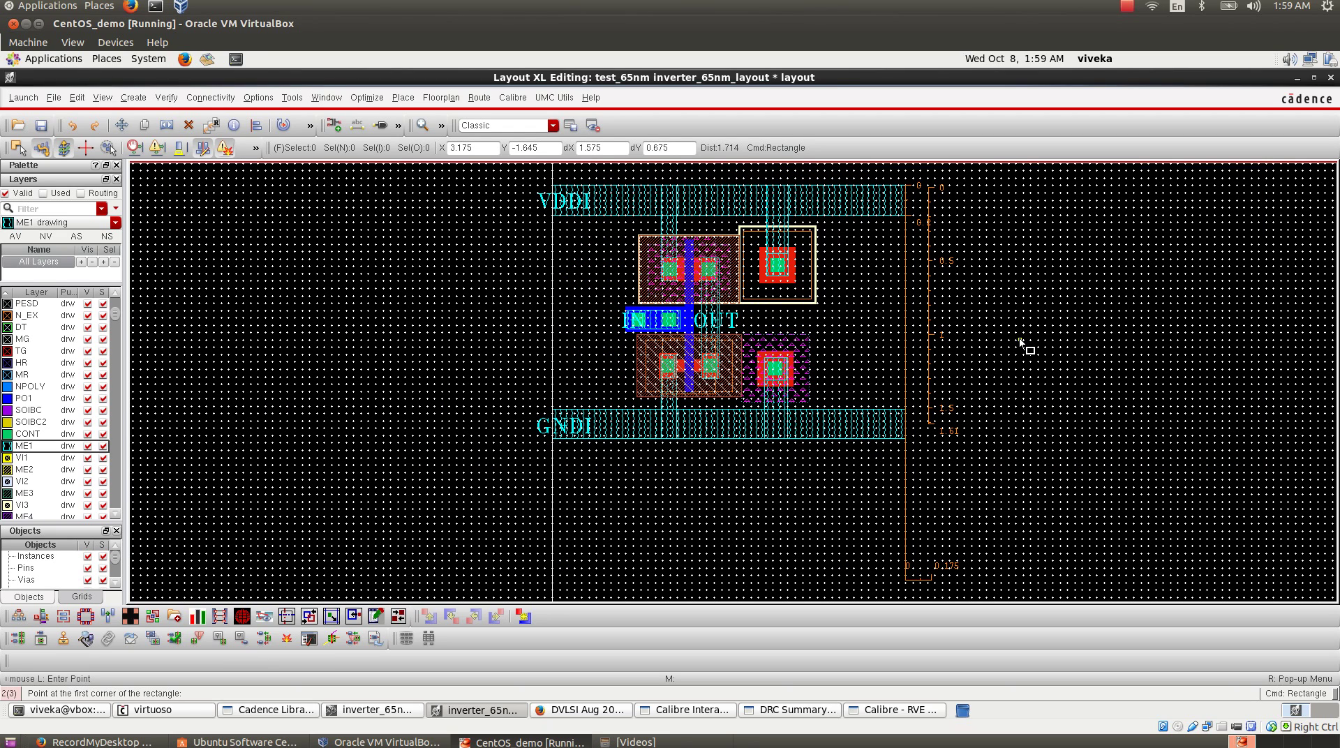
- Save the layout and rerun the DRC, overwriting inverter_65nm_layout.calibre.db
{"action": "left_click", "coordinate": [41, 125]}
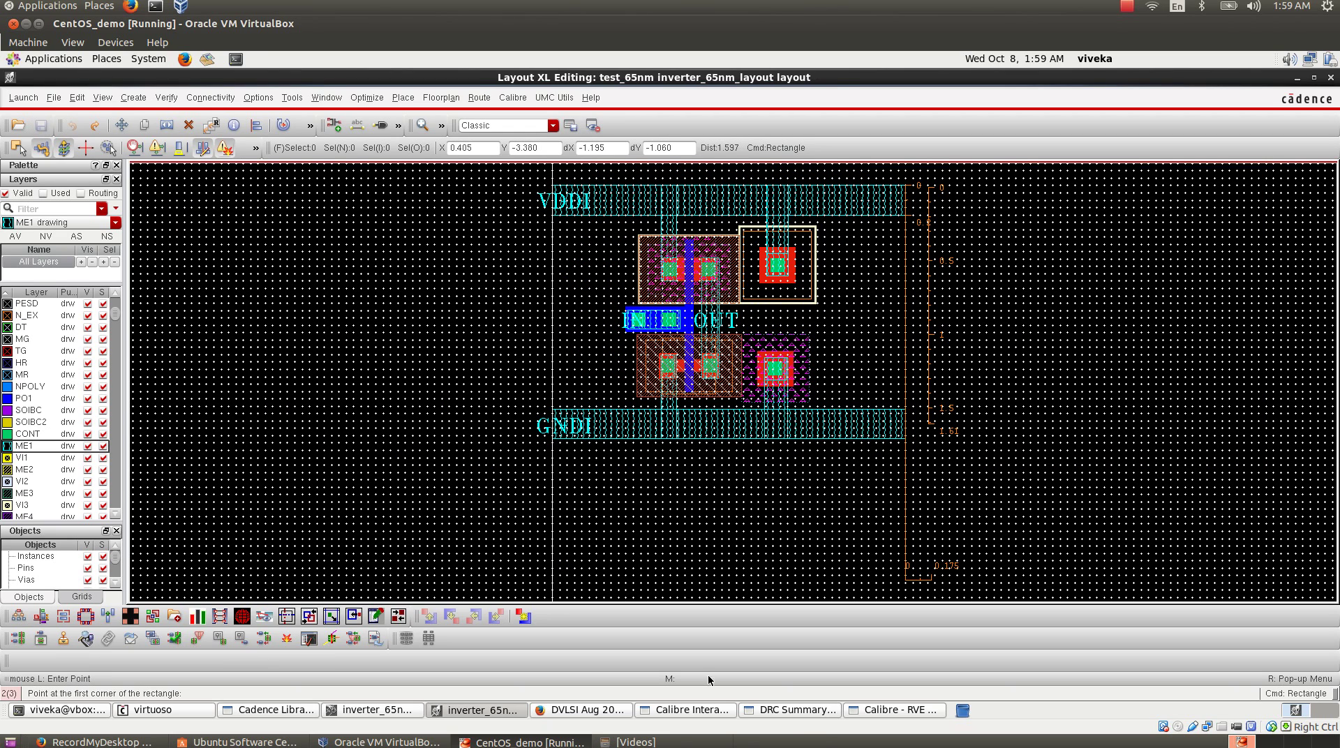
{"action": "left_click", "coordinate": [712, 709]}
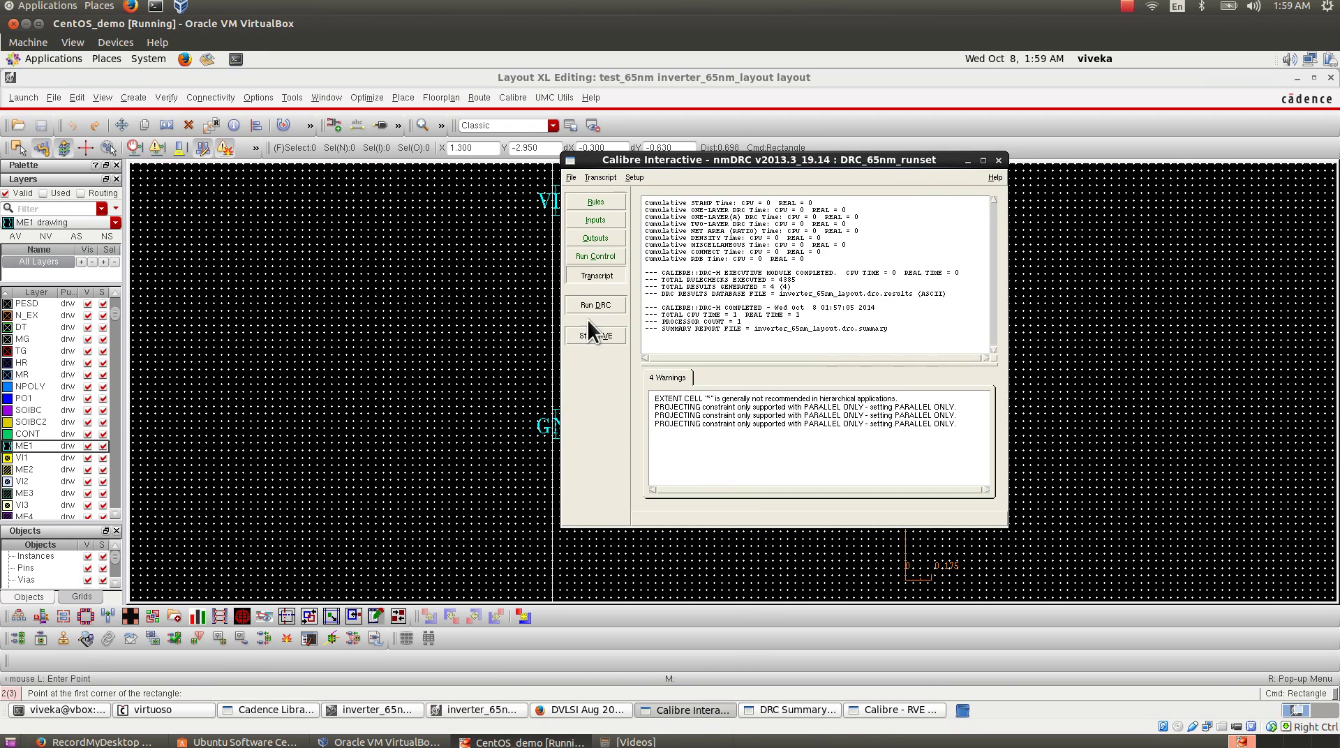
{"action": "left_click", "coordinate": [586, 310]}
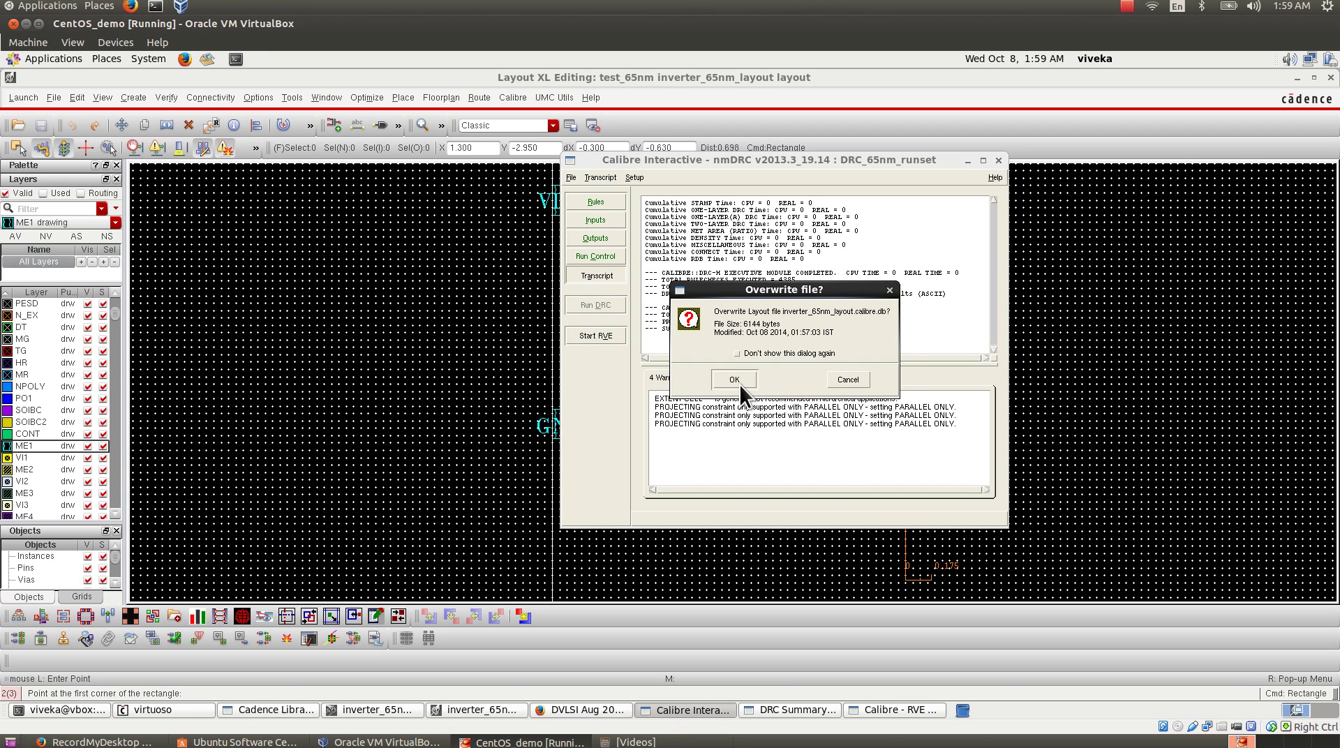
{"action": "left_click", "coordinate": [739, 384]}
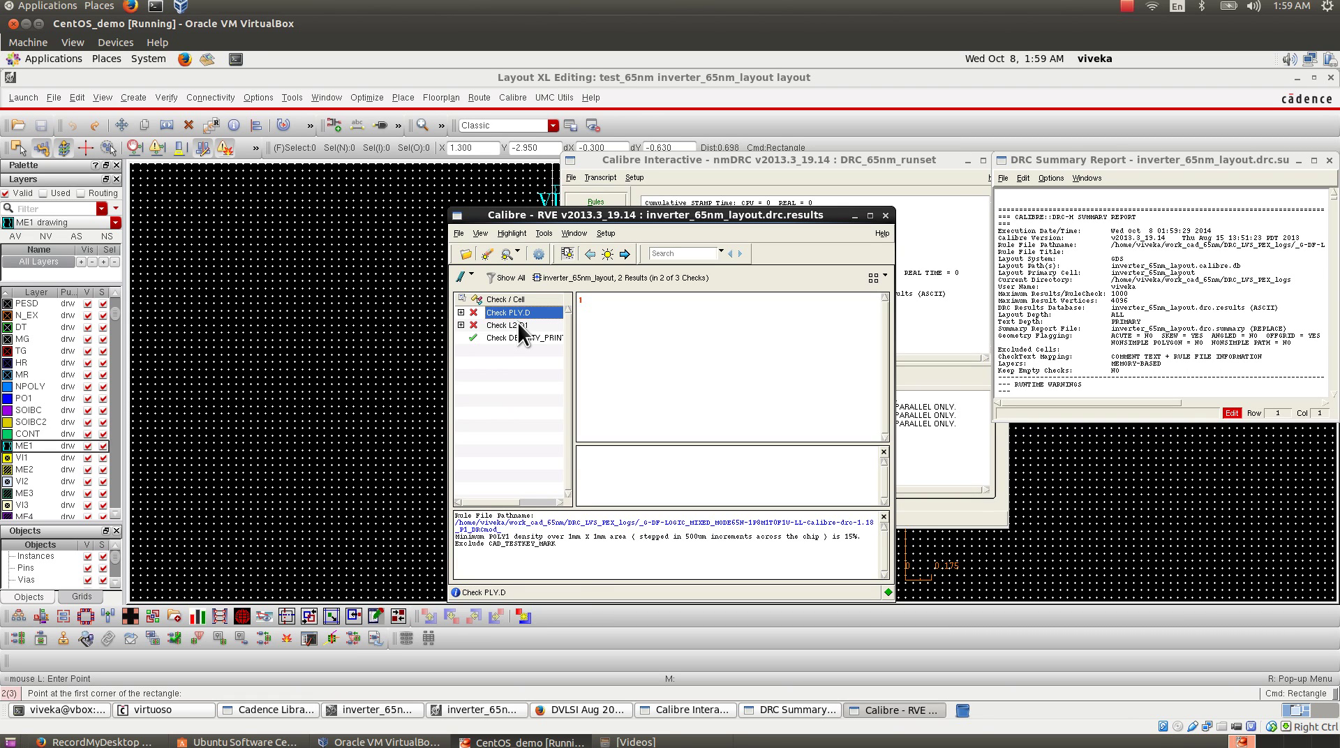
- Read the PLY.D and L2.D1 density rules in the DRC results, and exit Calibre without saving changes to DRC_65nm_runset
{"action": "left_click", "coordinate": [517, 324]}
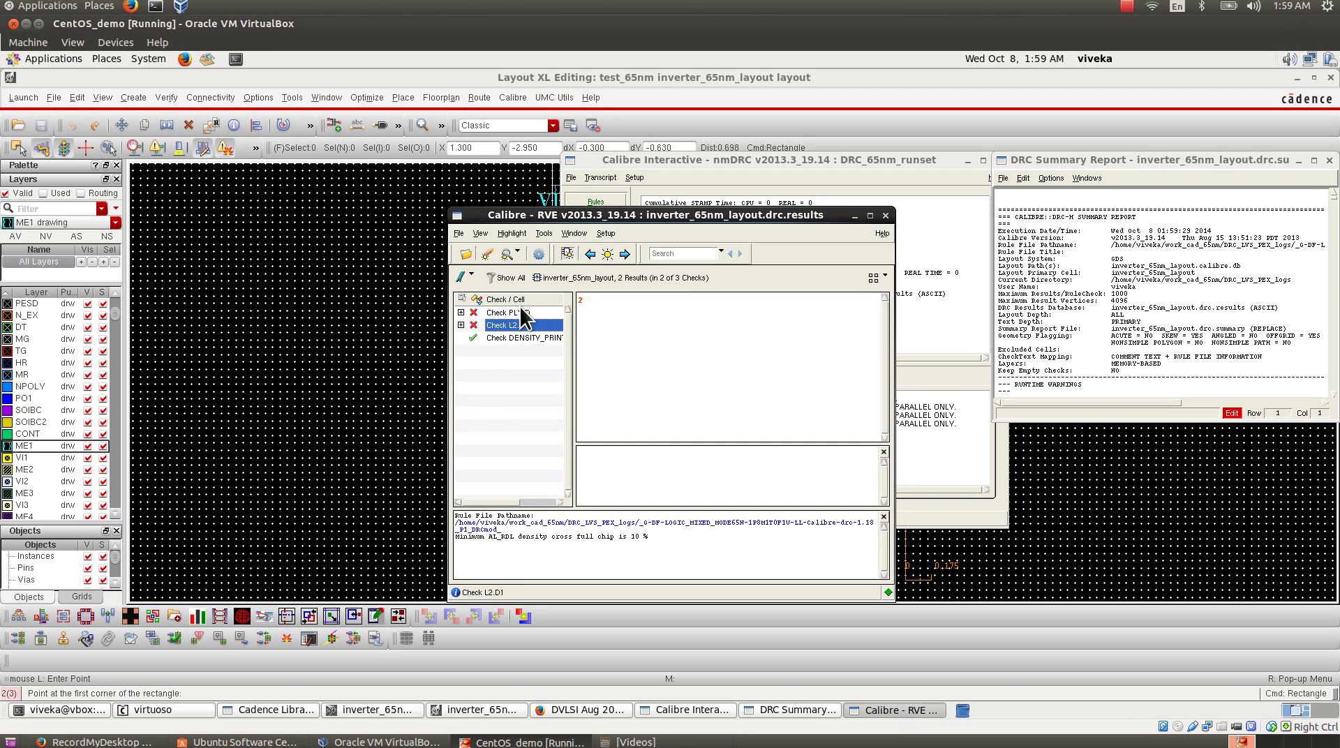
{"action": "left_click", "coordinate": [516, 313]}
{"action": "left_click", "coordinate": [517, 325]}
{"action": "left_click", "coordinate": [885, 215]}
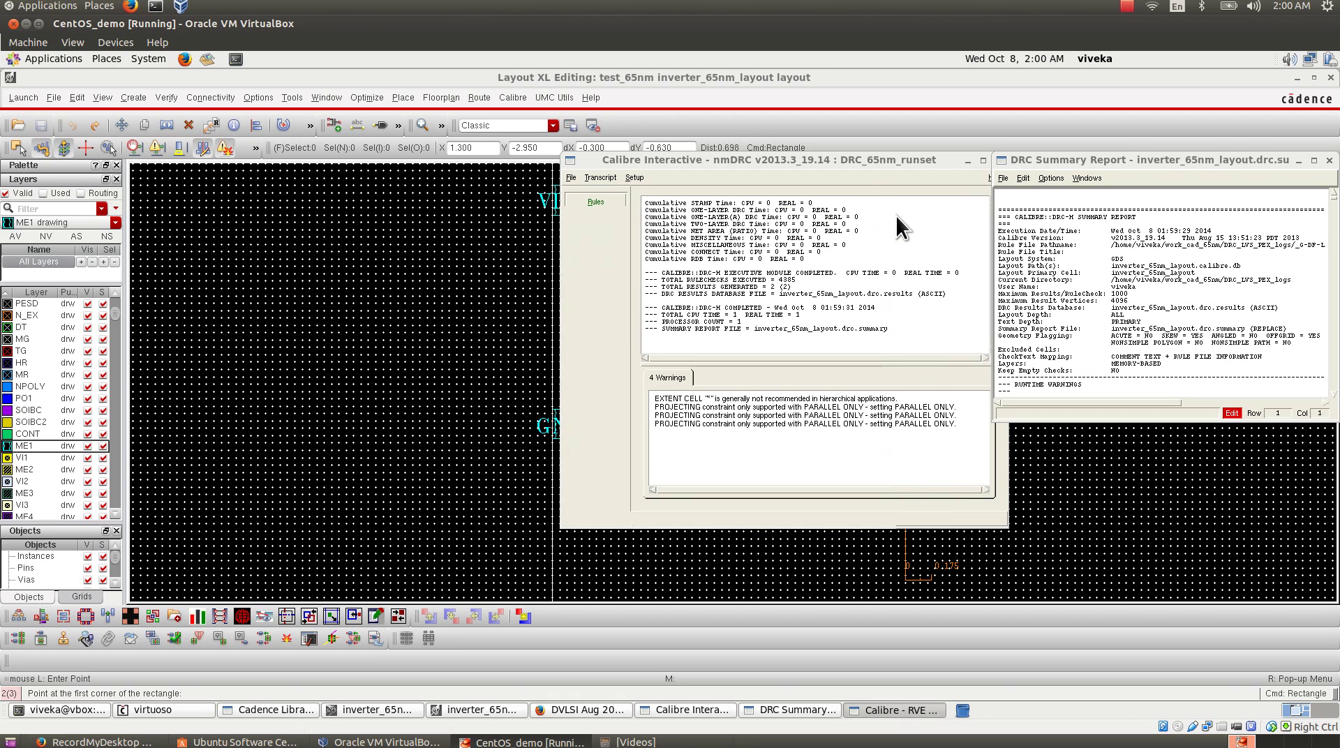
{"action": "left_click", "coordinate": [570, 178]}
{"action": "left_click", "coordinate": [573, 308]}
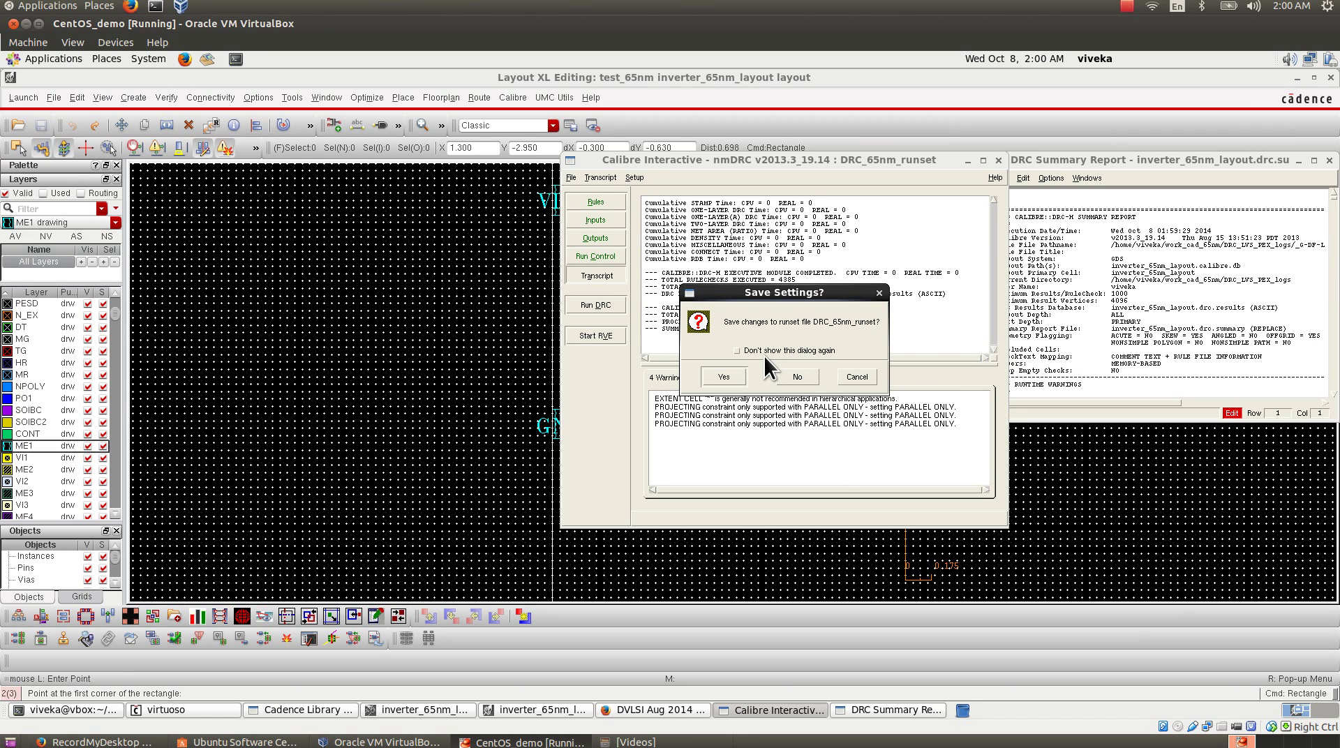
{"action": "left_click", "coordinate": [797, 377]}
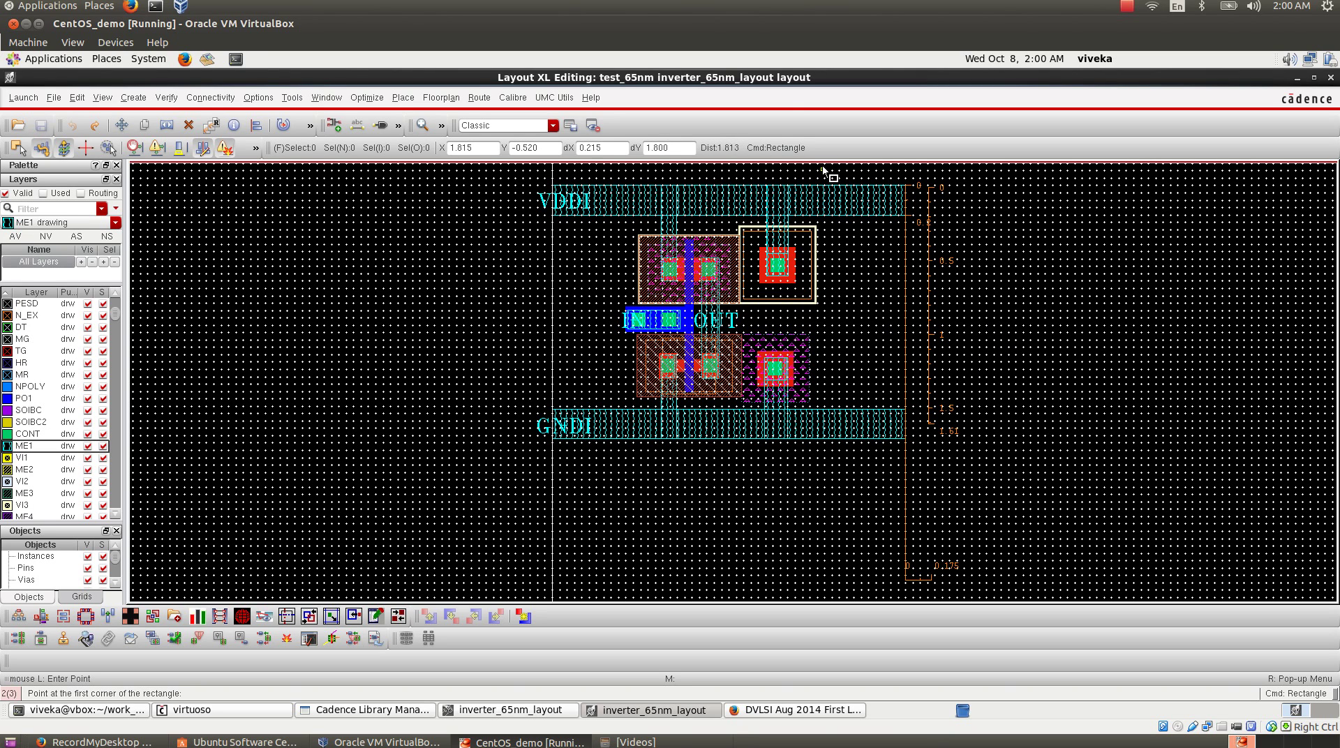
- Leave the Rectangle command and clear all rulers from the layout
{"action": "left_click", "coordinate": [1052, 304]}
{"action": "key", "text": "Escape"}
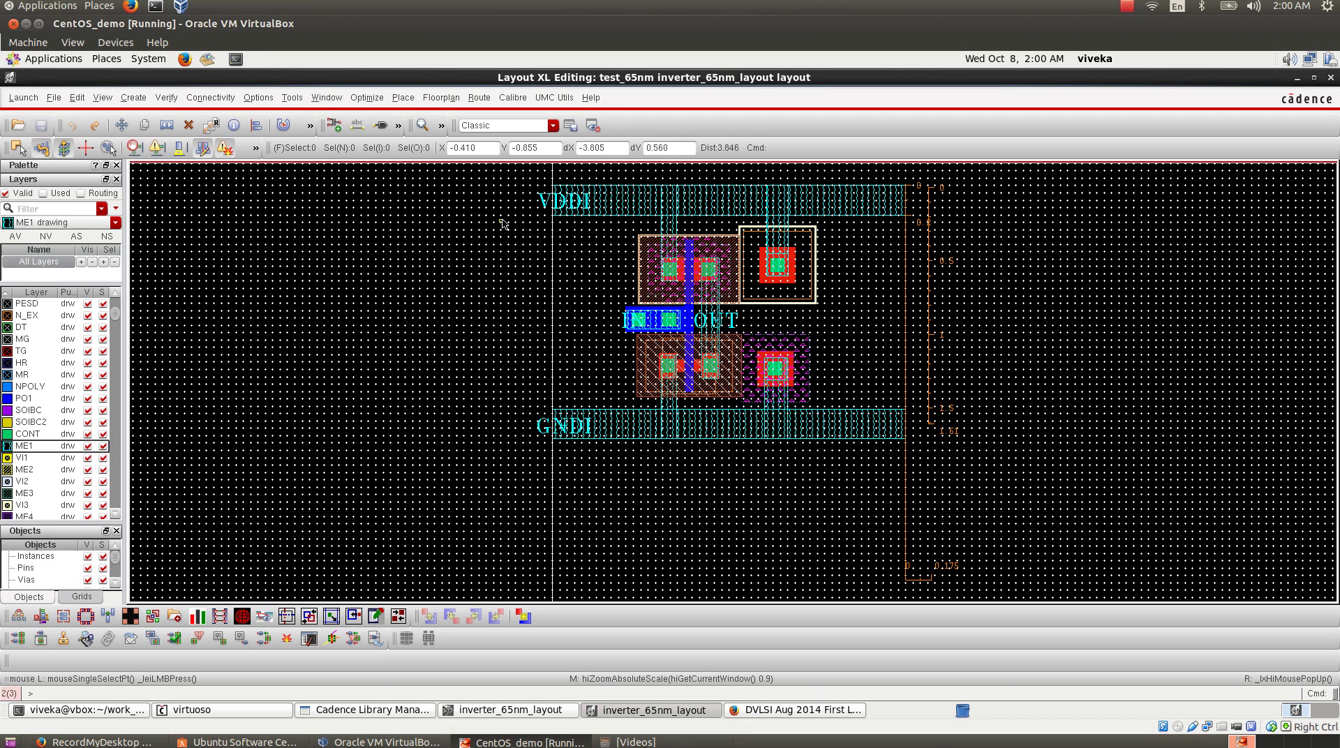
{"action": "right_click_drag", "start_coordinate": [531, 252], "coordinate": [996, 472]}
{"action": "key", "text": "f"}
{"action": "key", "text": "shift"}
{"action": "key", "text": "shift+k"}
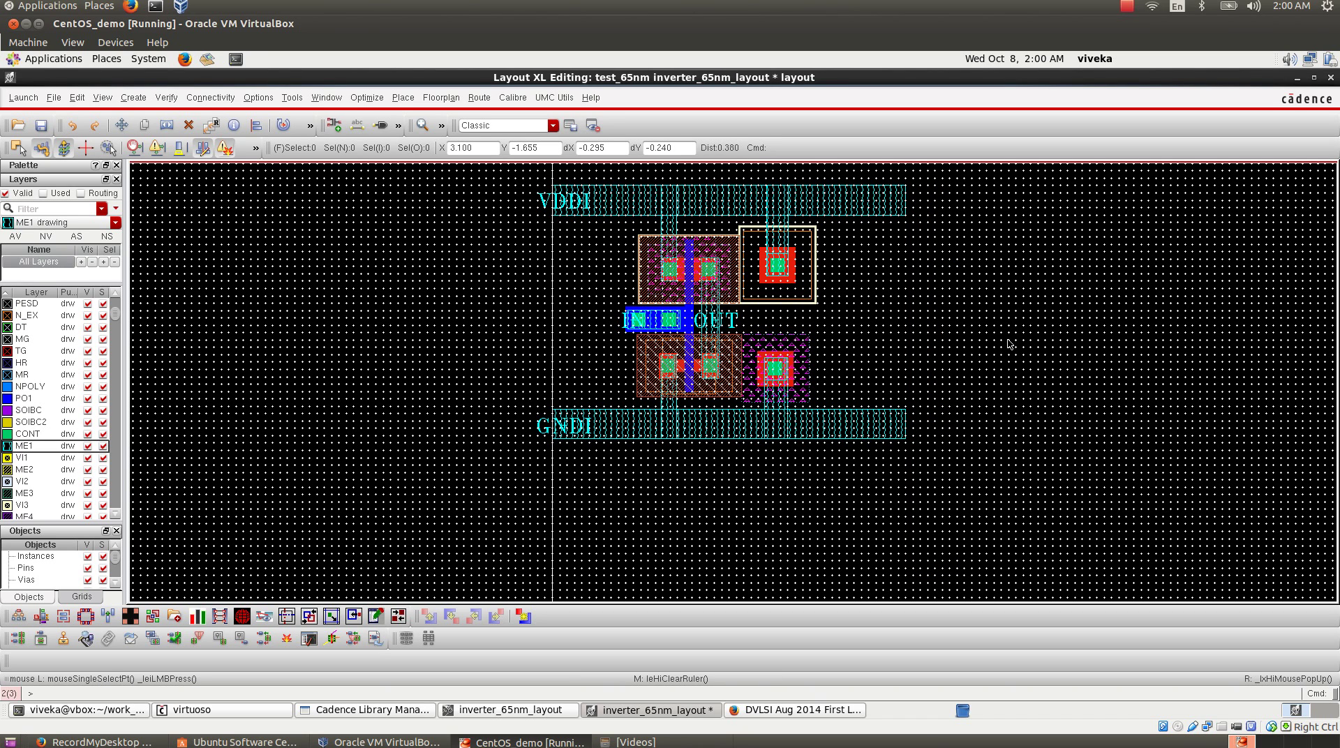
- Try out the Ruler tool with several horizontal rulers and a vertical one across the layout, and clear them all
{"action": "key", "text": "k"}
{"action": "left_click", "coordinate": [389, 343]}
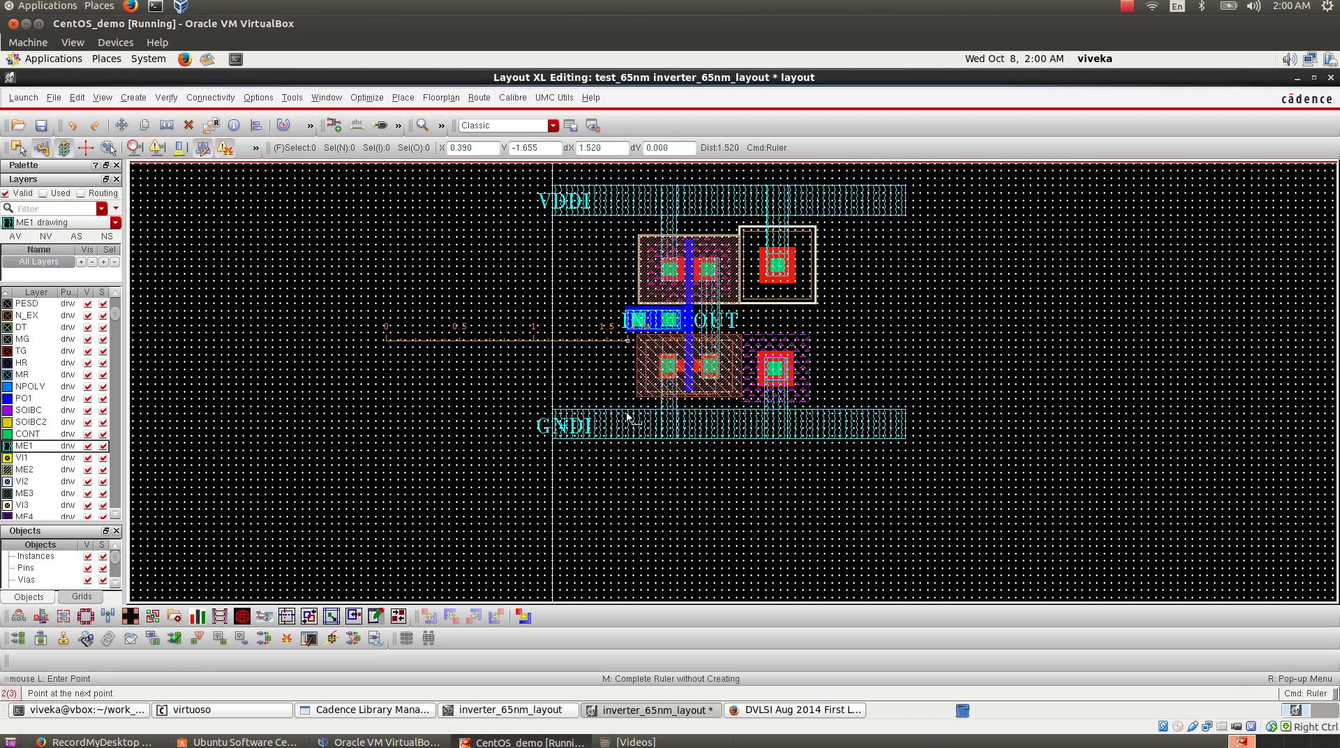
{"action": "left_click", "coordinate": [592, 502]}
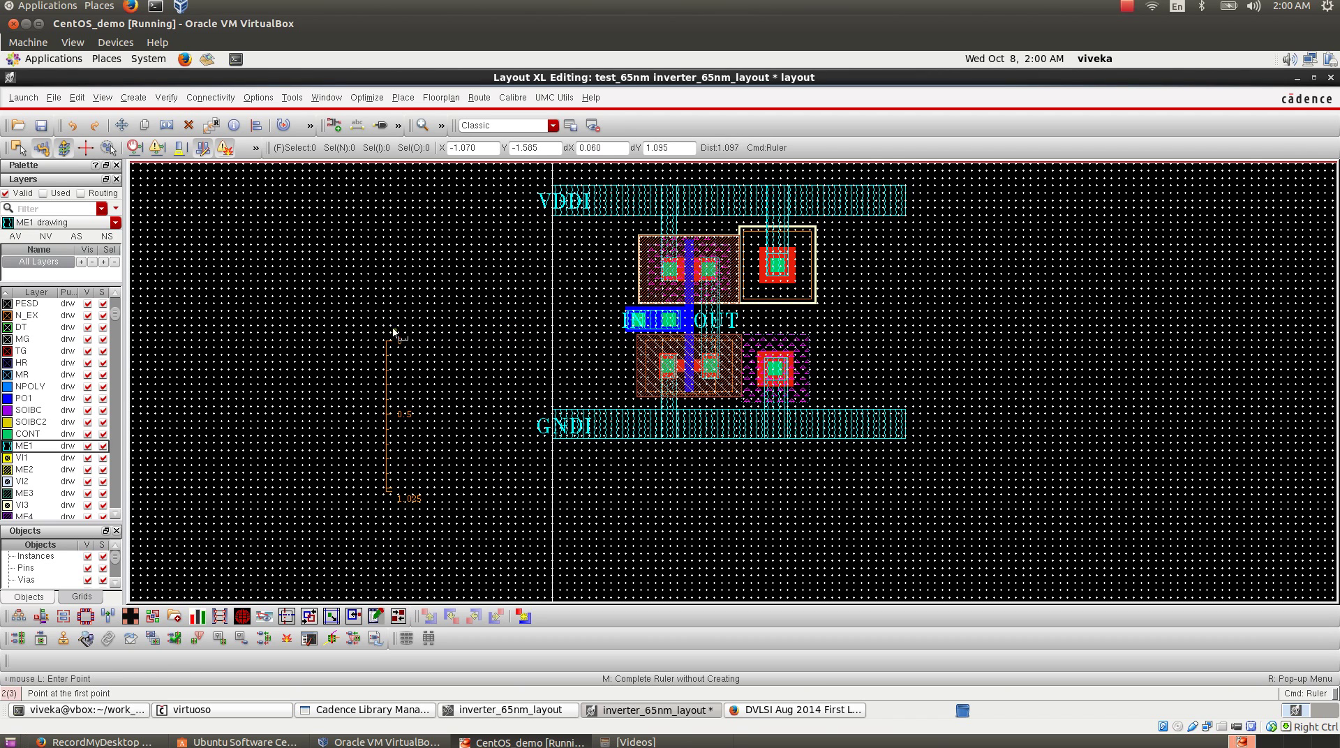
{"action": "left_click", "coordinate": [220, 192]}
{"action": "left_click", "coordinate": [566, 192]}
{"action": "left_click", "coordinate": [491, 286]}
{"action": "left_click", "coordinate": [900, 286]}
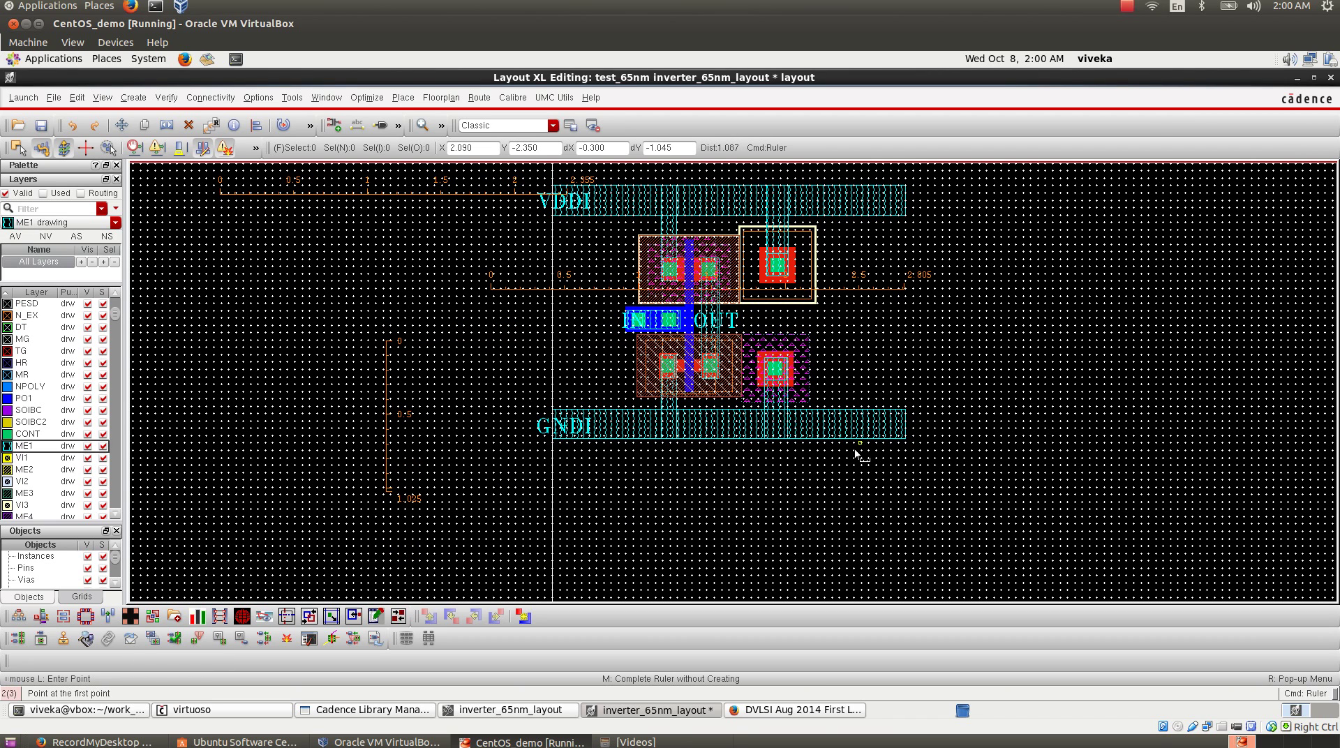
{"action": "left_click", "coordinate": [858, 447]}
{"action": "right_click", "coordinate": [524, 279]}
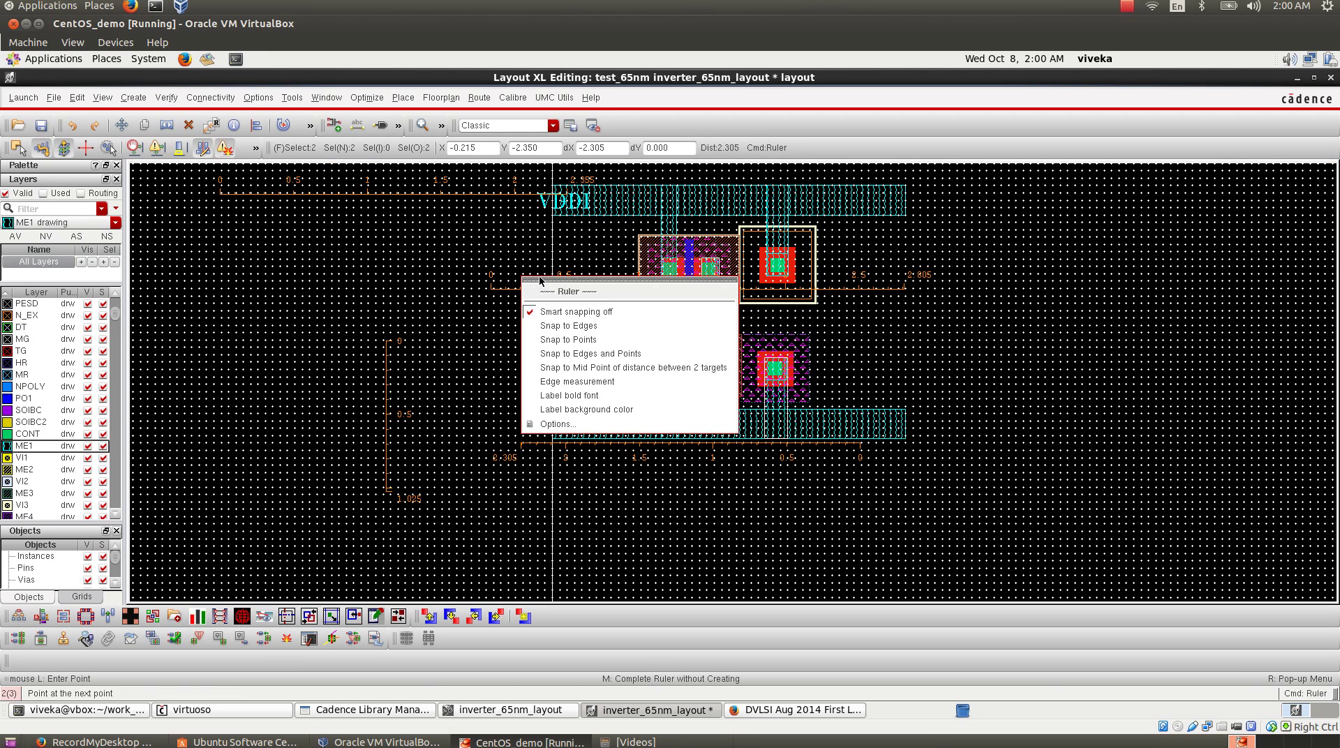
{"action": "left_click", "coordinate": [523, 246]}
{"action": "left_click", "coordinate": [523, 245]}
{"action": "left_click", "coordinate": [979, 300]}
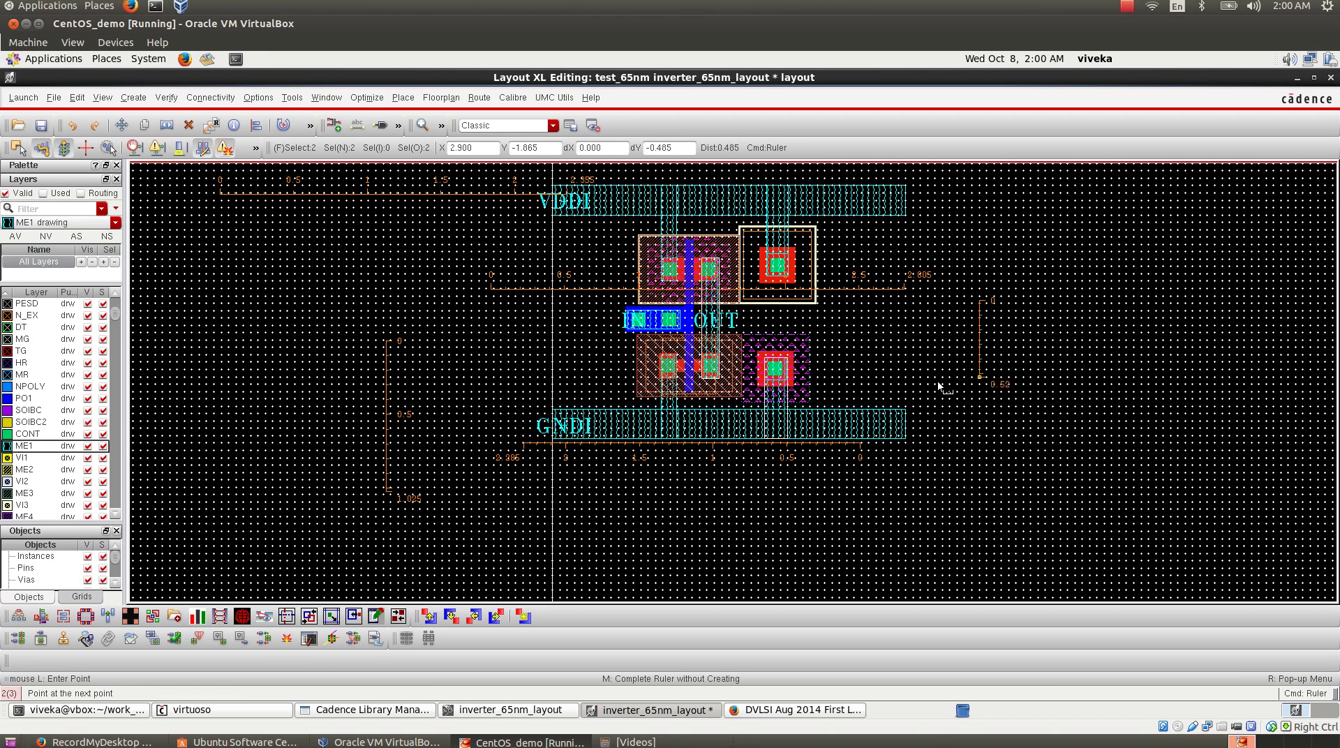
{"action": "left_click", "coordinate": [863, 370]}
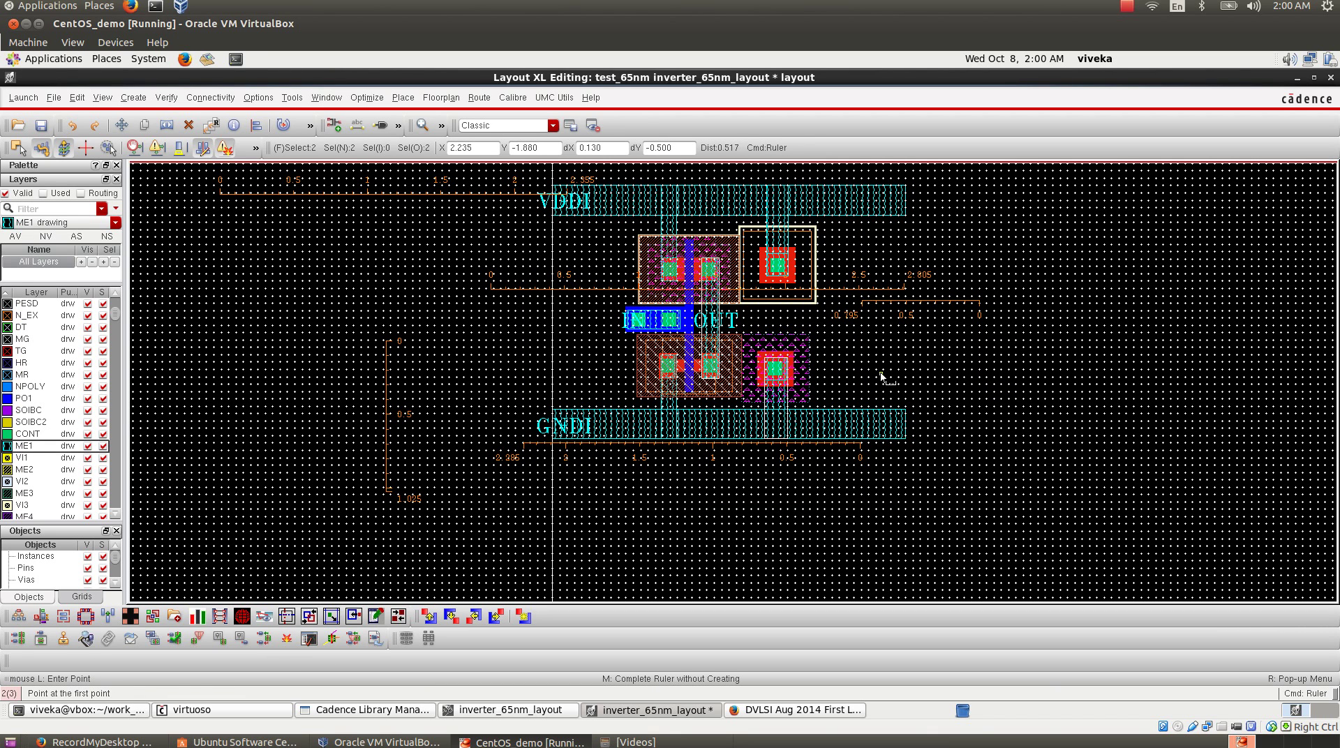
{"action": "key", "text": "shift+k"}
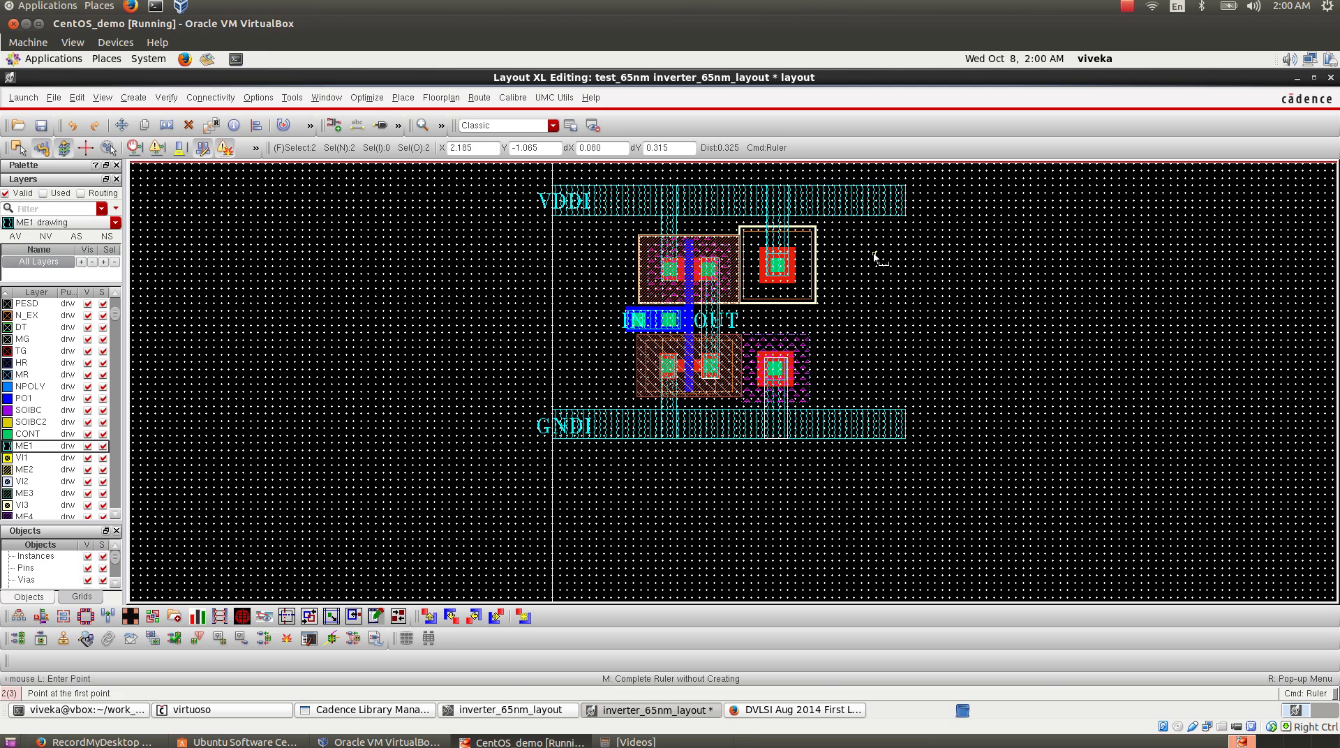
- Set the Ruler tool's snapping mode to Snap to Edges
{"action": "scroll", "coordinate": [875, 257], "scroll_direction": "up", "scroll_amount": 1, "text": "ctrl"}
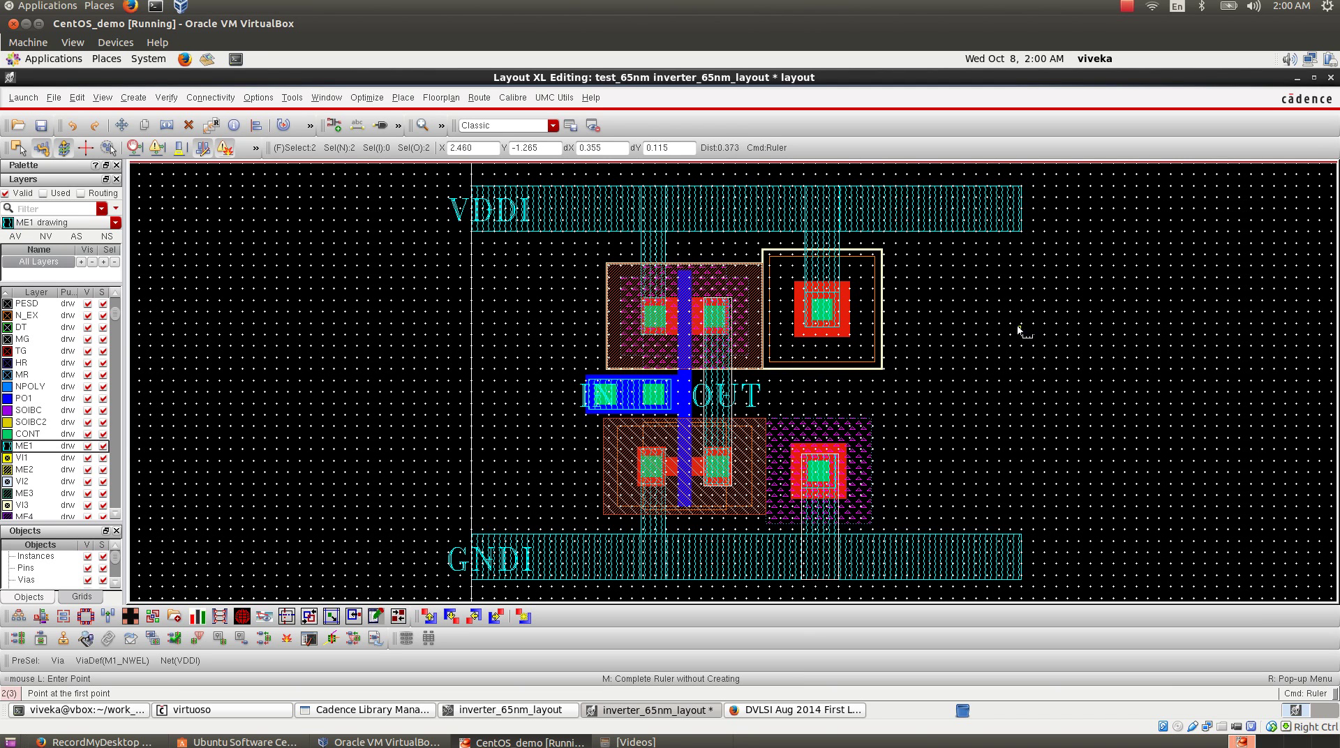
{"action": "right_click", "coordinate": [1082, 318]}
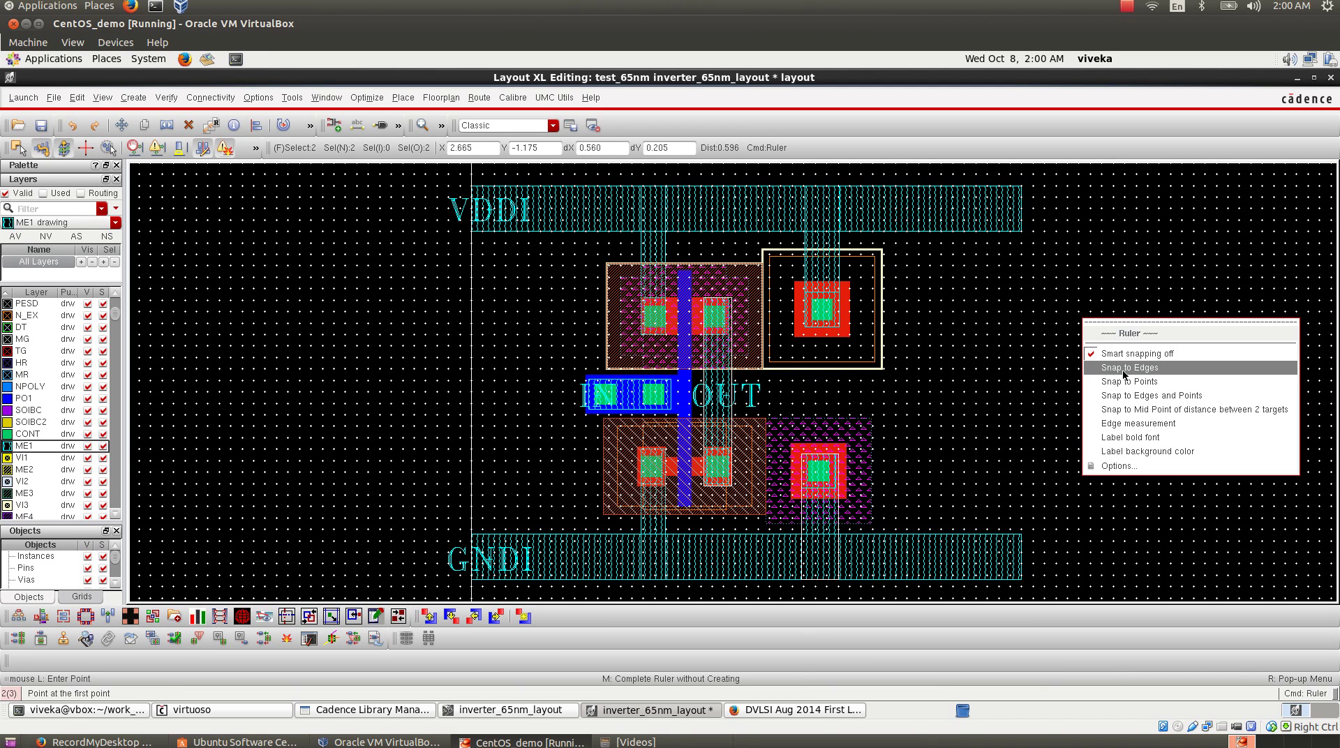
{"action": "left_click", "coordinate": [1112, 369]}
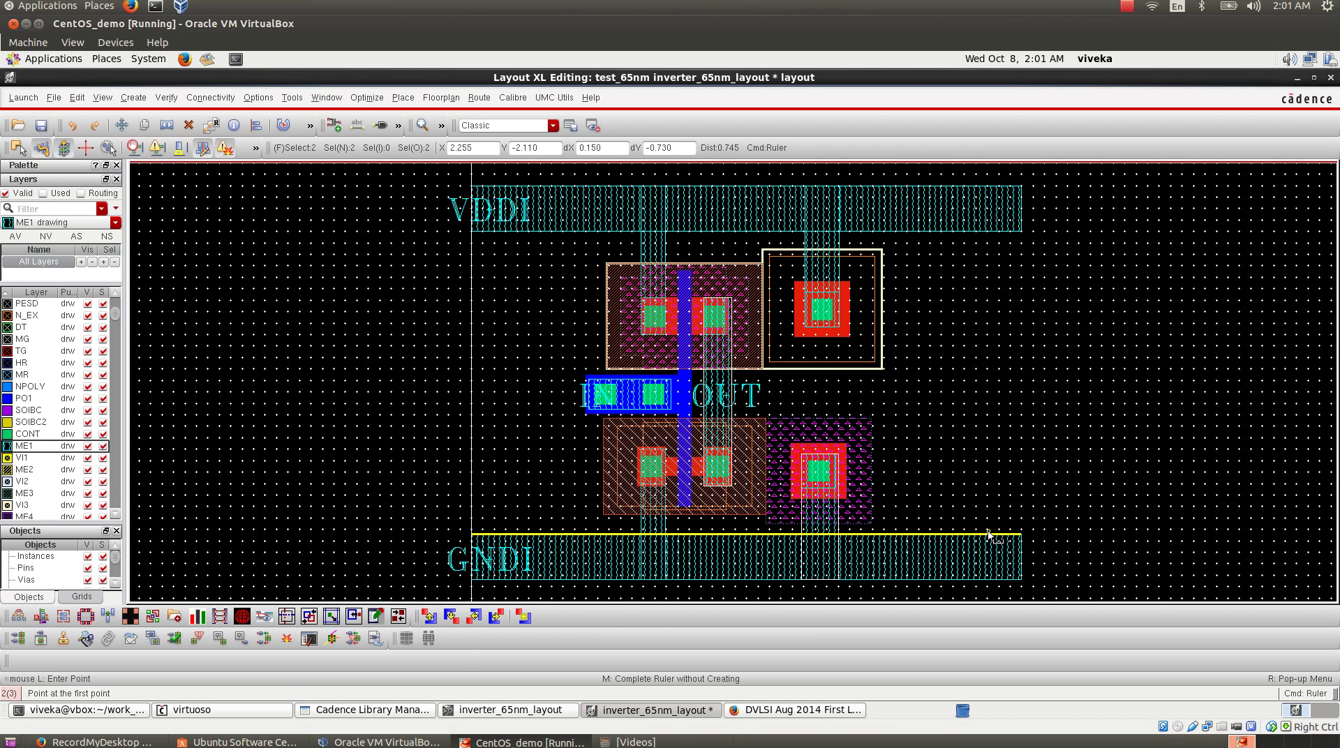
{"action": "right_click", "coordinate": [1035, 307]}
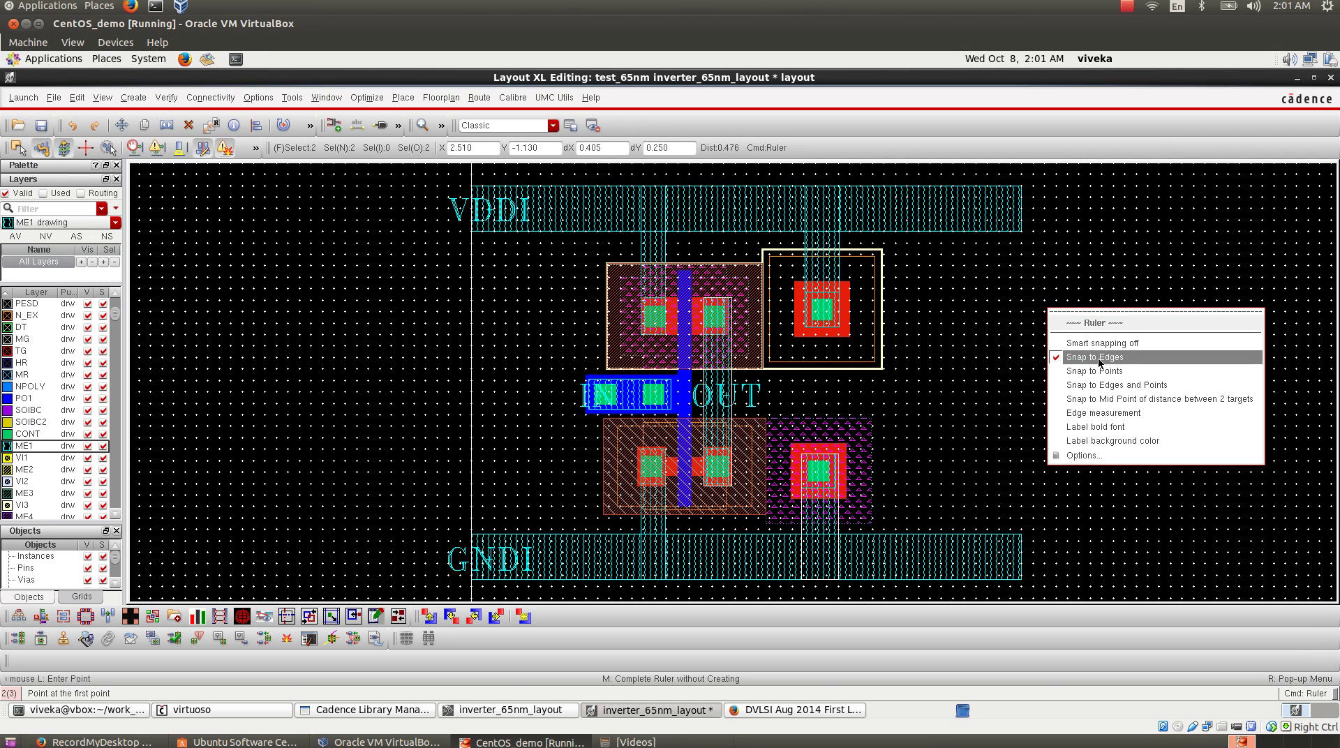
{"action": "left_click", "coordinate": [1098, 356]}
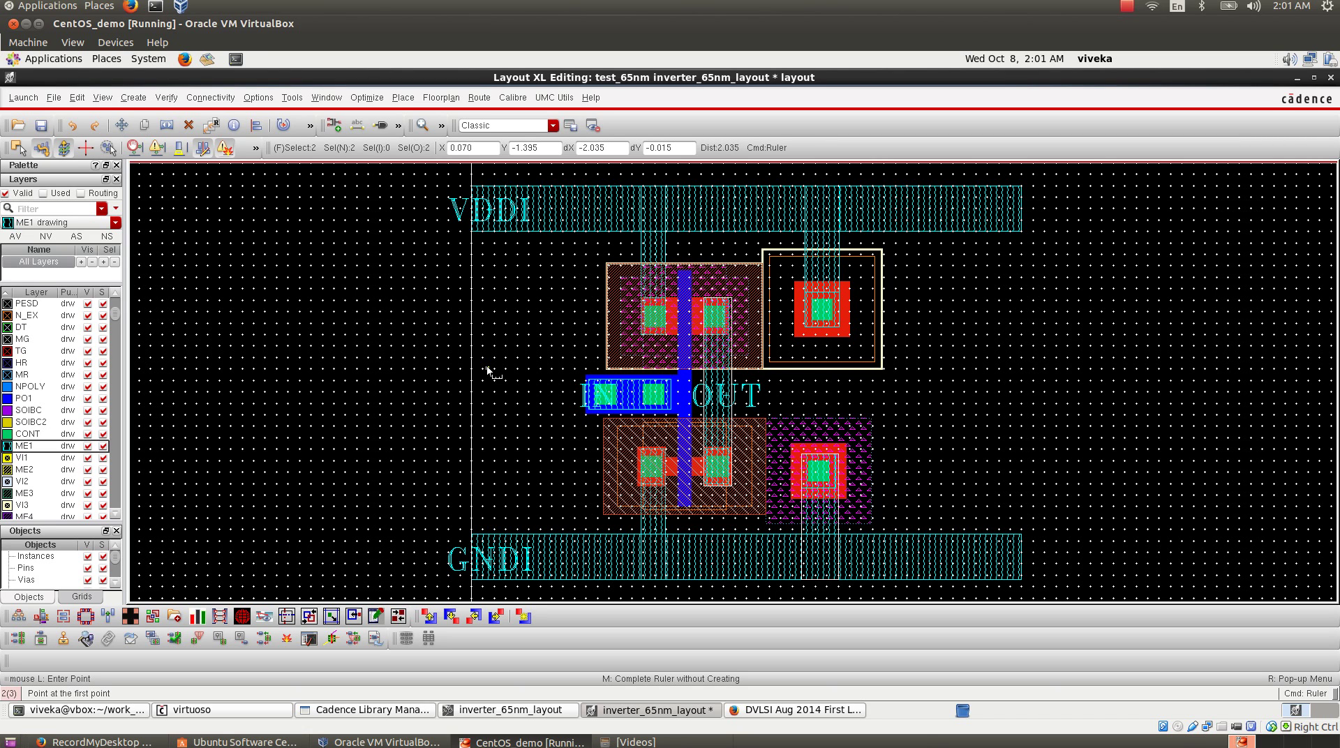
- Start Calibre LVS and load LVS_65nm_runset from the Runsets folder, declining to create the missing run directory
{"action": "left_click", "coordinate": [515, 99]}
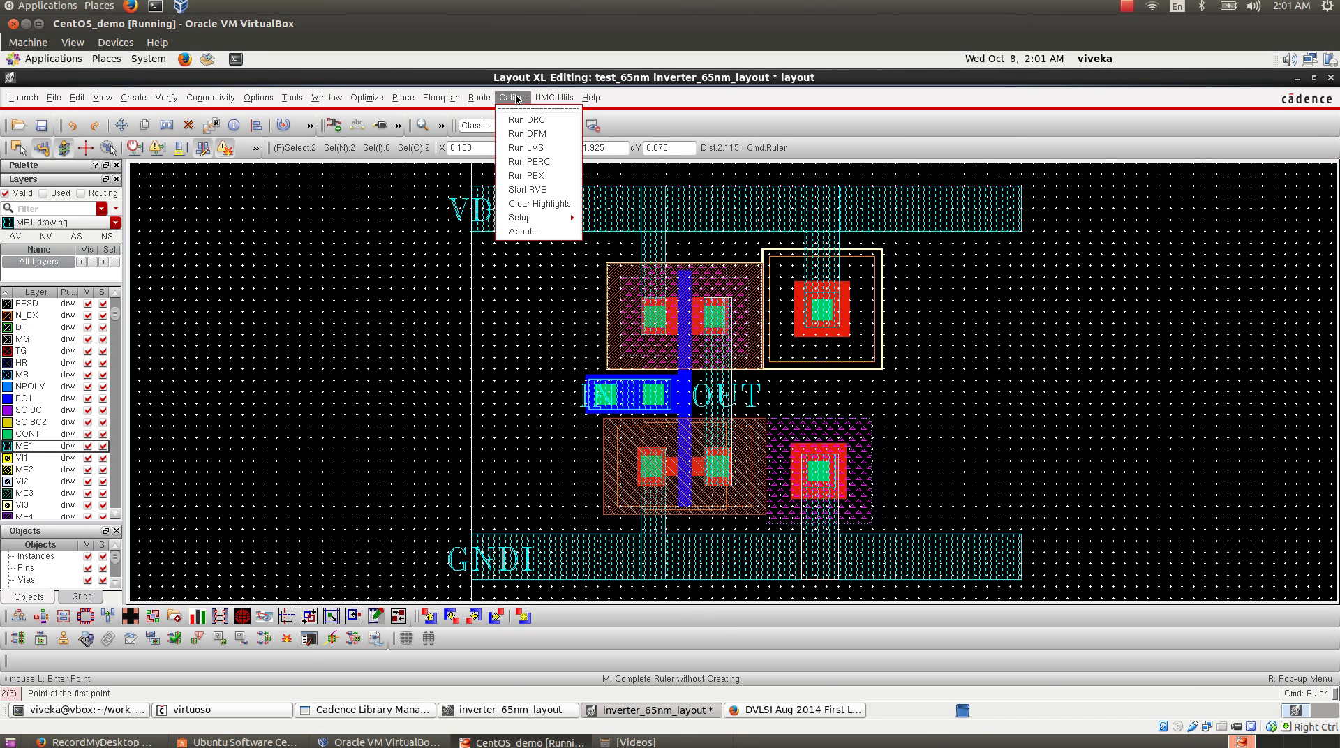
{"action": "left_click", "coordinate": [529, 148]}
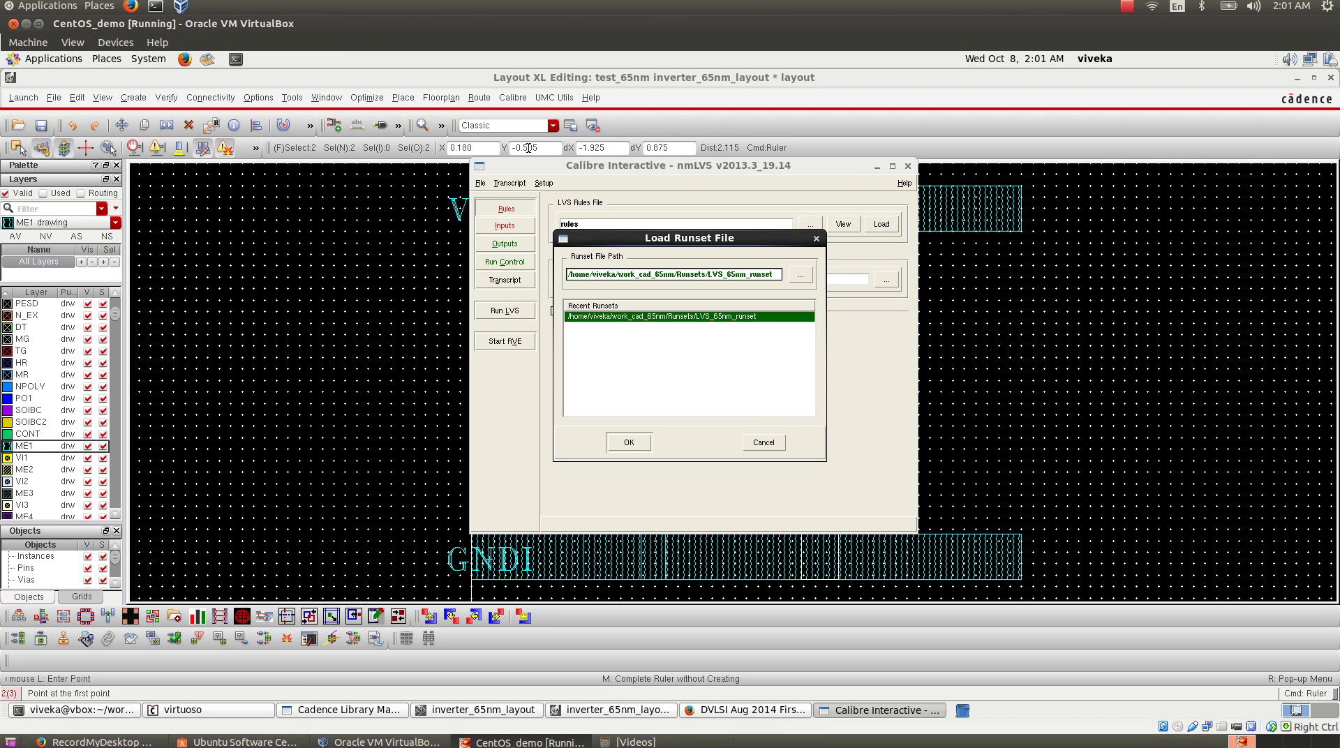
{"action": "left_click", "coordinate": [800, 271]}
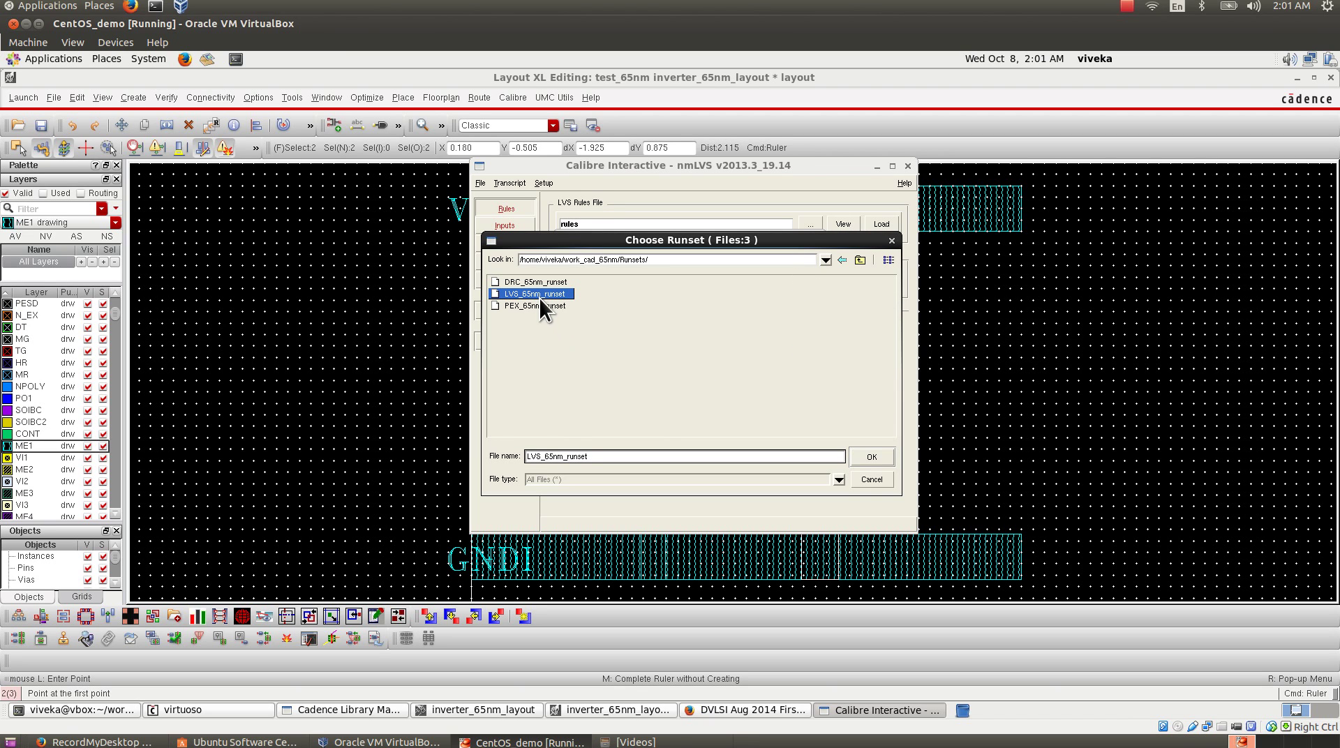
{"action": "left_click", "coordinate": [860, 260]}
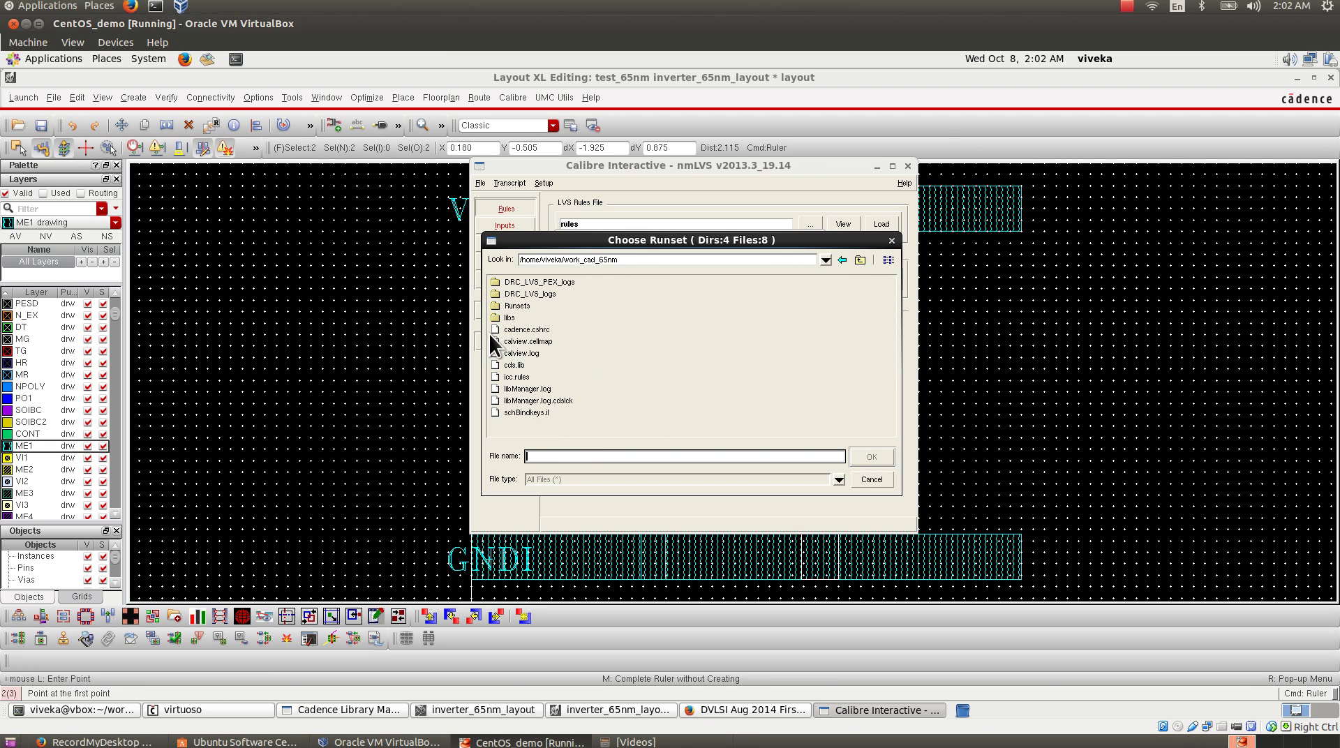
{"action": "double_click", "coordinate": [515, 306]}
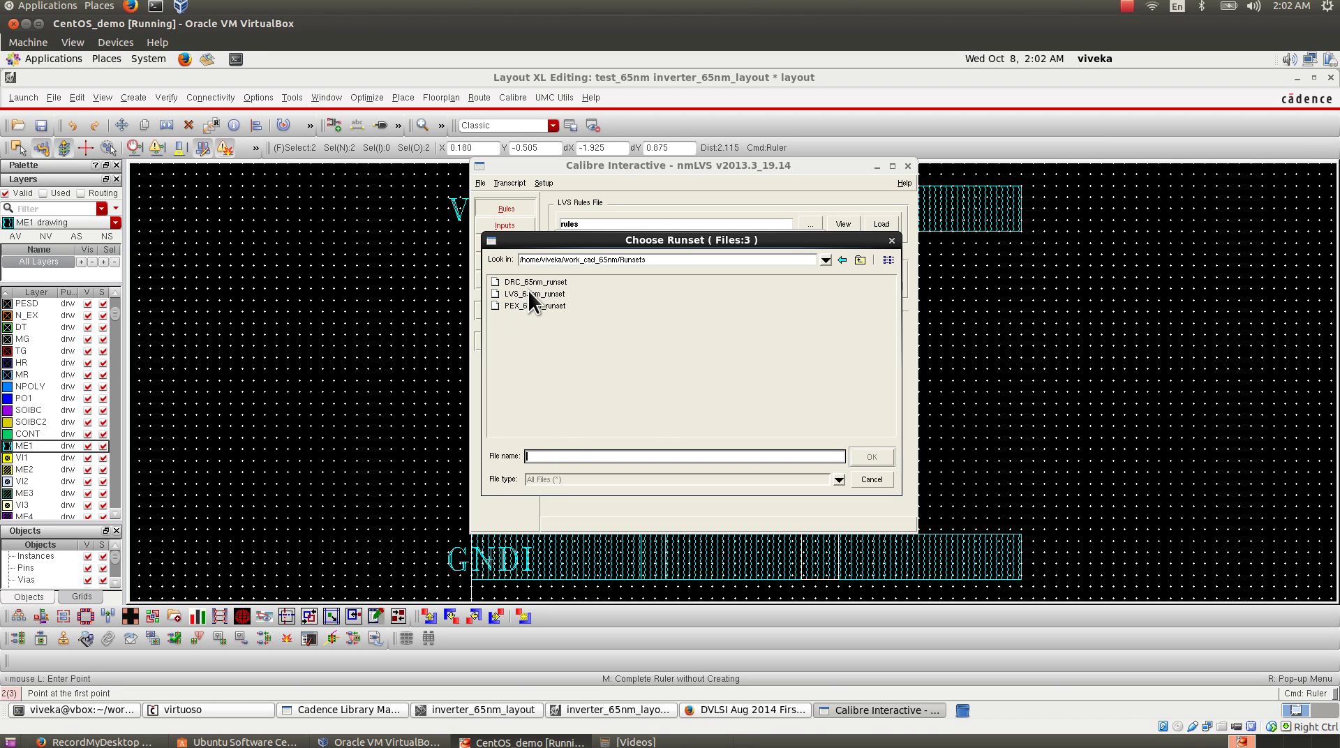
{"action": "left_click", "coordinate": [530, 294]}
{"action": "left_click", "coordinate": [872, 457]}
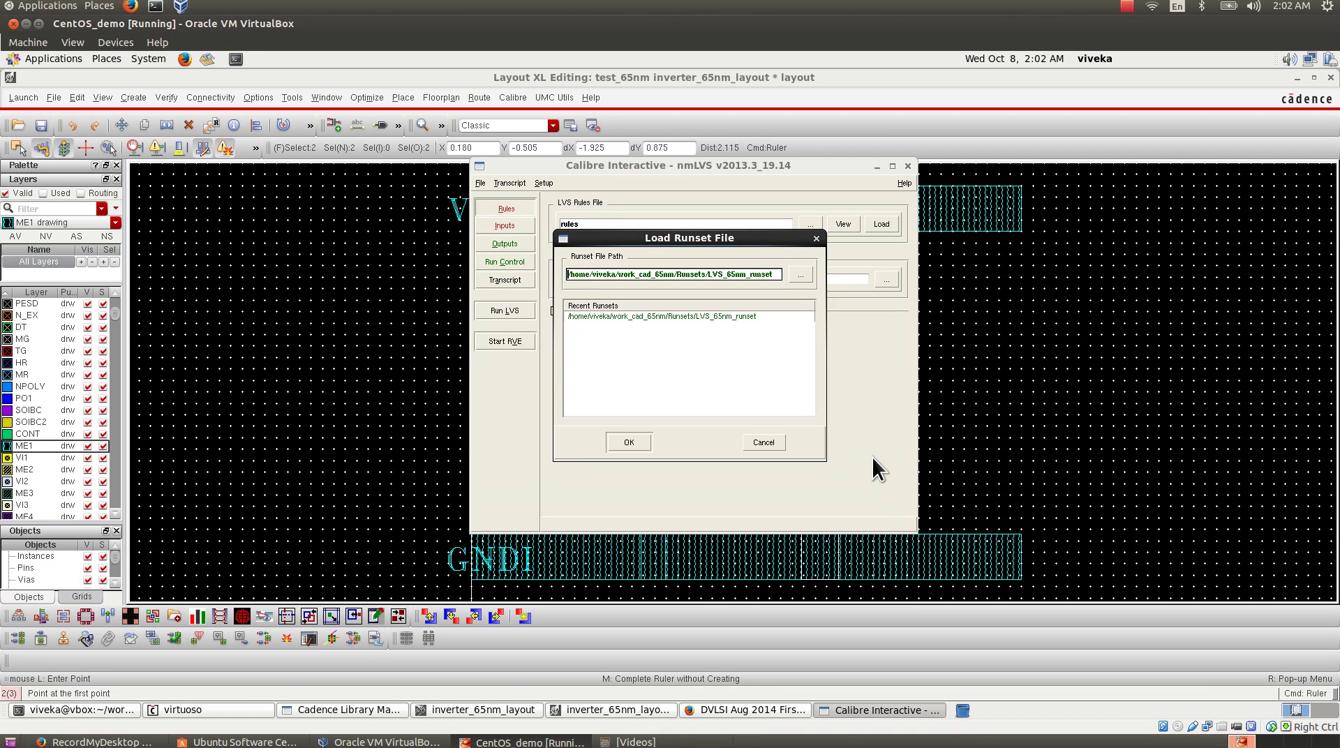
{"action": "left_click", "coordinate": [629, 441]}
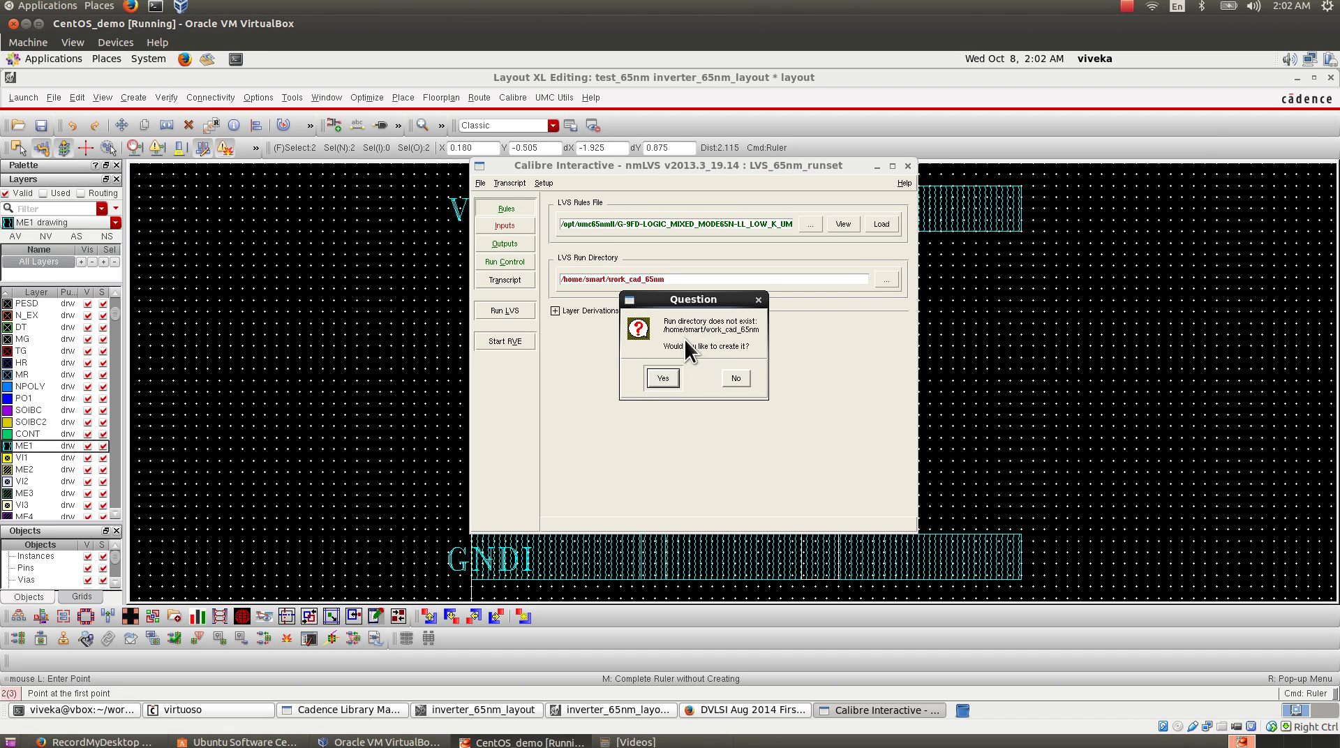
{"action": "left_click", "coordinate": [742, 379]}
- Set the LVS run directory to the DRC_LVS_PEX_logs folder inside work_cad_65nm
{"action": "left_click", "coordinate": [508, 208]}
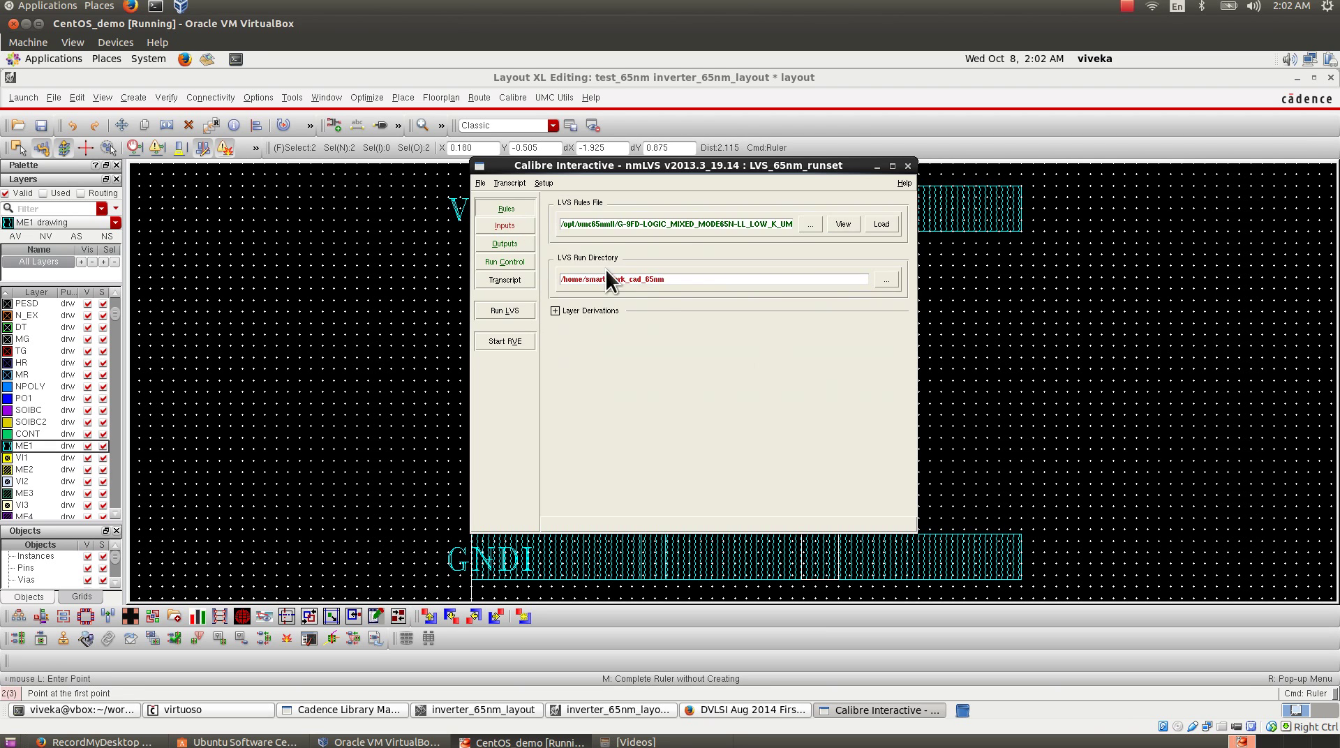
{"action": "left_click", "coordinate": [887, 279]}
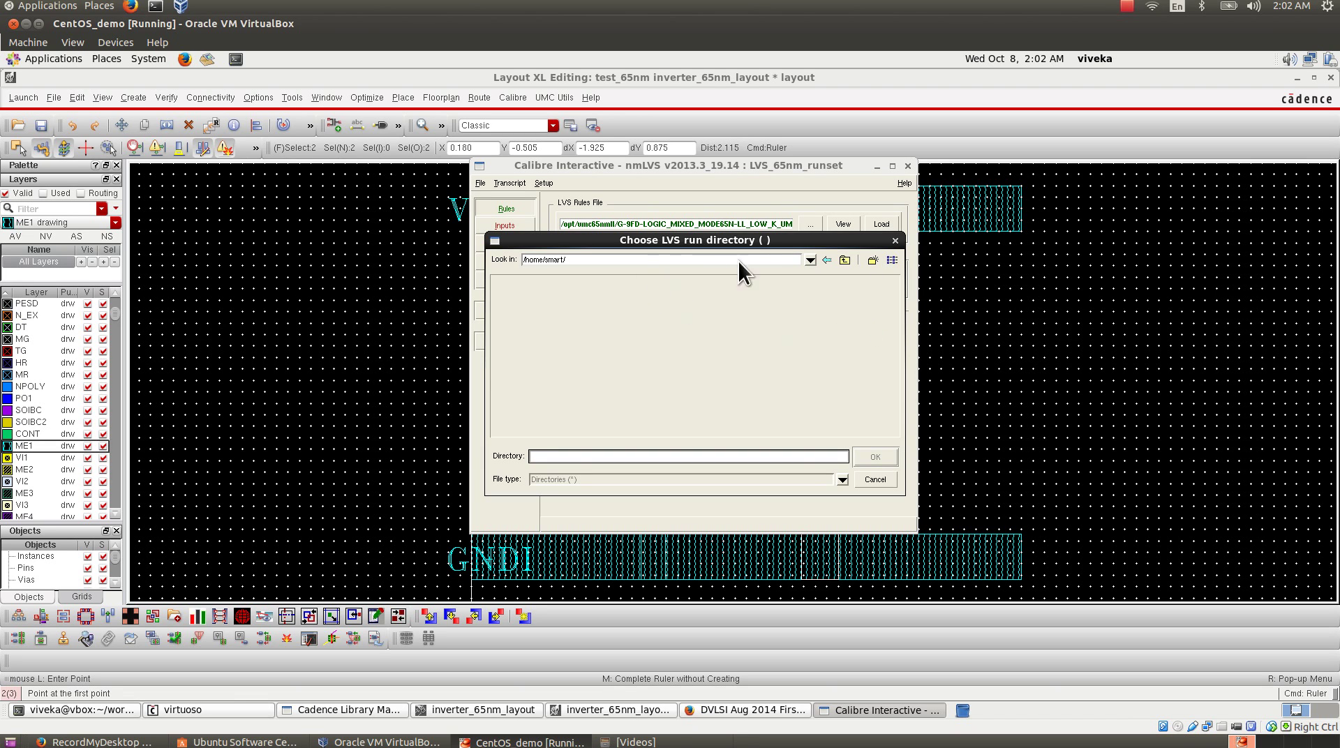
{"action": "left_click", "coordinate": [843, 260]}
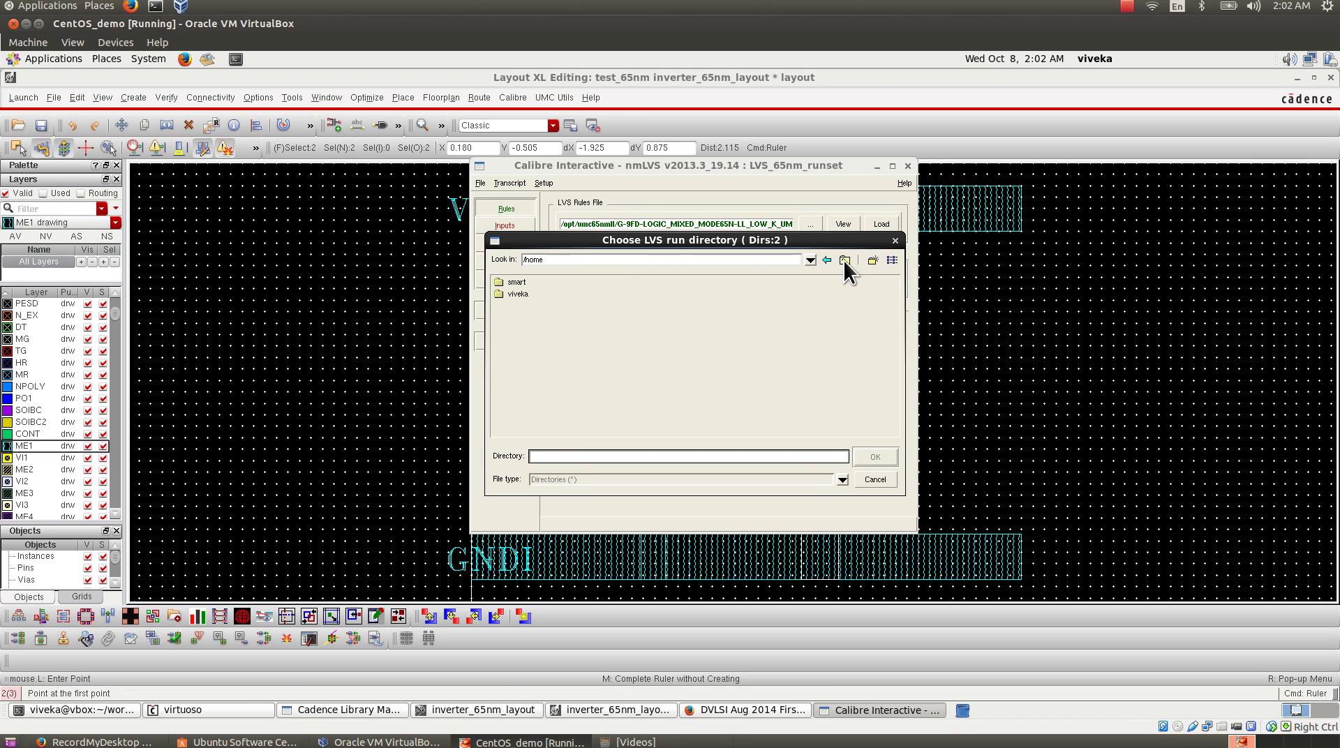
{"action": "double_click", "coordinate": [517, 294]}
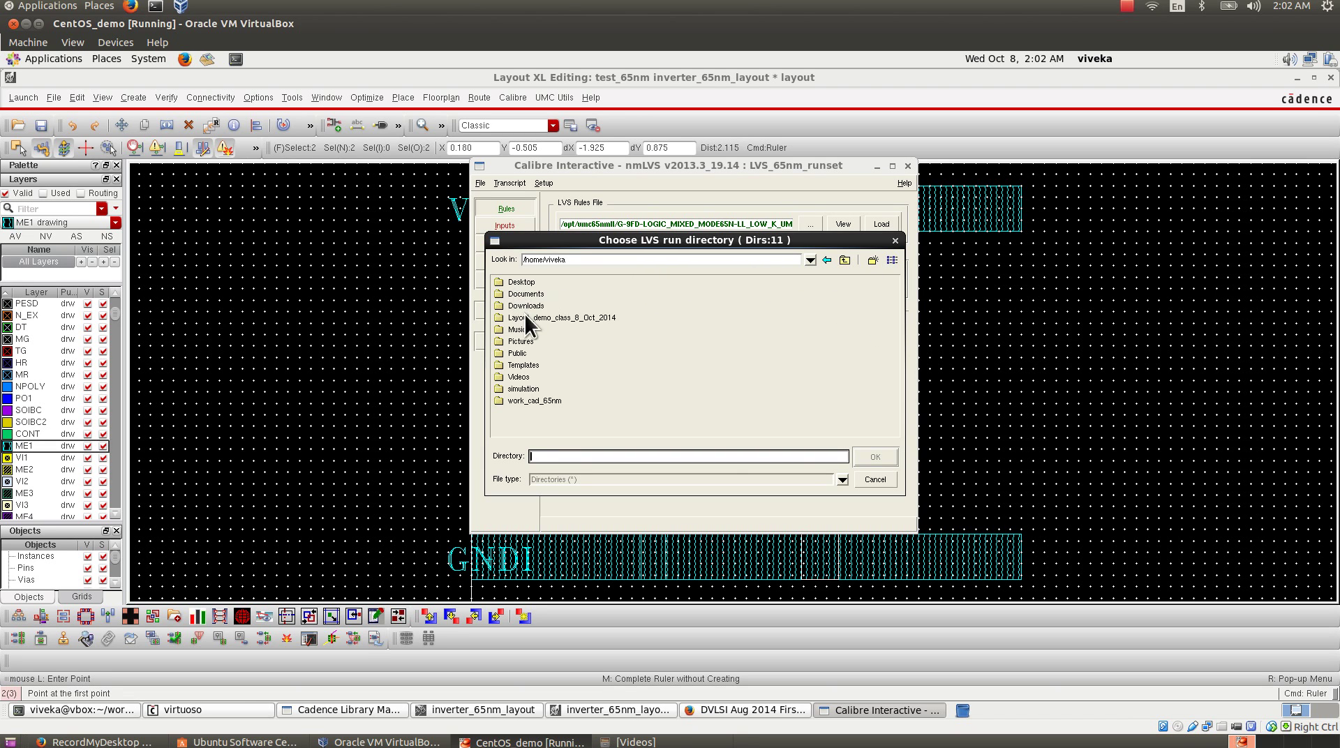
{"action": "double_click", "coordinate": [544, 401]}
{"action": "left_click", "coordinate": [549, 283]}
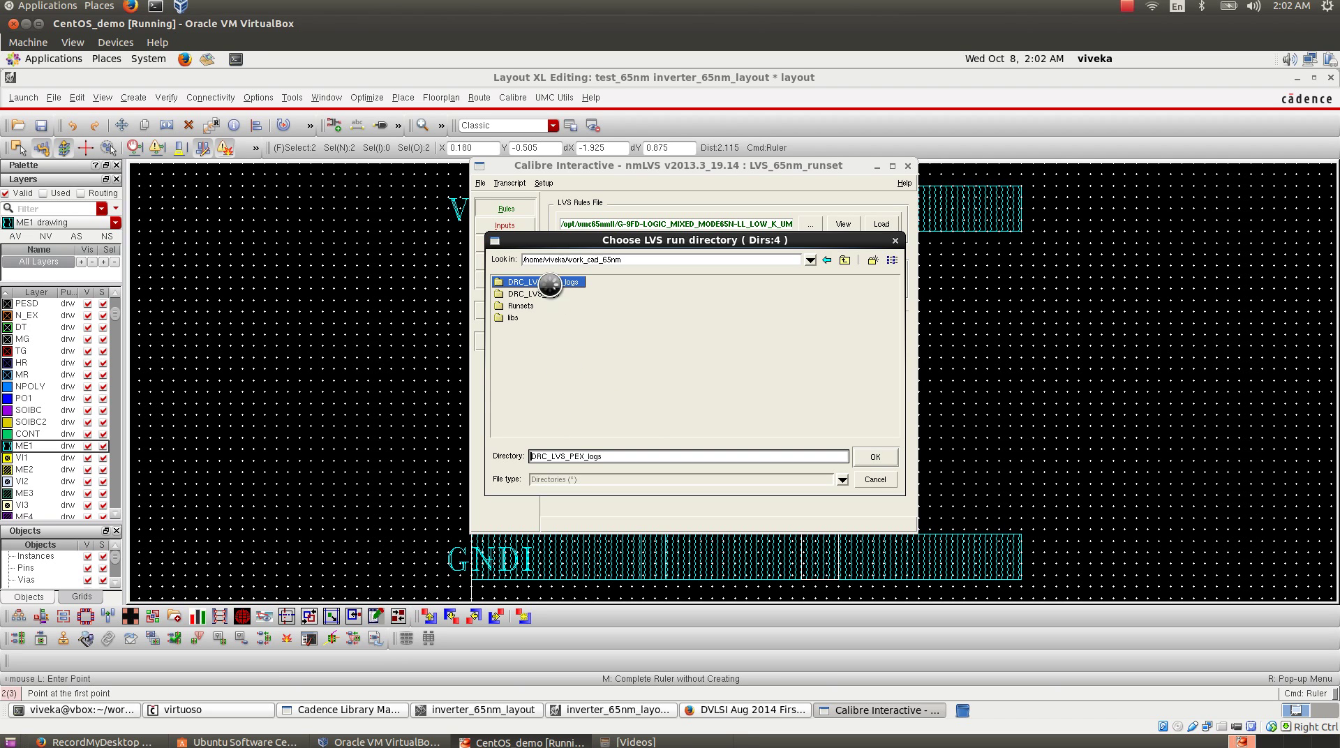
{"action": "double_click", "coordinate": [549, 283]}
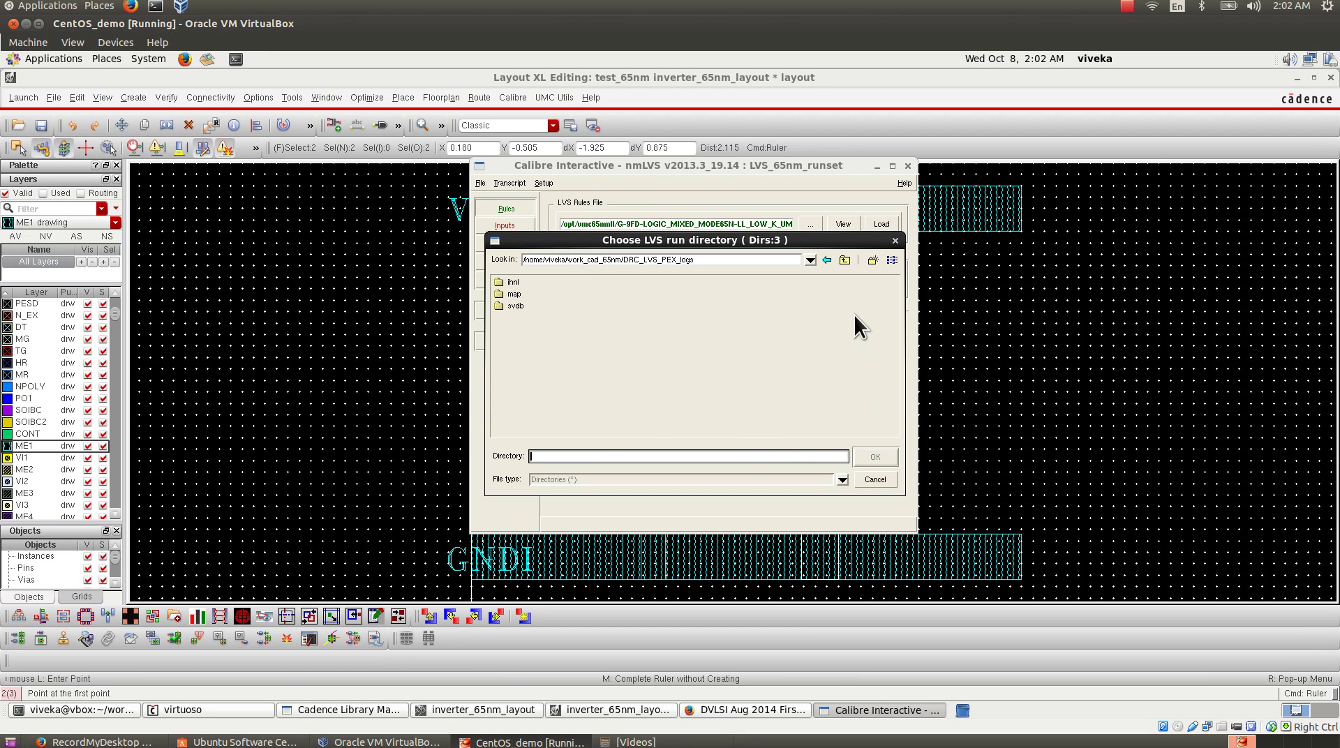
{"action": "left_click", "coordinate": [844, 261]}
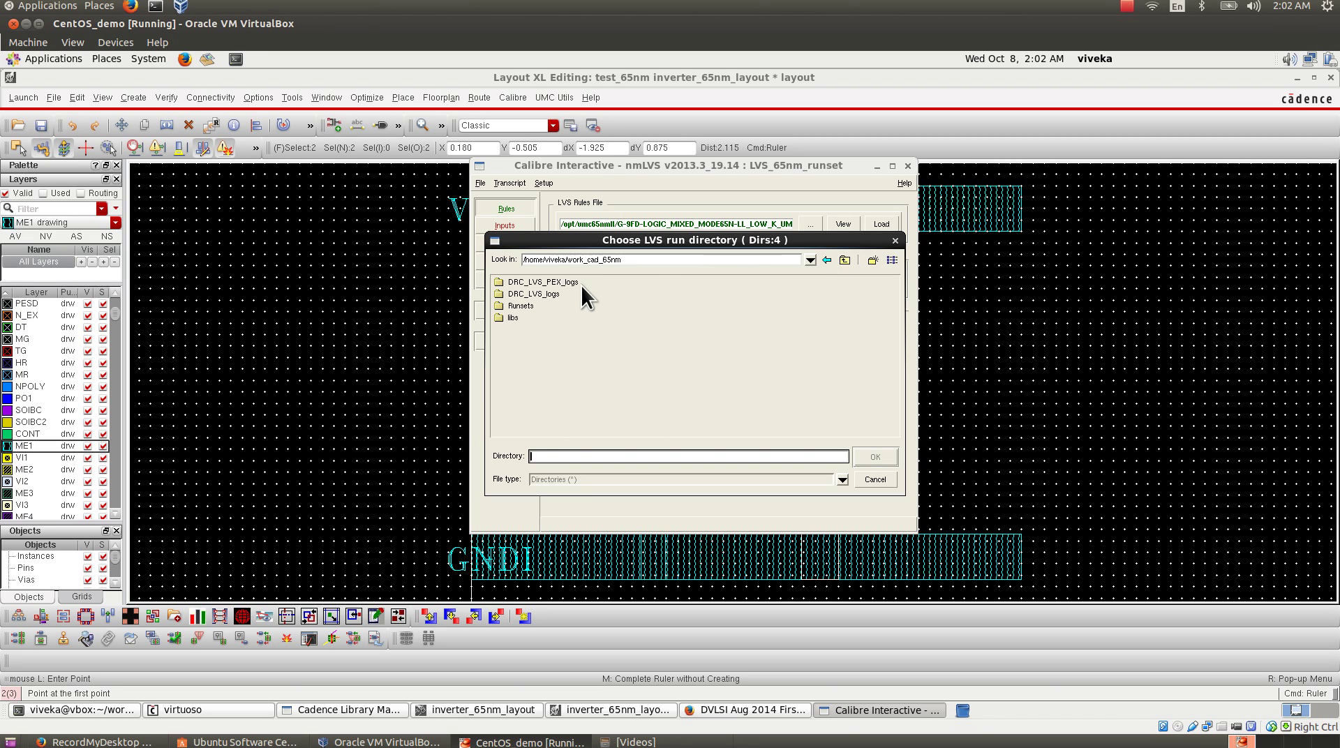
{"action": "left_click", "coordinate": [562, 282]}
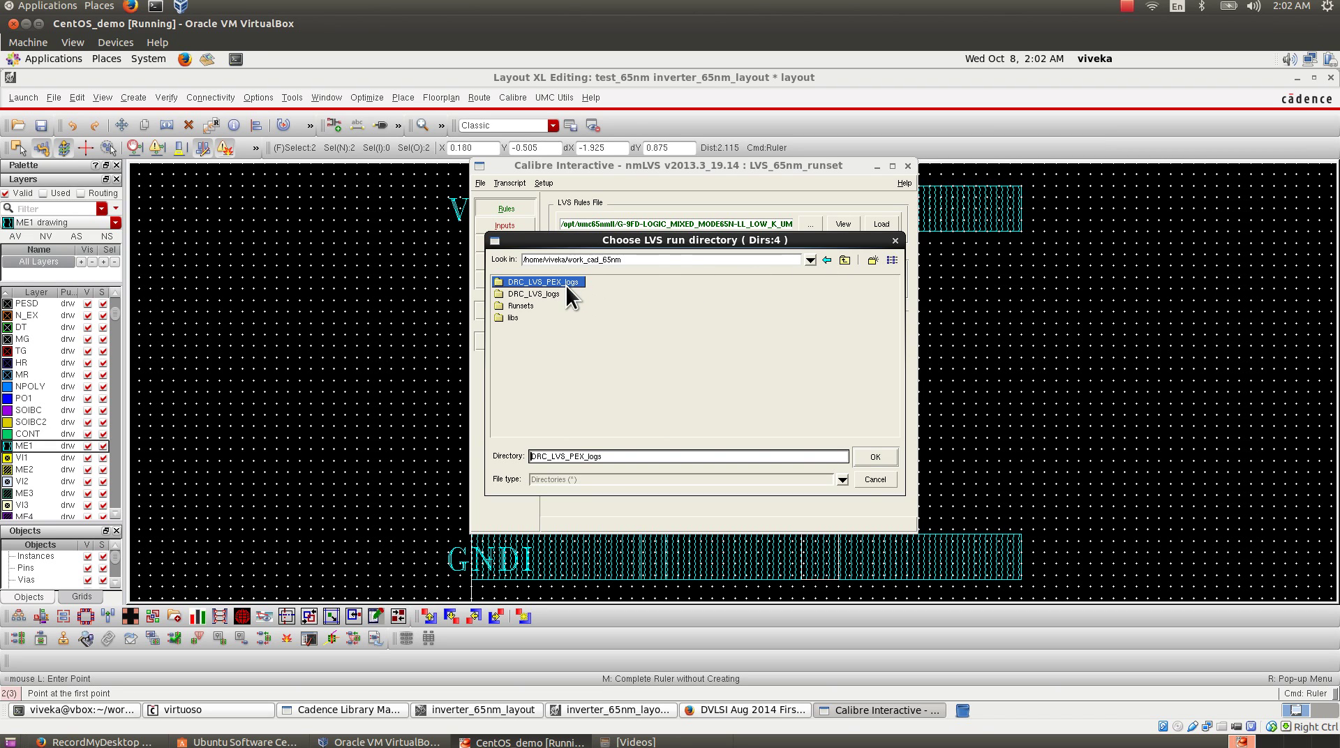
{"action": "left_click", "coordinate": [875, 457]}
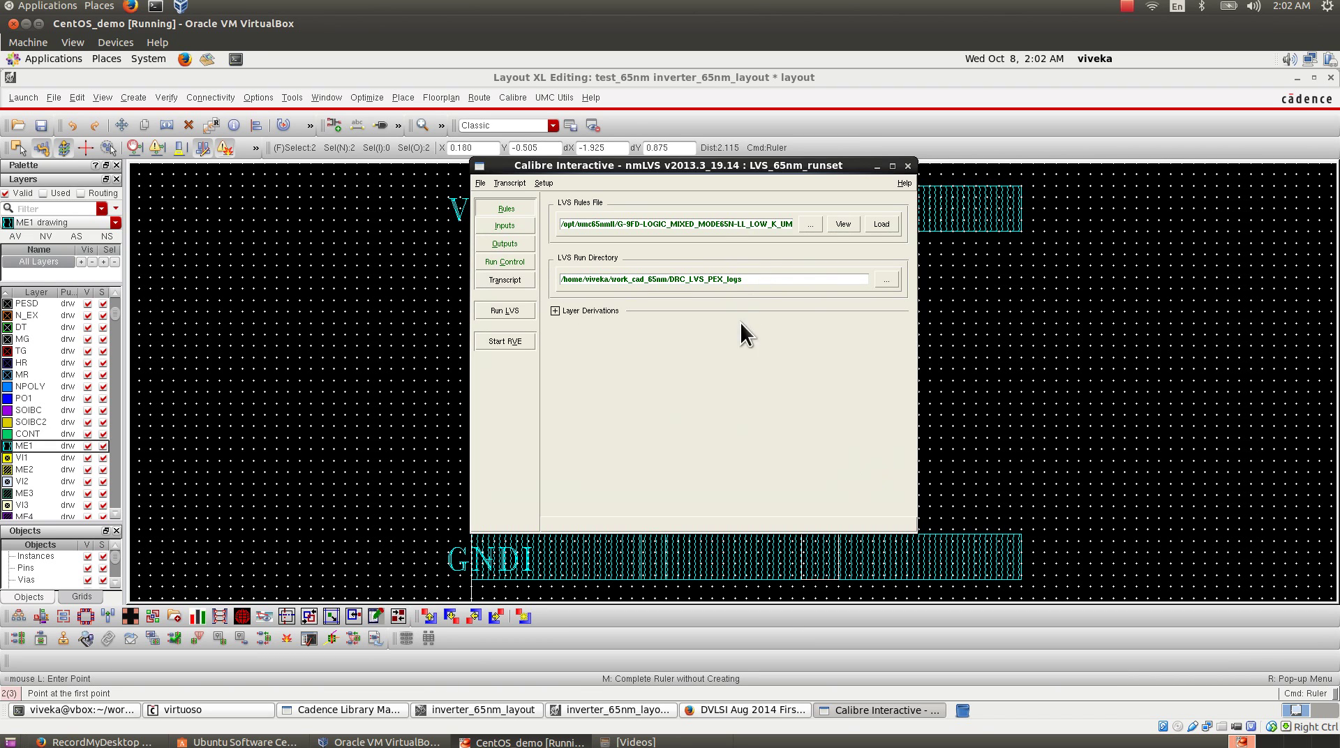
- Check the layout and netlist inputs and run LVS, overwriting inverter_65nm_layout.calibre.db and saving the modified layout before export
{"action": "left_click", "coordinate": [508, 226]}
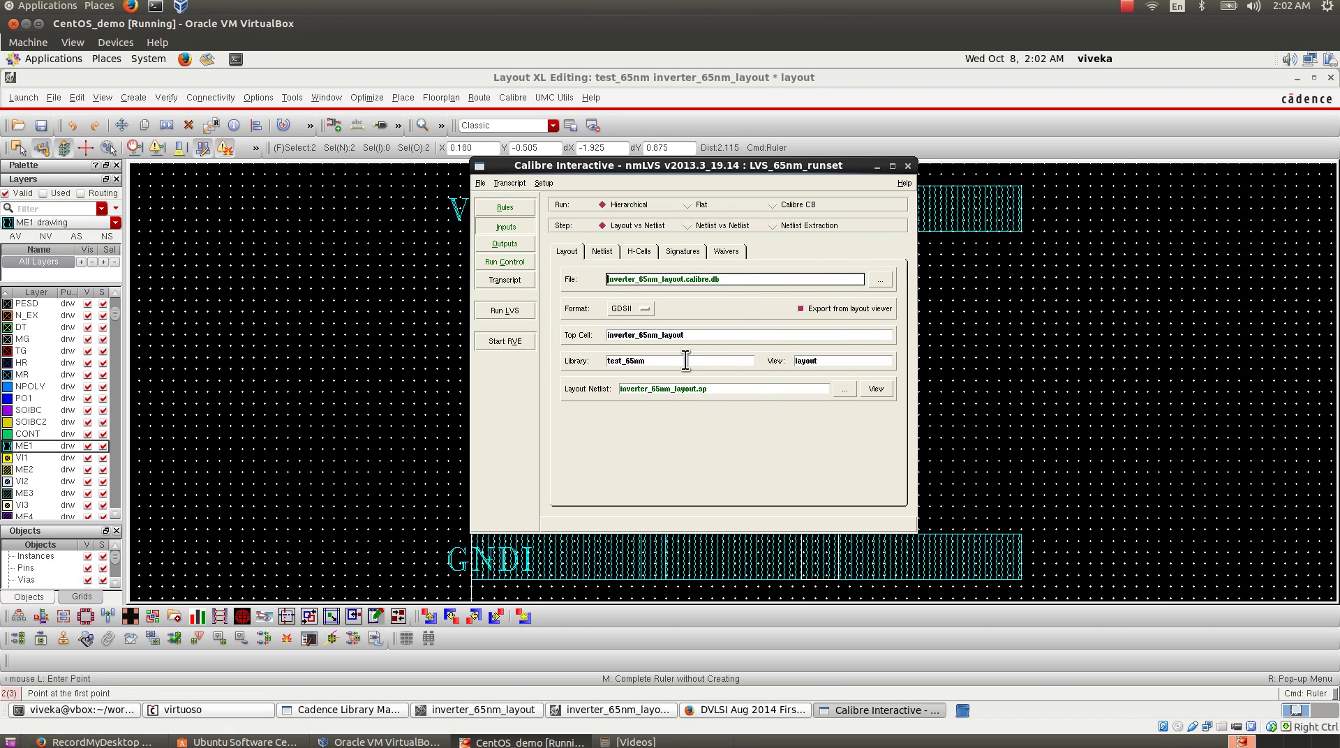
{"action": "left_click", "coordinate": [598, 251]}
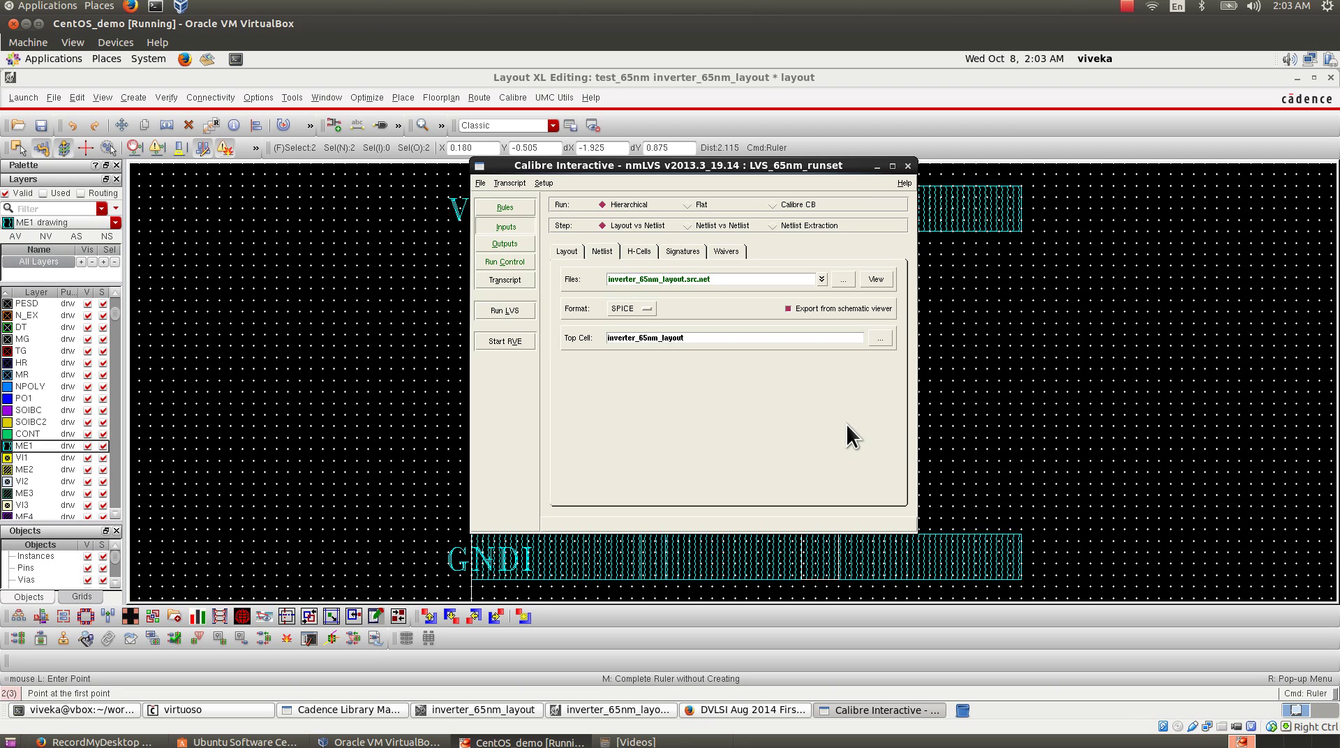
{"action": "left_click", "coordinate": [501, 311]}
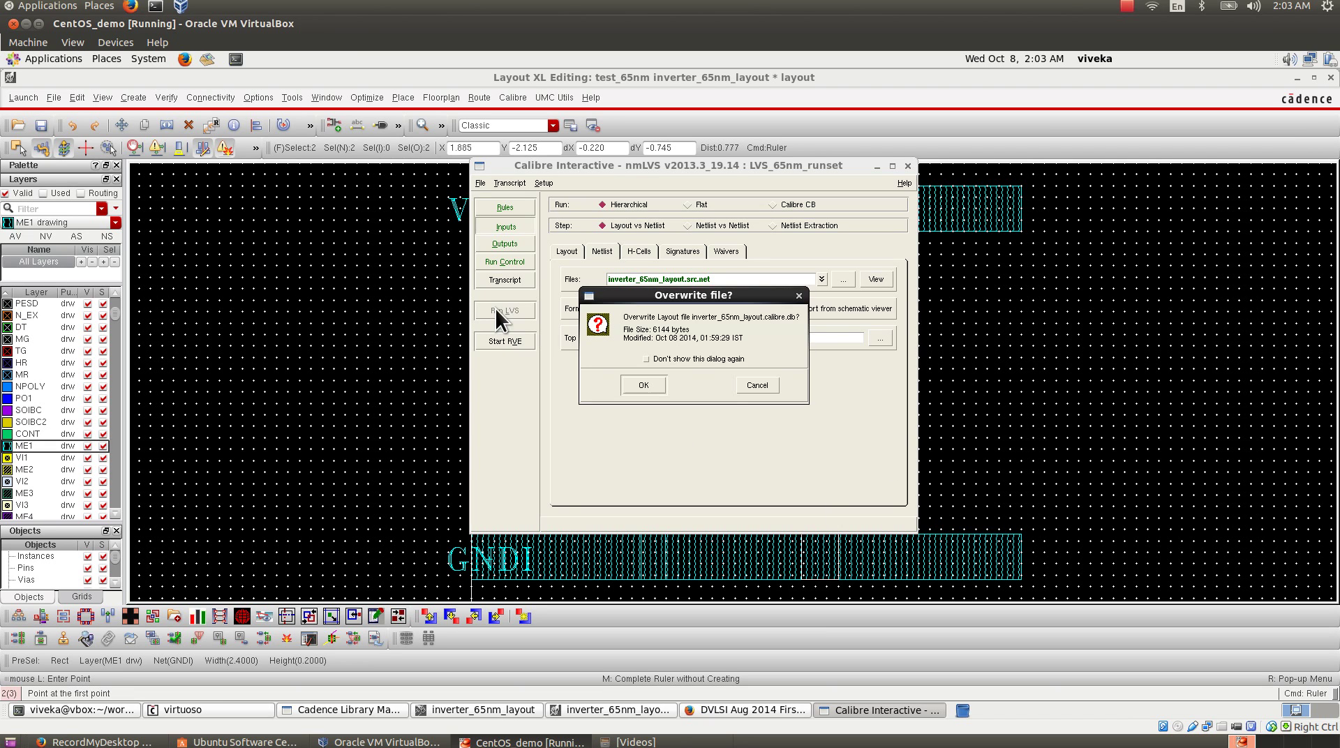
{"action": "left_click", "coordinate": [644, 385]}
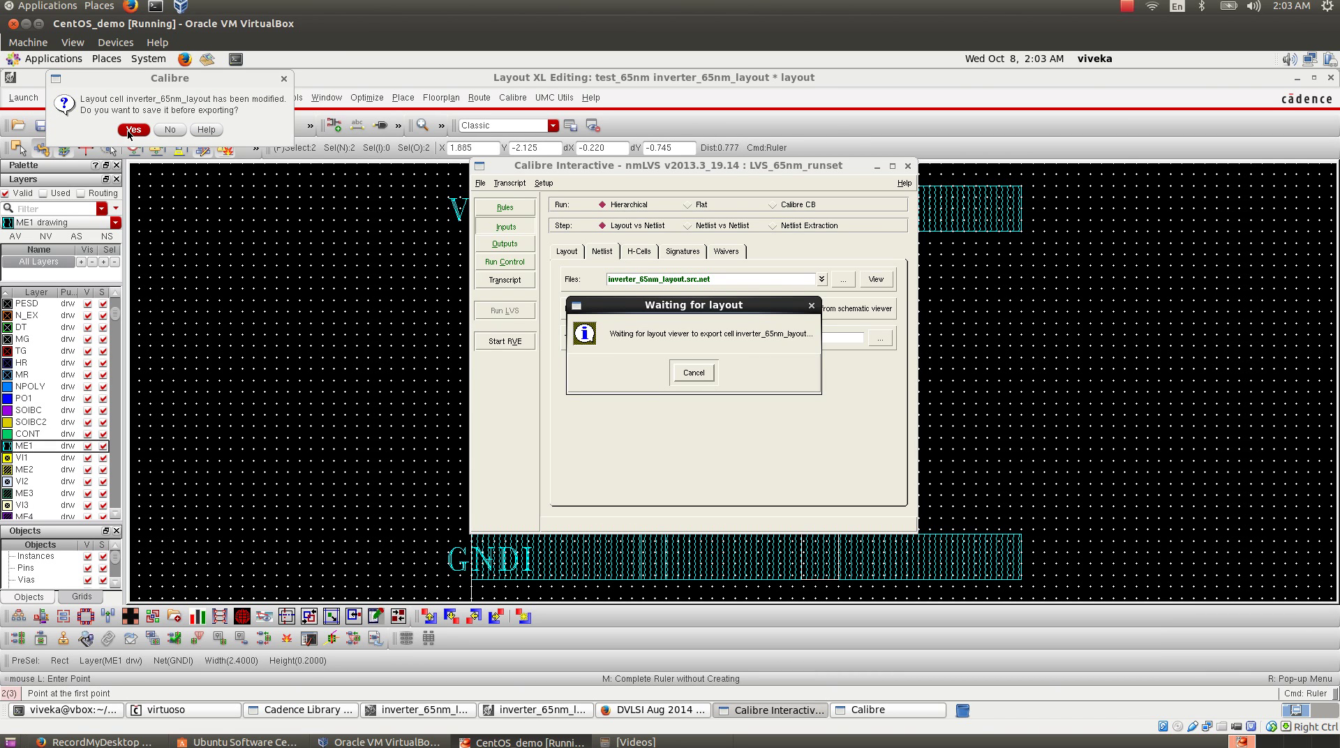
{"action": "left_click", "coordinate": [130, 131]}
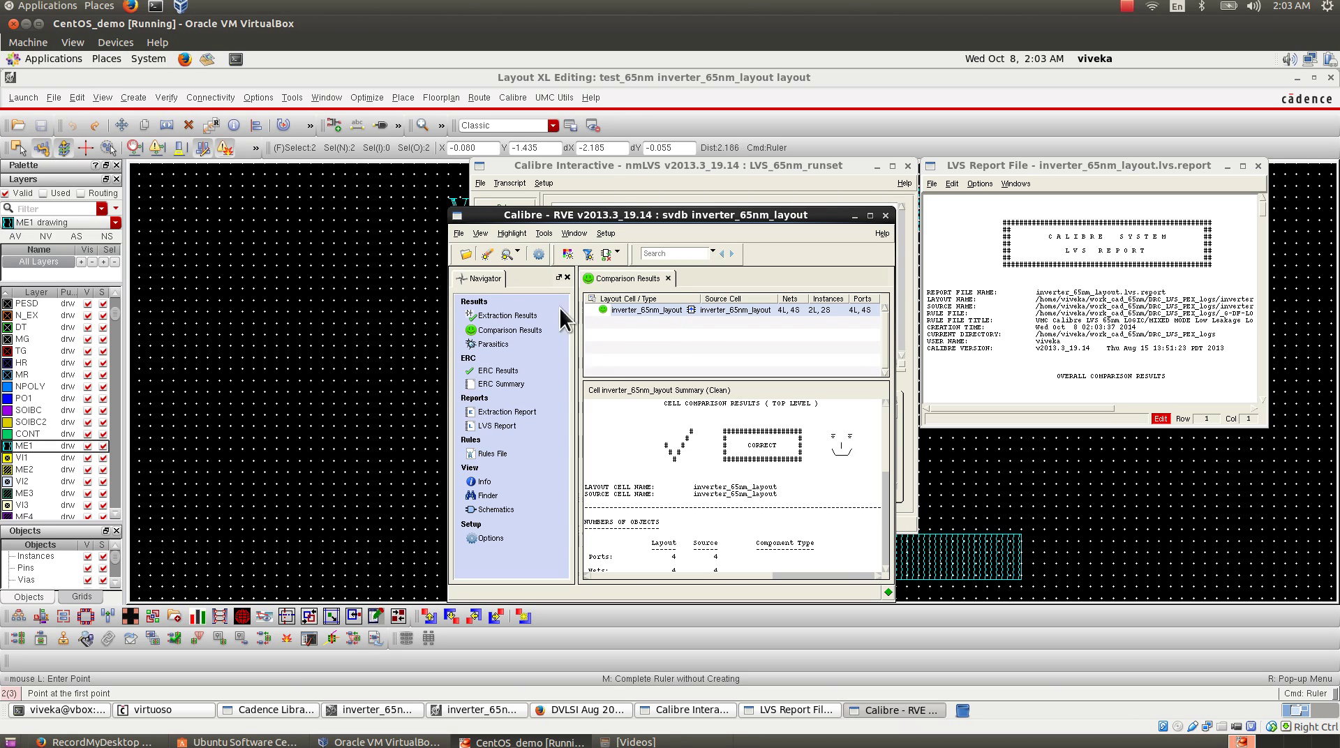
- Close the LVS comparison results and exit Calibre LVS without saving changes to LVS_65nm_runset
{"action": "left_click", "coordinate": [453, 233]}
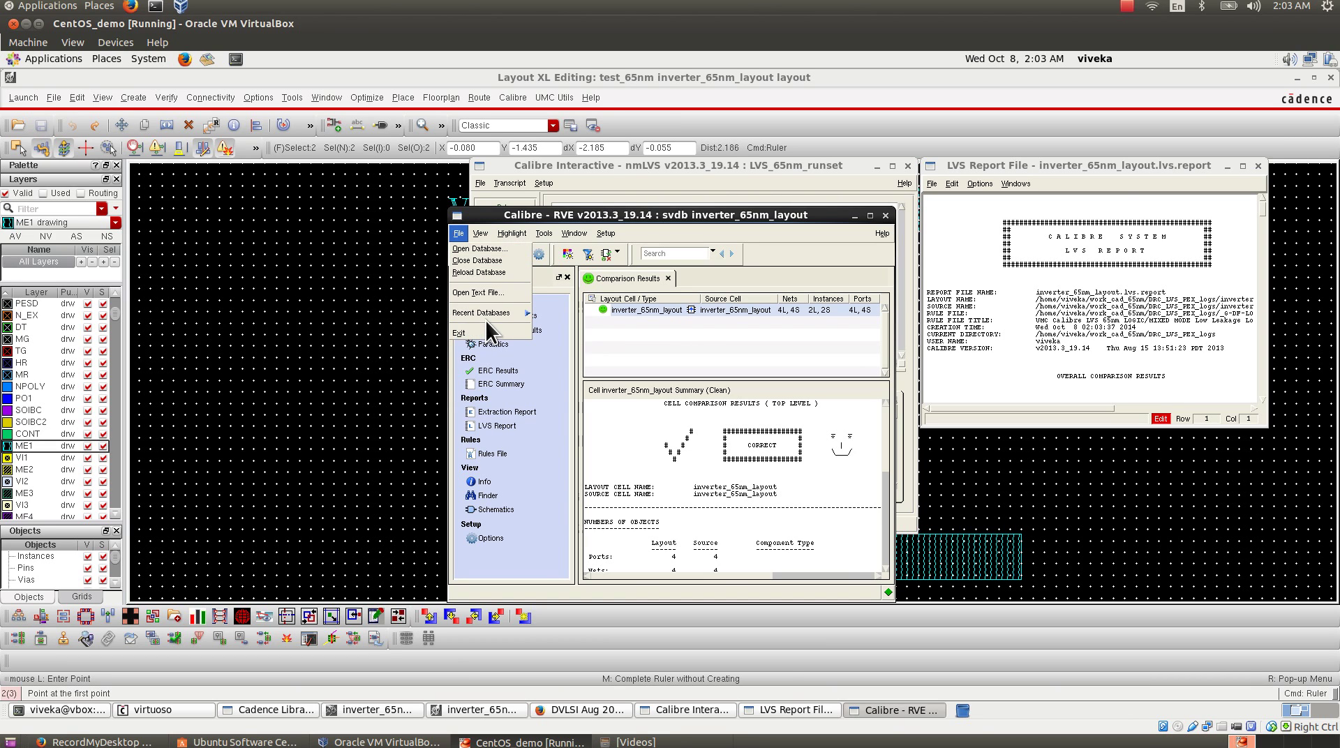
{"action": "left_click", "coordinate": [587, 349]}
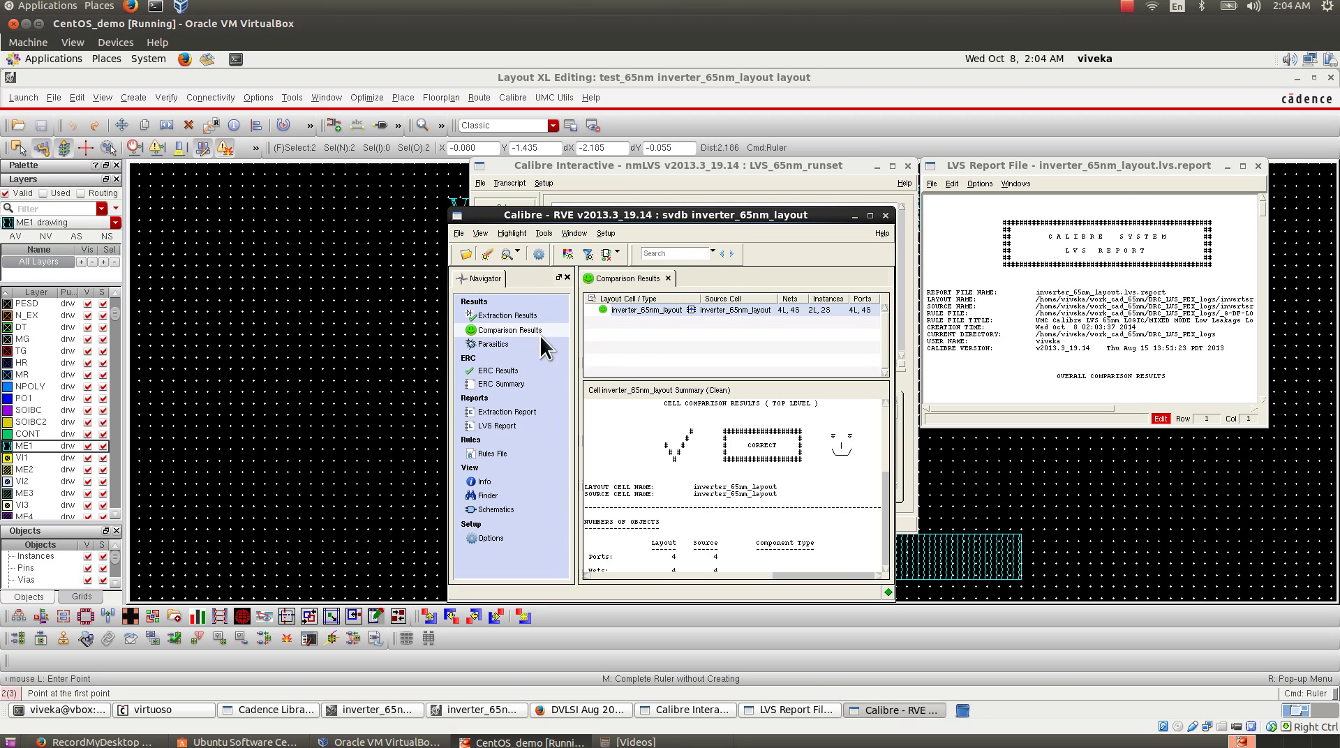
{"action": "left_click", "coordinate": [885, 216]}
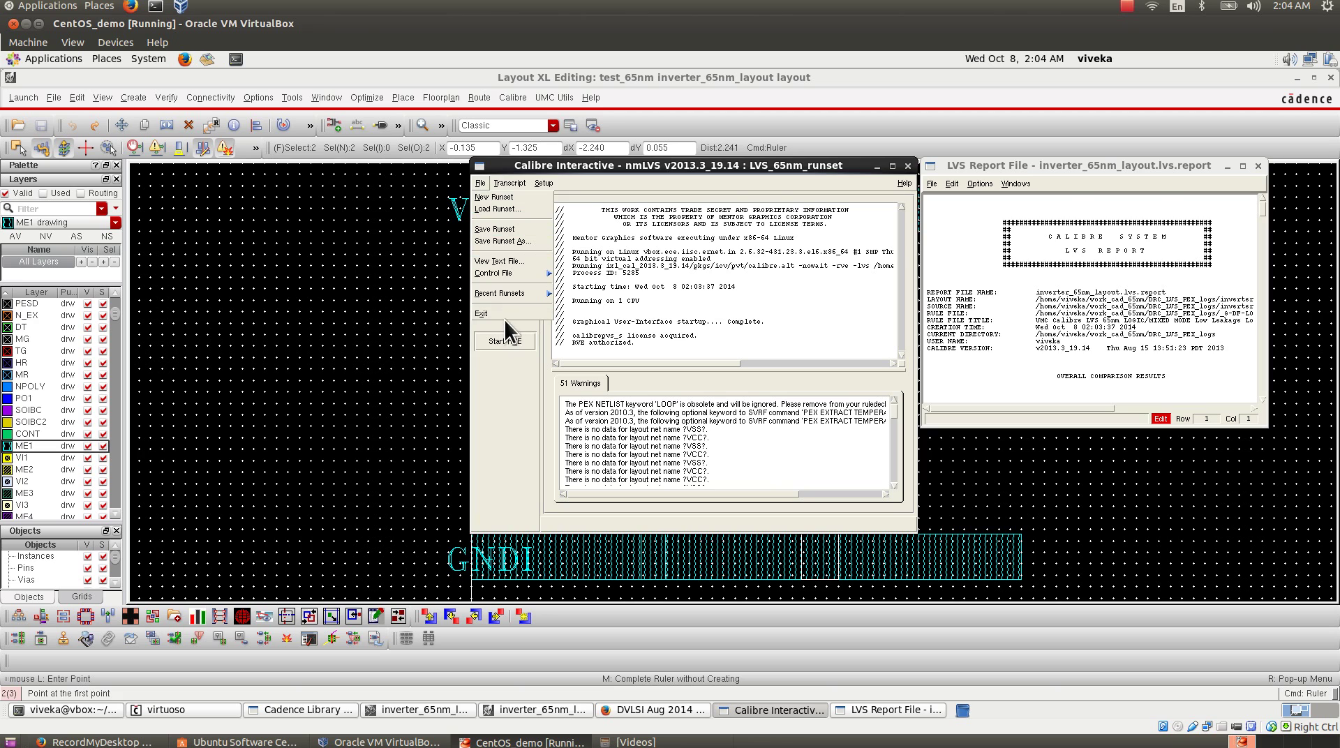
{"action": "left_click", "coordinate": [504, 312]}
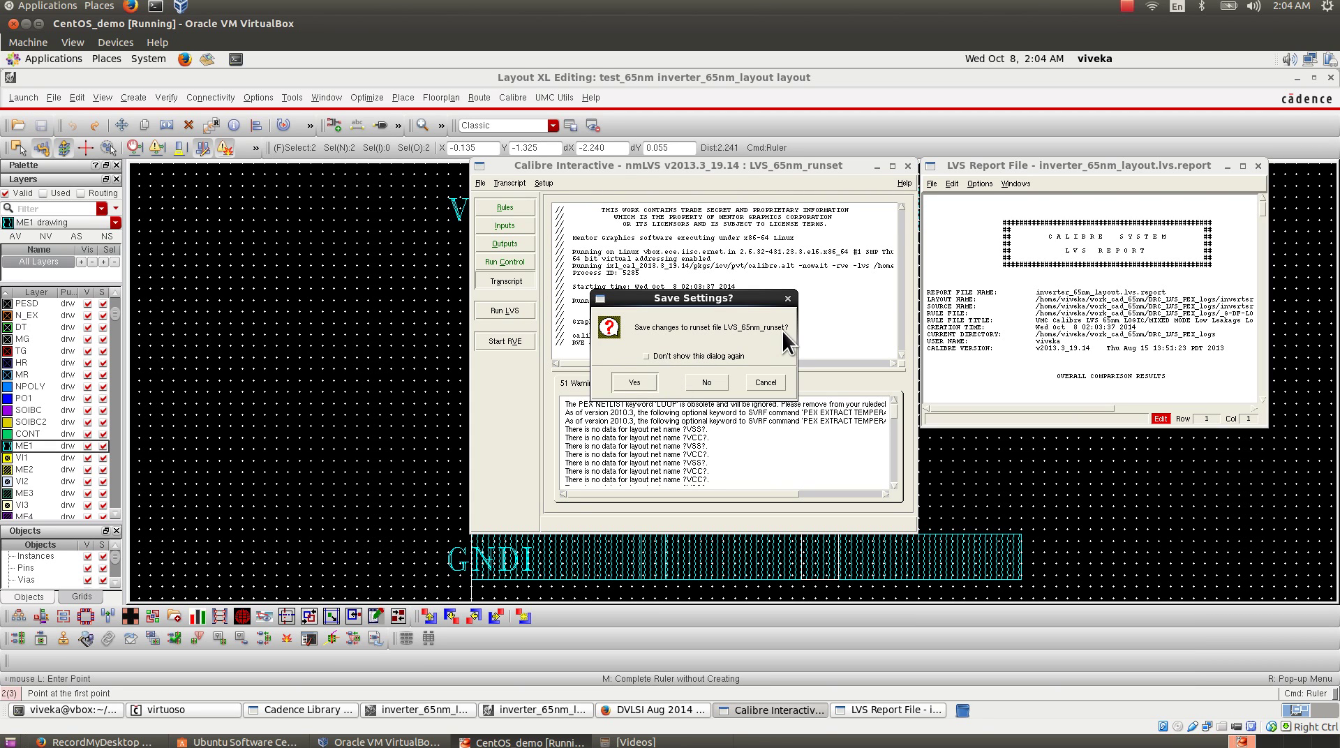
{"action": "left_click", "coordinate": [707, 381]}
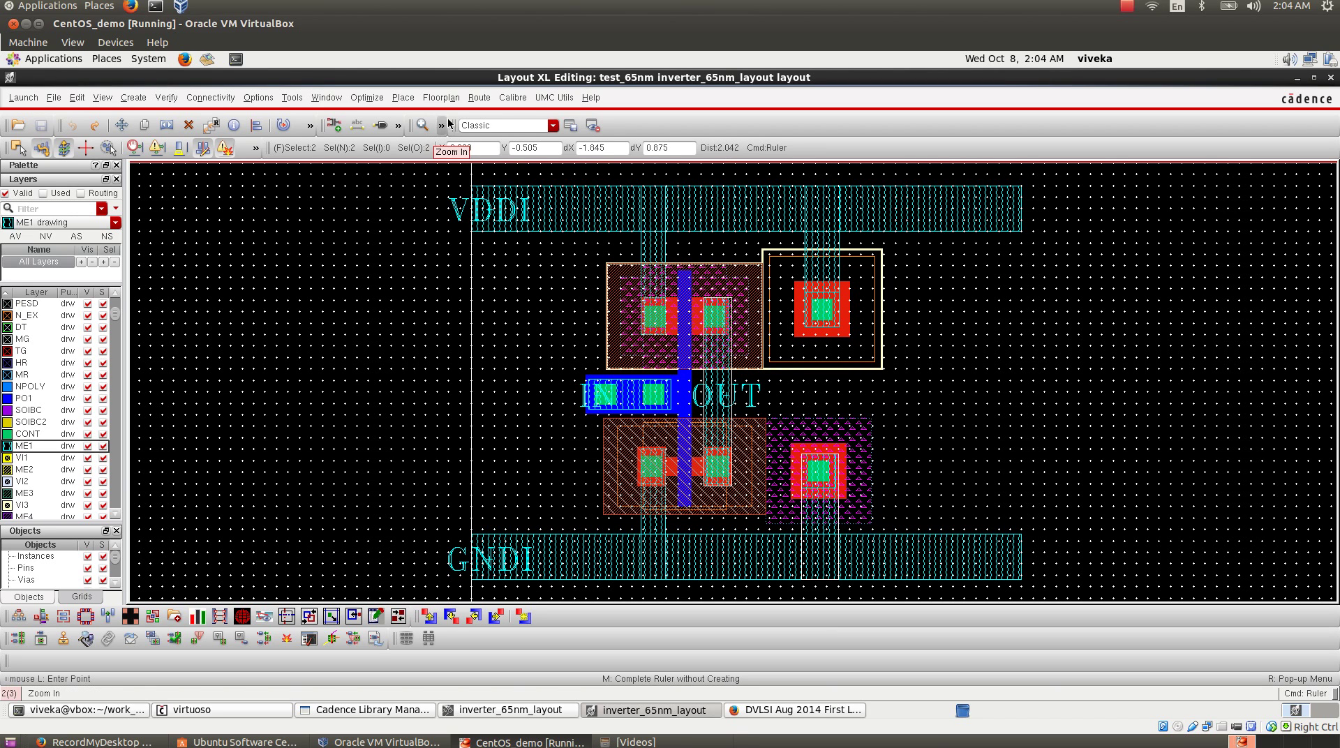
- Start Calibre PEX and load PEX_65nm_runset from the Runsets folder, declining to create the missing run directory
{"action": "left_click", "coordinate": [513, 98]}
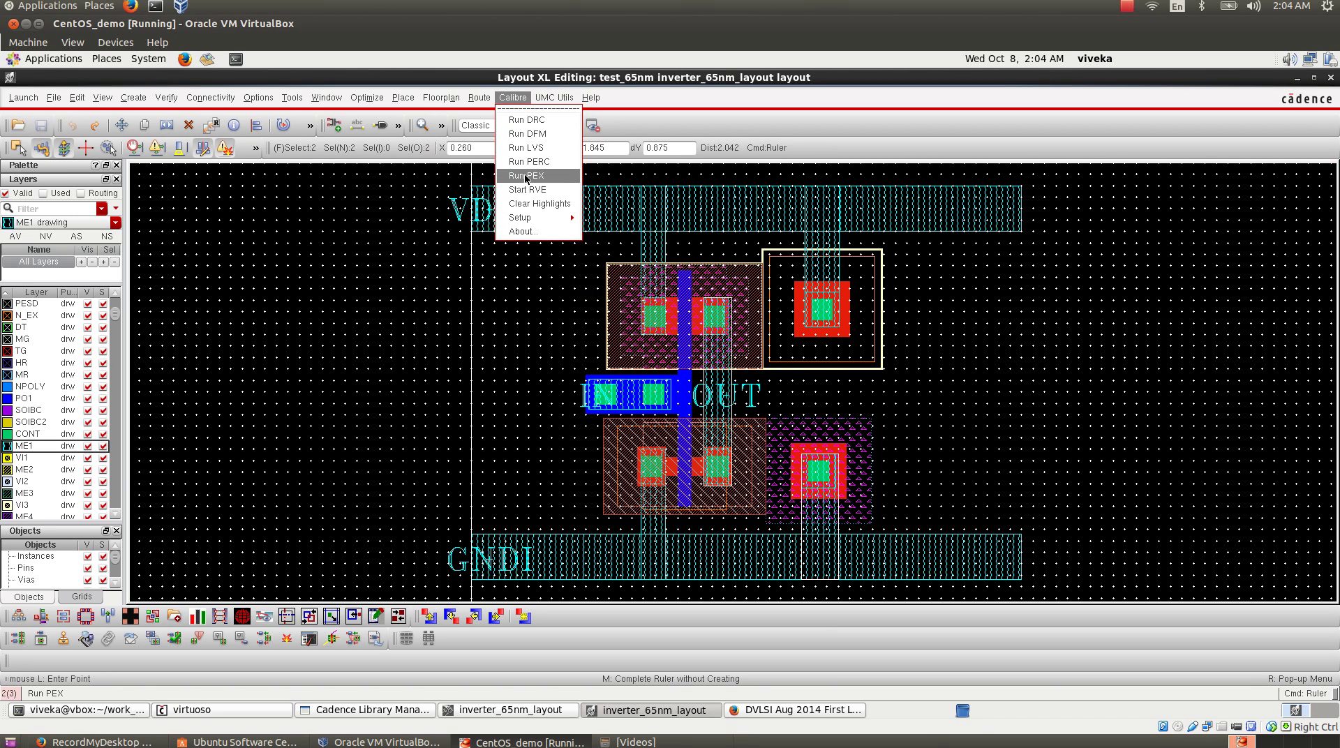
{"action": "left_click", "coordinate": [525, 176]}
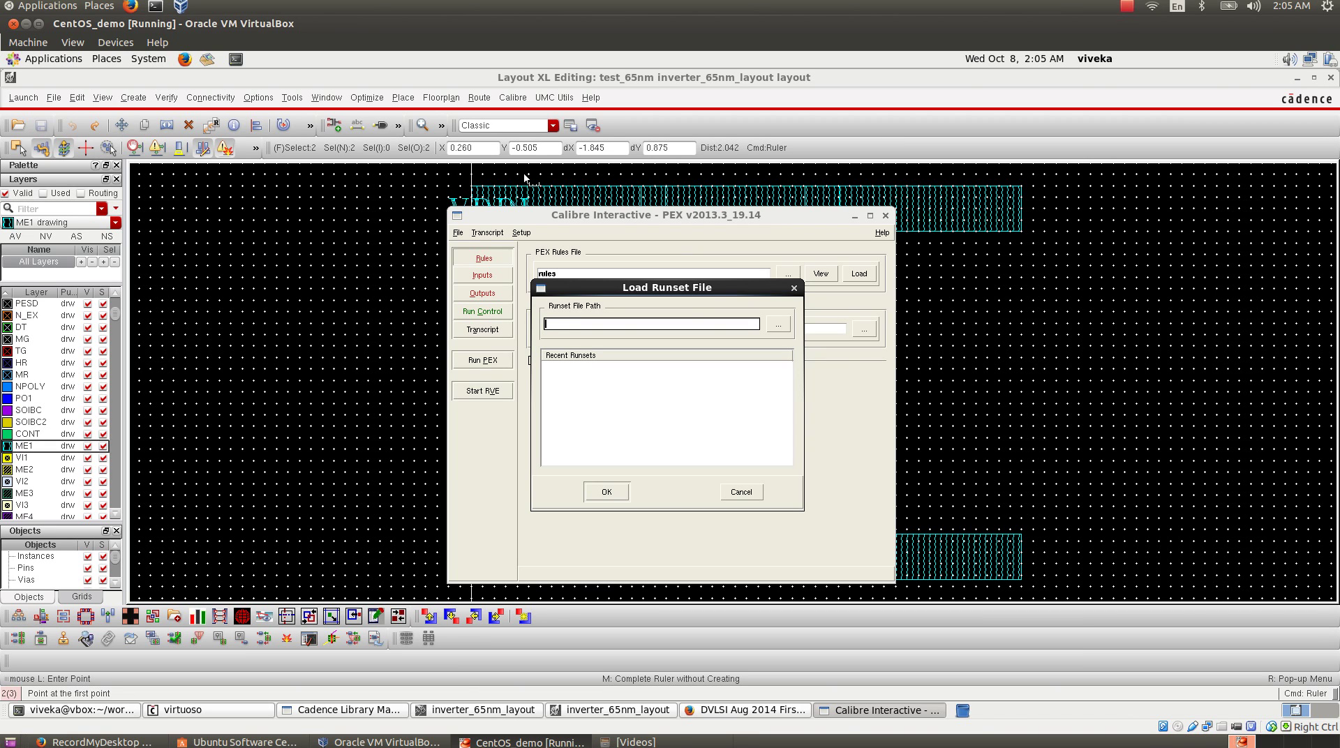
{"action": "left_click", "coordinate": [776, 323]}
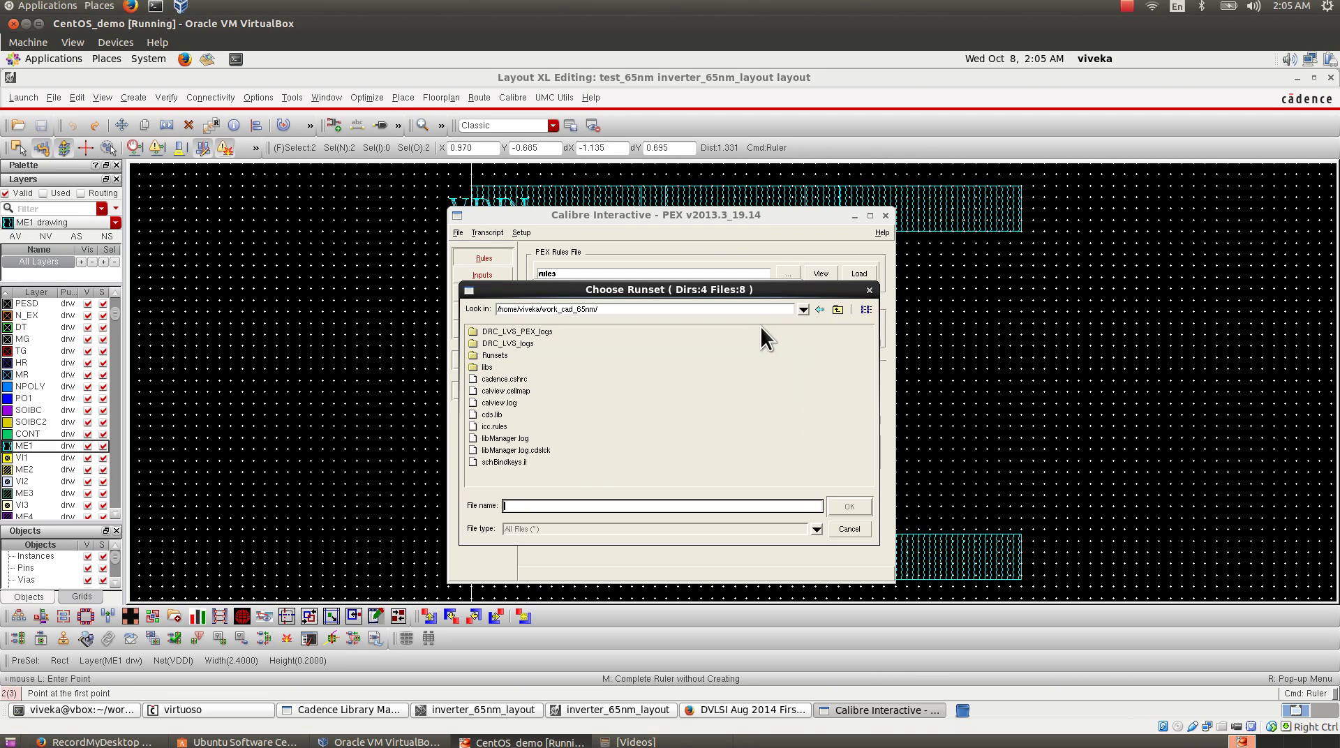
{"action": "double_click", "coordinate": [490, 354]}
{"action": "double_click", "coordinate": [512, 354]}
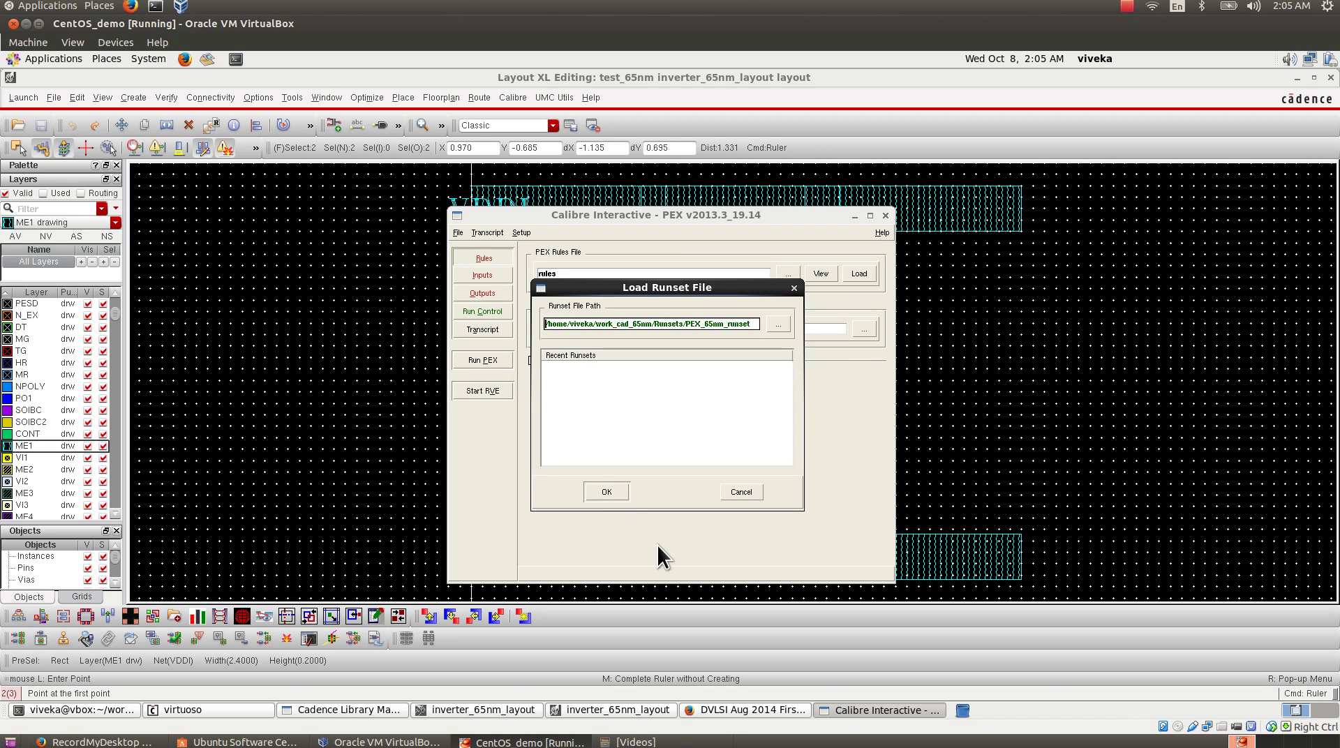
{"action": "left_click", "coordinate": [605, 487]}
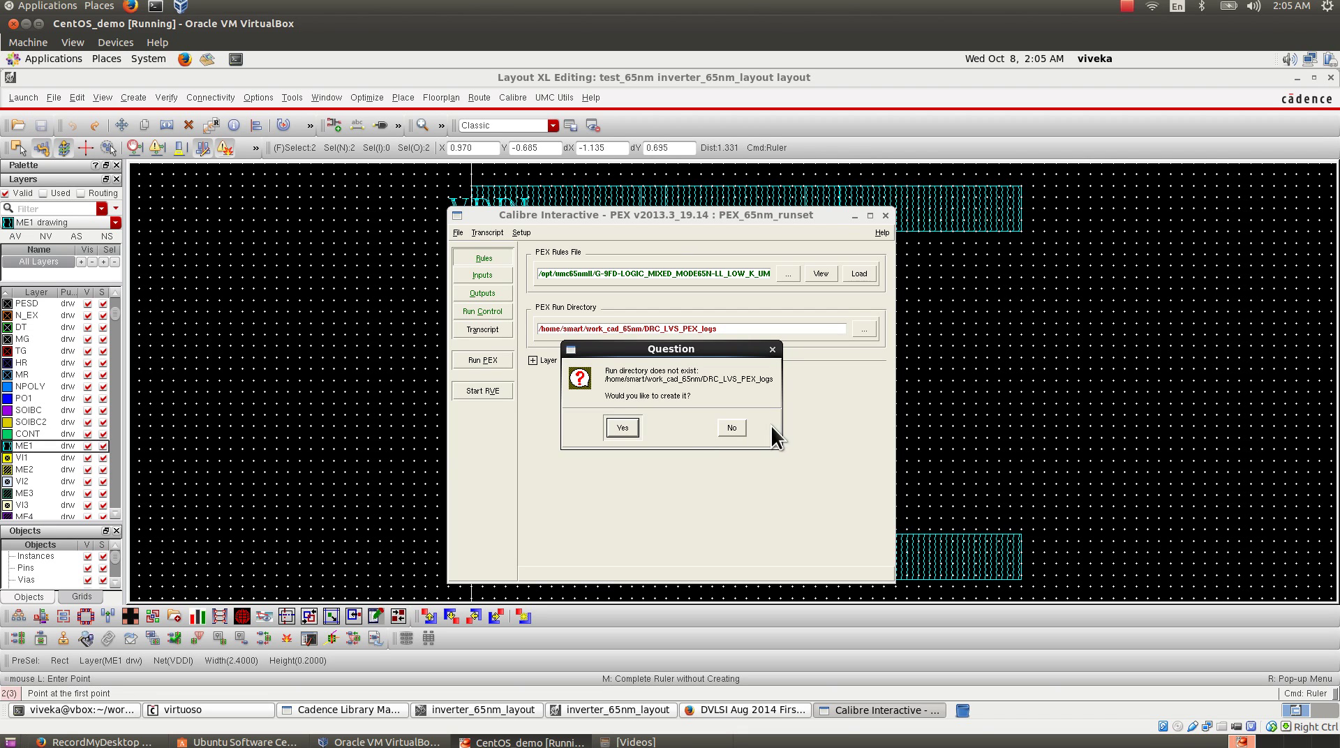
{"action": "left_click", "coordinate": [734, 428]}
- Set the PEX run directory to the DRC_LVS_PEX_logs folder inside work_cad_65nm
{"action": "left_click", "coordinate": [481, 258]}
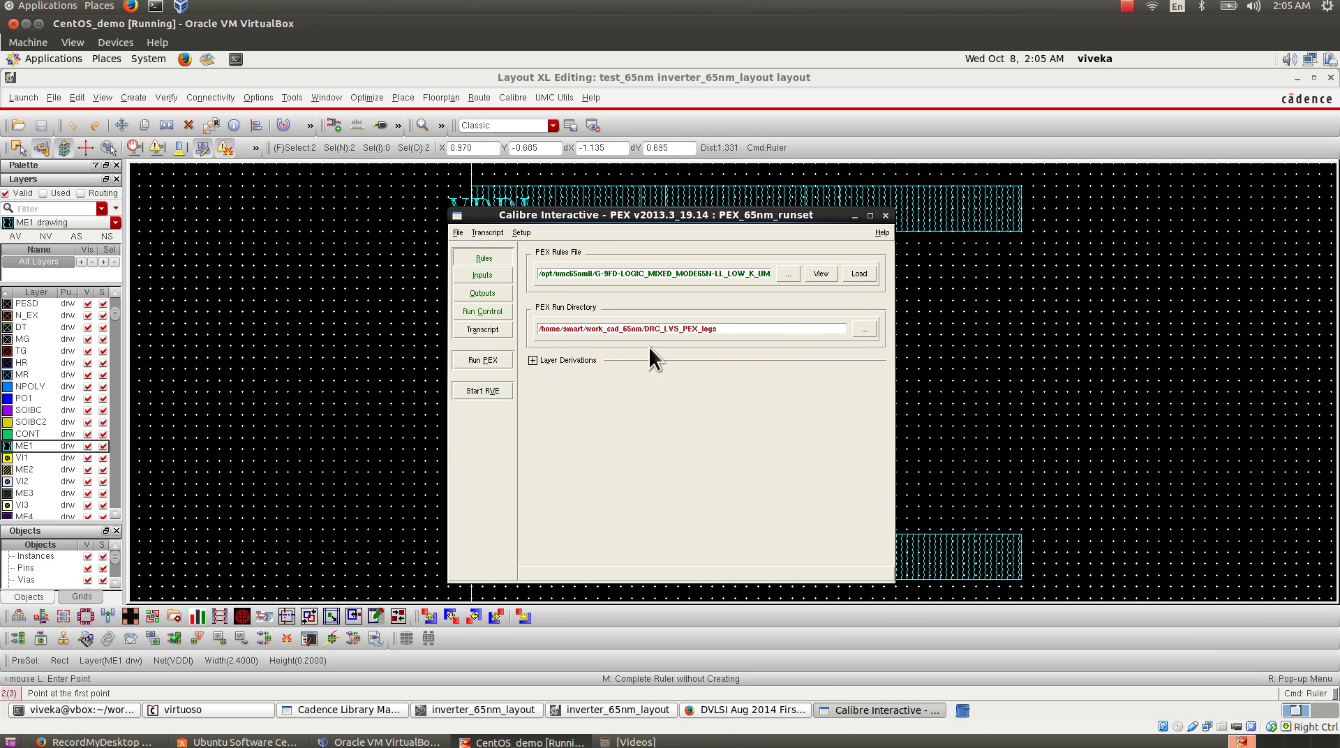
{"action": "left_click", "coordinate": [863, 328]}
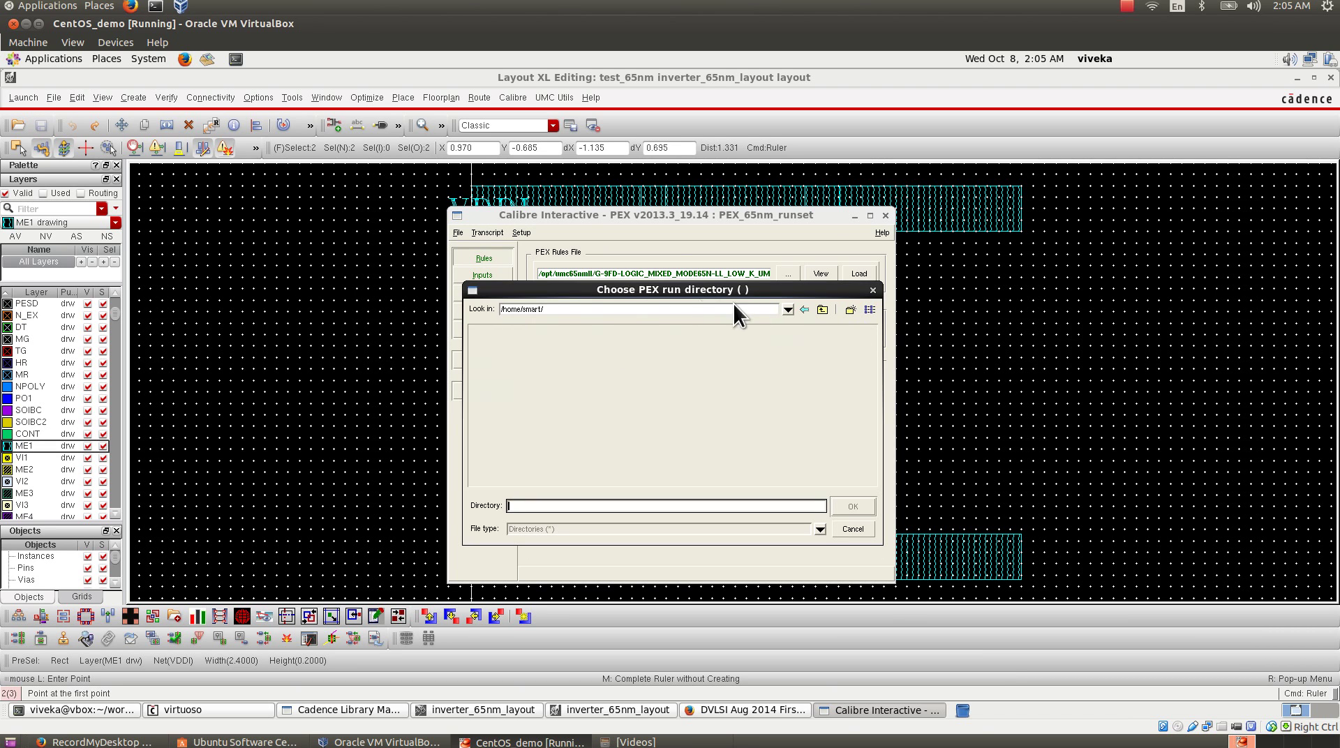
{"action": "left_click", "coordinate": [822, 309]}
{"action": "left_click", "coordinate": [501, 344]}
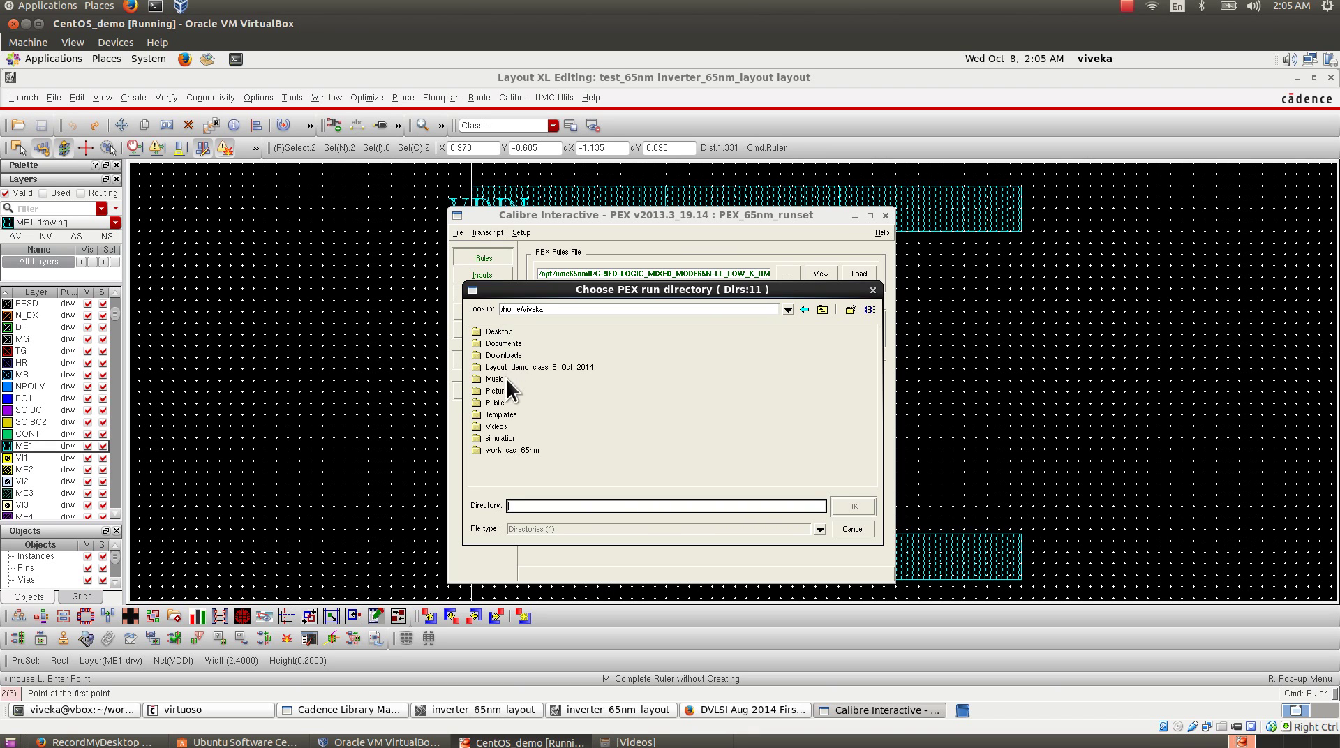
{"action": "double_click", "coordinate": [508, 447]}
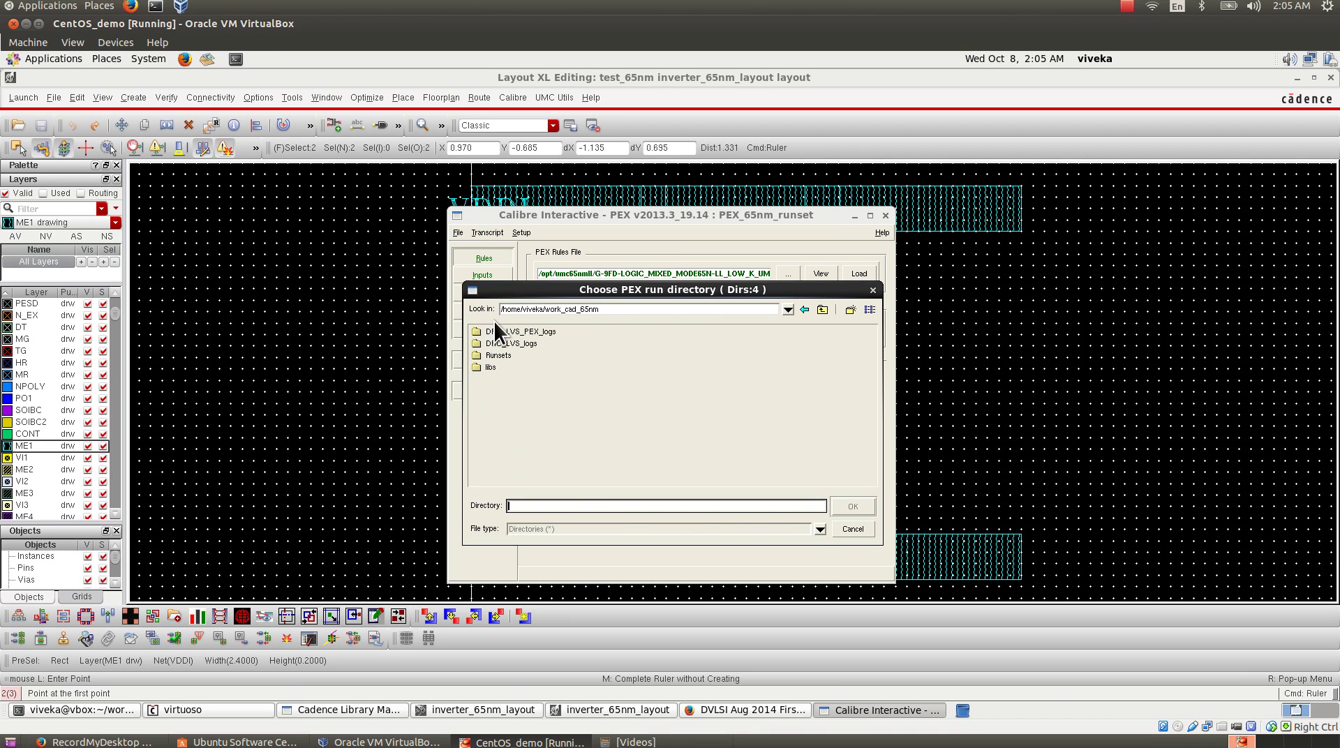
{"action": "left_click", "coordinate": [495, 331]}
{"action": "left_click", "coordinate": [853, 506]}
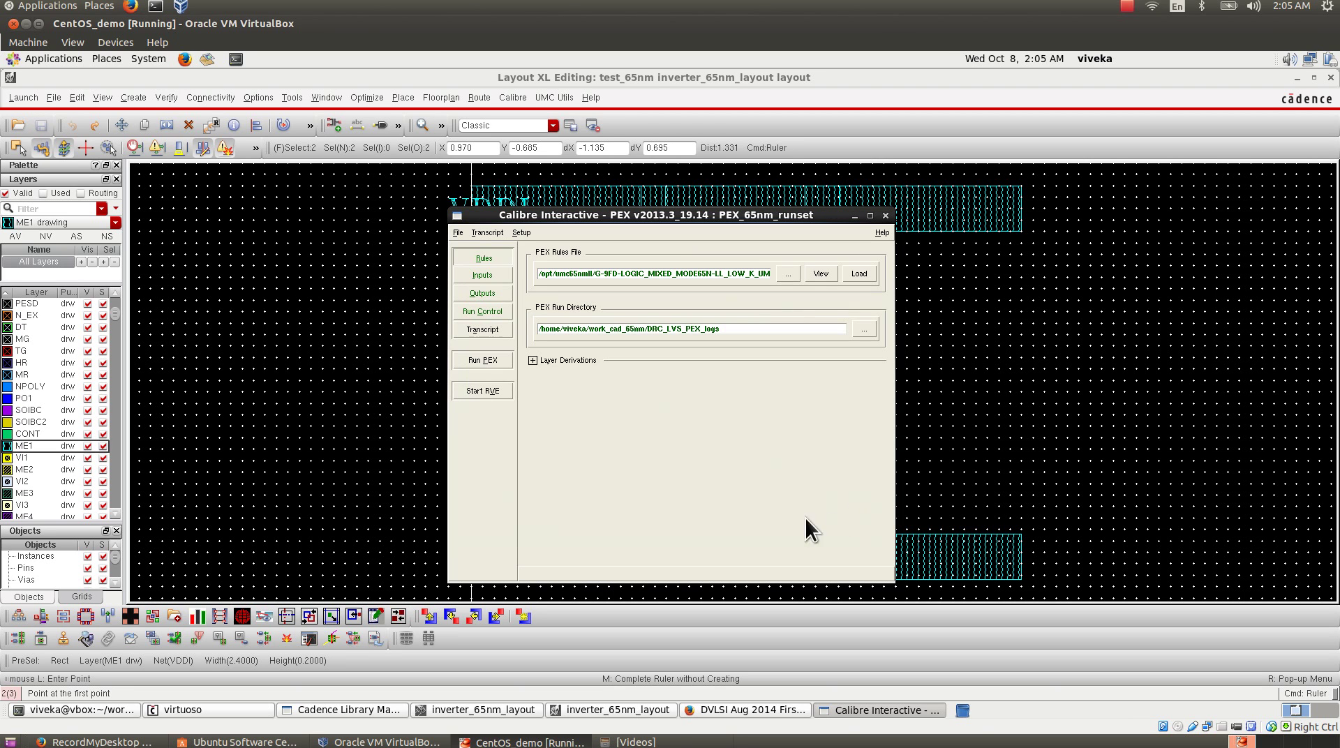
- Check the layout inputs and run PEX, overwriting the source file inverter_65nm_layout.src.net
{"action": "left_click", "coordinate": [481, 277]}
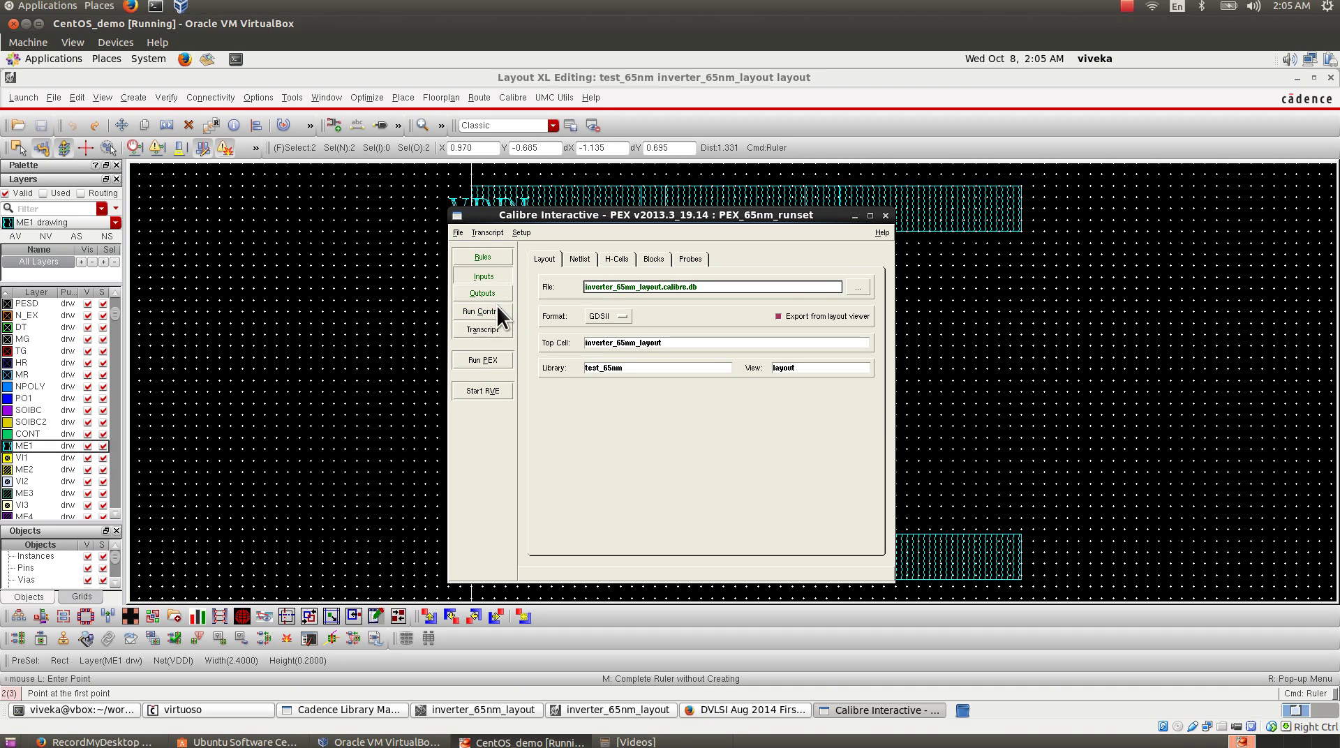
{"action": "left_click", "coordinate": [487, 360]}
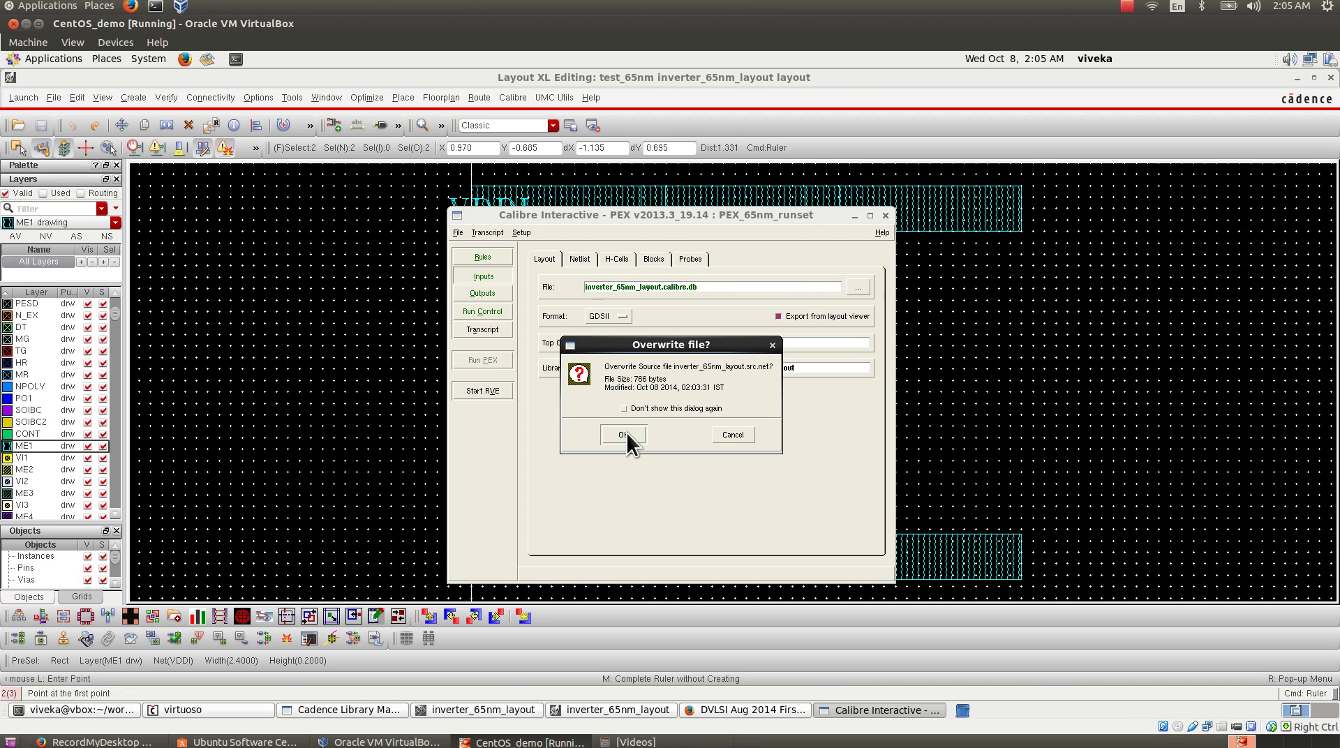
{"action": "left_click", "coordinate": [622, 435]}
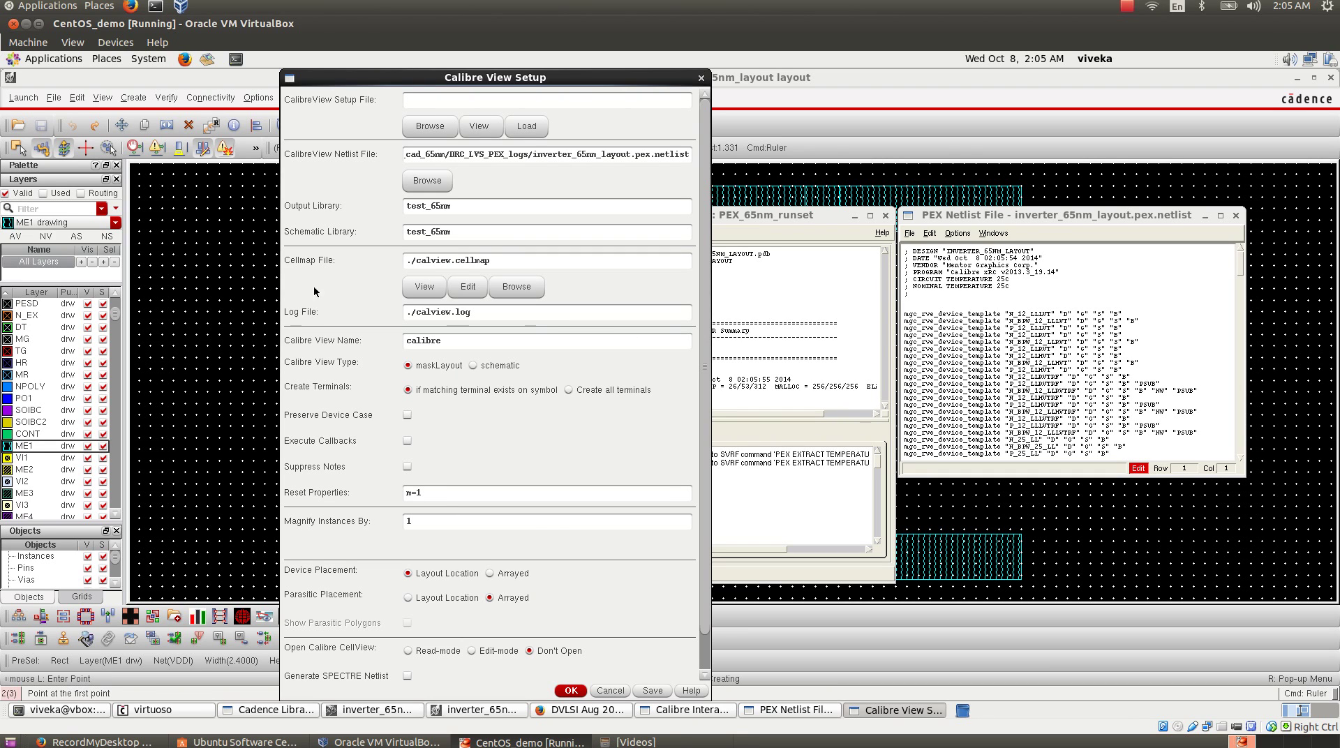
- Generate the Calibre view as a schematic with all terminals created and arrayed device placement
{"action": "left_click", "coordinate": [474, 366]}
{"action": "left_click", "coordinate": [585, 392]}
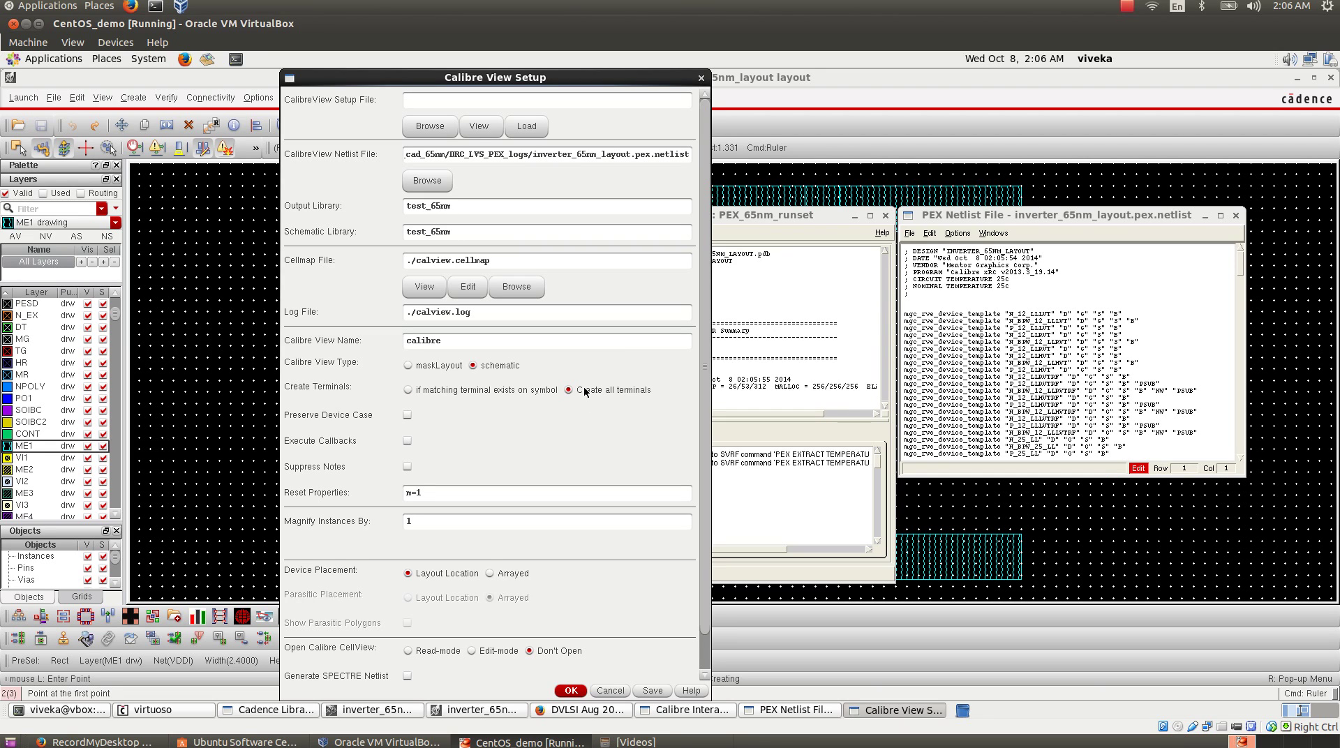
{"action": "left_click", "coordinate": [508, 577]}
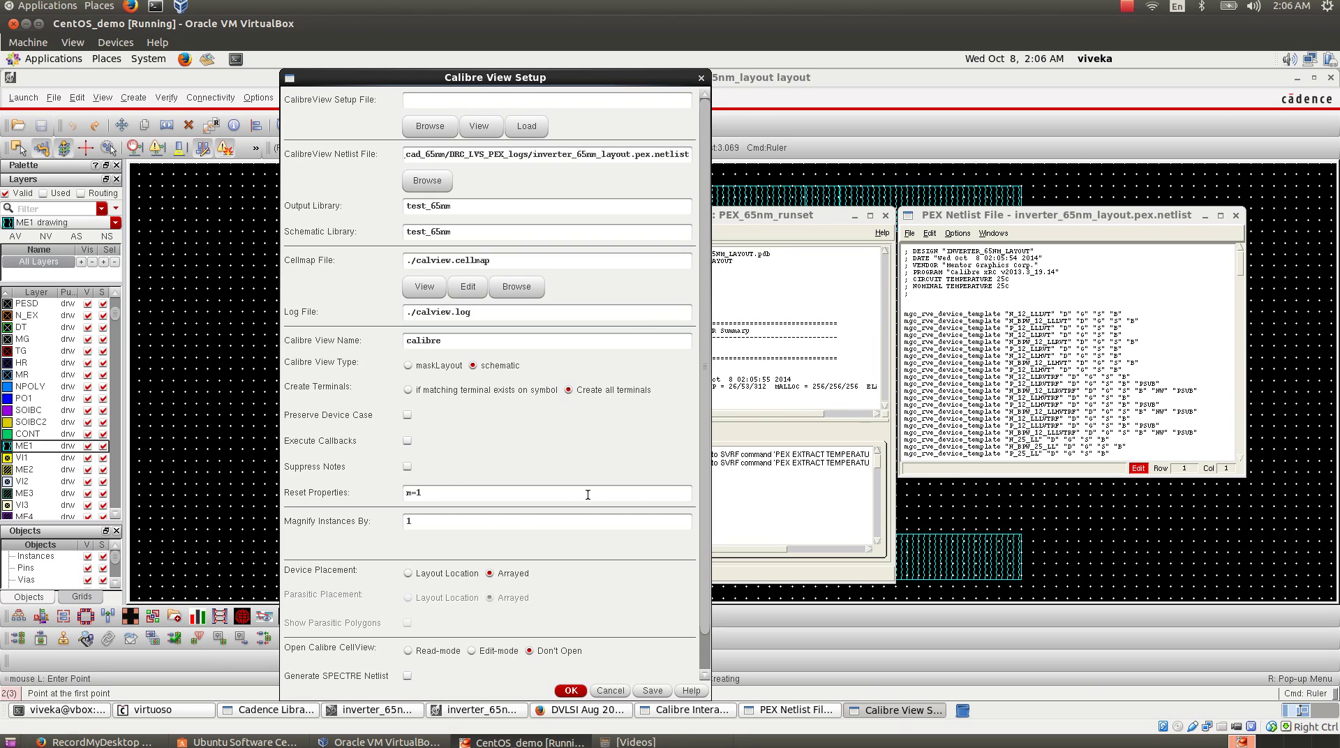
{"action": "left_click", "coordinate": [570, 692]}
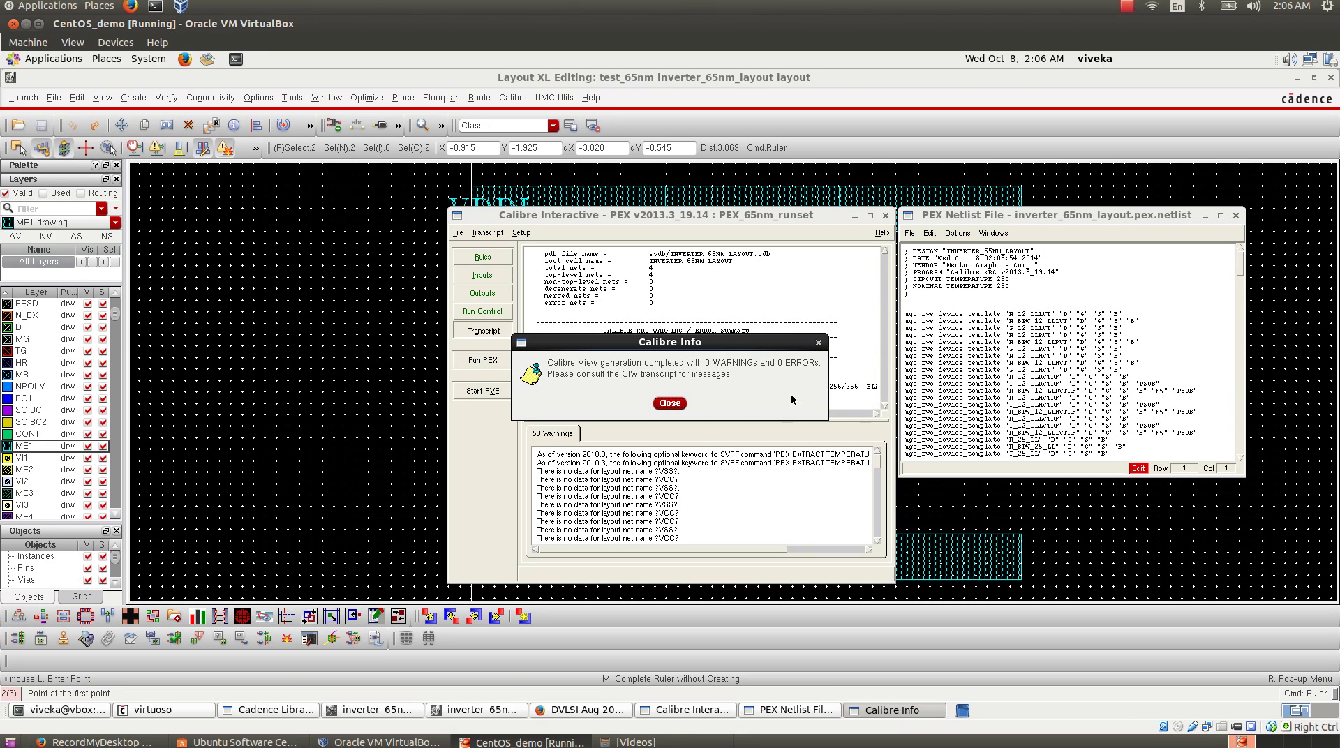
- Dismiss the Calibre view generation message and exit Calibre PEX without saving changes to PEX_65nm_runset
{"action": "left_click", "coordinate": [668, 404]}
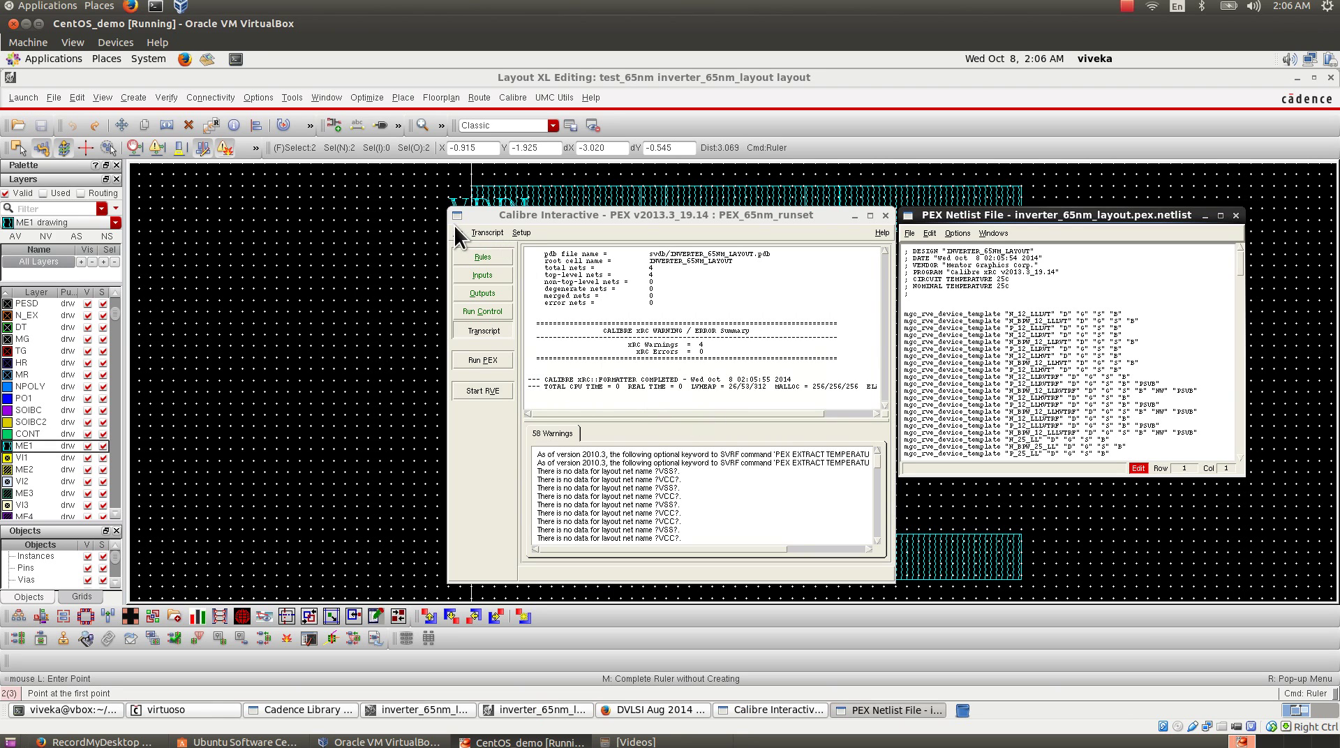
{"action": "left_click", "coordinate": [471, 358]}
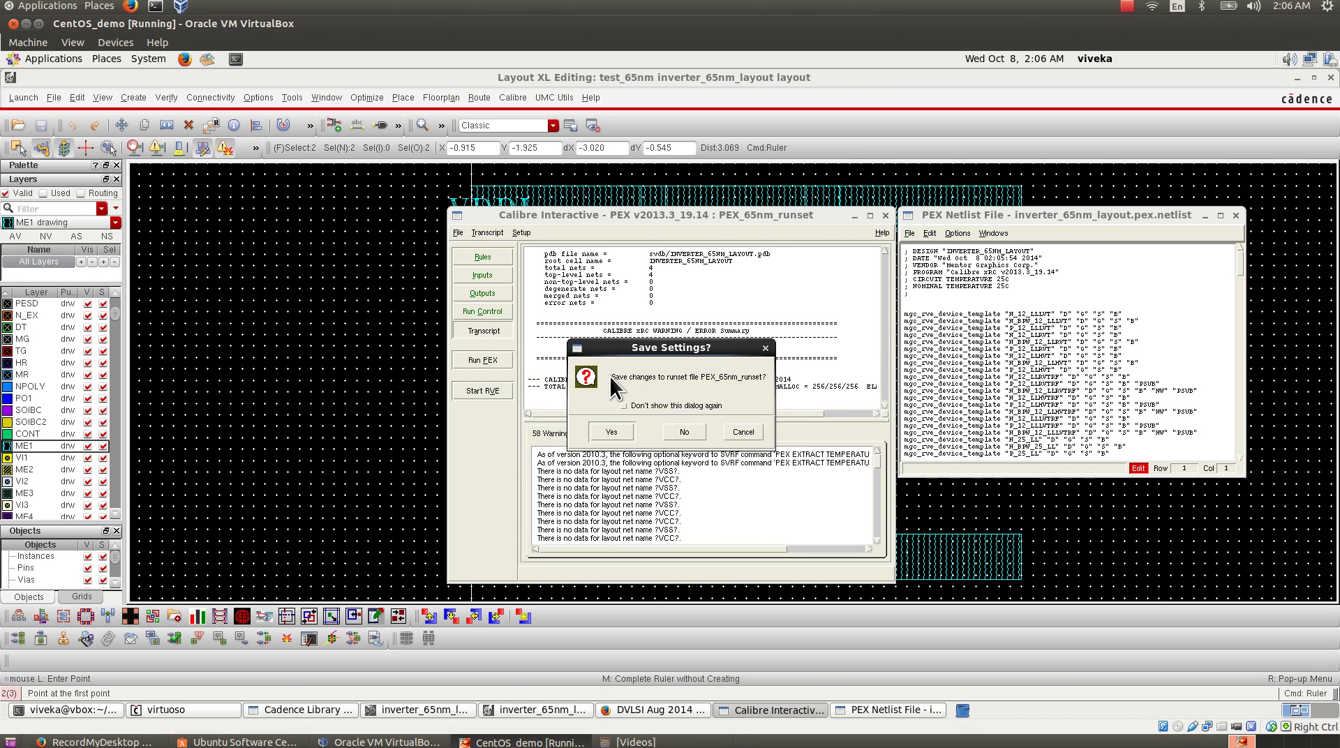
{"action": "left_click", "coordinate": [686, 432]}
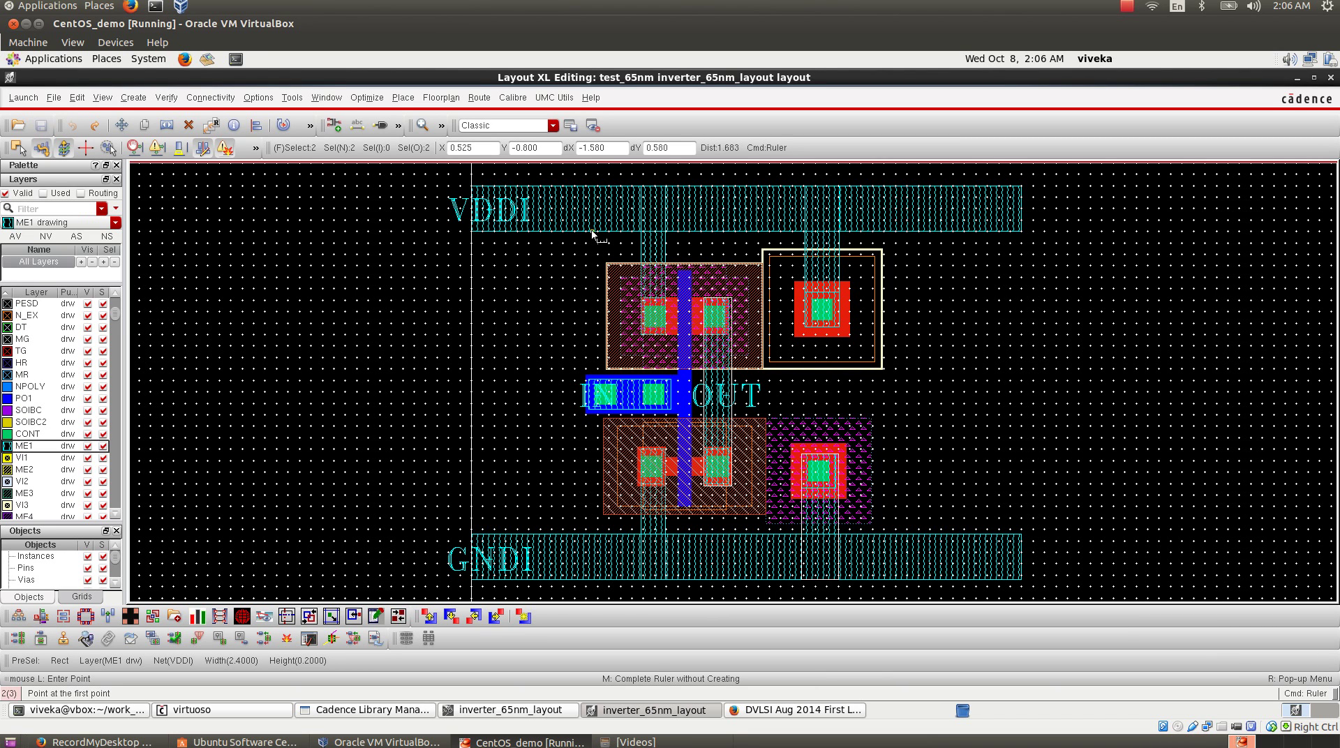
- Open the calibre view of inverter_65nm_layout from the Library Manager in a maximized window, fitted to the whole design
{"action": "left_click", "coordinate": [516, 714]}
{"action": "left_click", "coordinate": [413, 712]}
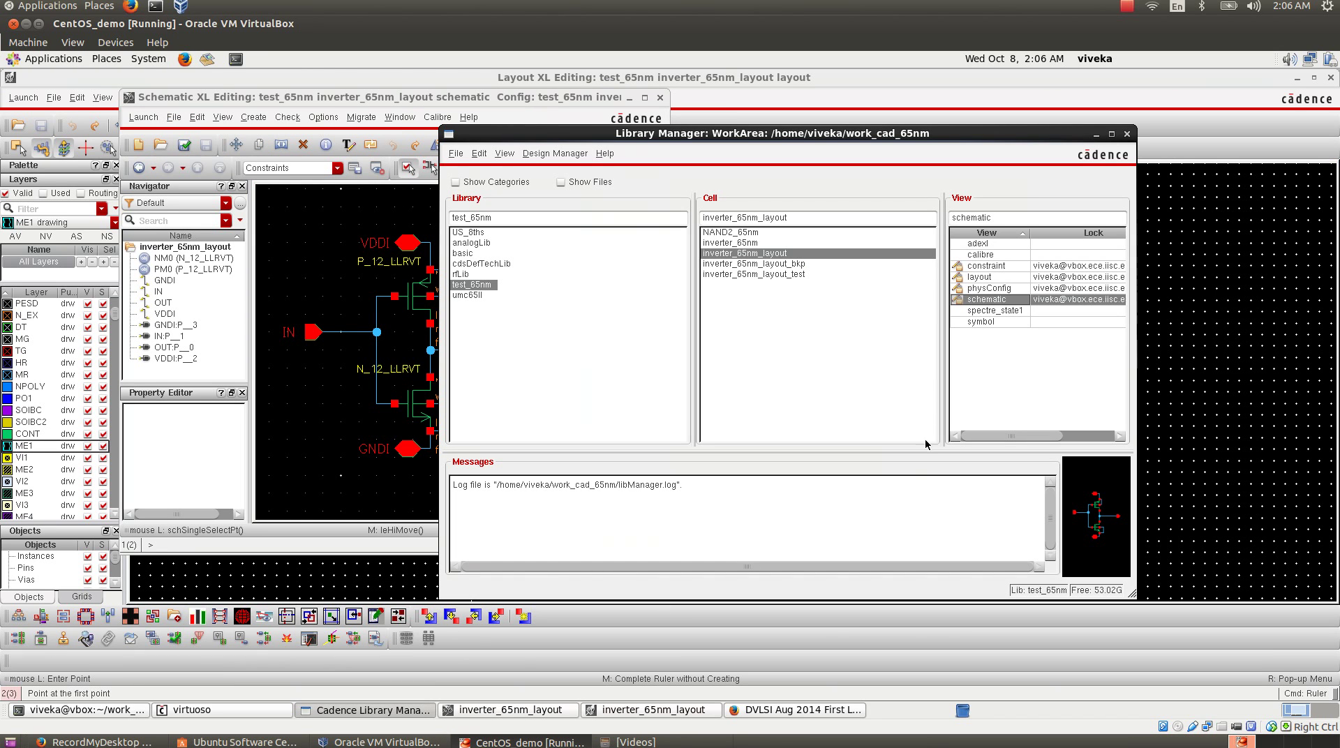
{"action": "double_click", "coordinate": [990, 257]}
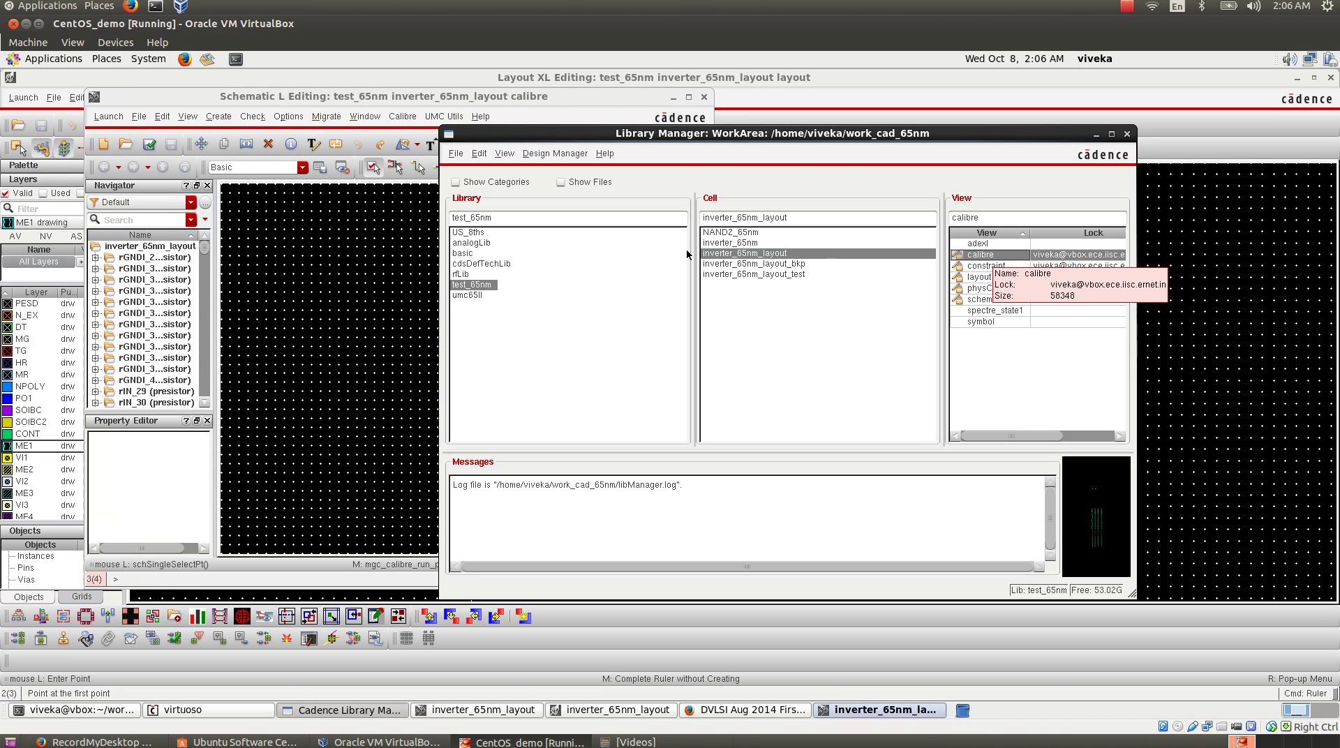
{"action": "double_click", "coordinate": [420, 95]}
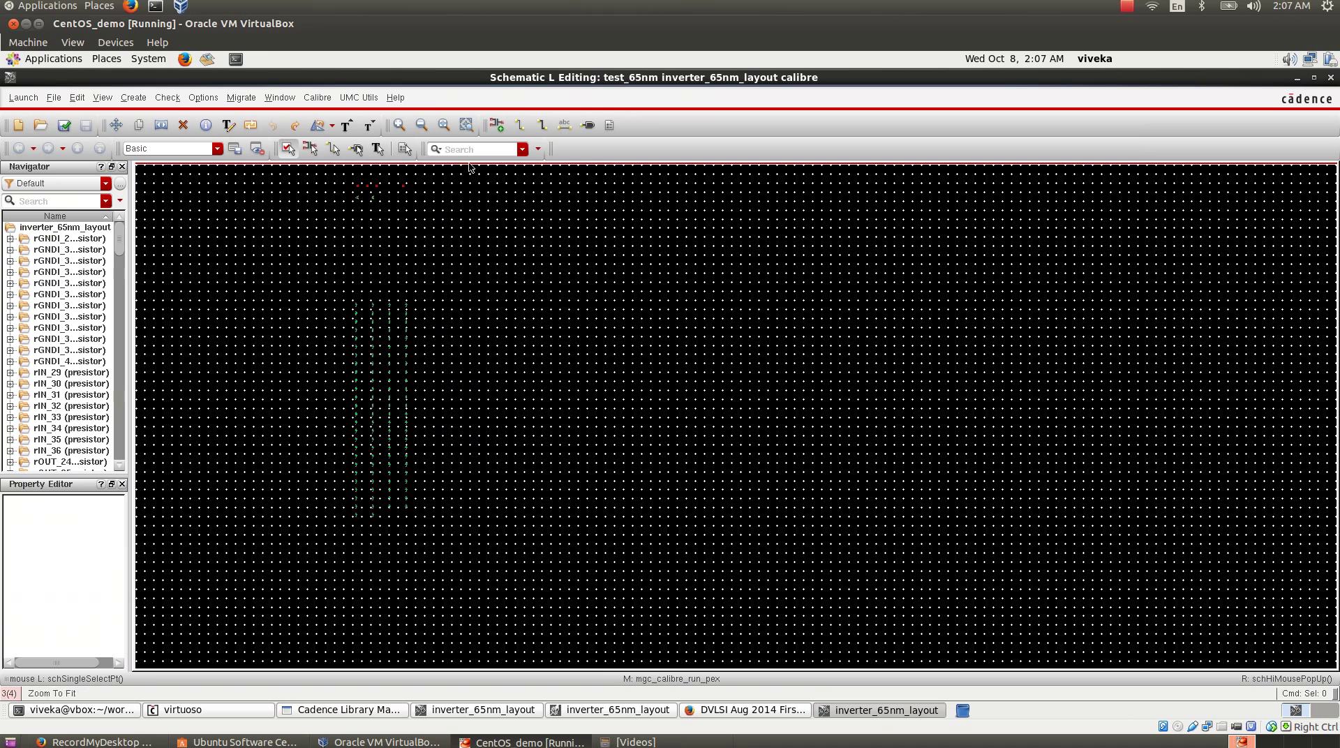
{"action": "key", "text": "f"}
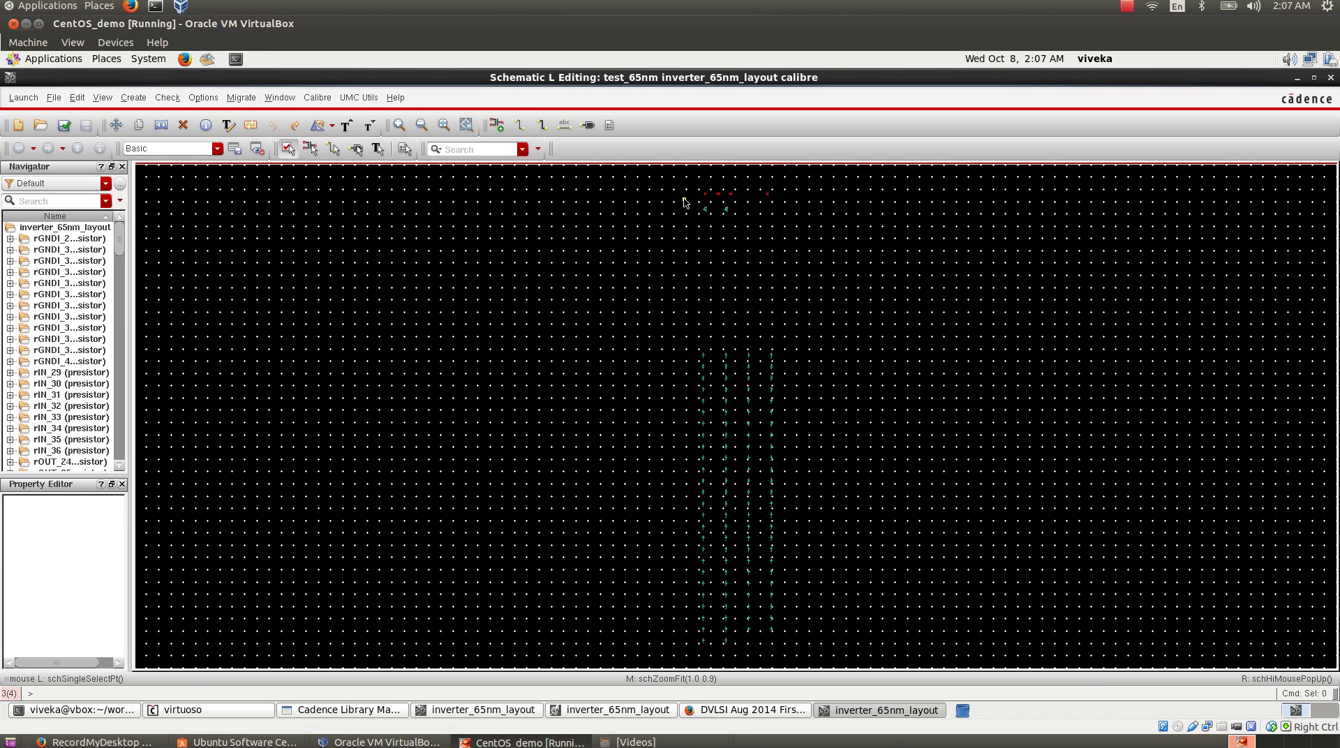
- Examine the pins, transistors and extracted parasitic resistors and capacitors in the calibre view, and close its window
{"action": "right_click_drag", "start_coordinate": [682, 188], "coordinate": [804, 226]}
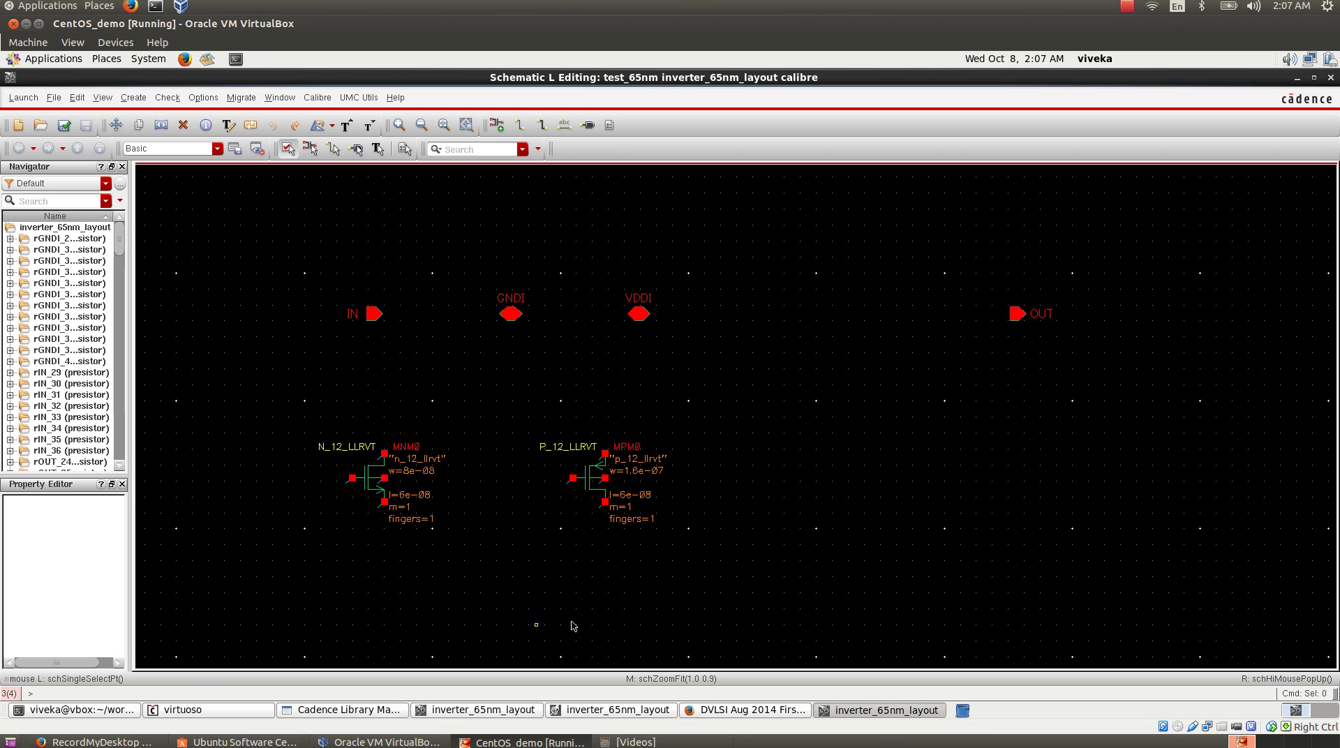
{"action": "middle_click", "coordinate": [760, 471]}
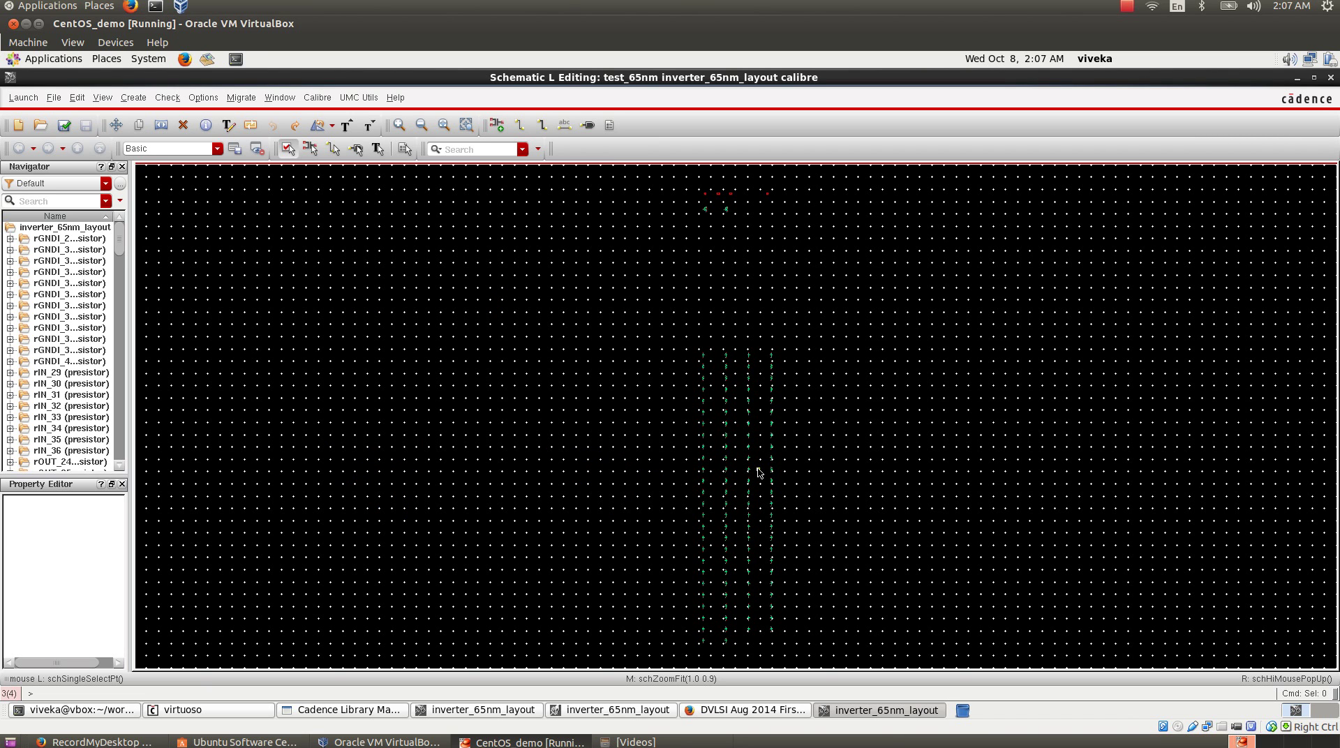
{"action": "key", "text": "z"}
{"action": "left_click", "coordinate": [631, 330]}
{"action": "left_click", "coordinate": [831, 409]}
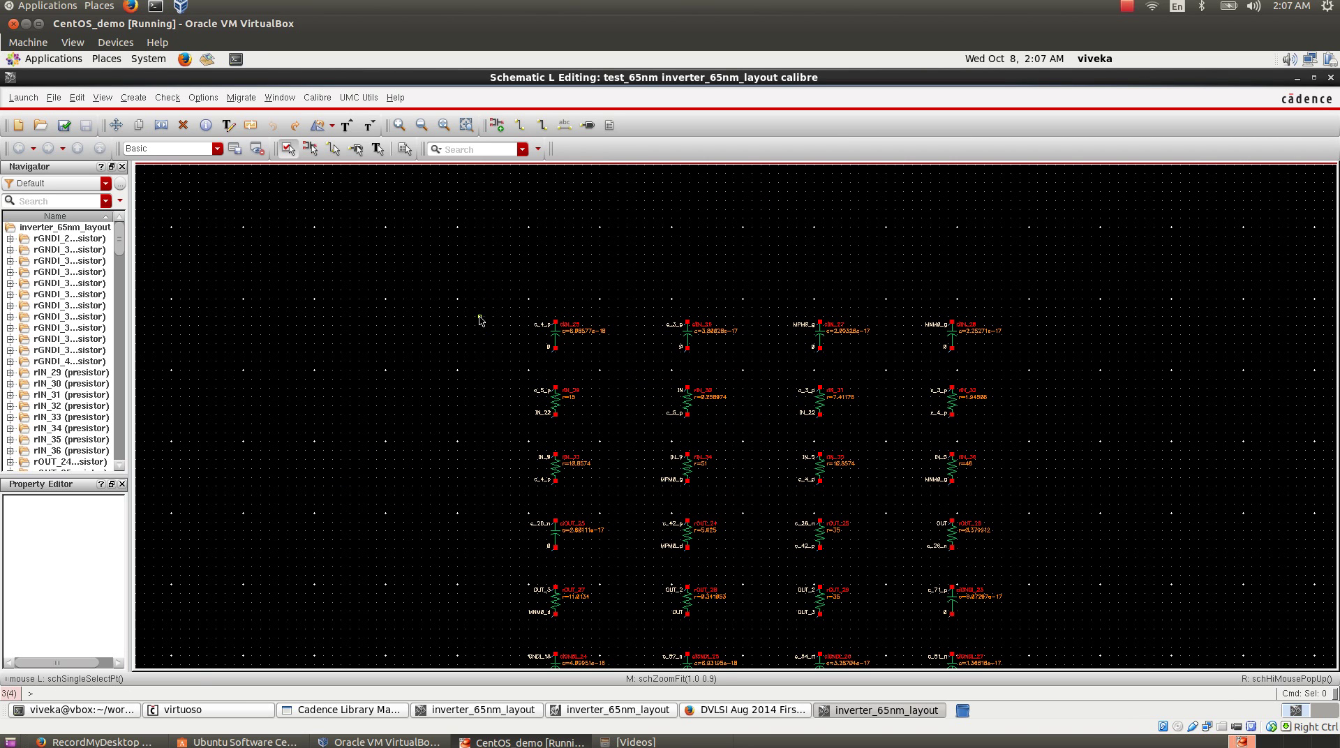
{"action": "middle_click", "coordinate": [732, 422]}
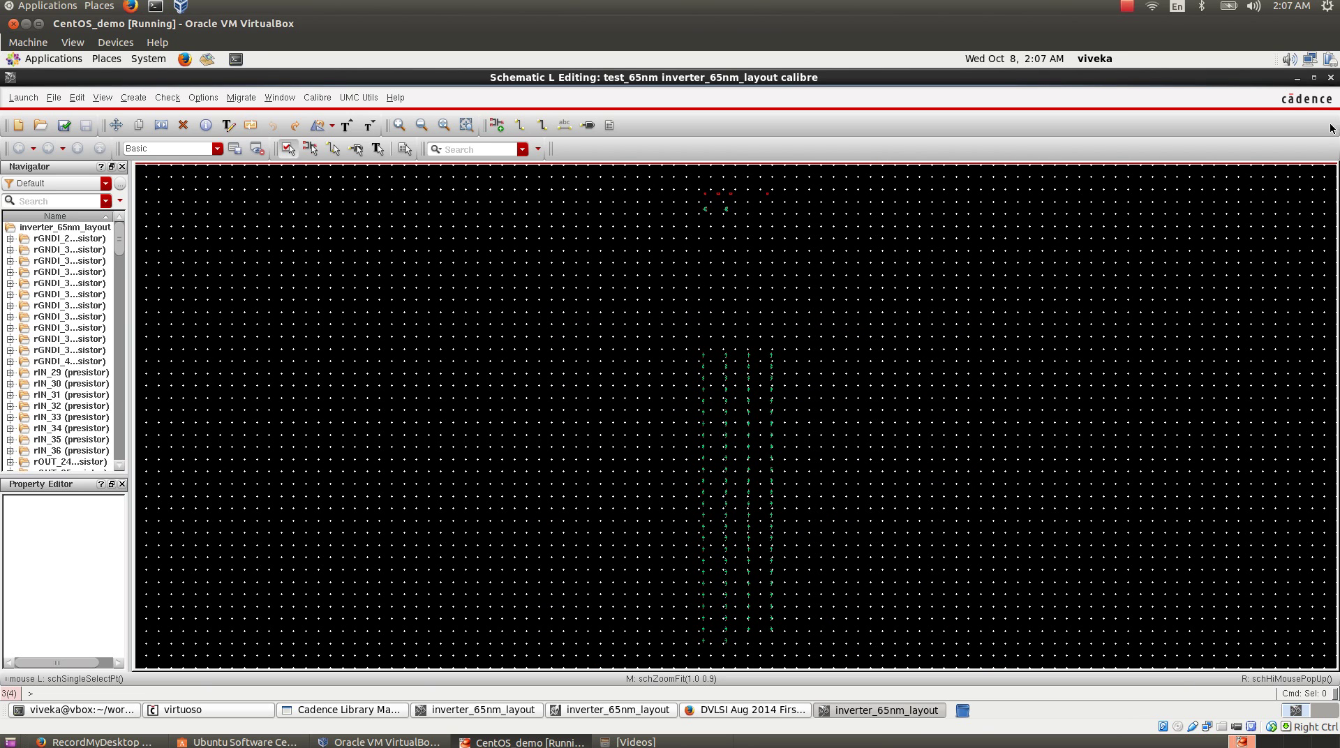
{"action": "left_click", "coordinate": [1330, 78]}
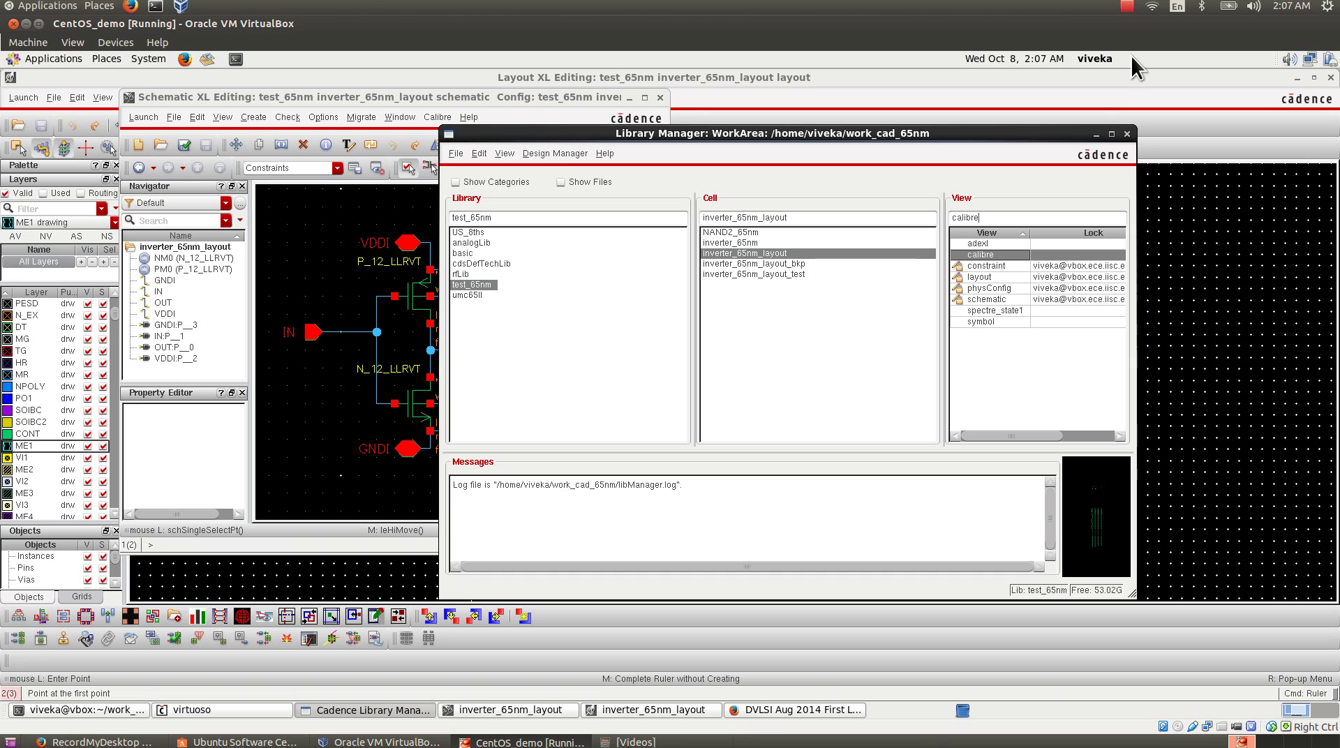
{"action": "left_click", "coordinate": [1128, 8]}
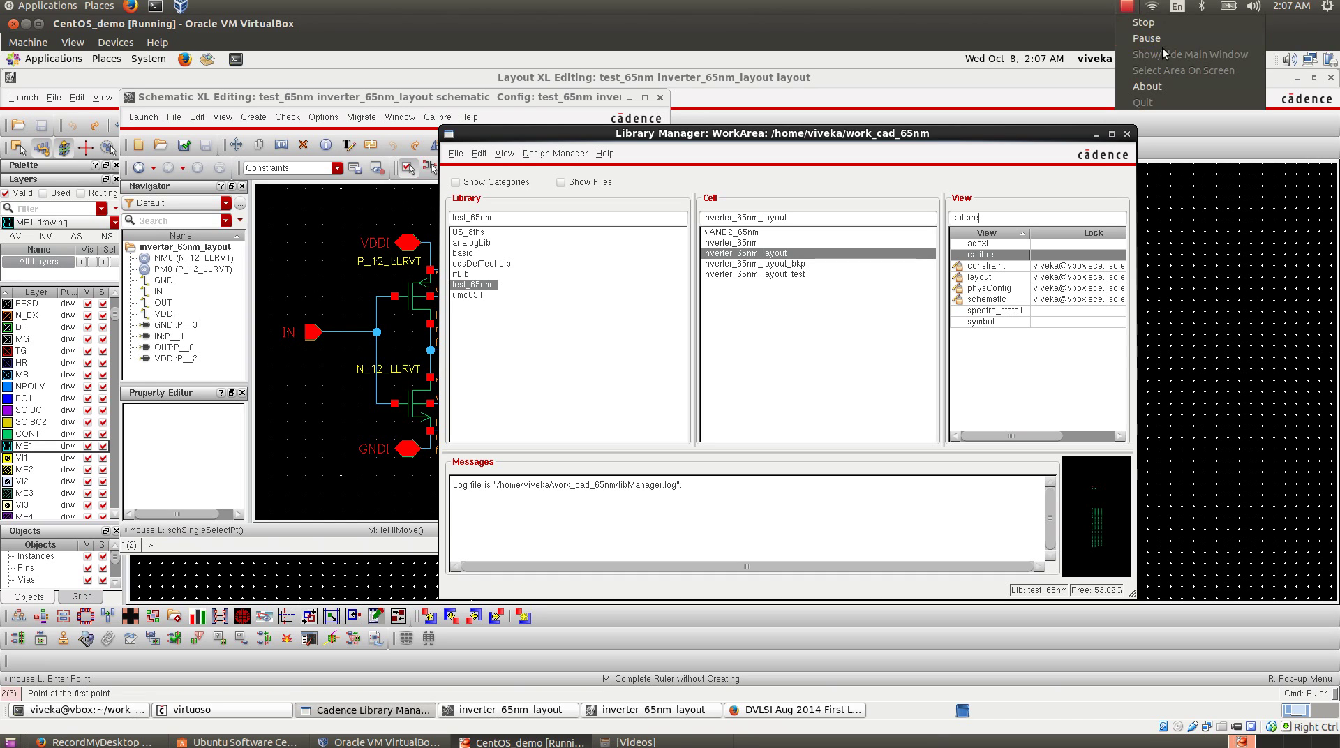